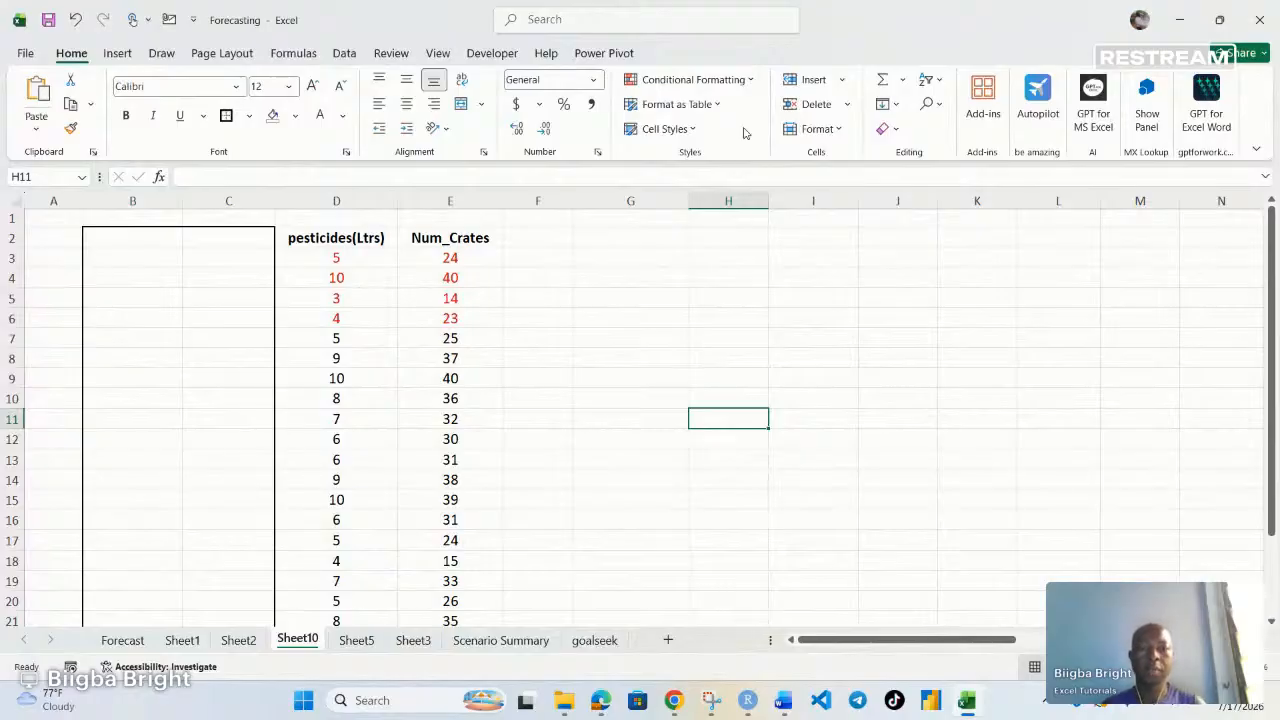
Enter headers x and y in H2 and I2, with y values 6, 8 and 10 below in I3:I5
left_click(726, 237)
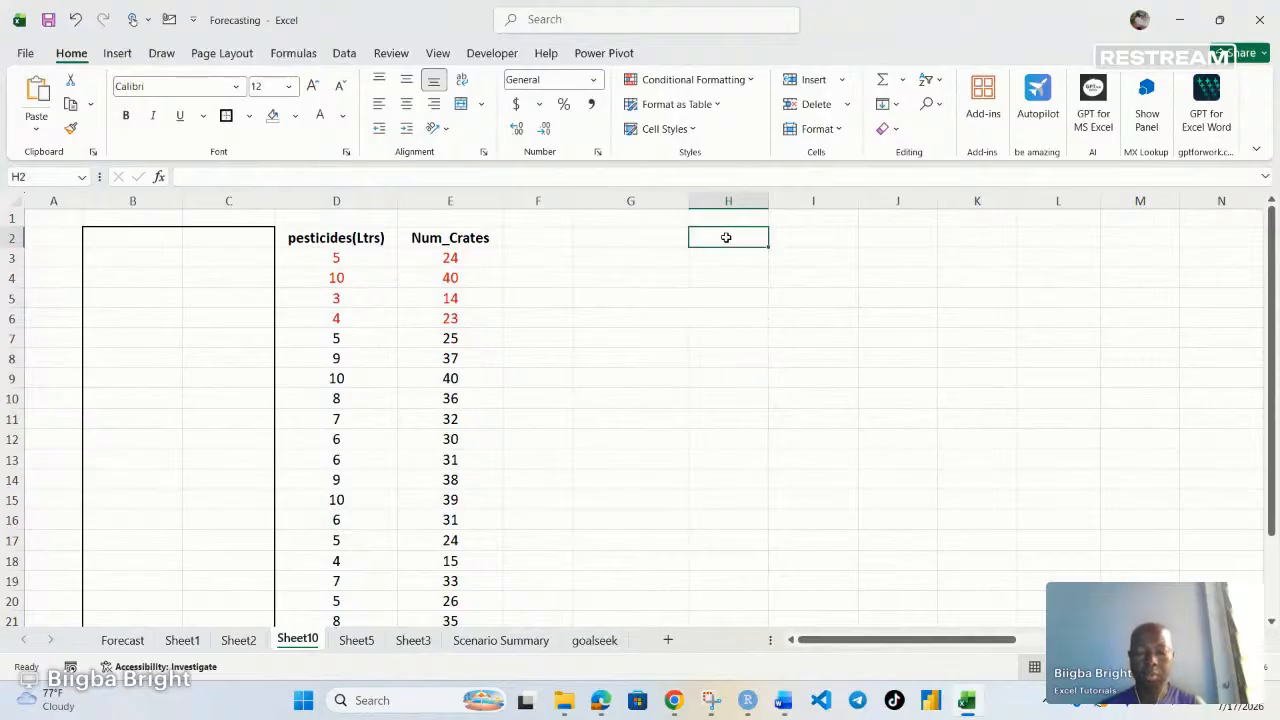
type("x")
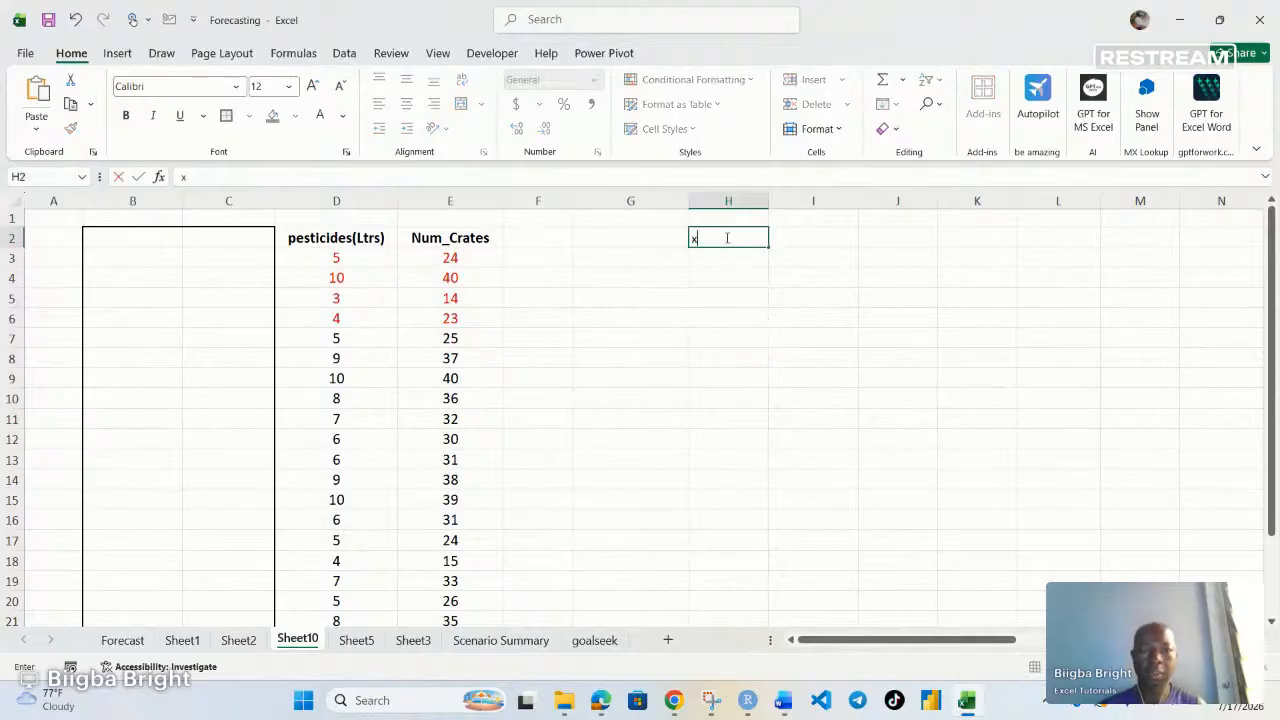
left_click(816, 238)
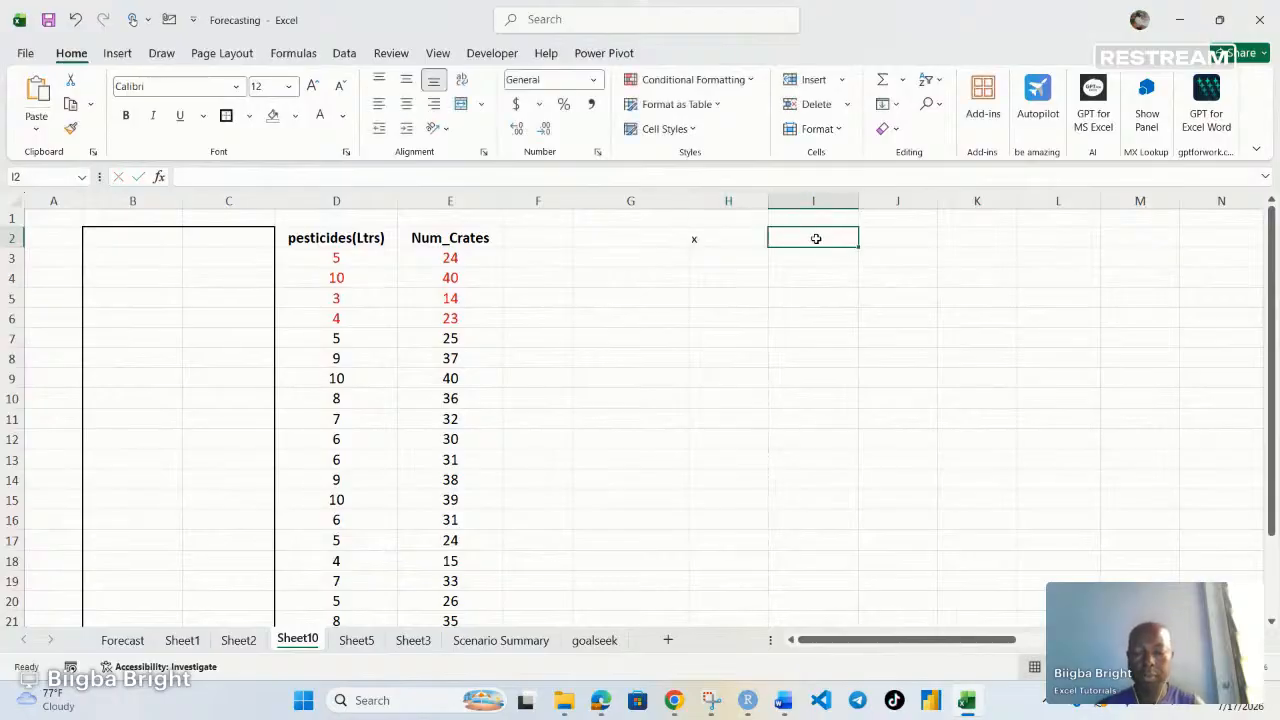
type("y")
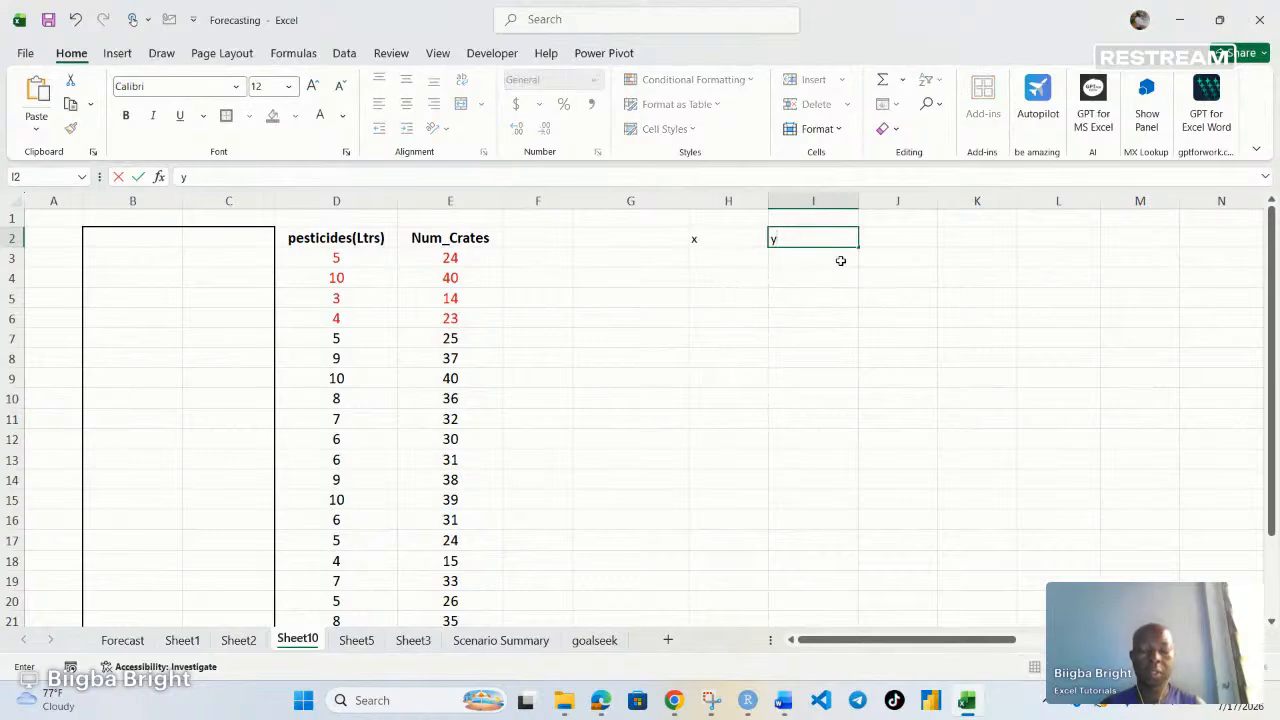
left_click(808, 260)
type("6")
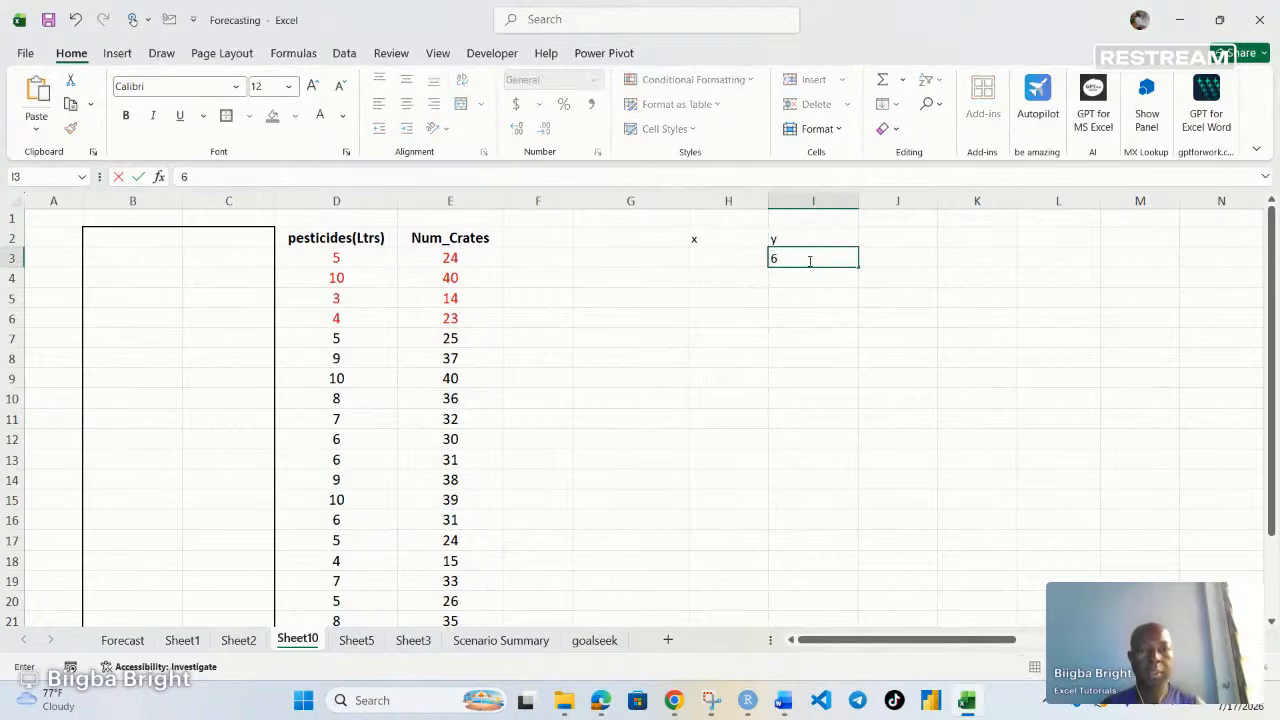
left_click(814, 283)
type("8")
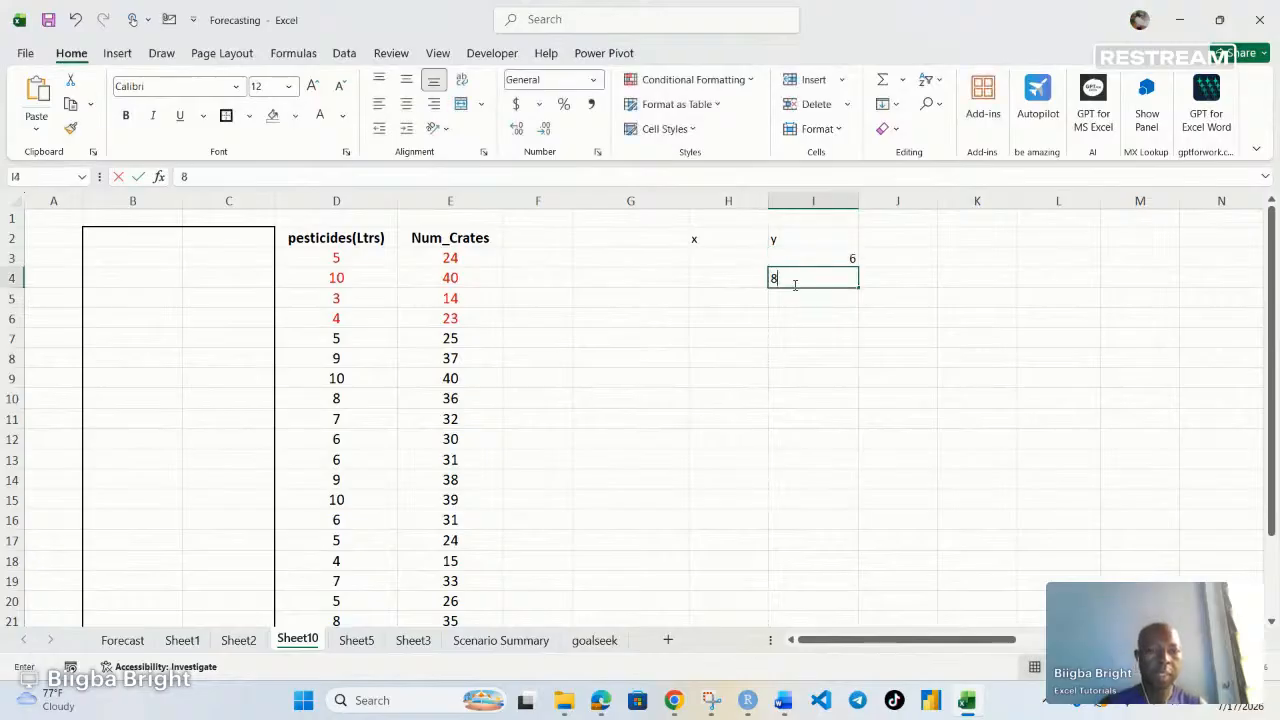
left_click(822, 301)
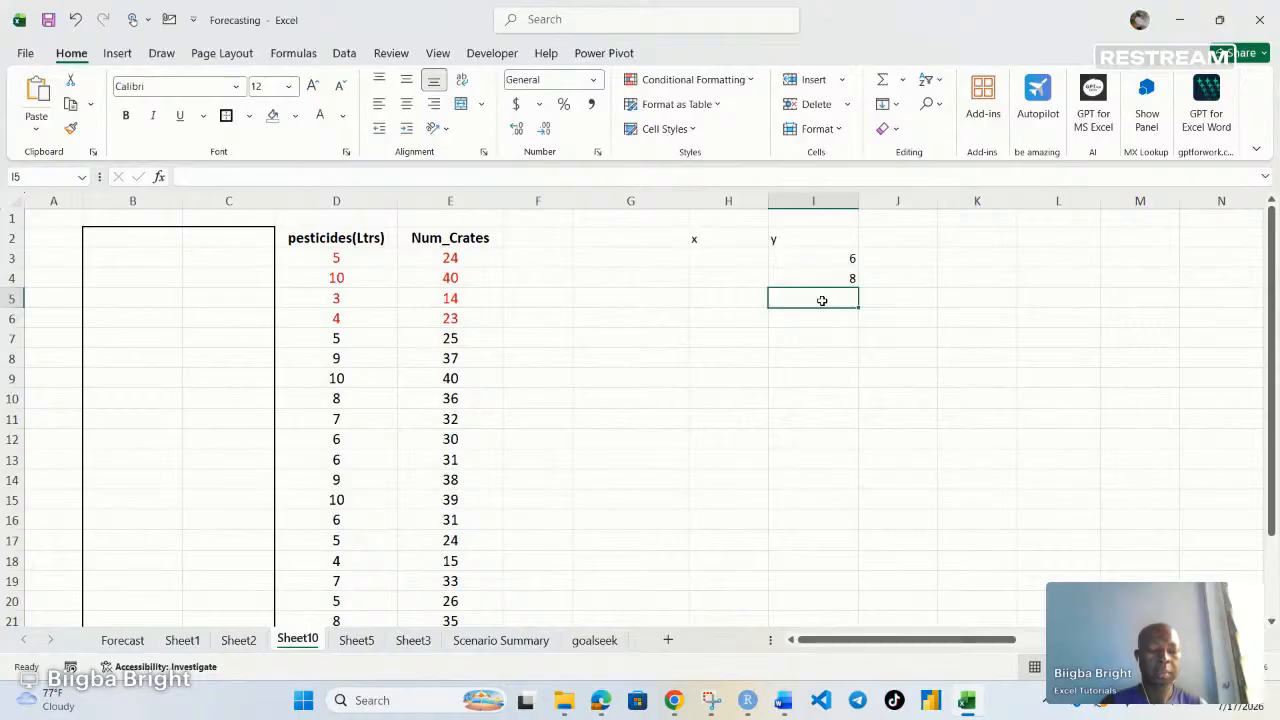
type("10")
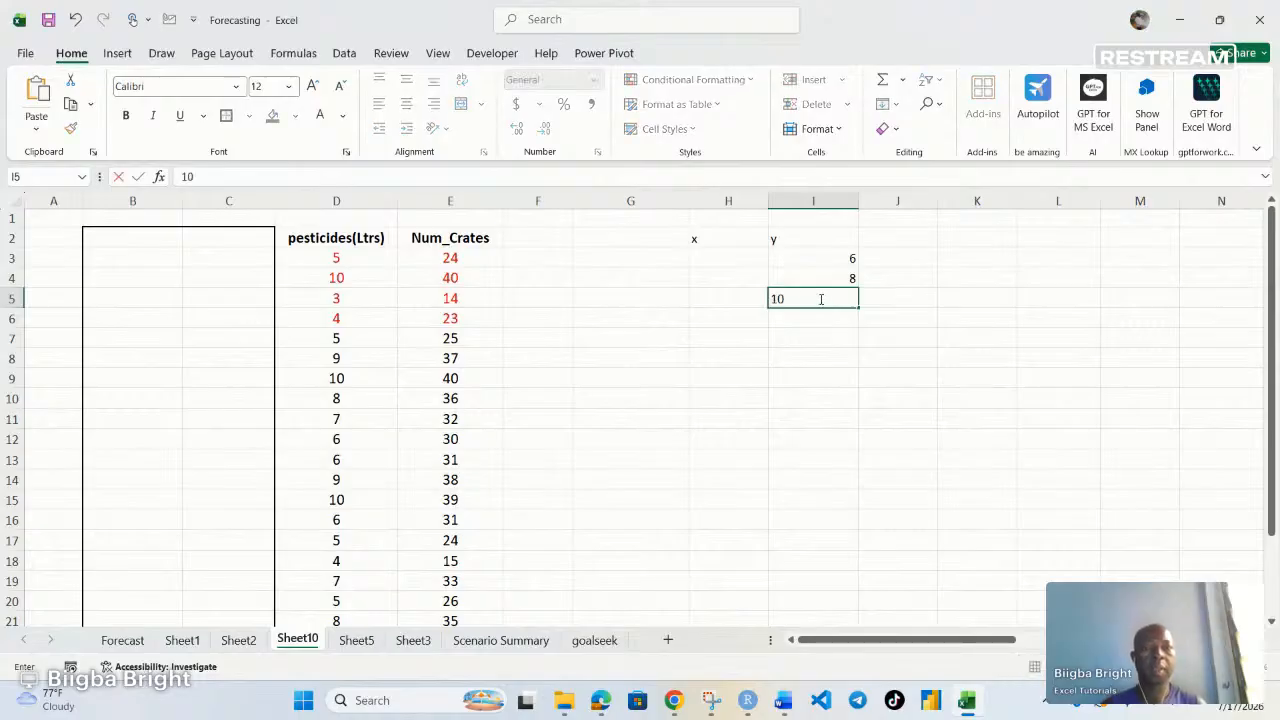
Enter x values 2, 4 and 5 in H3:H5 beside the y values
left_click(707, 260)
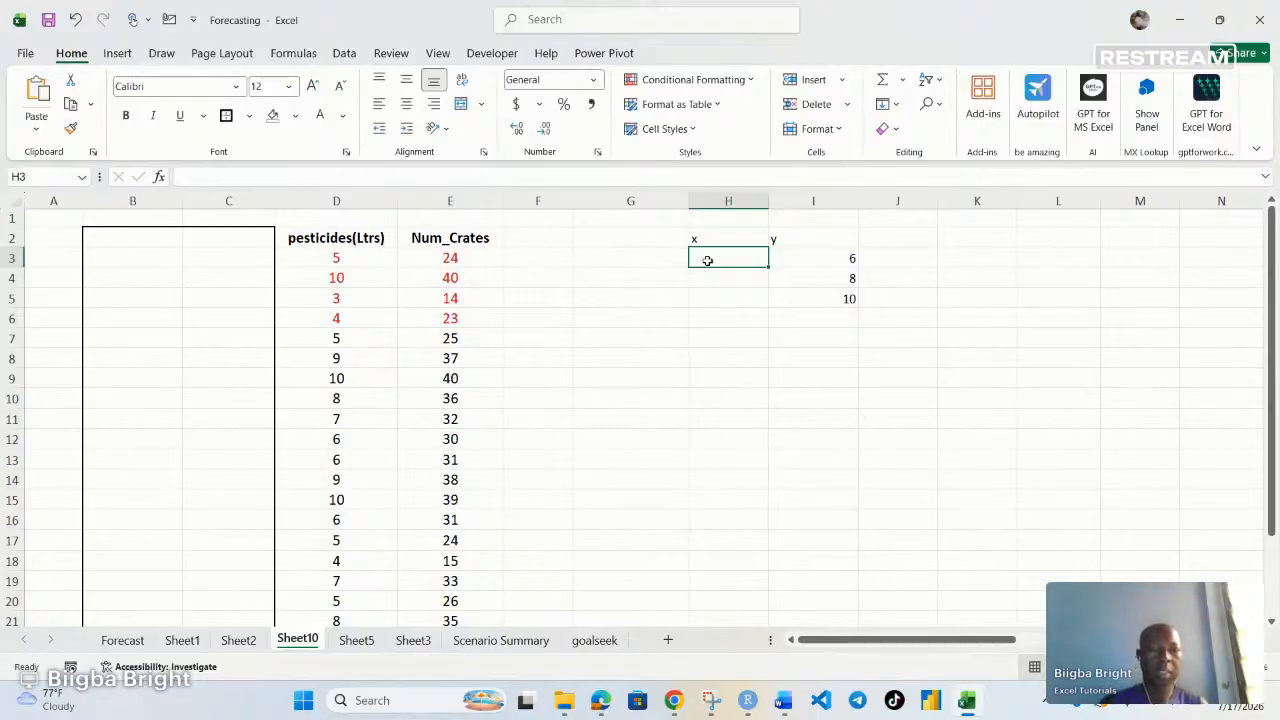
type("2")
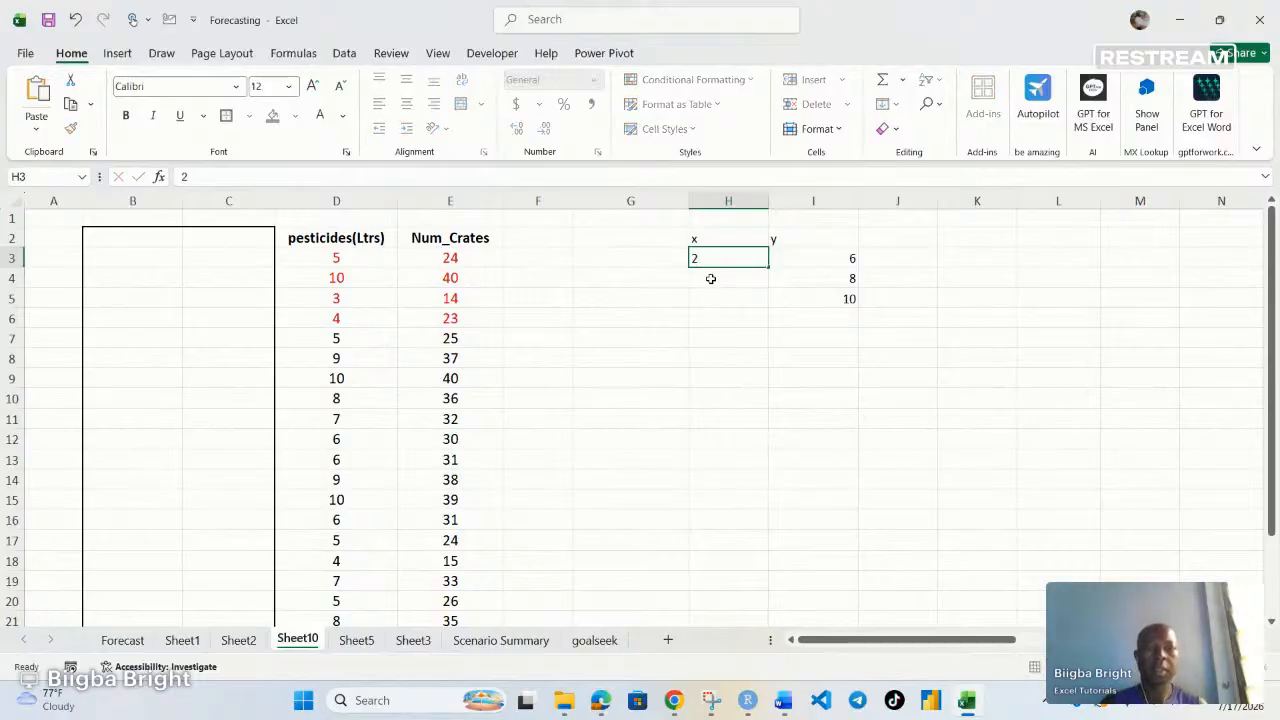
left_click(710, 278)
type("4")
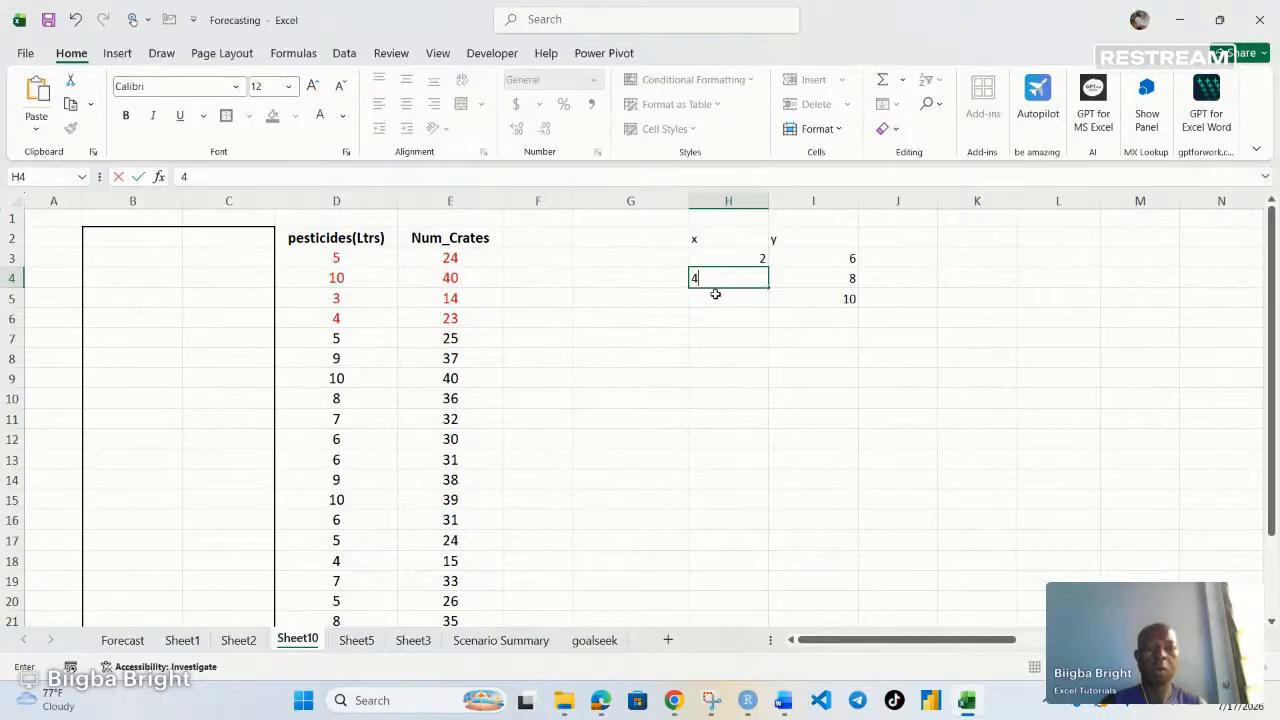
left_click(716, 307)
type("5")
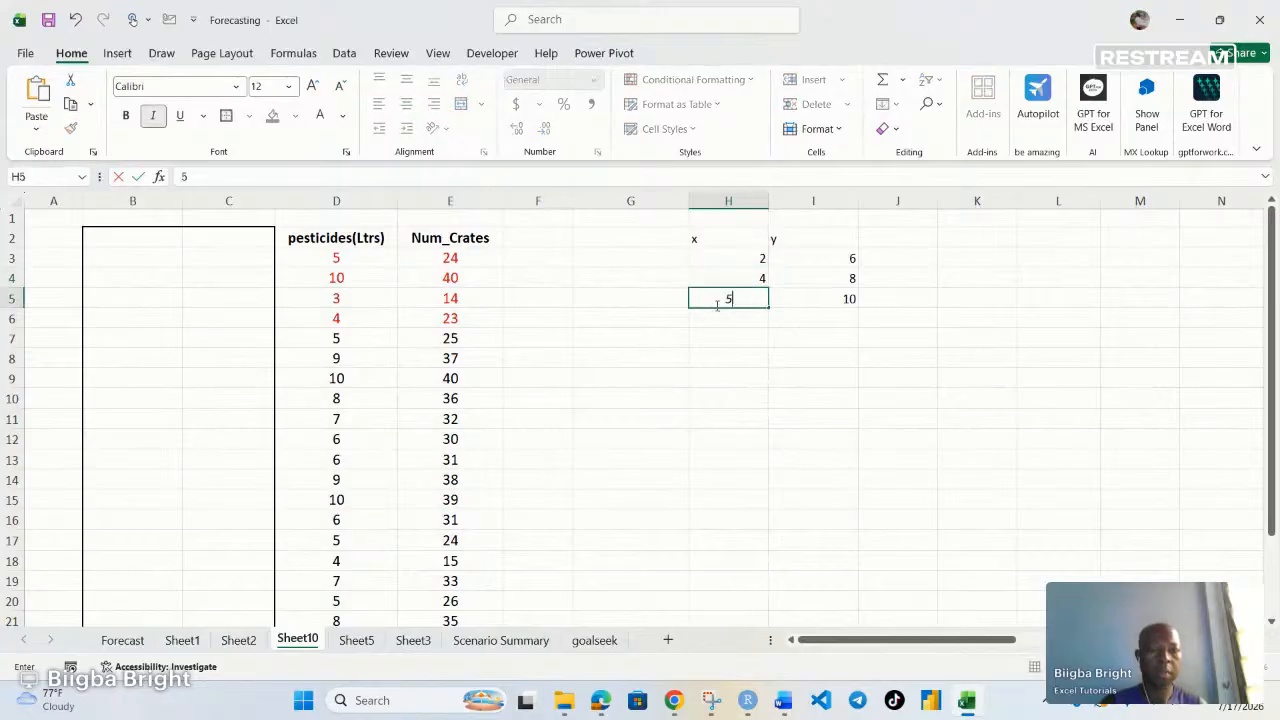
left_click(737, 331)
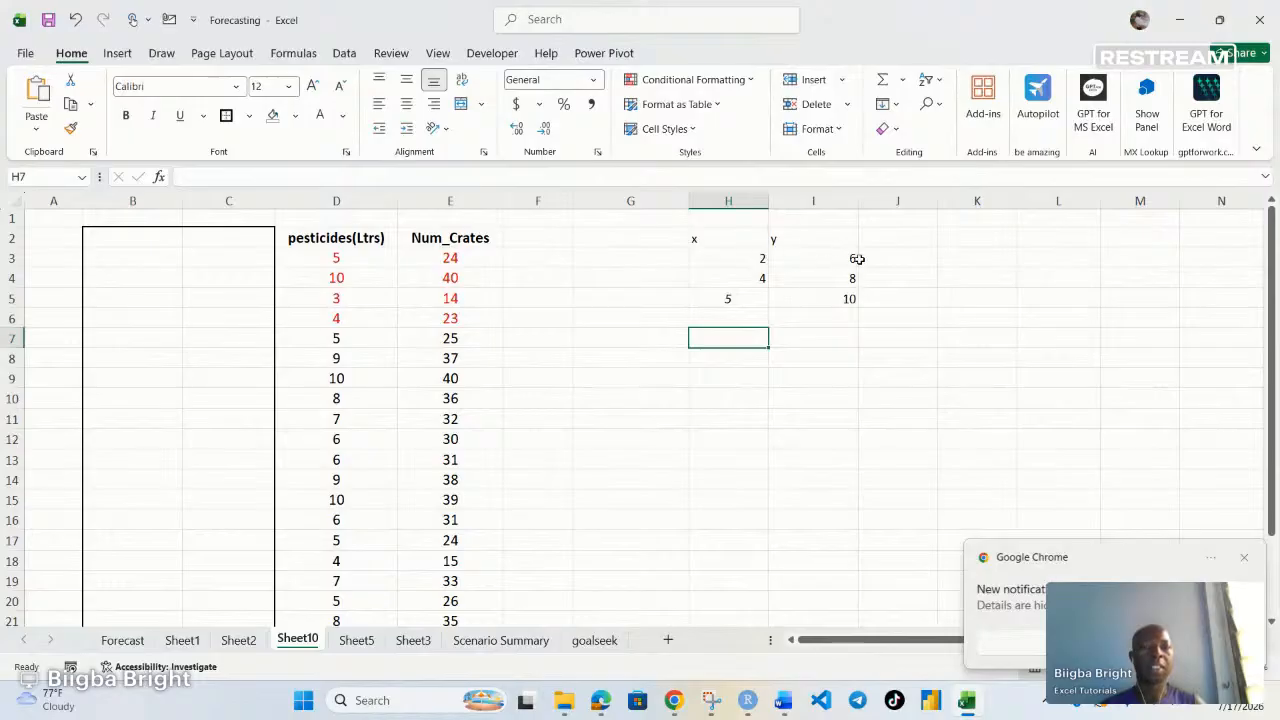
left_click(744, 278)
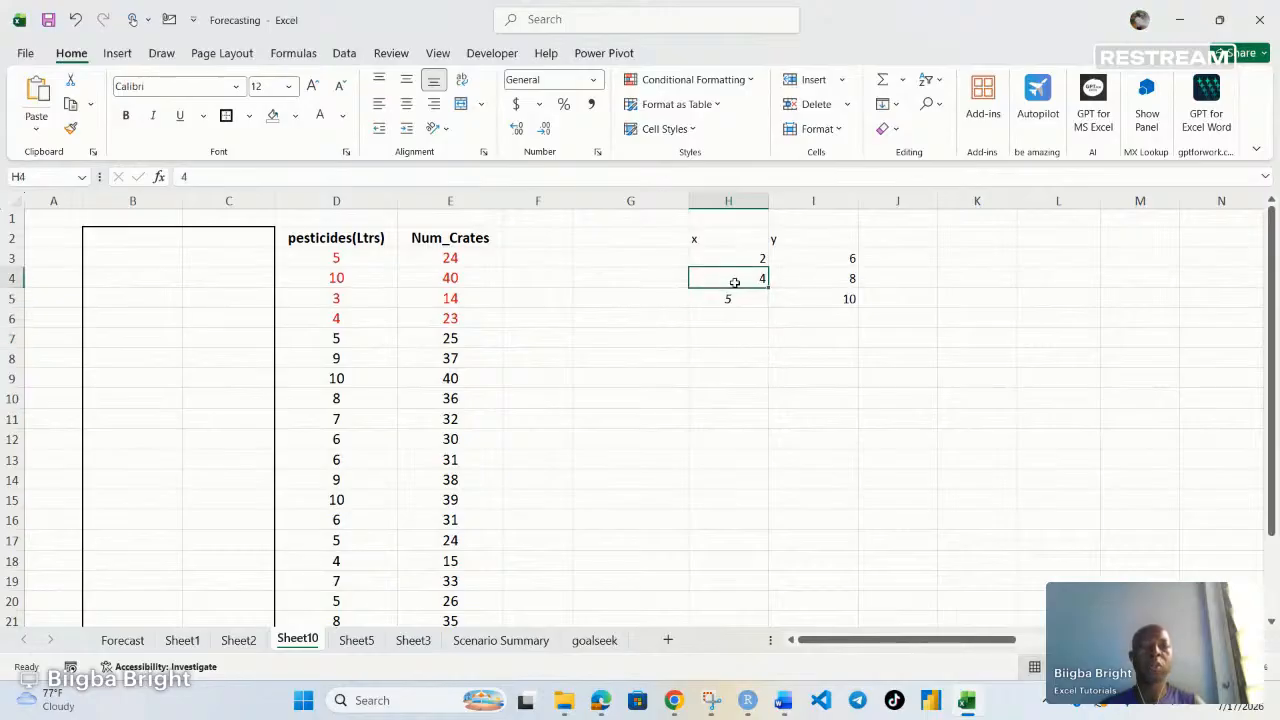
left_click(845, 297)
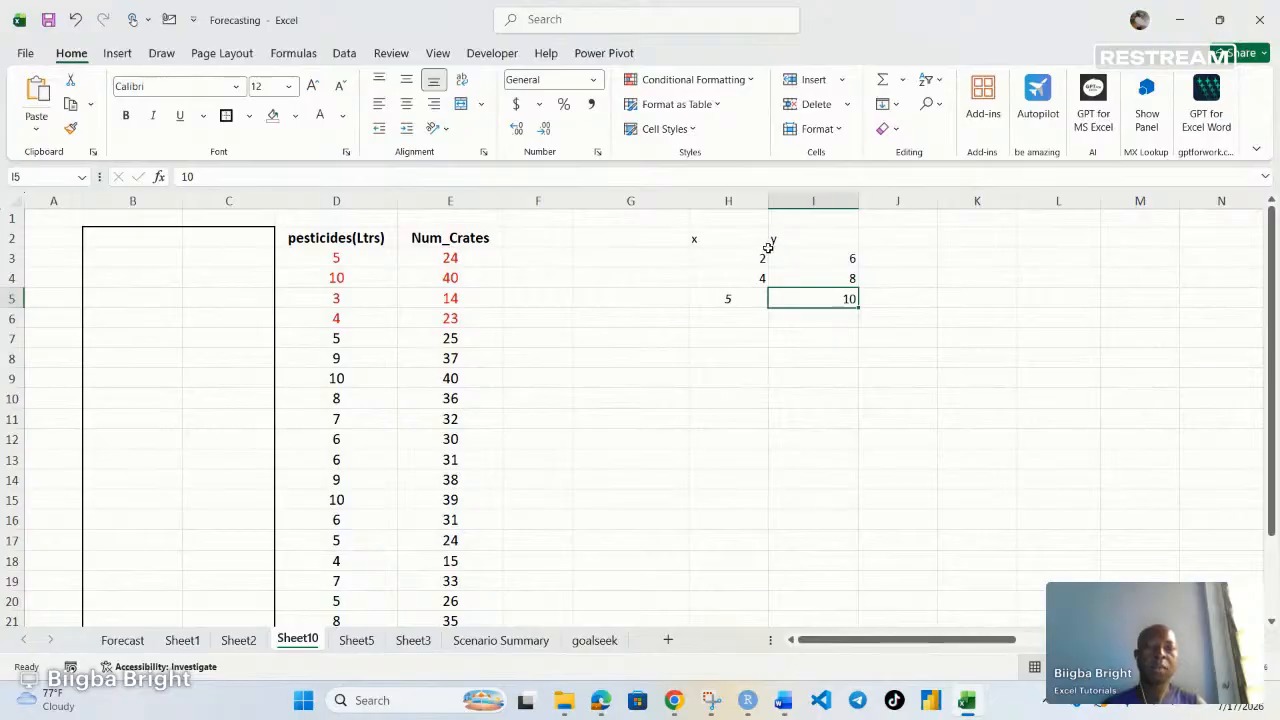
Clear the sample x and y table from H2:I5
left_click_drag(700, 240, 834, 294)
key("Delete")
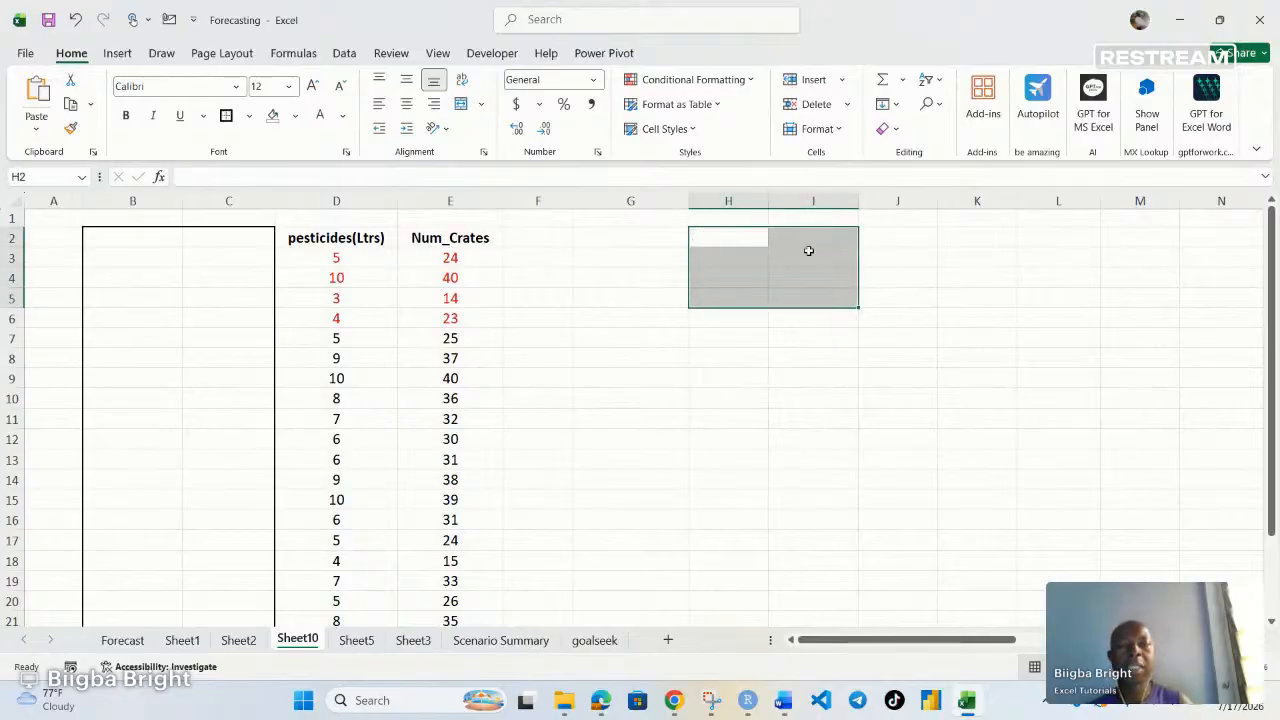
Label cell H2 as independent and H3 below it as predictor
left_click(708, 237)
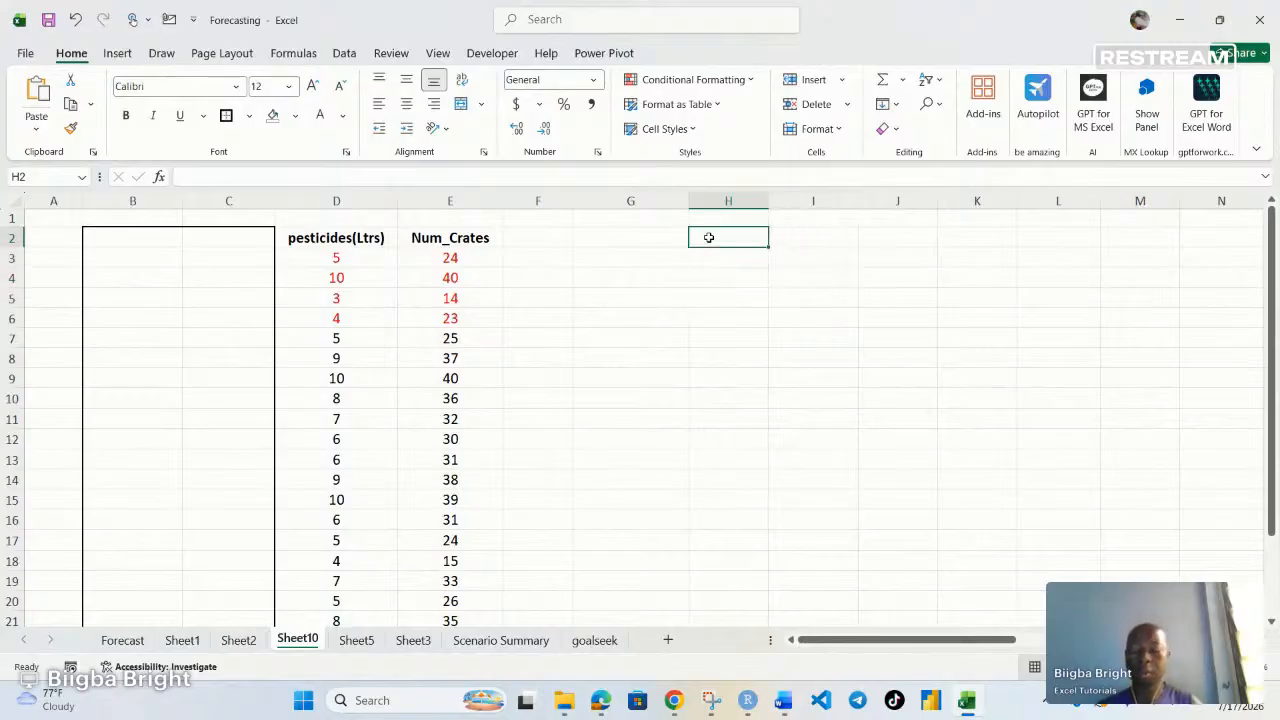
type("indepe")
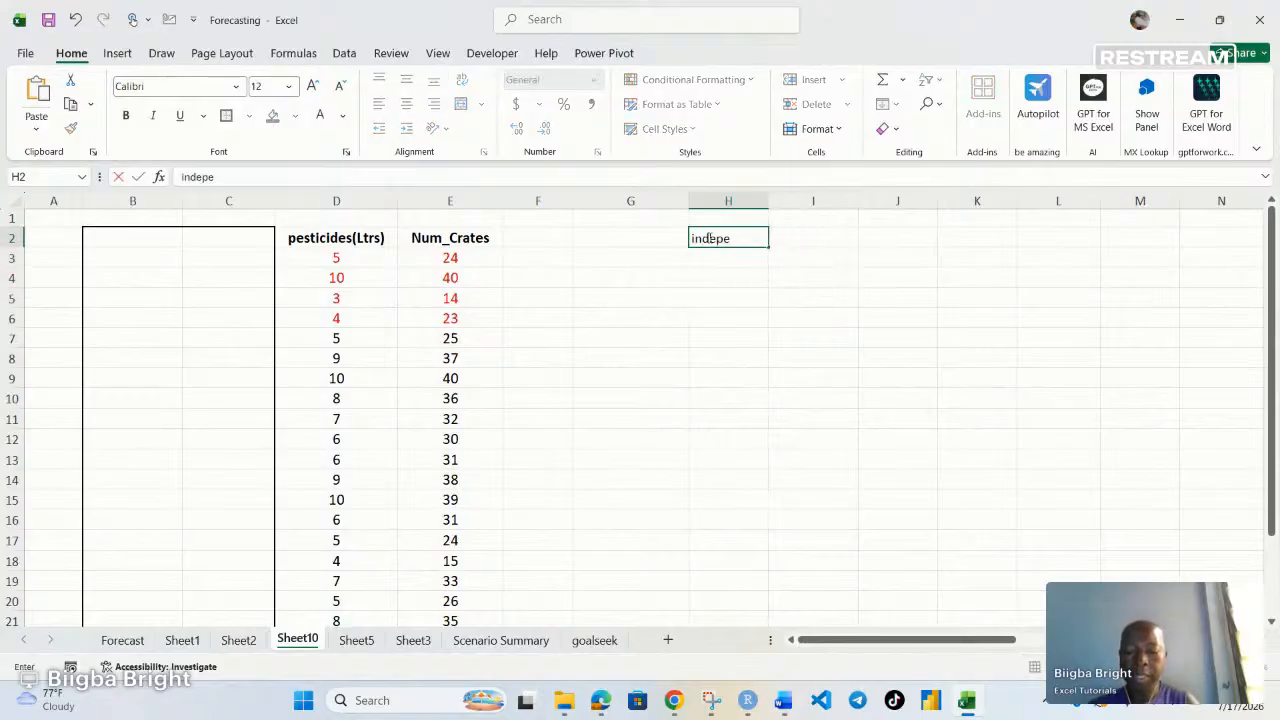
type("ndent")
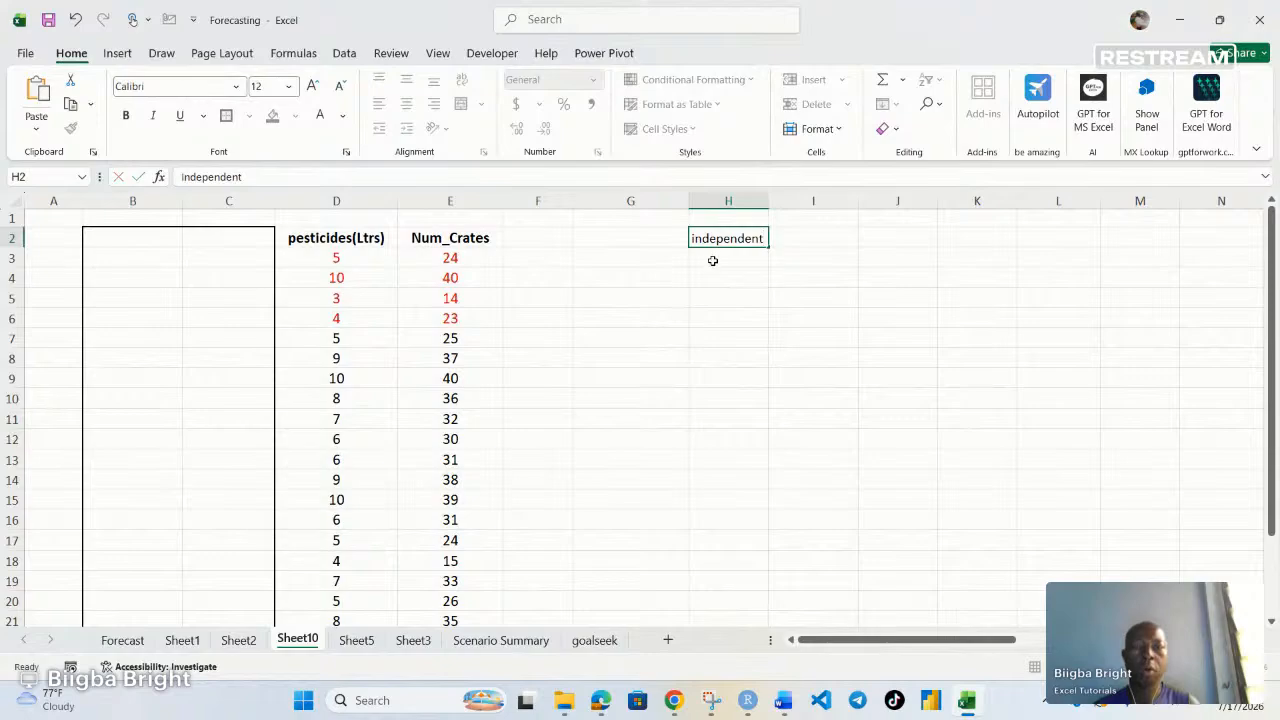
left_click(712, 259)
type("oredicto")
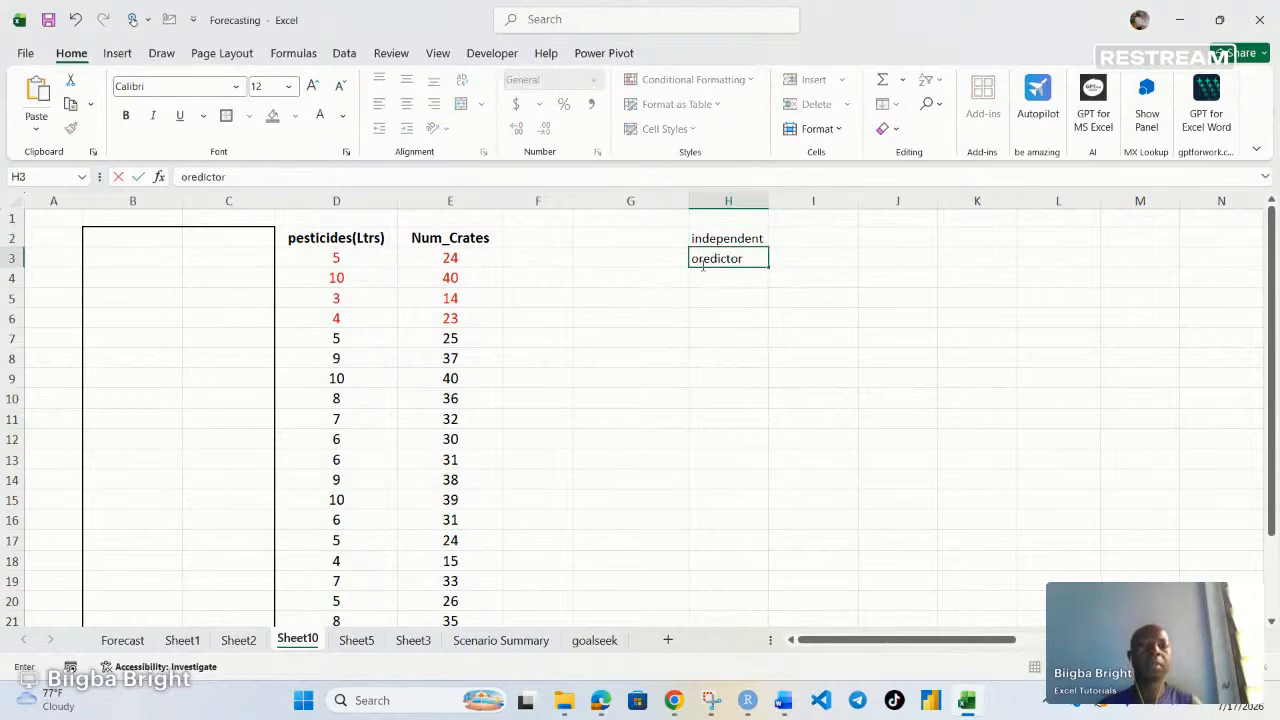
type("r")
left_click(699, 256)
key("BackSpace")
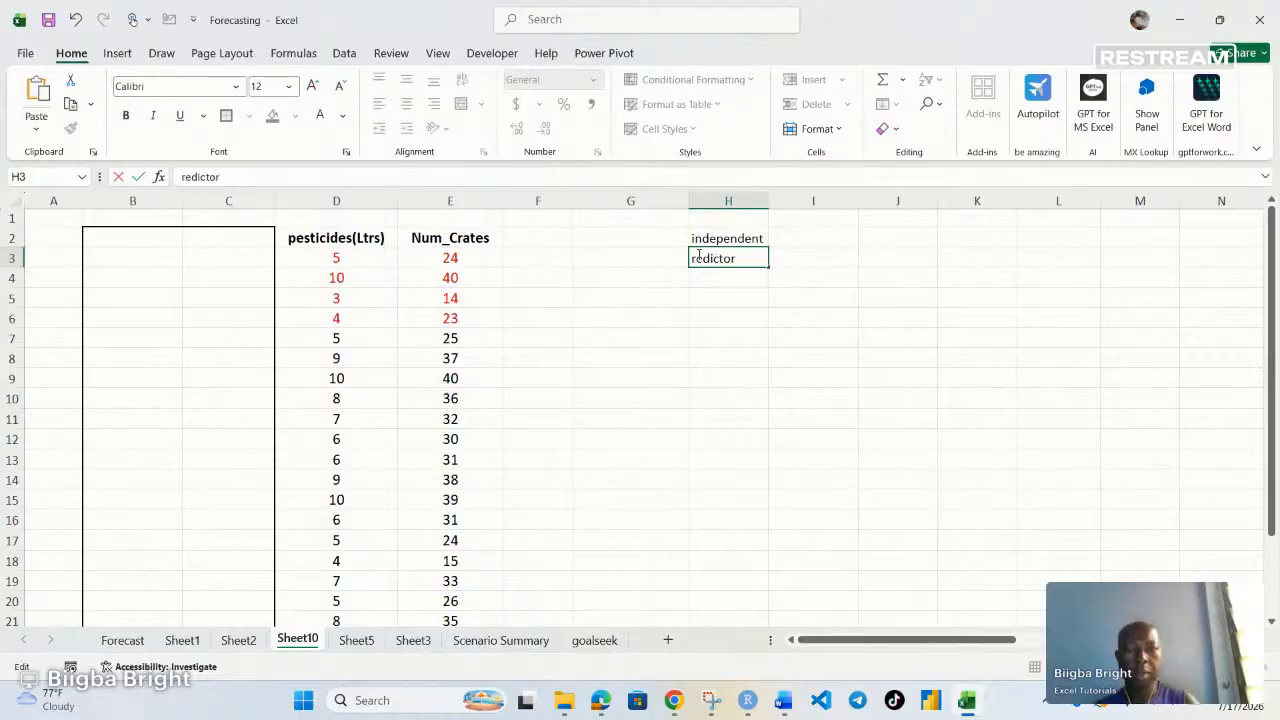
type("p")
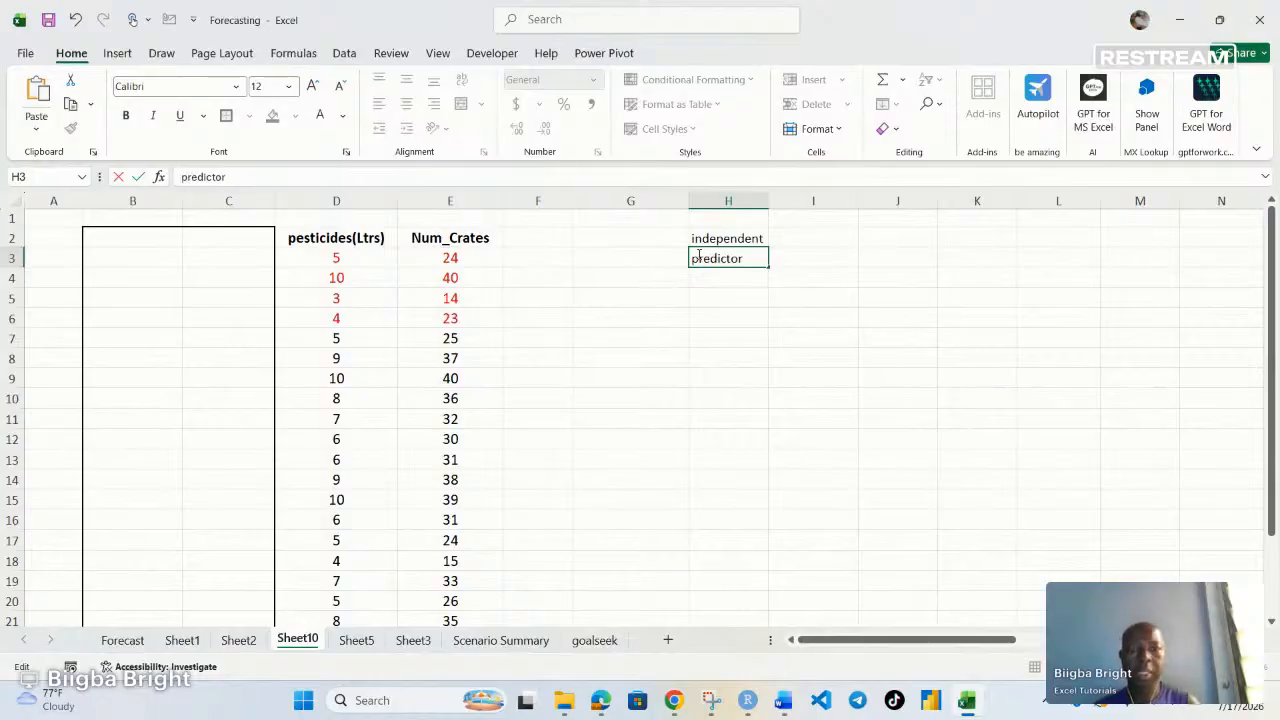
Label cell I2 as dependent and I3 below it as response
left_click(806, 231)
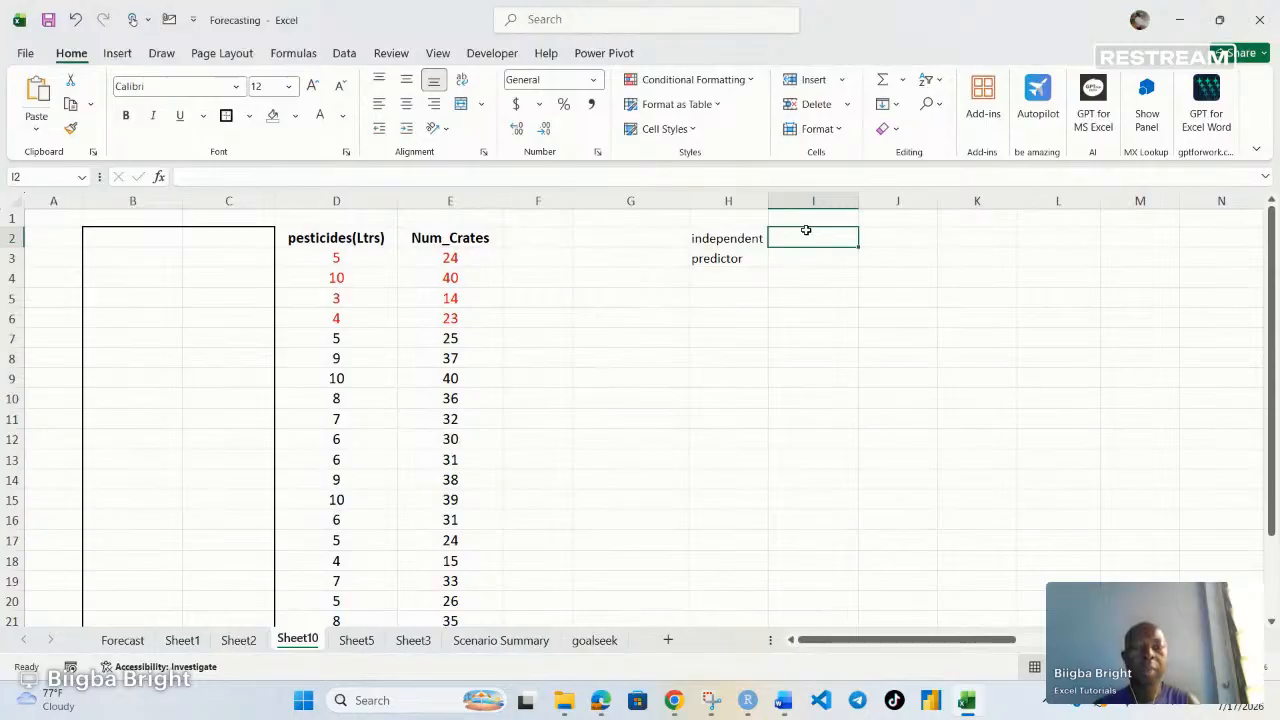
type("dependent")
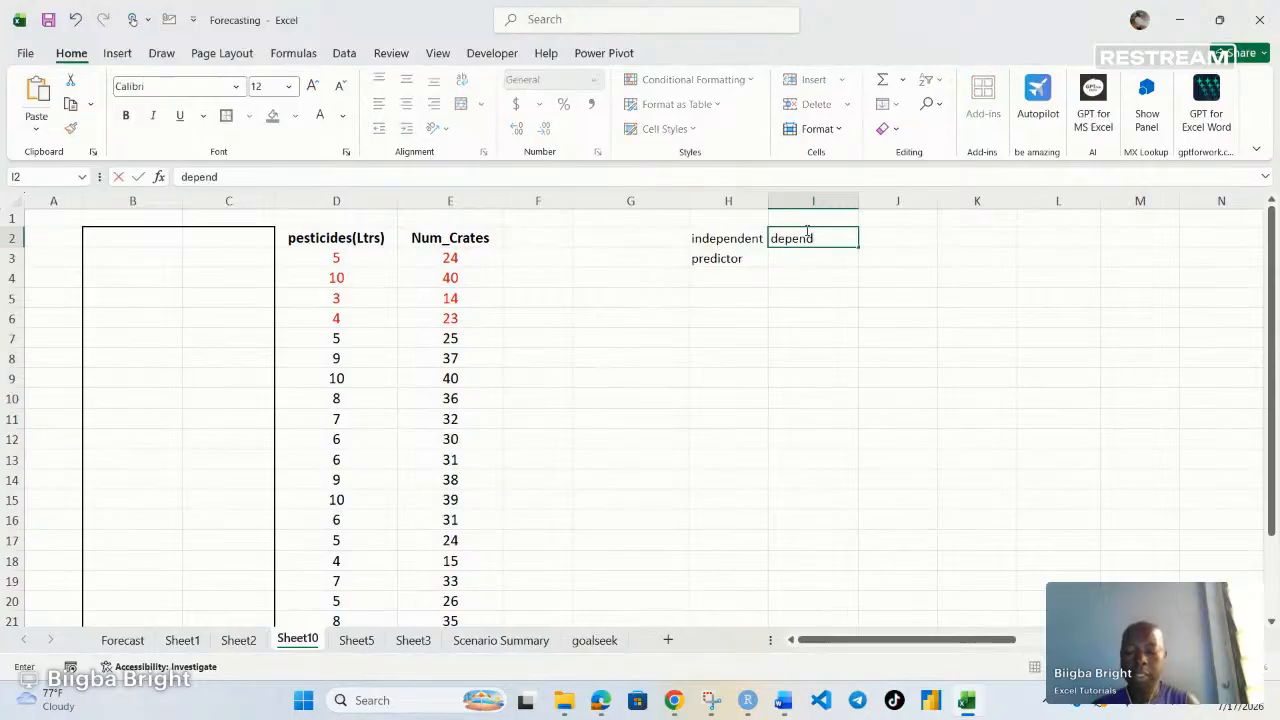
left_click(823, 264)
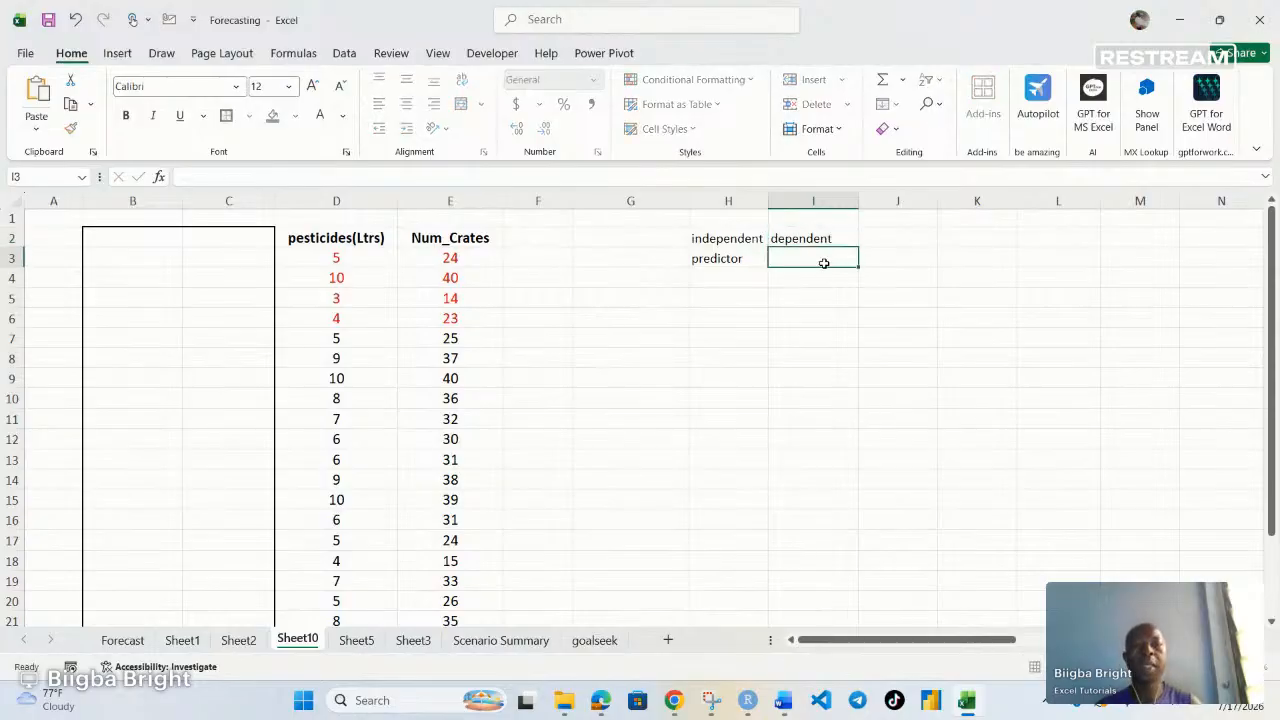
type("rep")
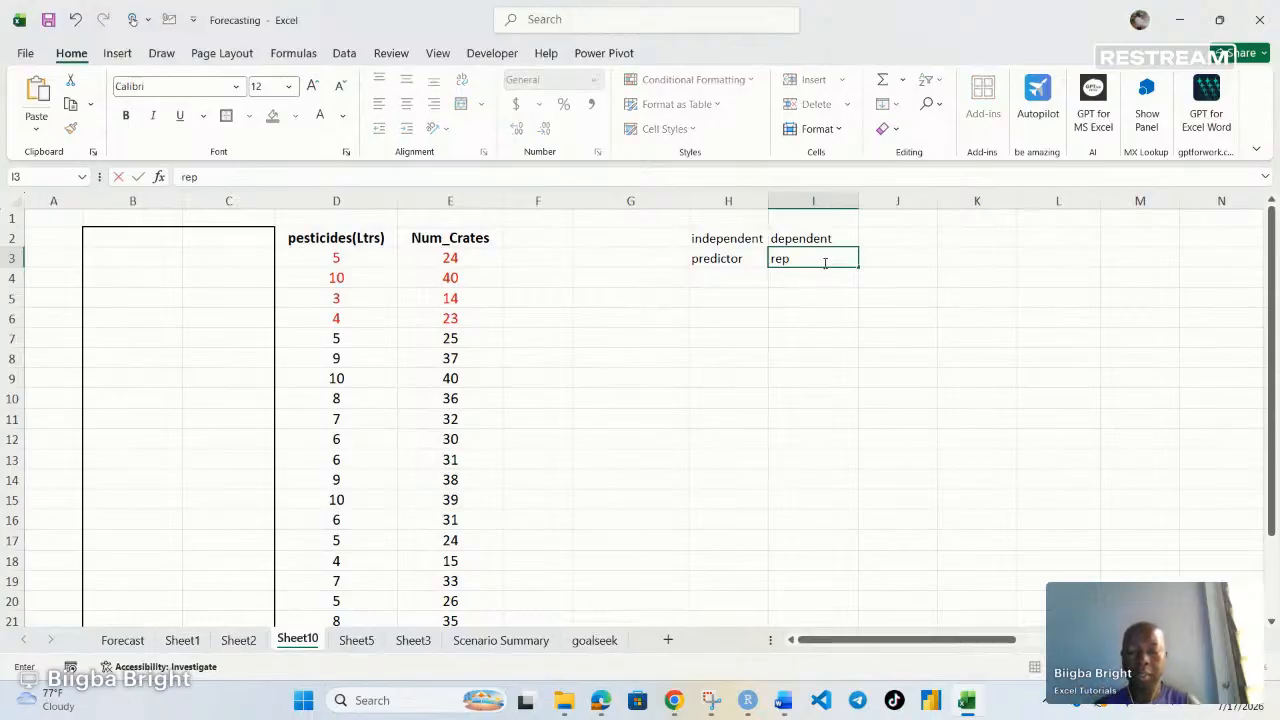
key("BackSpace")
type("soi")
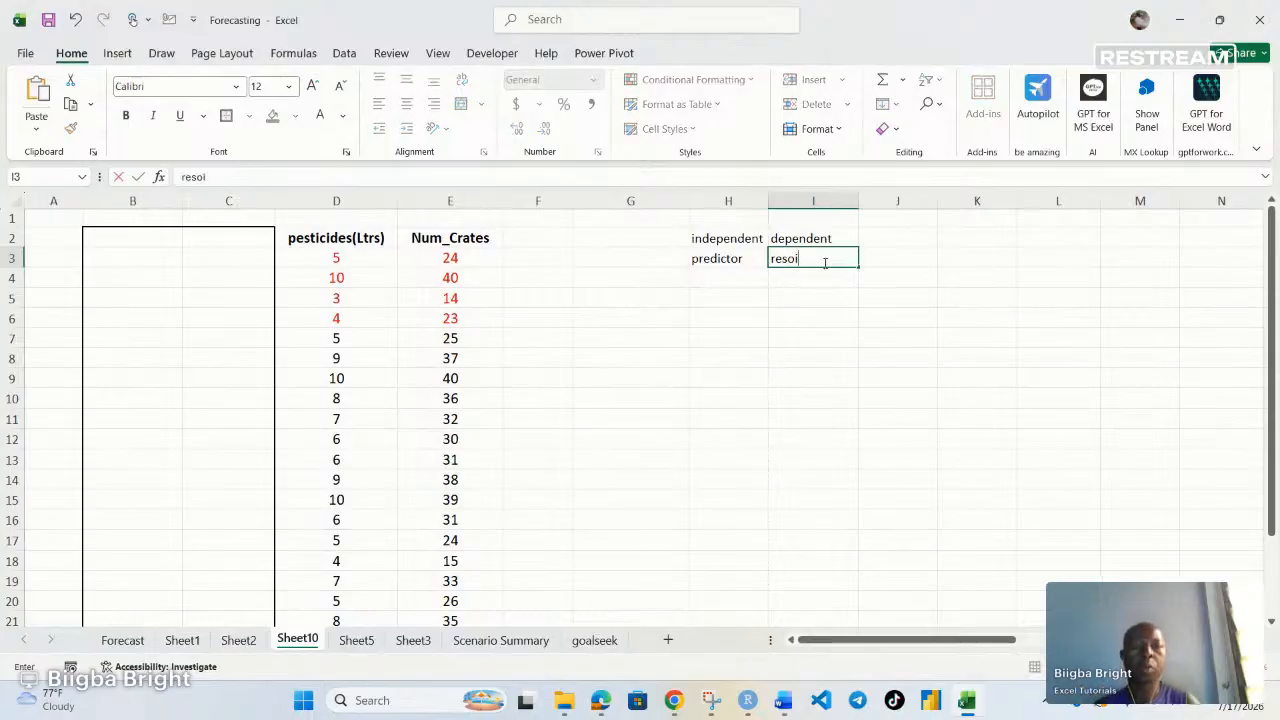
key("BackSpace")
key("BackSpace")
type("po")
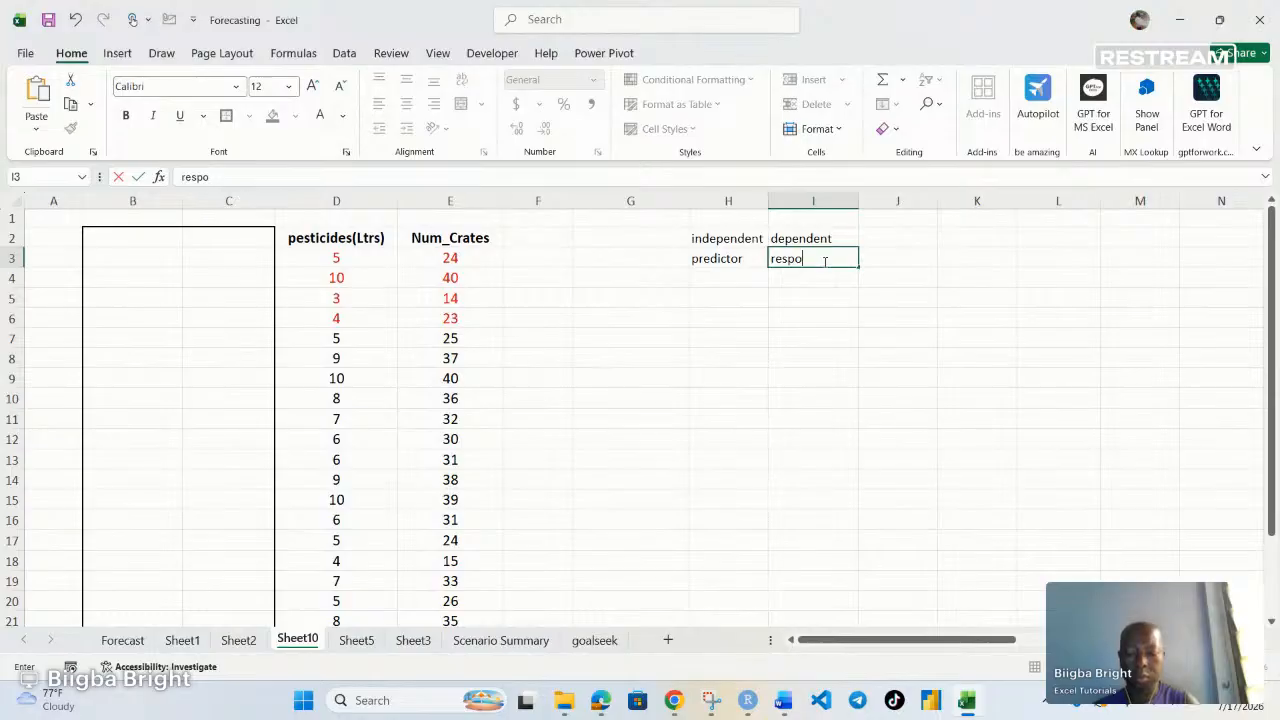
type("ns")
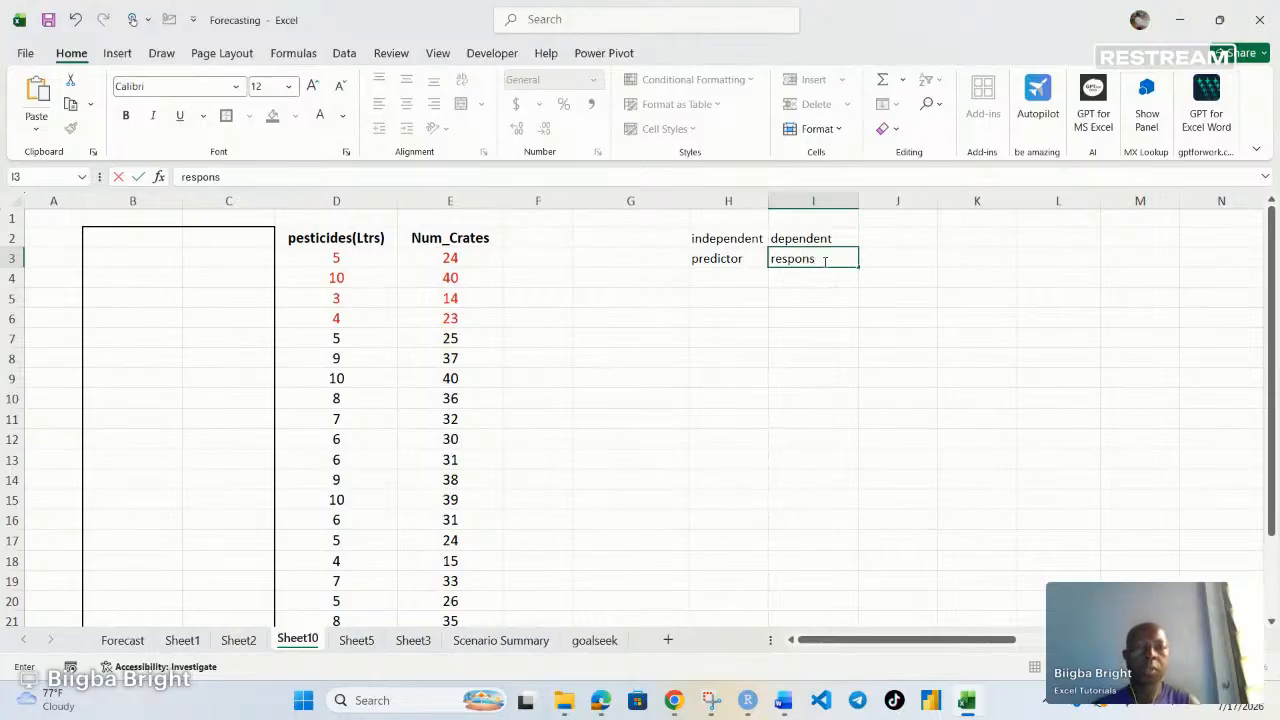
type("e")
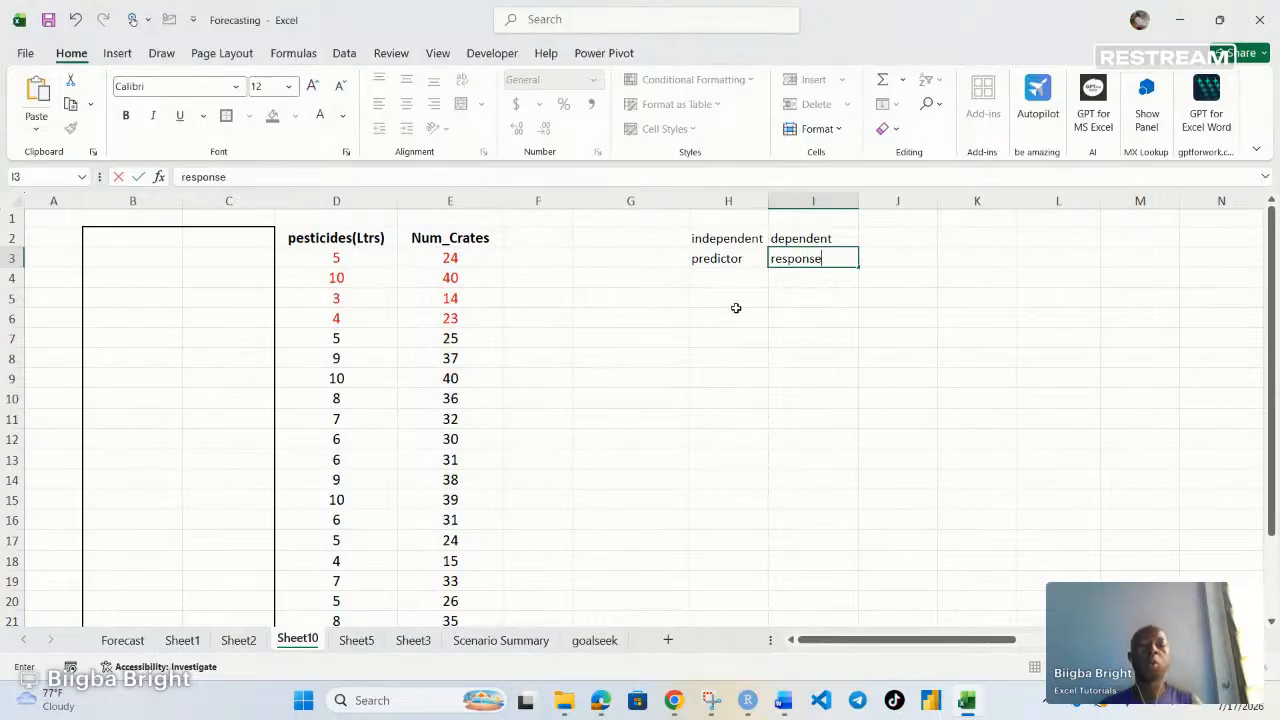
key("Return")
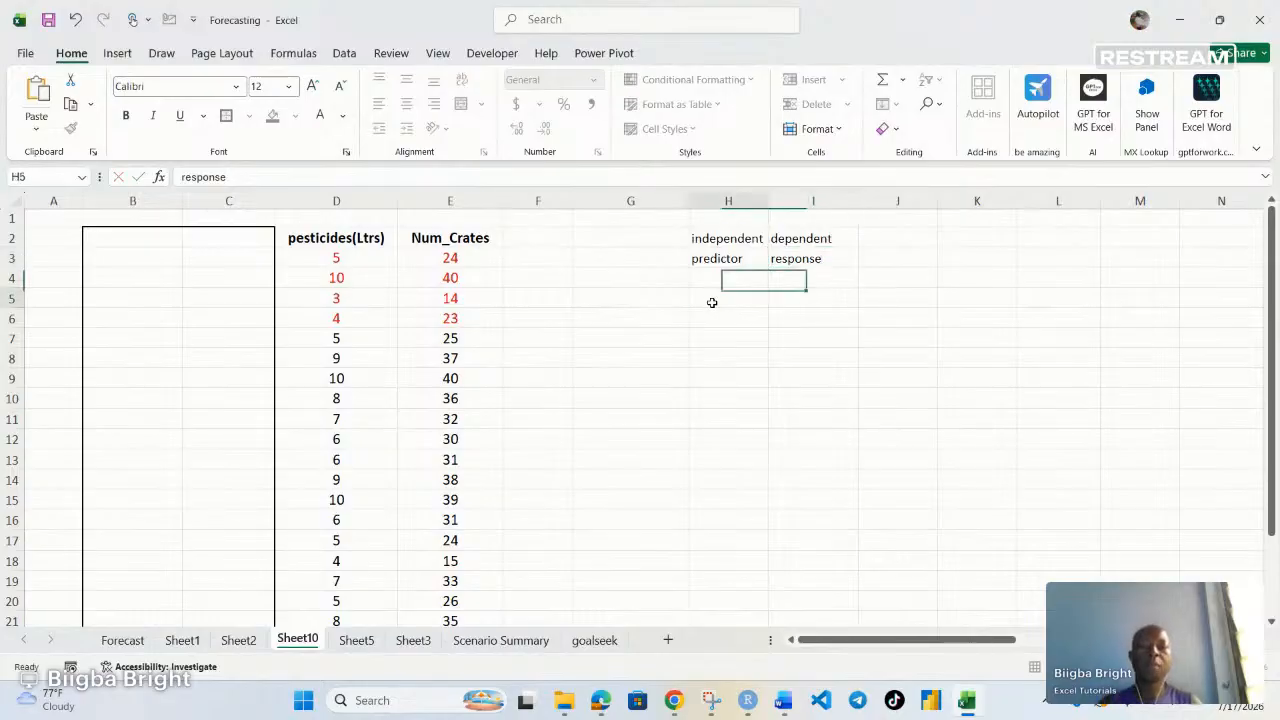
Enter X in cell H5 under the predictor label
left_click(711, 302)
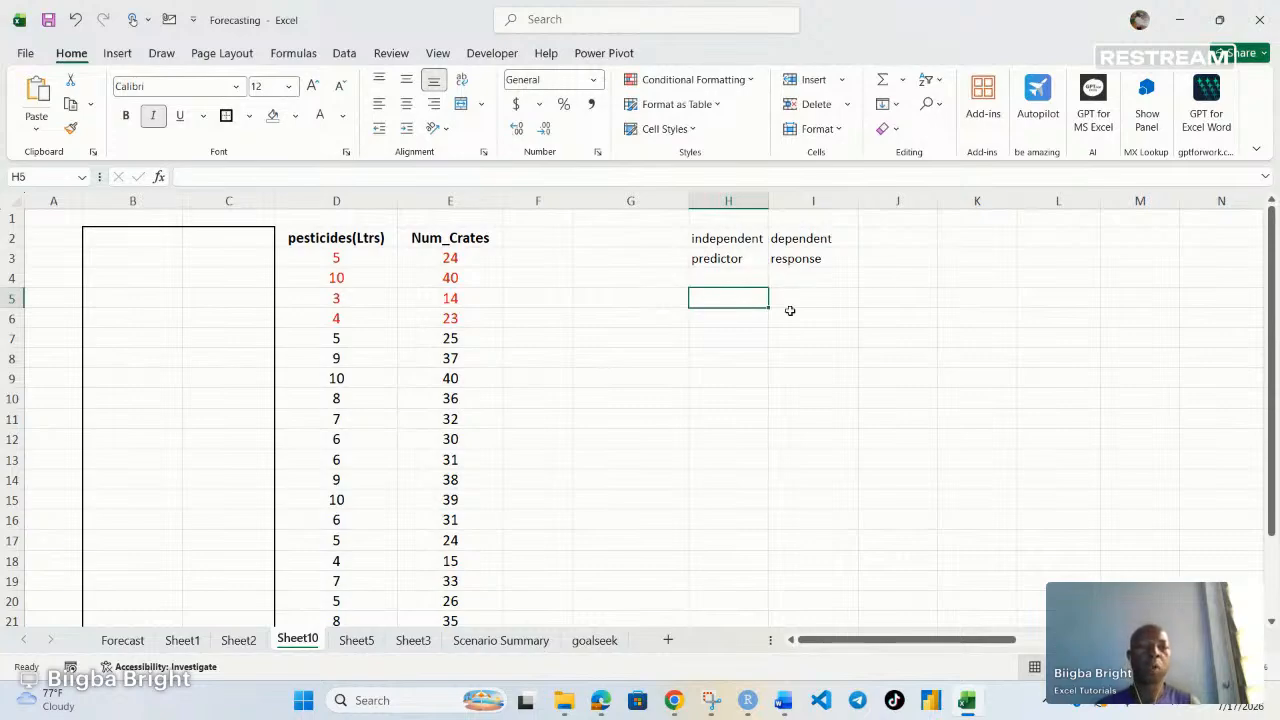
left_click(838, 298)
left_click(725, 297)
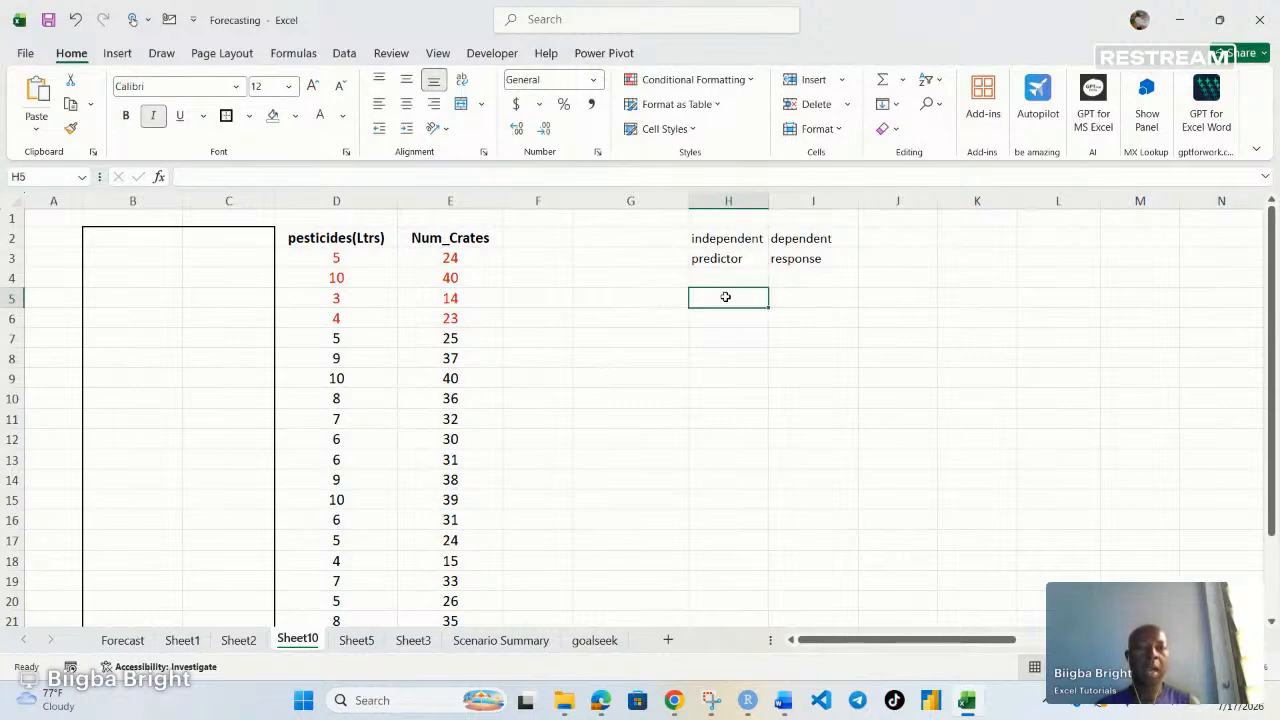
type("X")
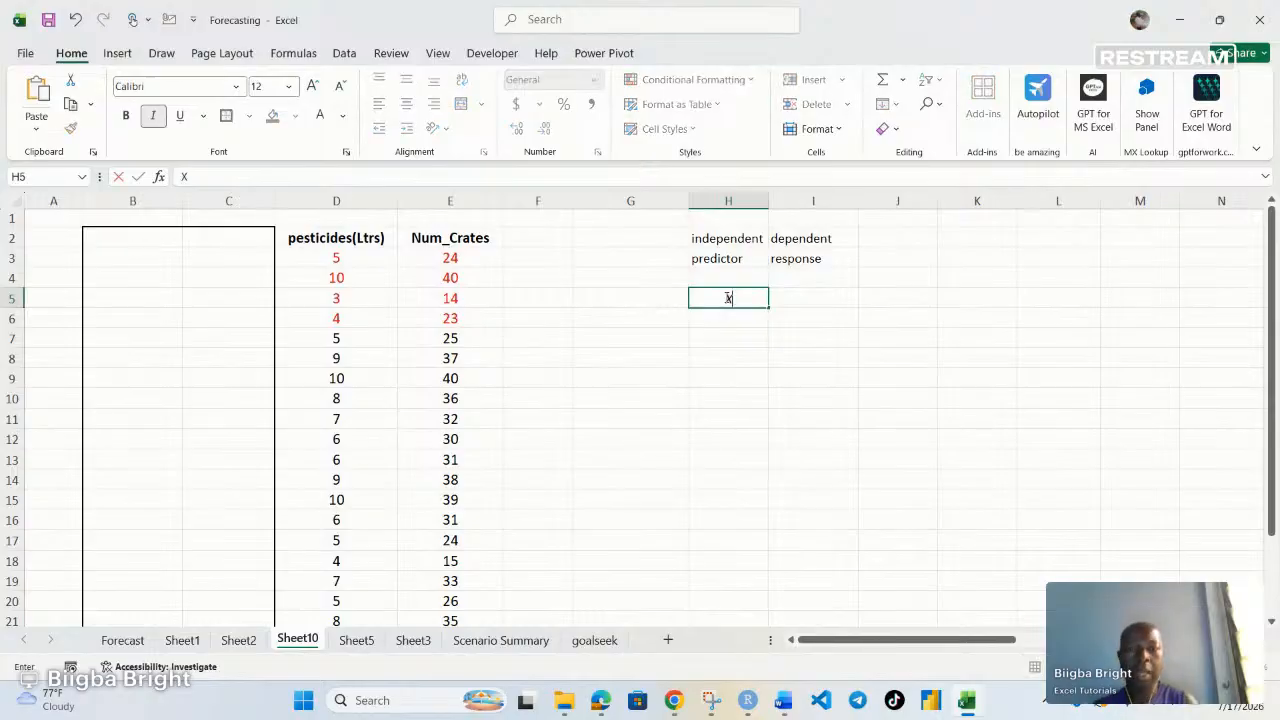
left_click(823, 300)
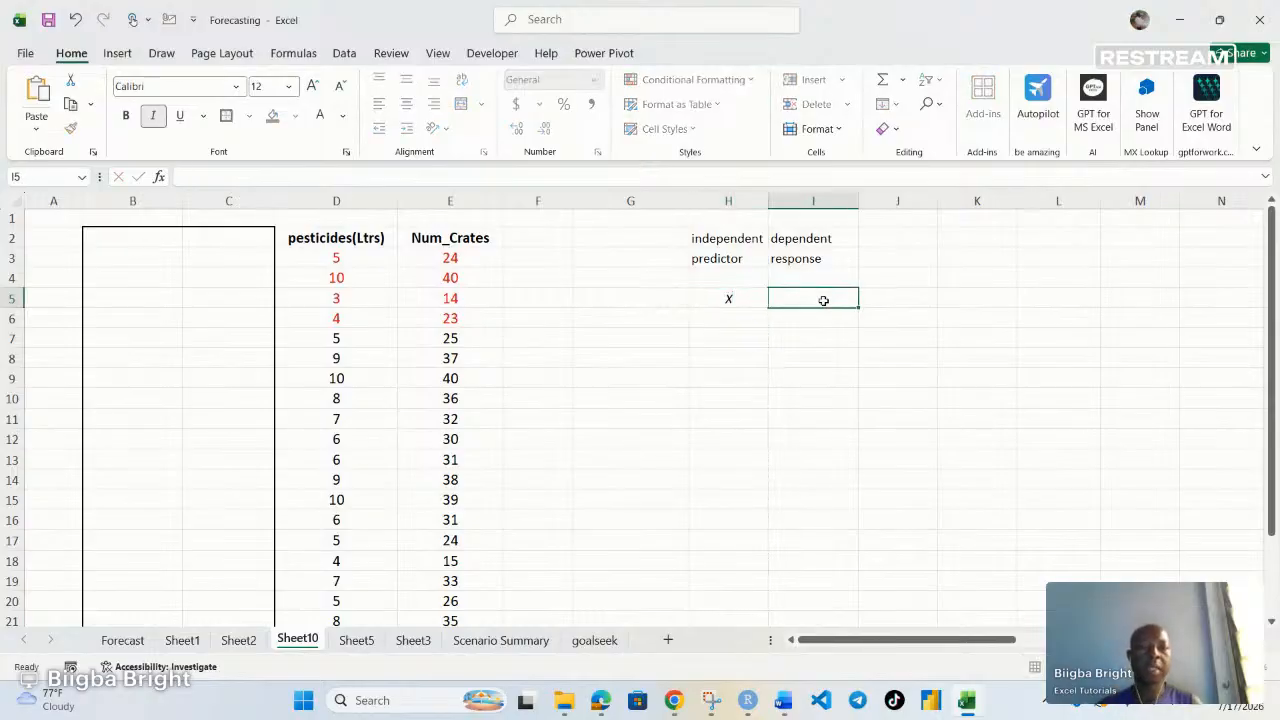
Enter Y in I5 and fill H6:K6 with x, x, x and Y to illustrate several predictors
type("Y")
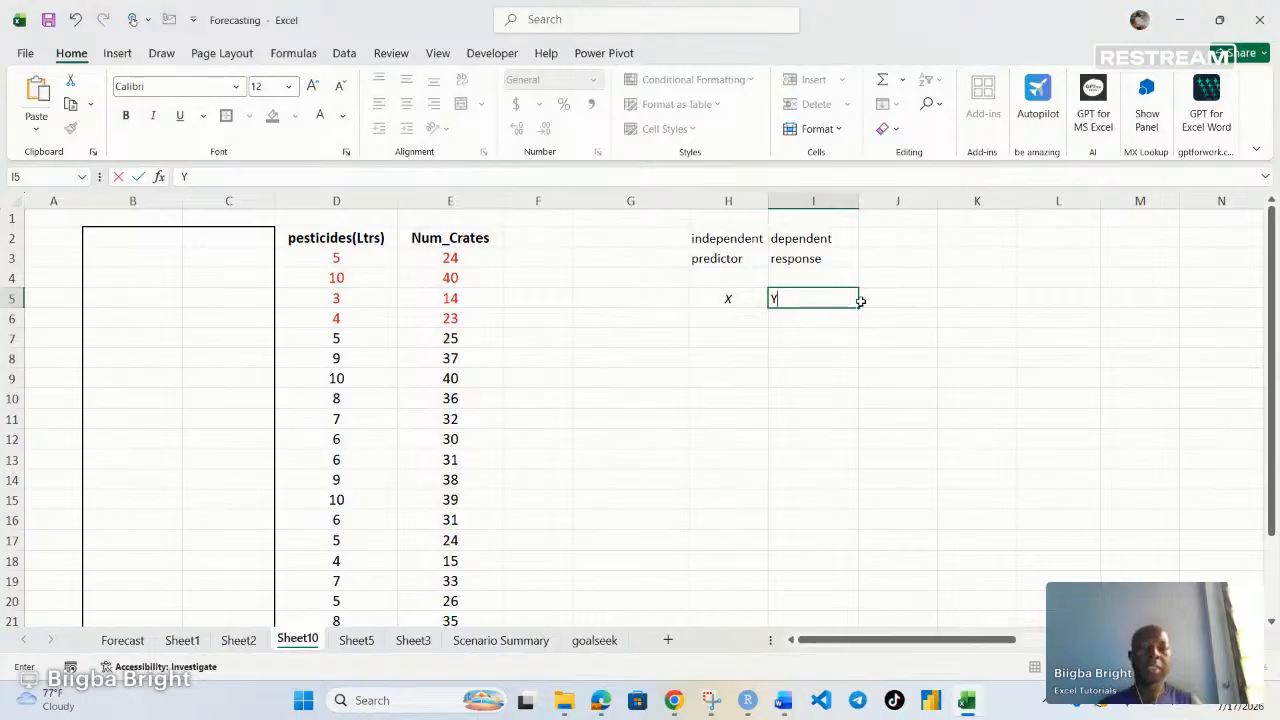
left_click(725, 319)
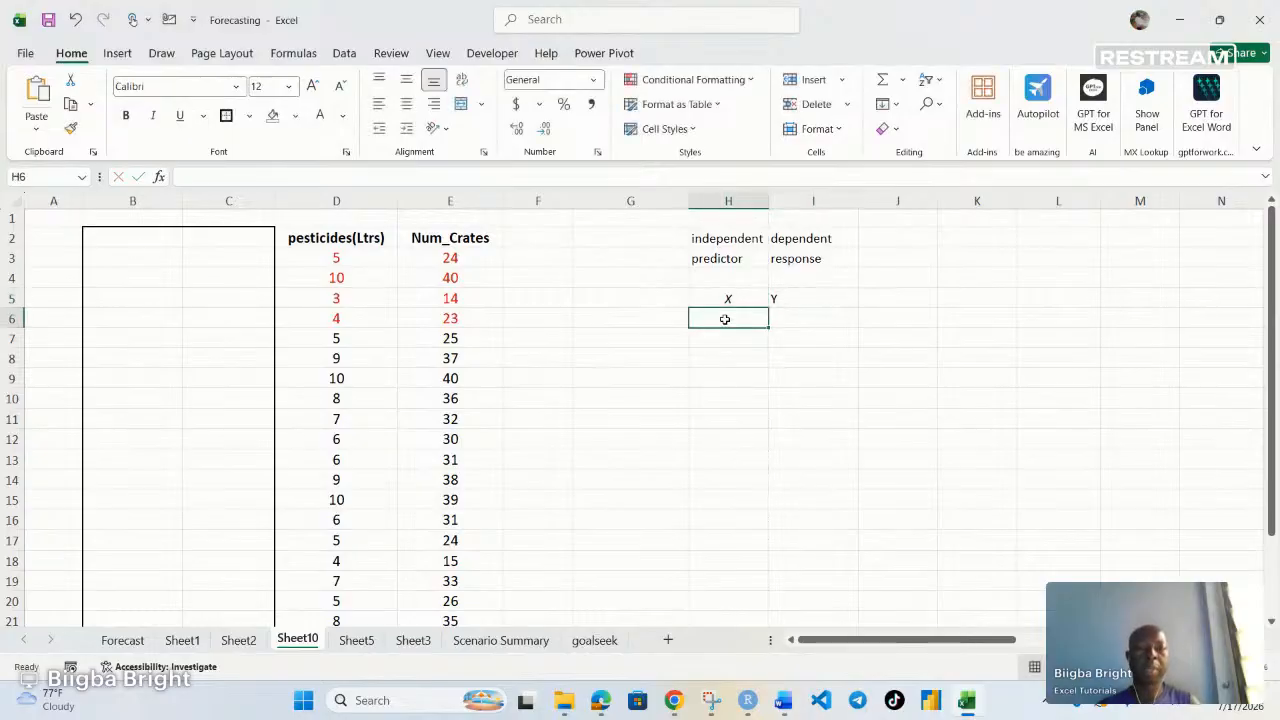
type("x")
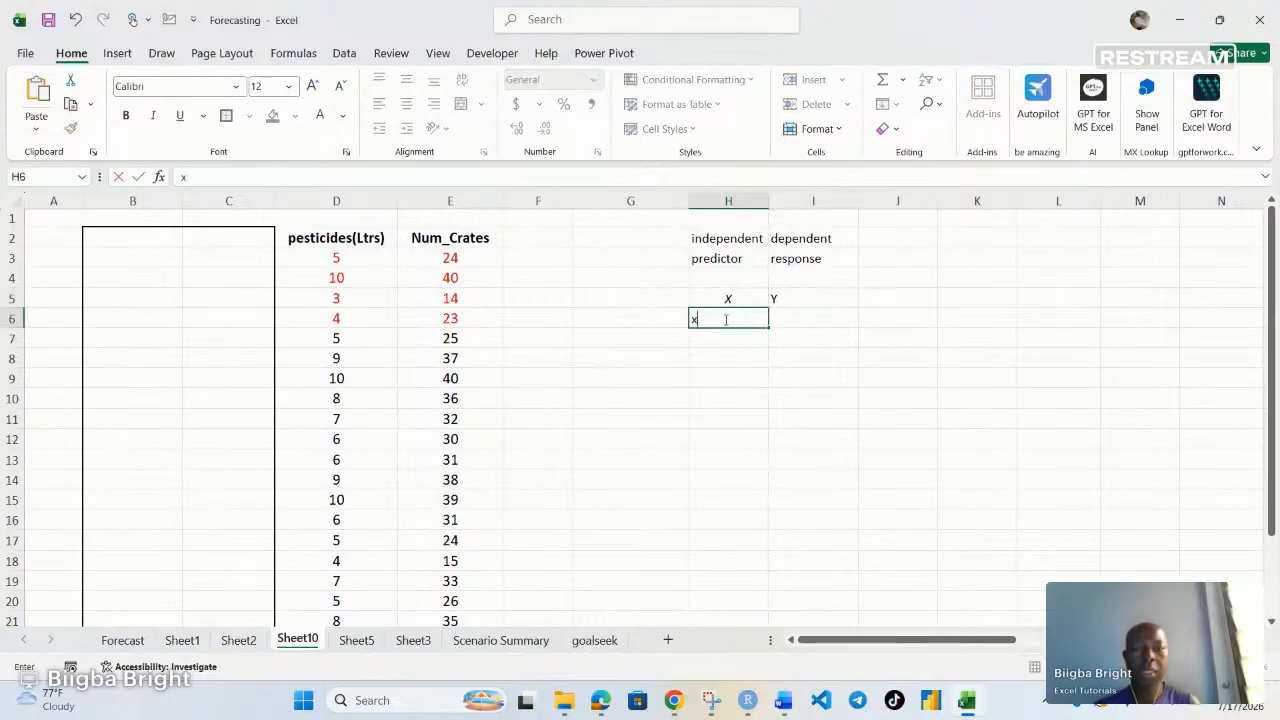
left_click(787, 316)
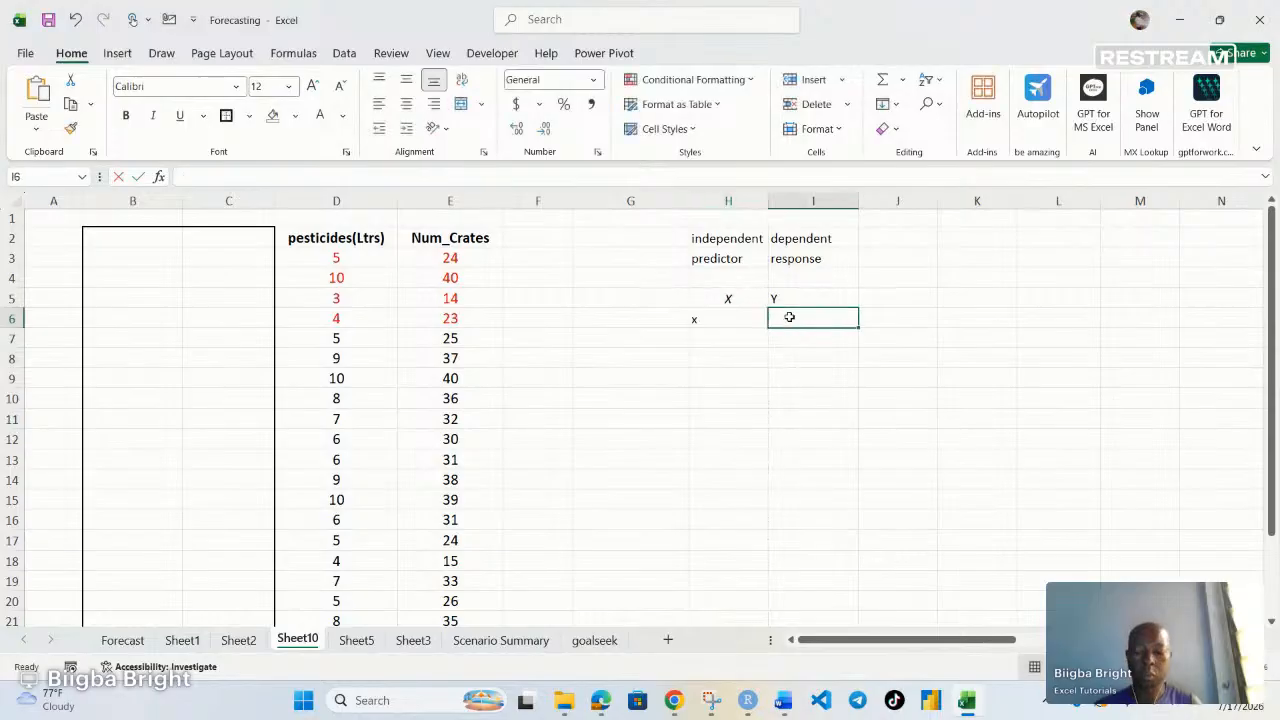
type("x")
left_click(885, 317)
type("x")
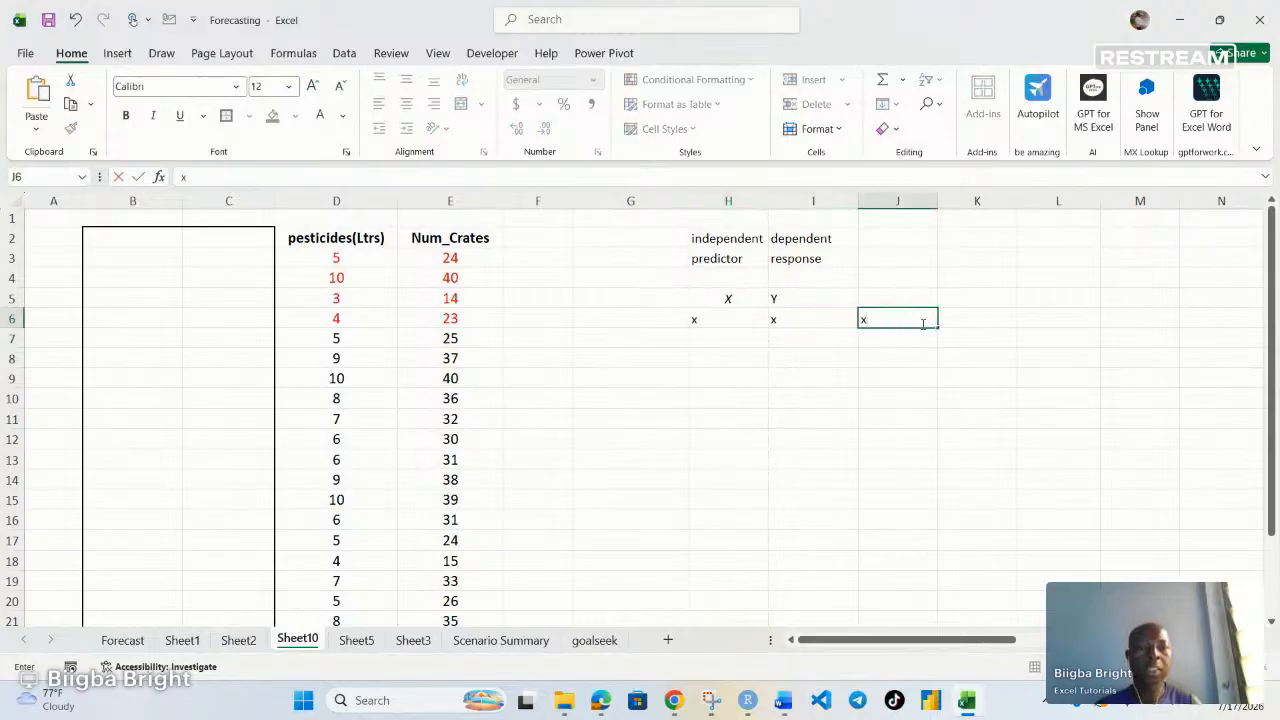
left_click(972, 317)
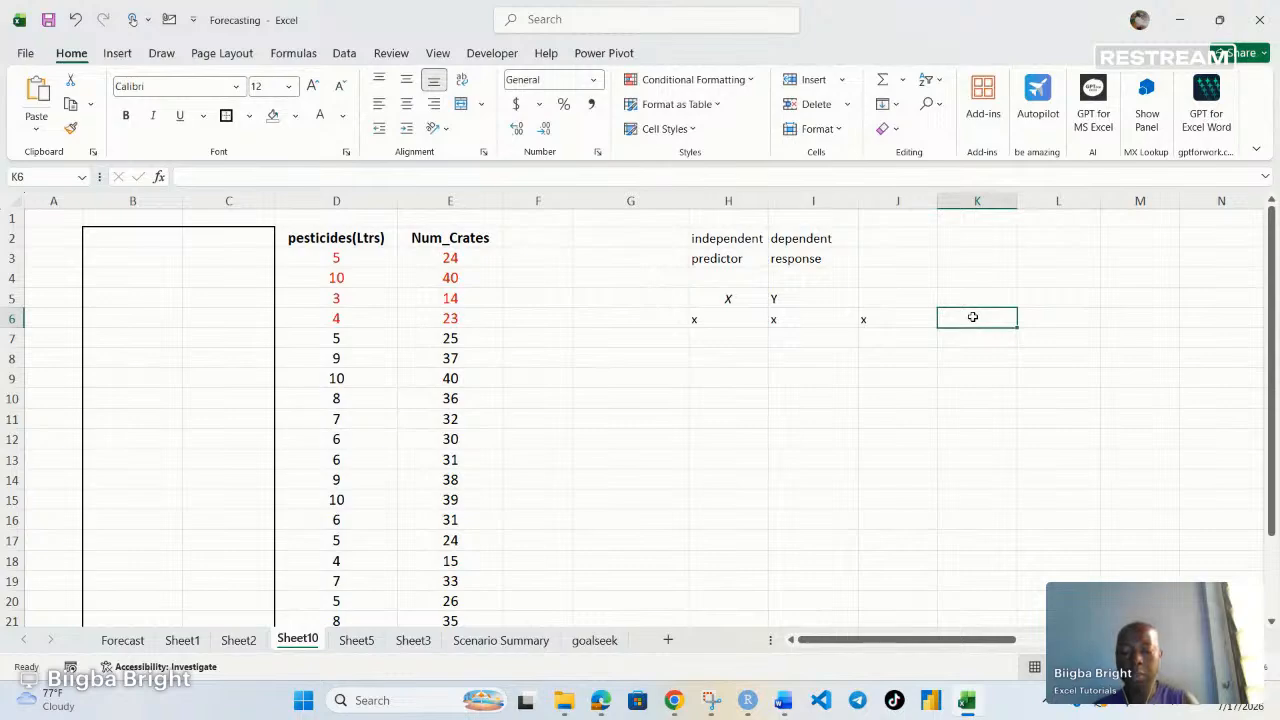
type("Y")
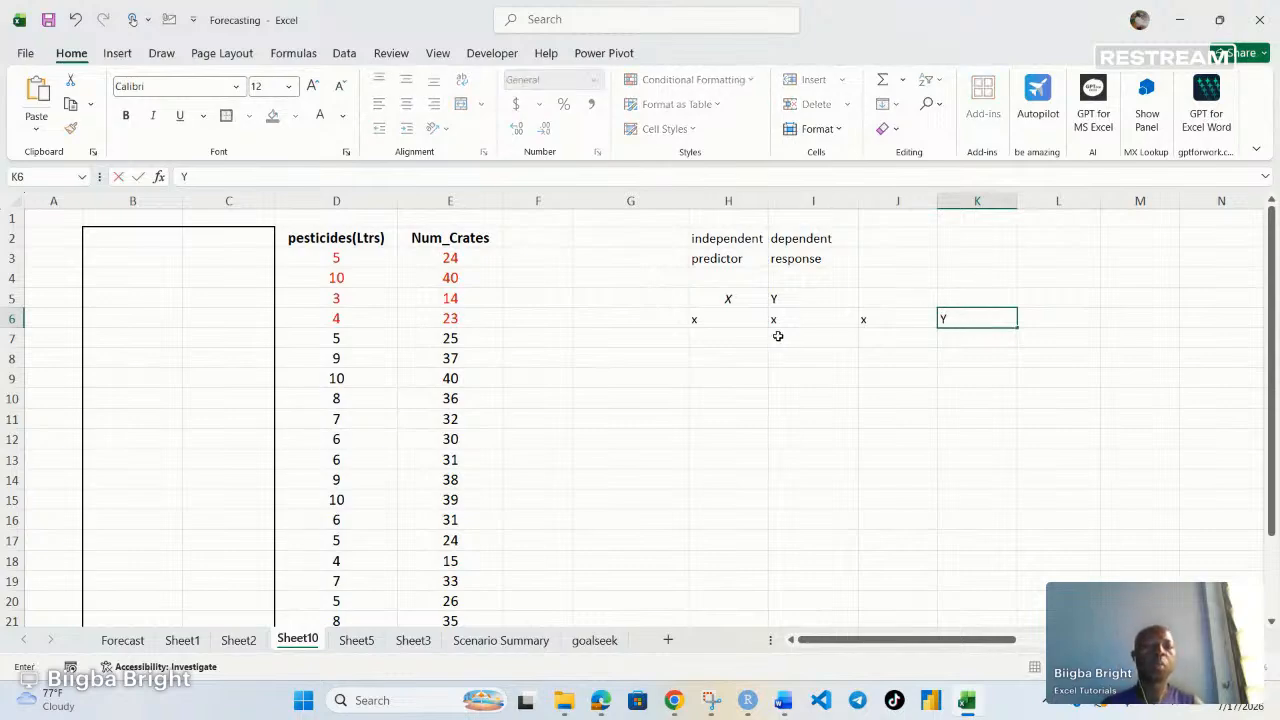
left_click_drag(700, 320, 877, 320)
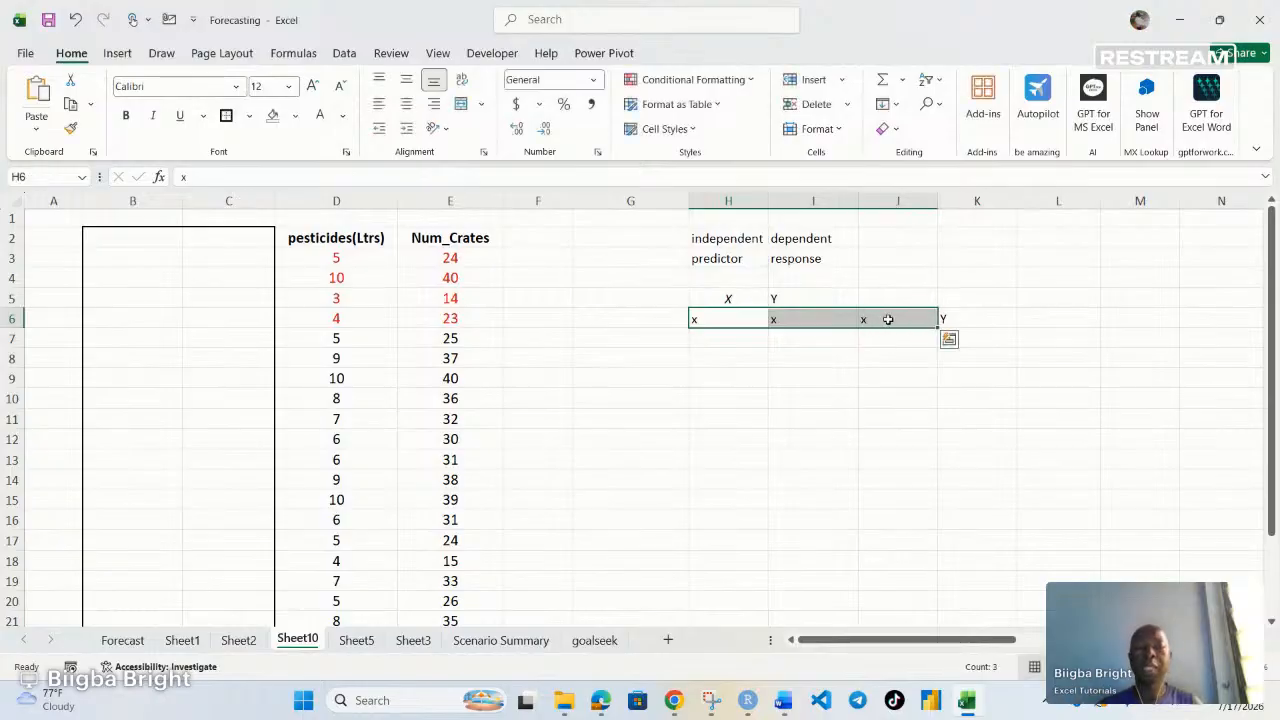
left_click(986, 320)
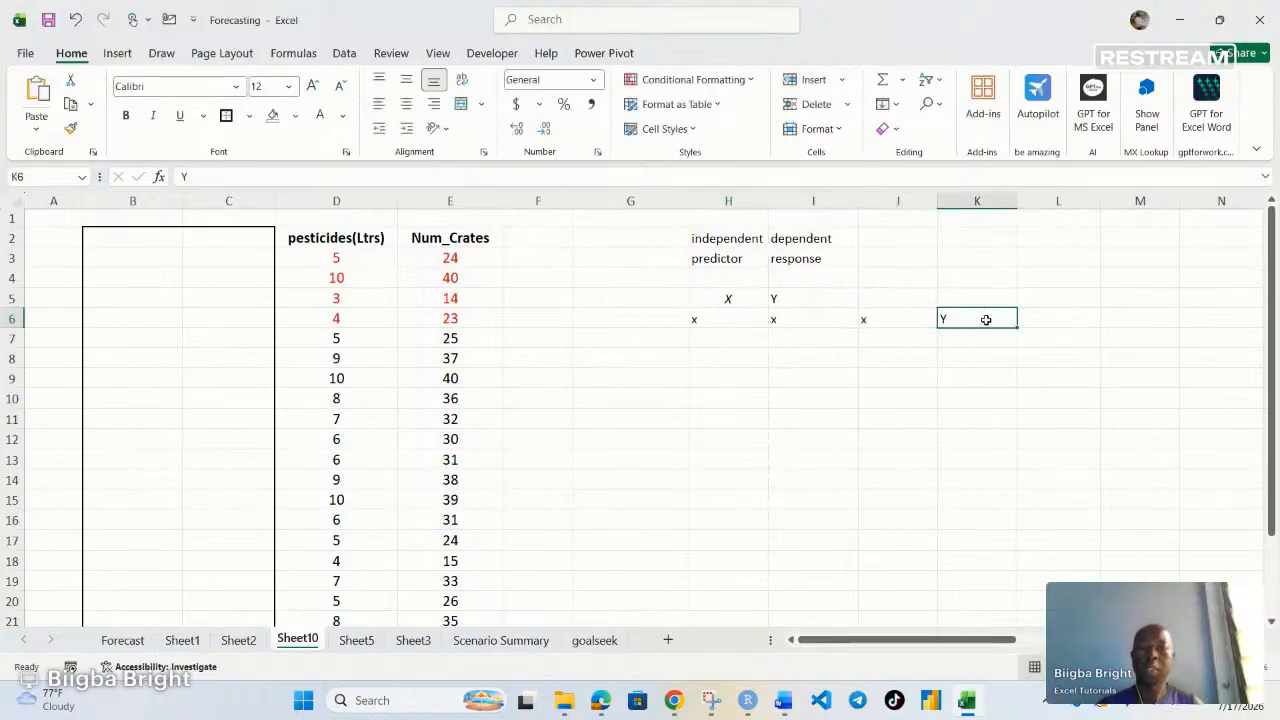
Enter X, X^2 and Y in cells H8, I8 and J8 as a polynomial example
left_click(705, 360)
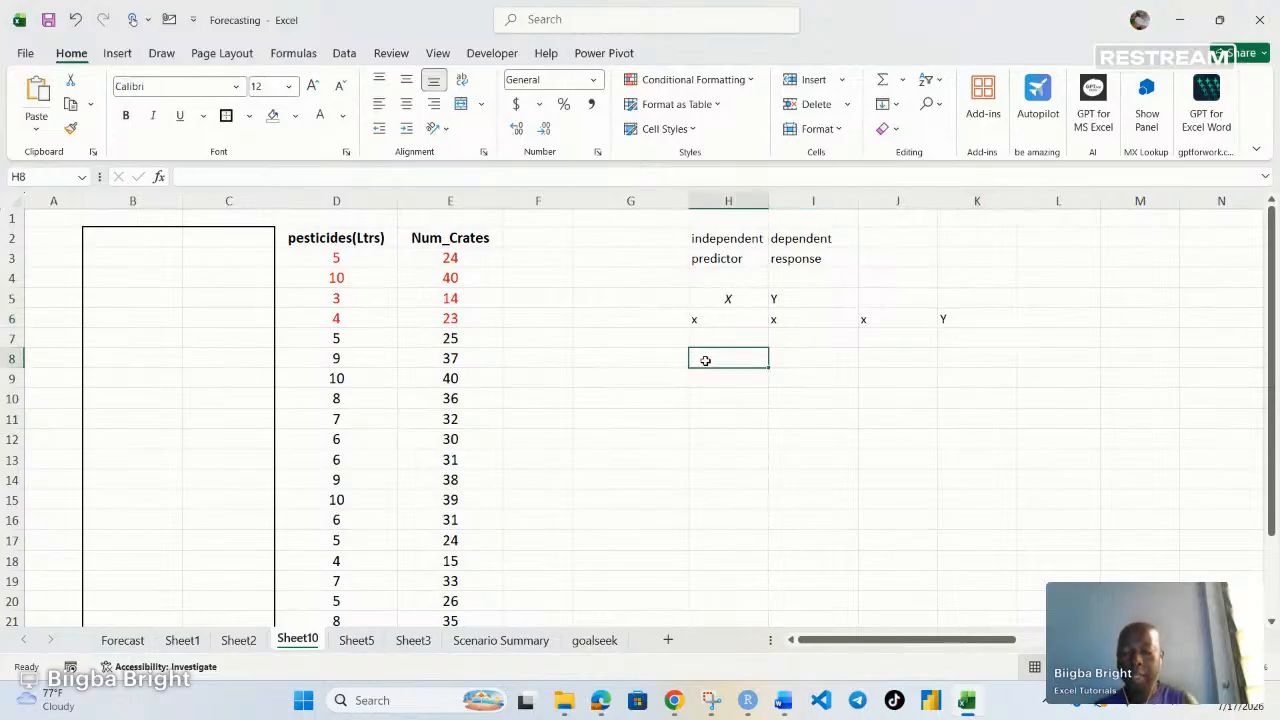
type("X")
left_click(822, 361)
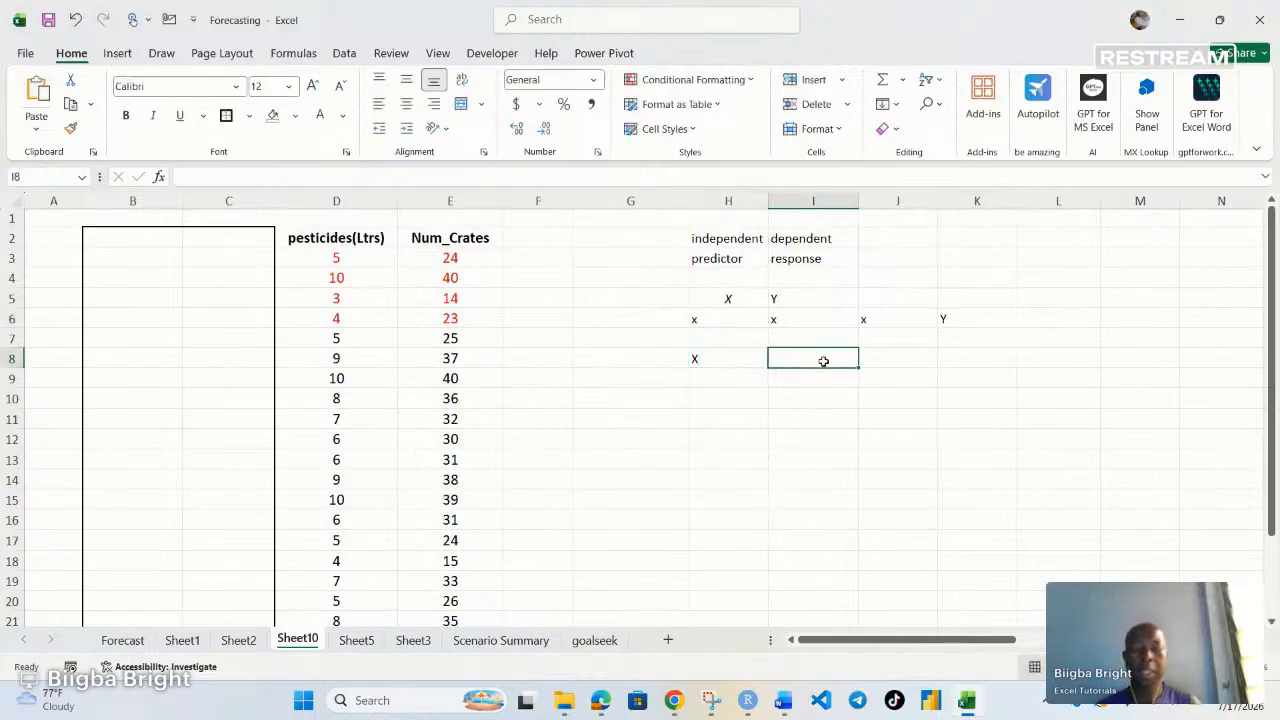
type("X")
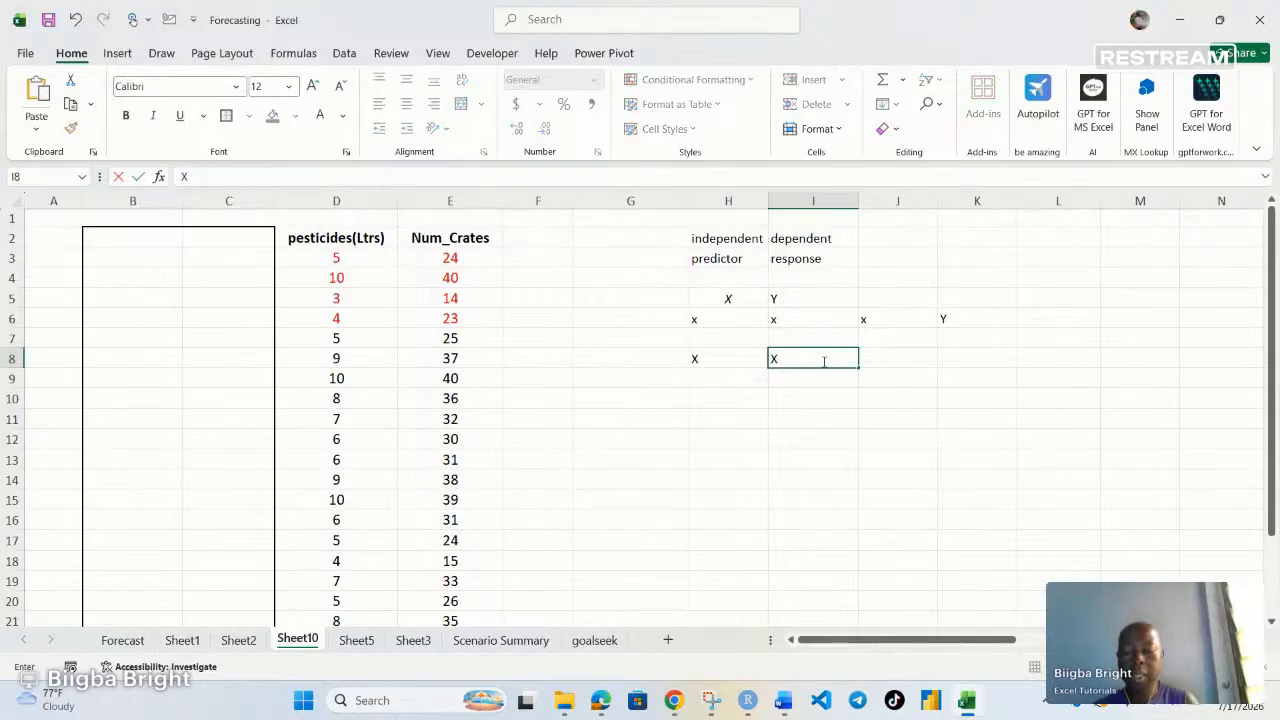
type("^2")
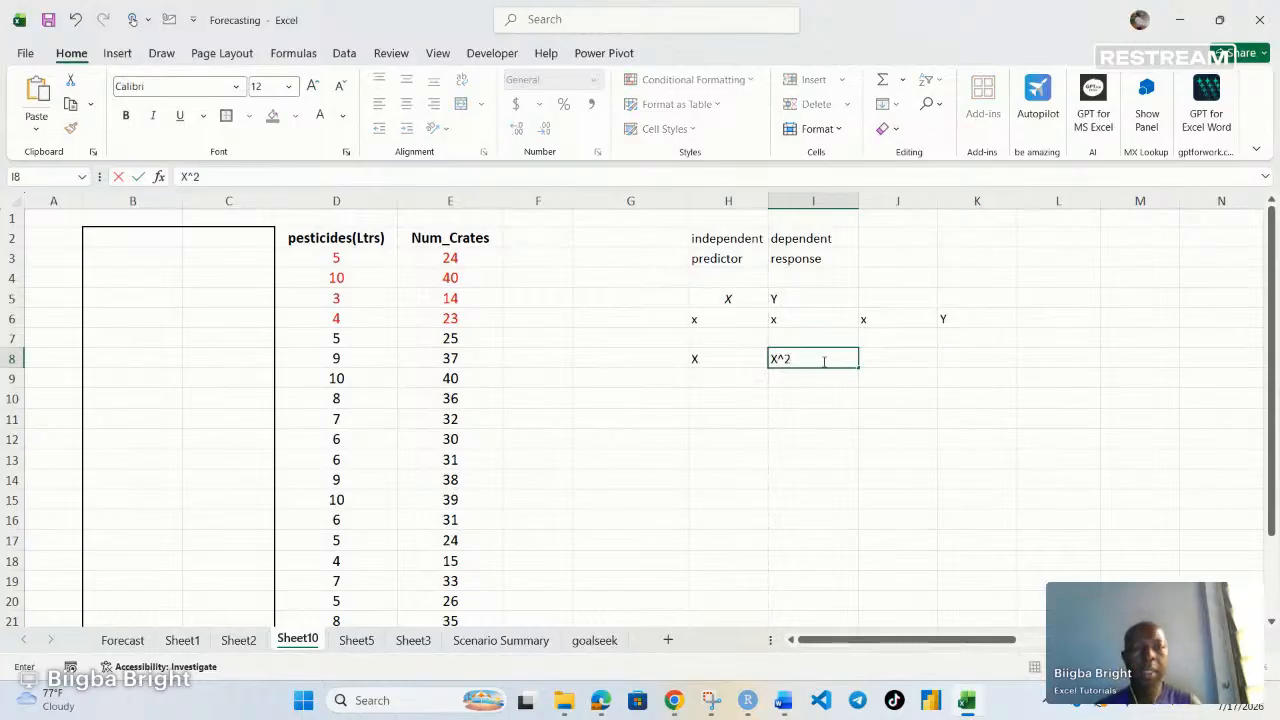
left_click(914, 361)
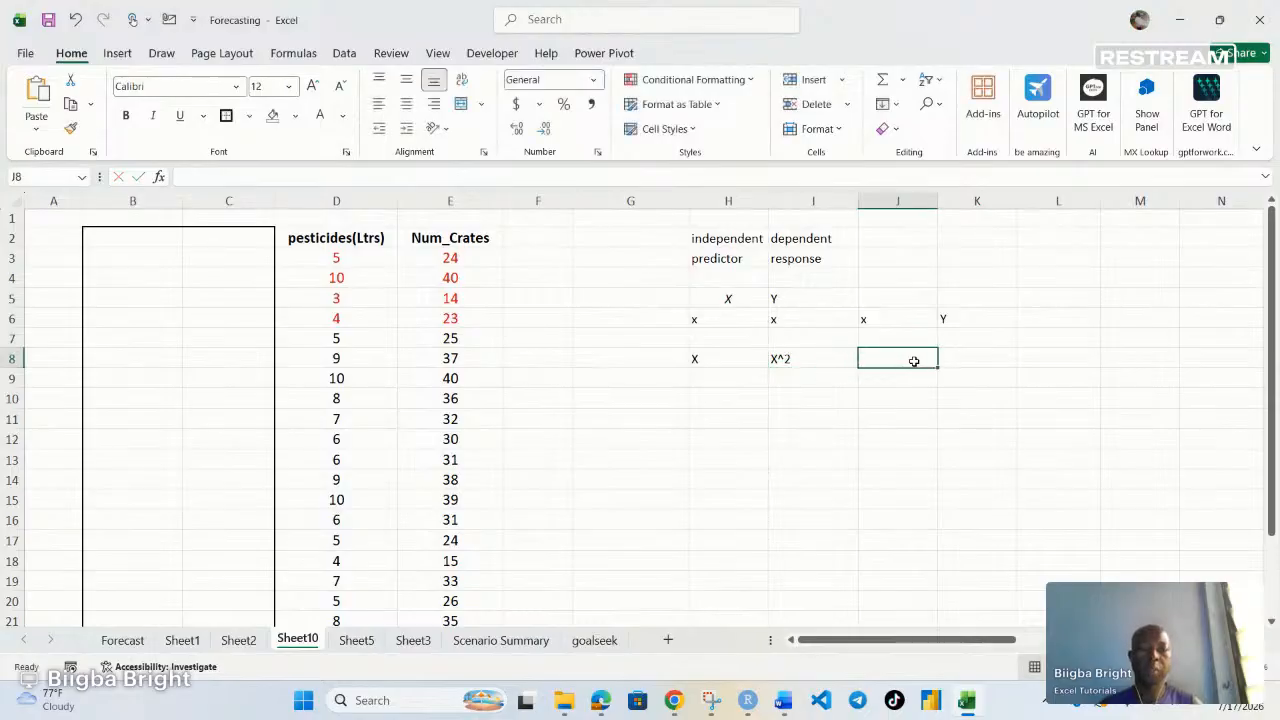
type("Y")
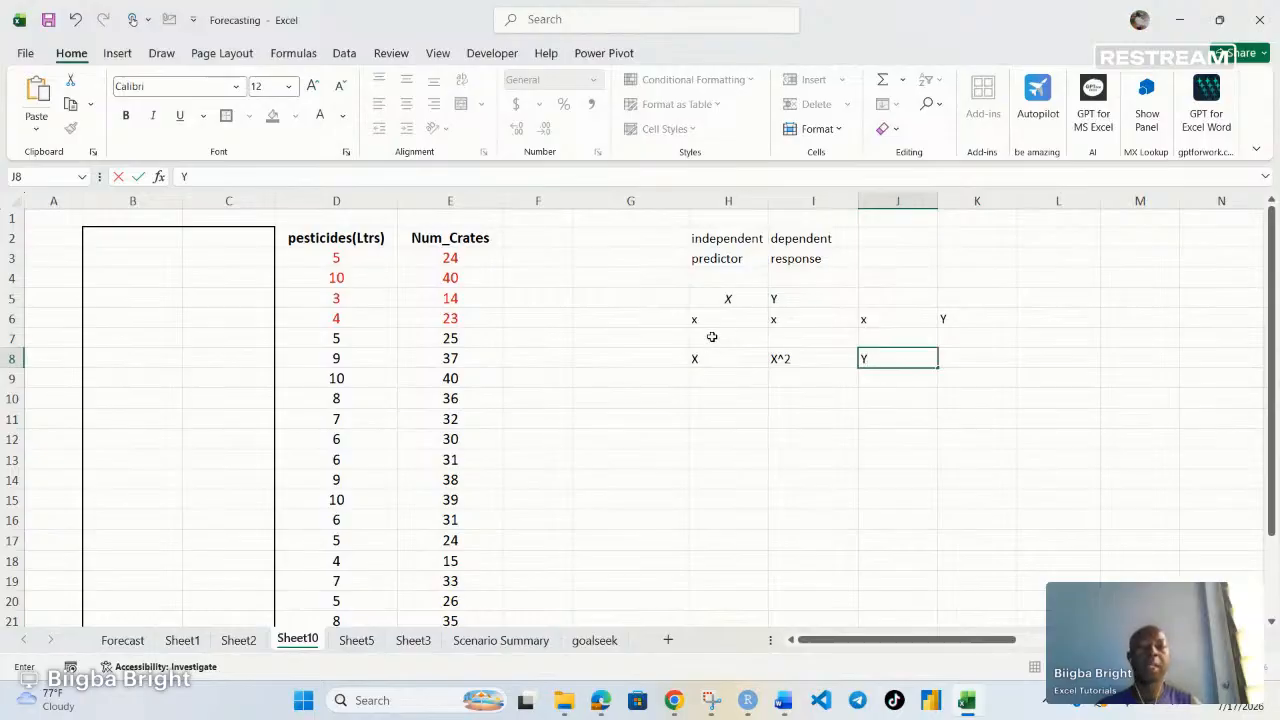
Clear all the explanatory labels from the range H2:K9
left_click_drag(704, 238, 920, 357)
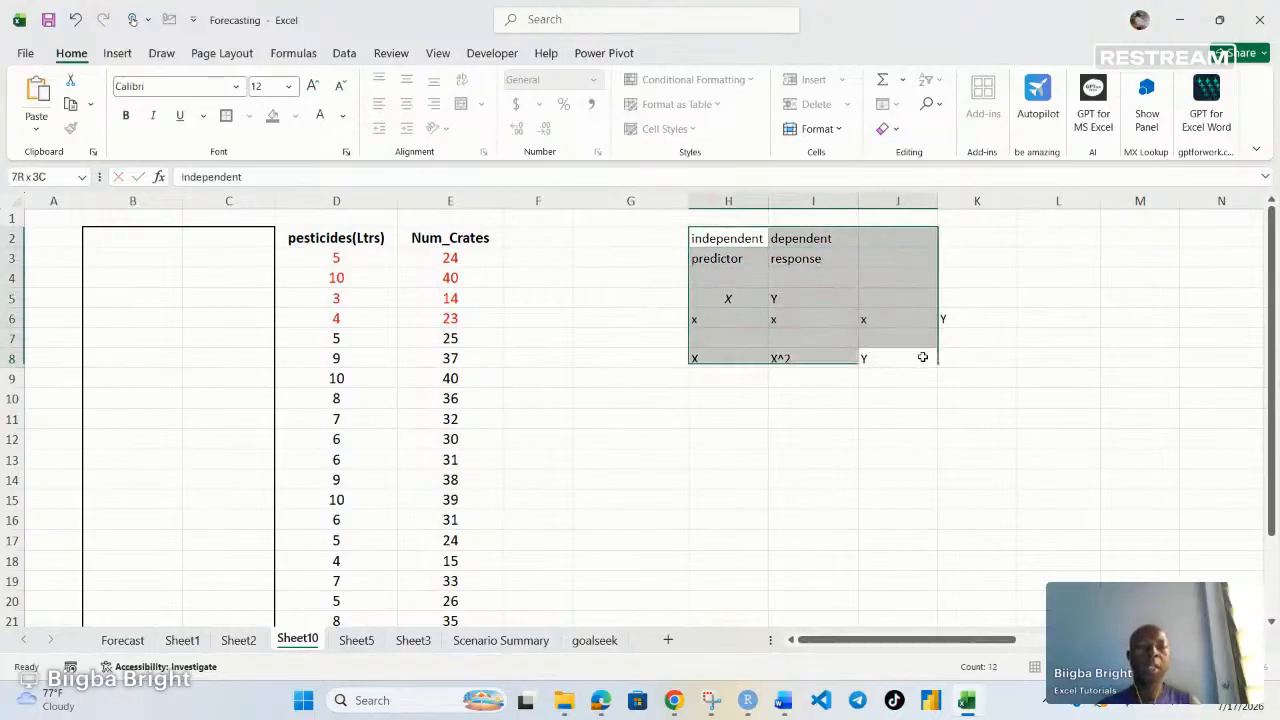
left_click(977, 380)
left_click_drag(714, 240, 963, 355)
left_click(964, 355)
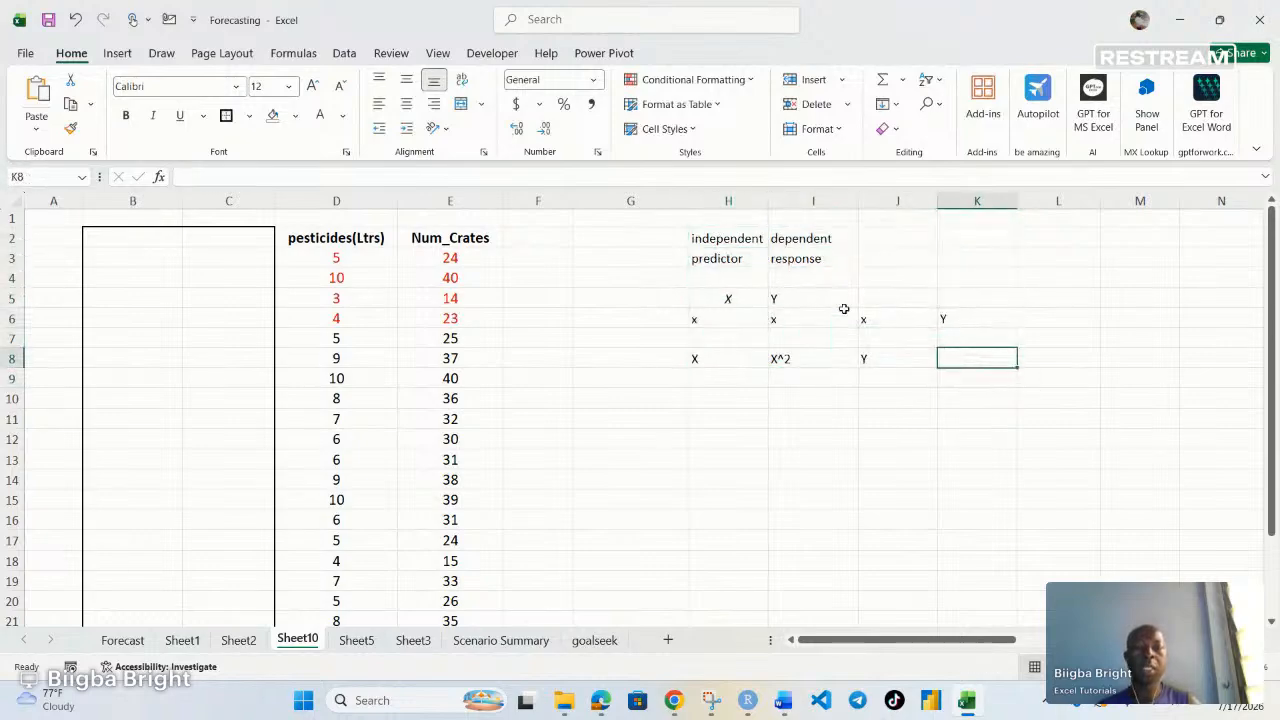
left_click_drag(705, 240, 1006, 360)
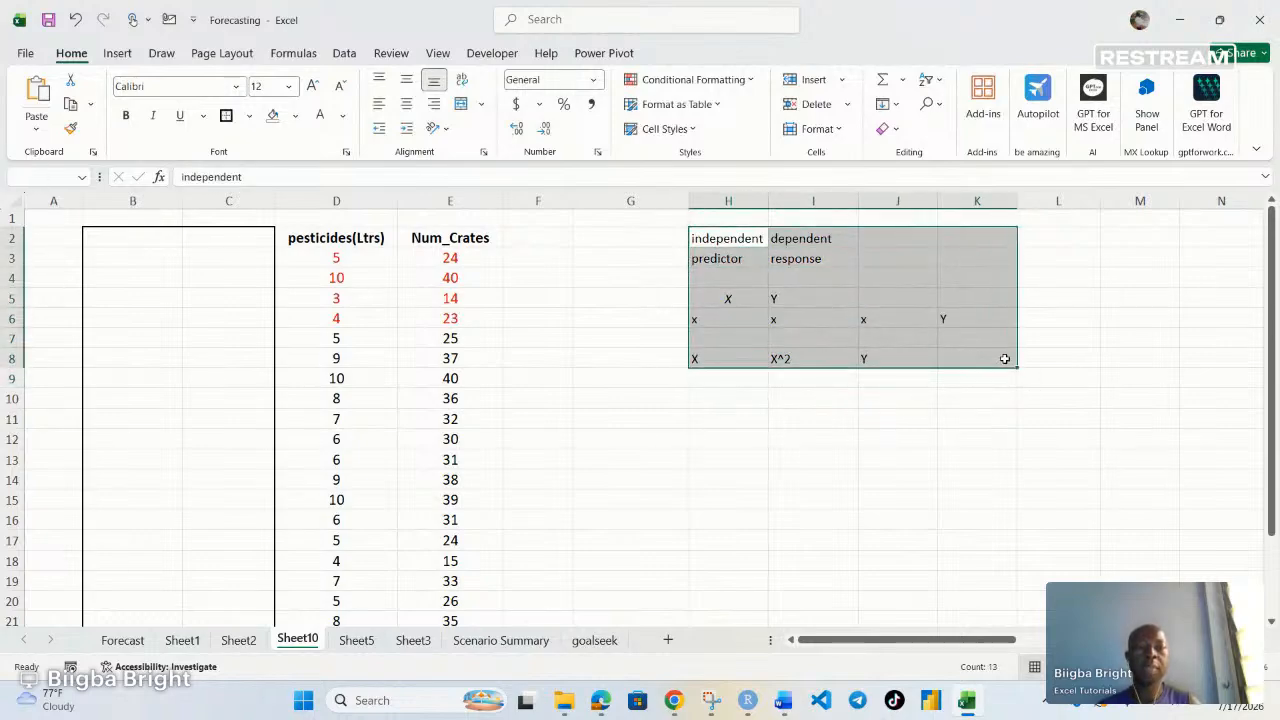
left_click(1004, 358)
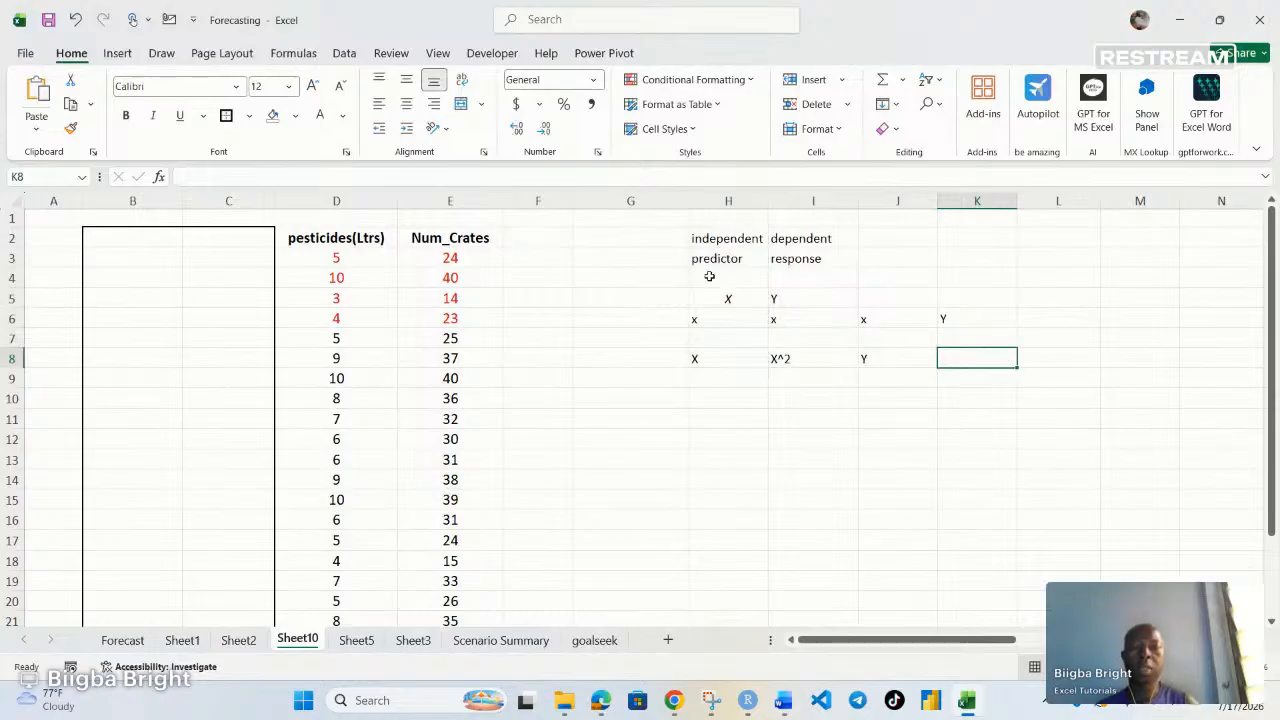
left_click_drag(705, 242, 945, 372)
key("Delete")
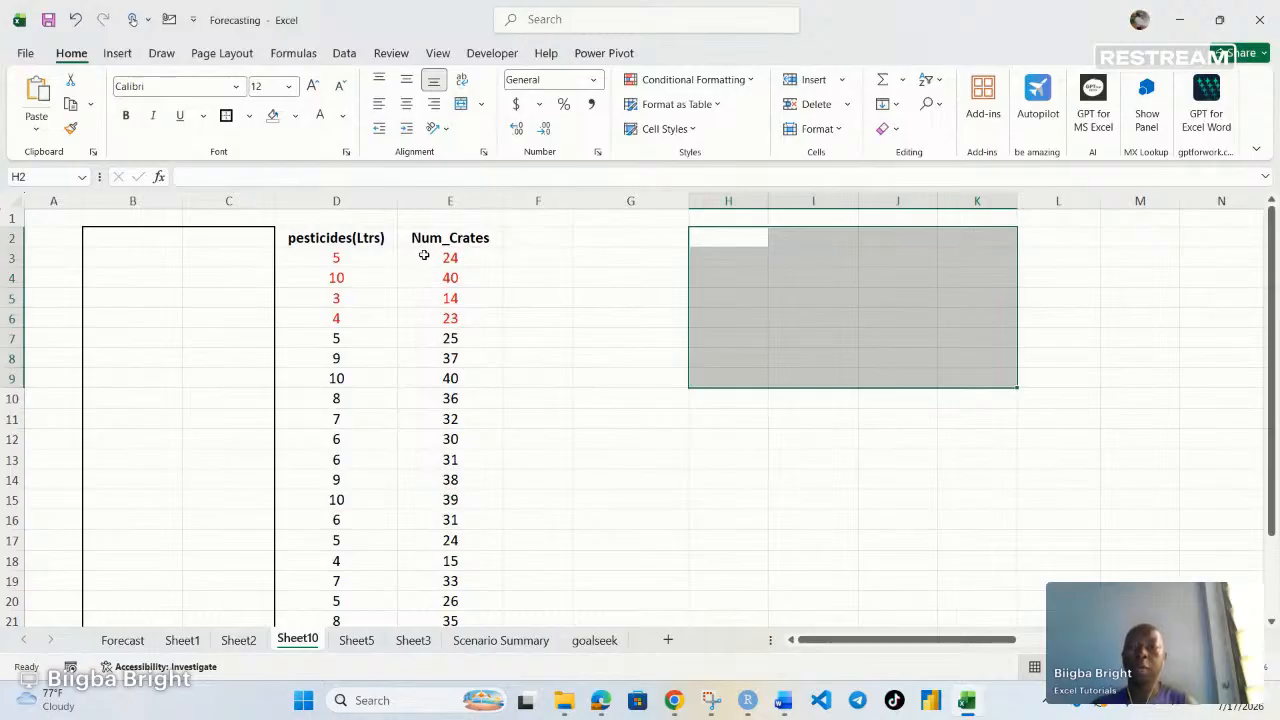
Label cell D1 as X and E1 as Y above the pesticides and crates columns
scroll(449, 246, "down", 1)
scroll(449, 246, "up", 1)
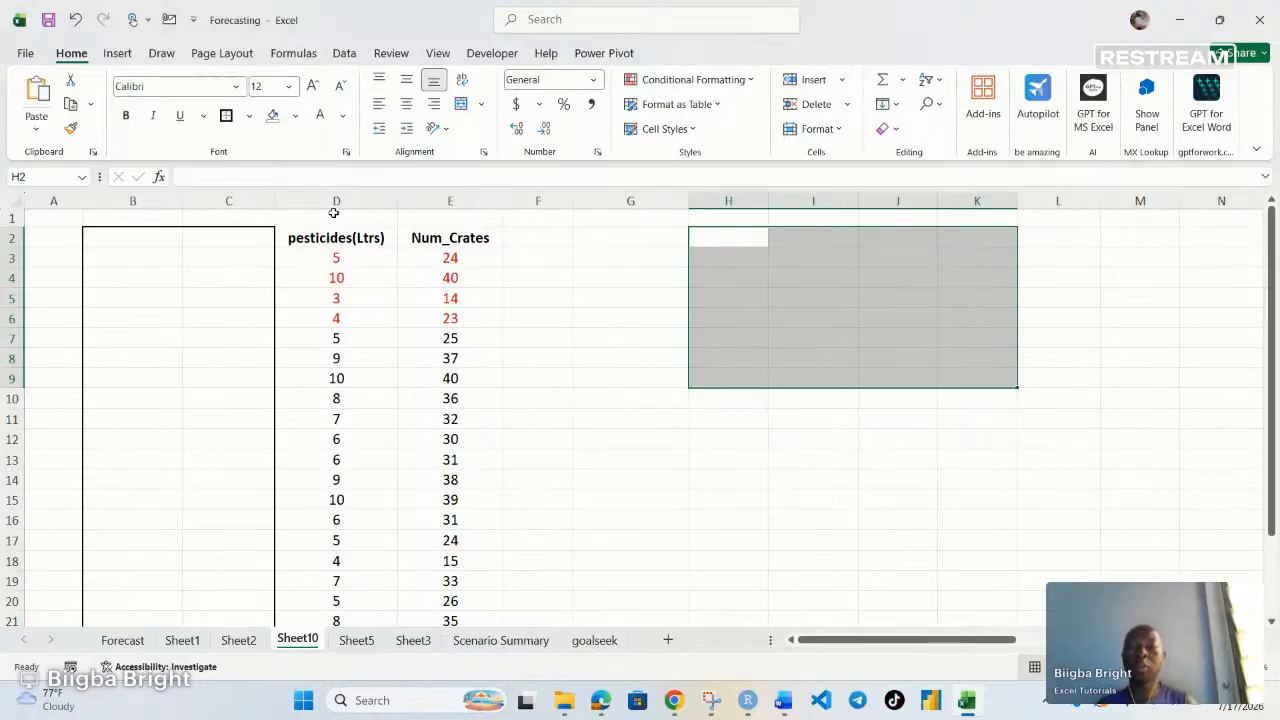
left_click(333, 213)
type("X")
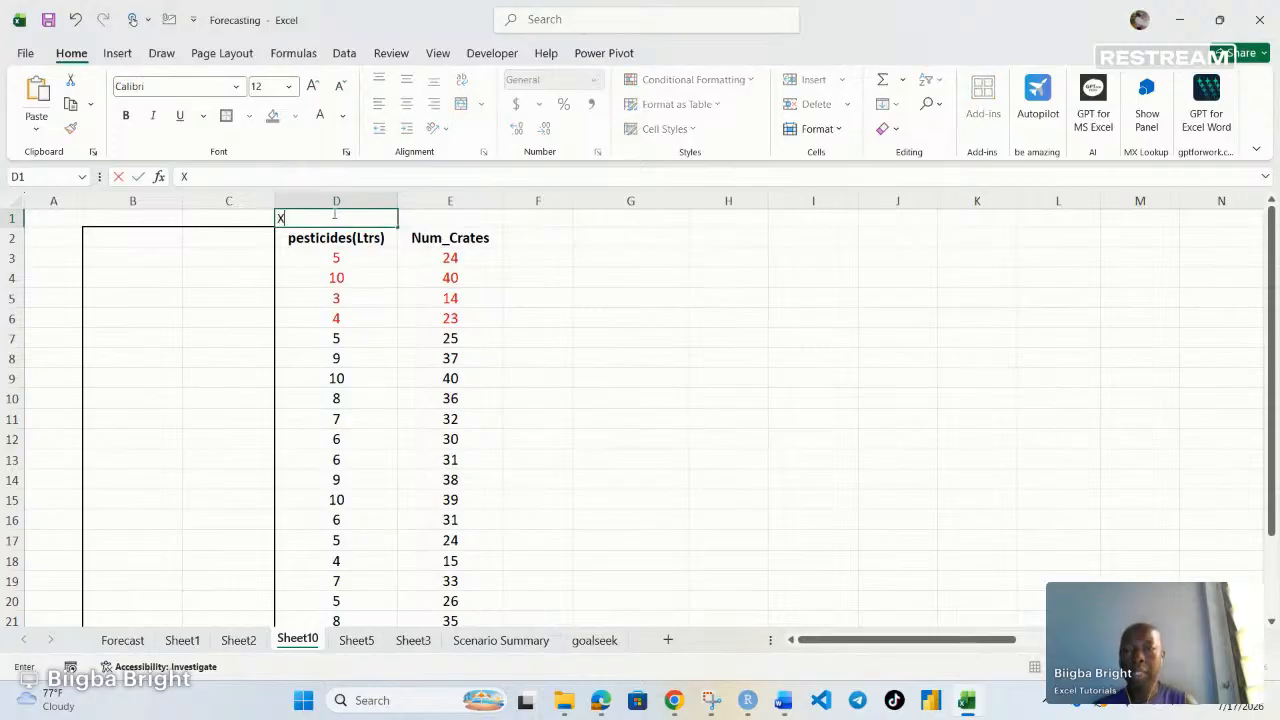
left_click(479, 217)
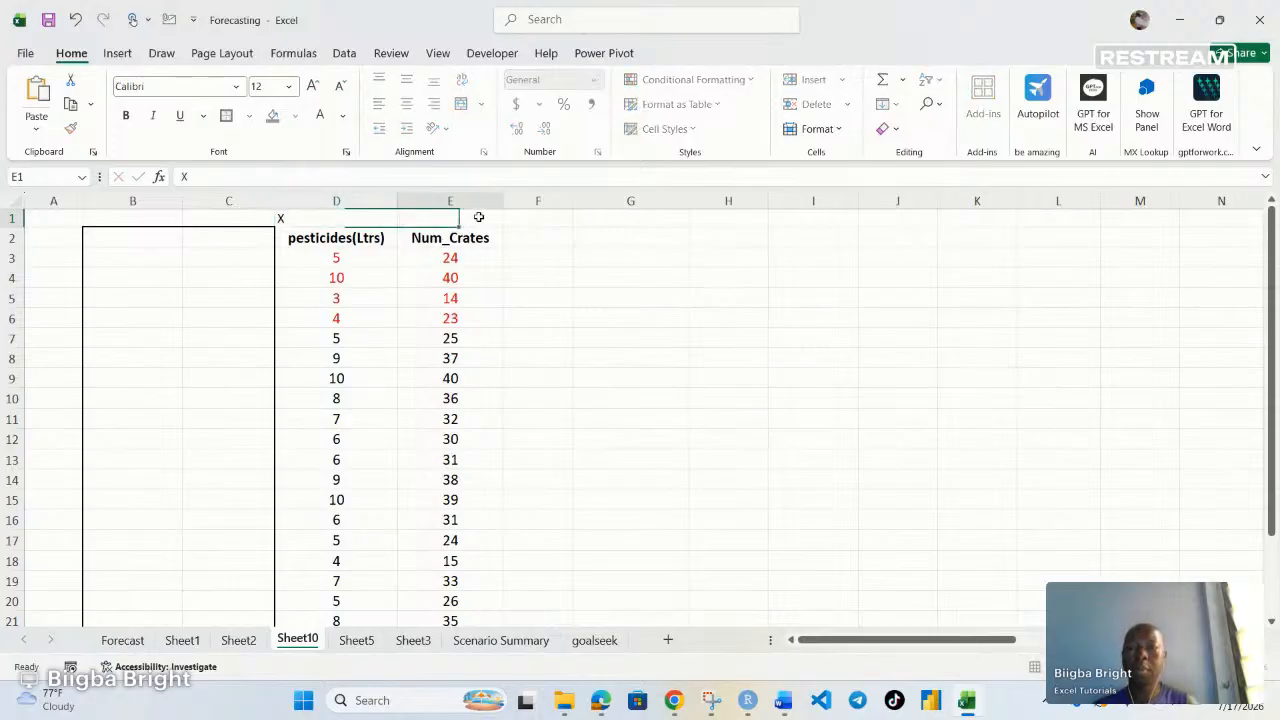
type("Y")
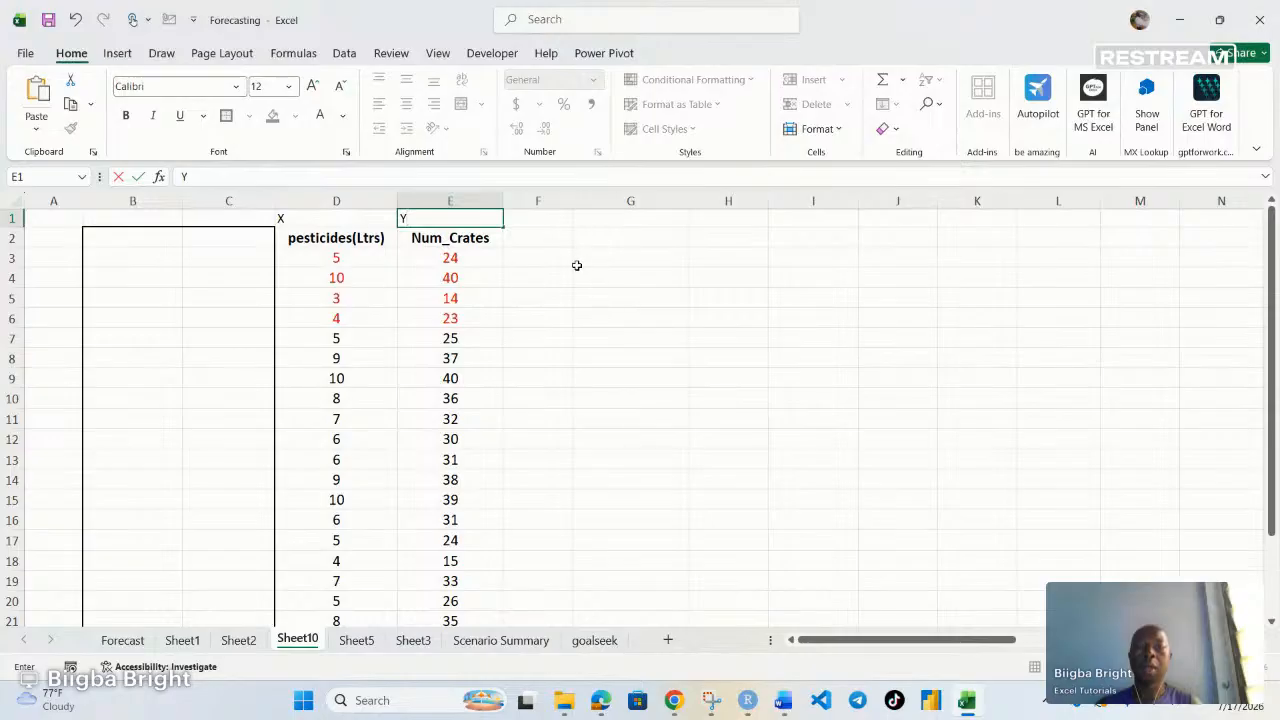
Open the Data Analysis tool and start the Regression analysis
left_click(577, 265)
left_click(344, 53)
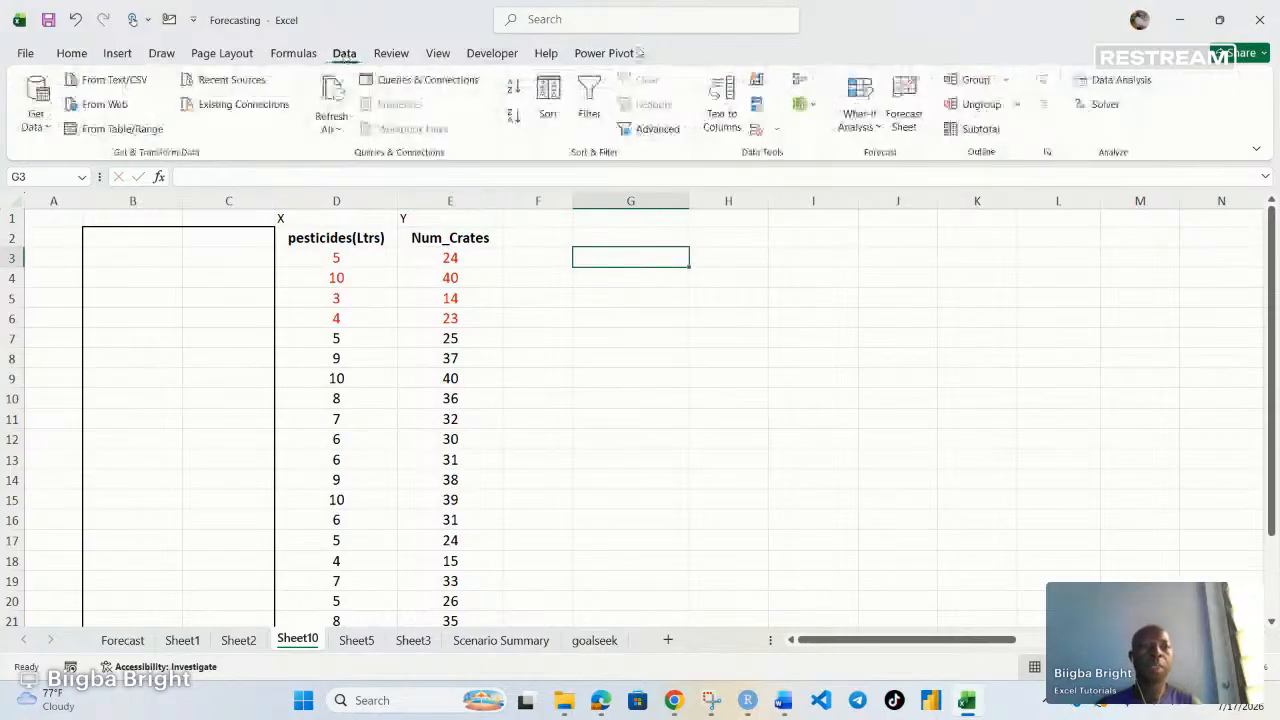
left_click(1112, 79)
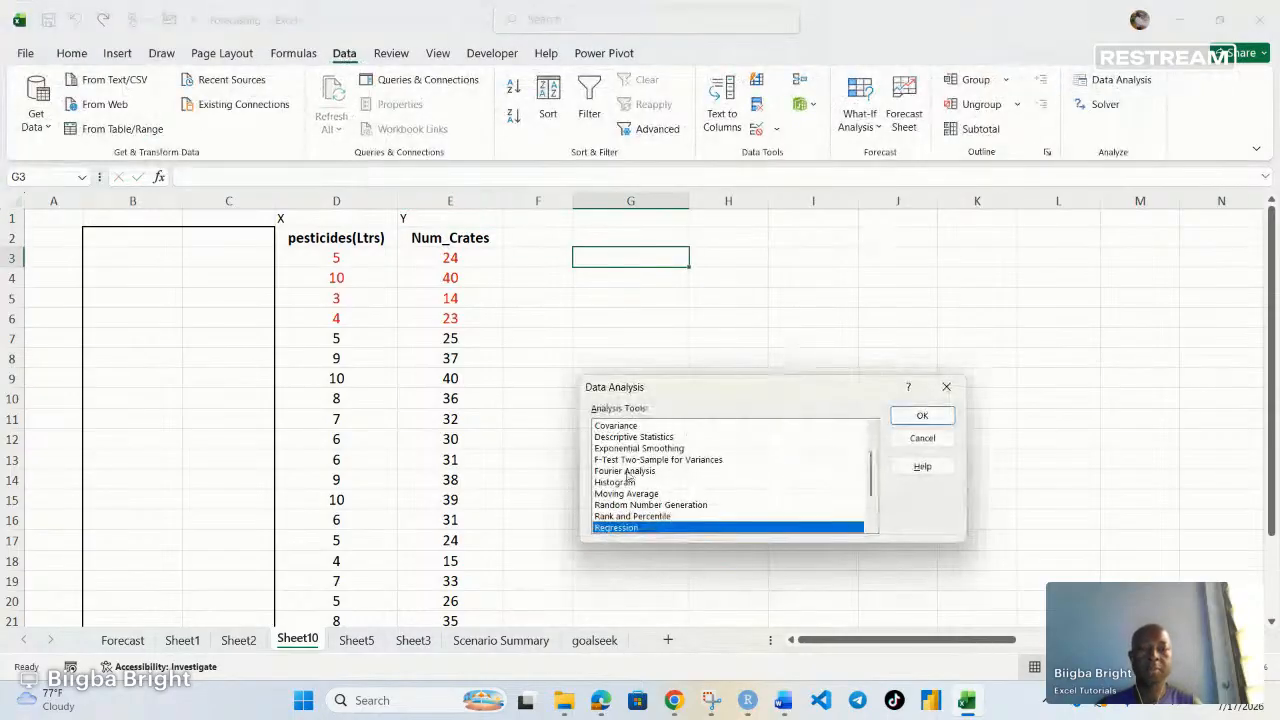
left_click(937, 419)
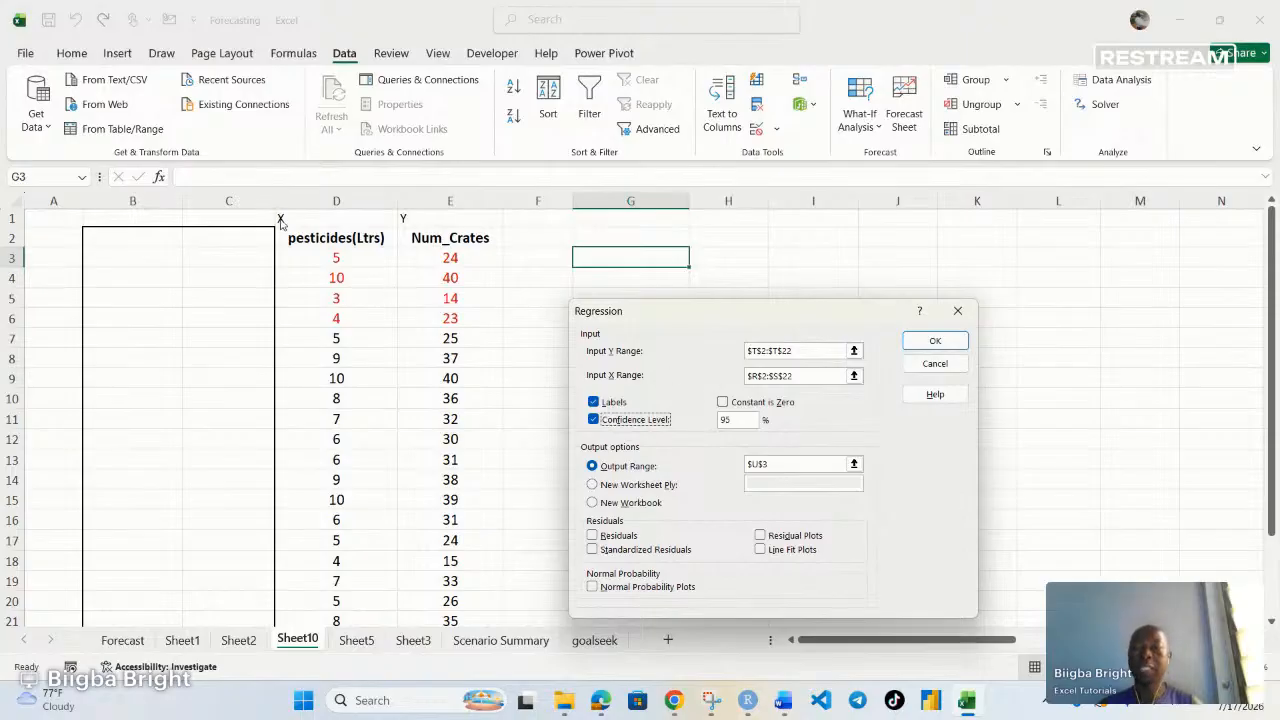
Clear the old Input Y Range, Input X Range and Output Range entries in the Regression dialog
left_click_drag(800, 350, 745, 351)
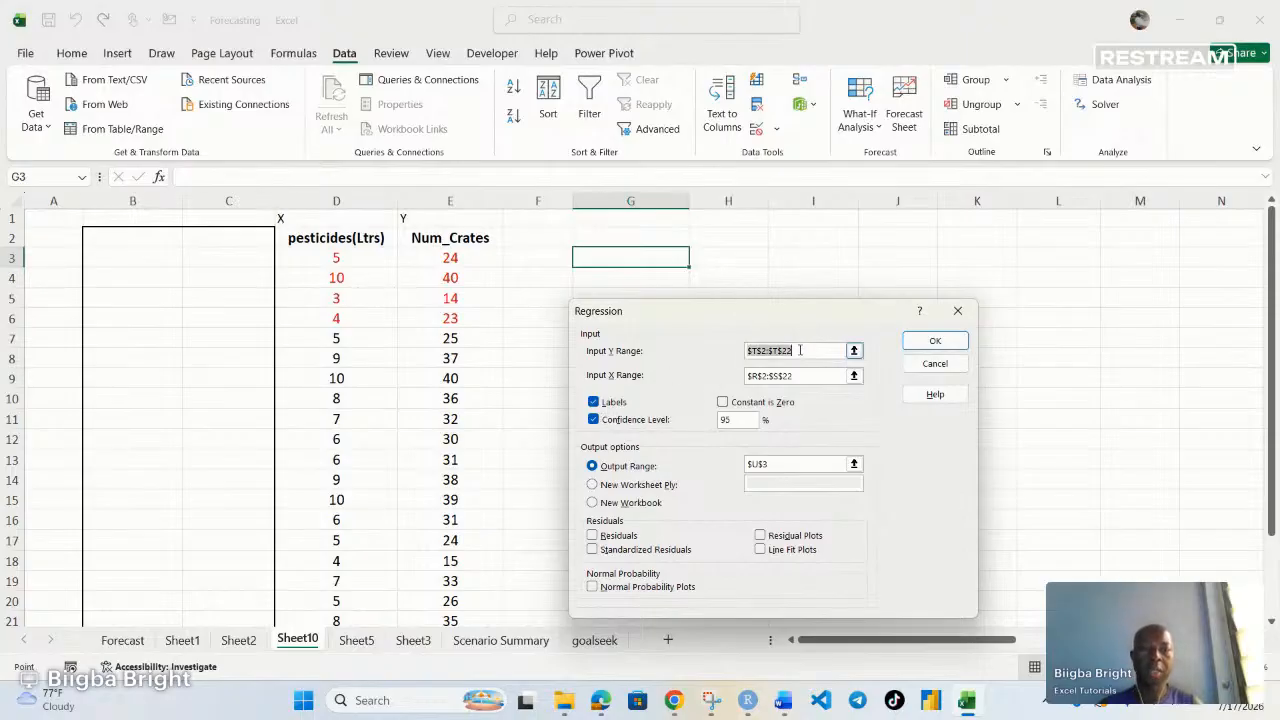
key("BackSpace")
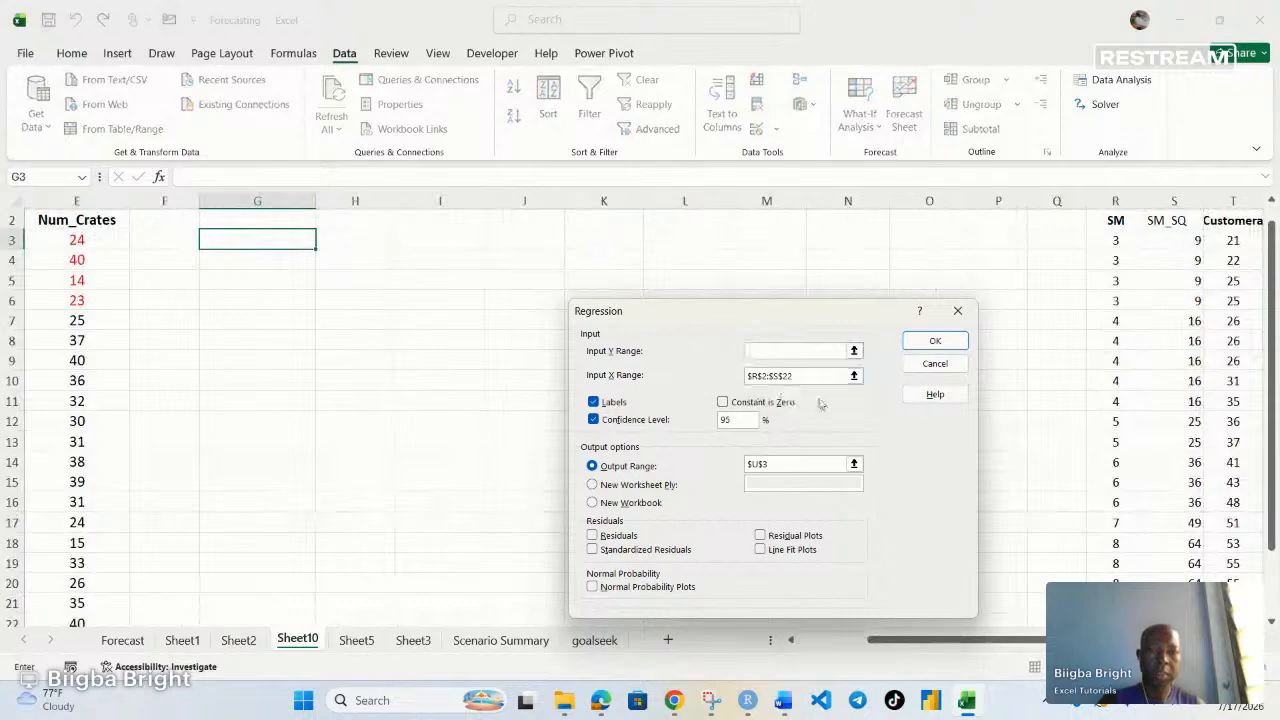
left_click_drag(798, 376, 748, 378)
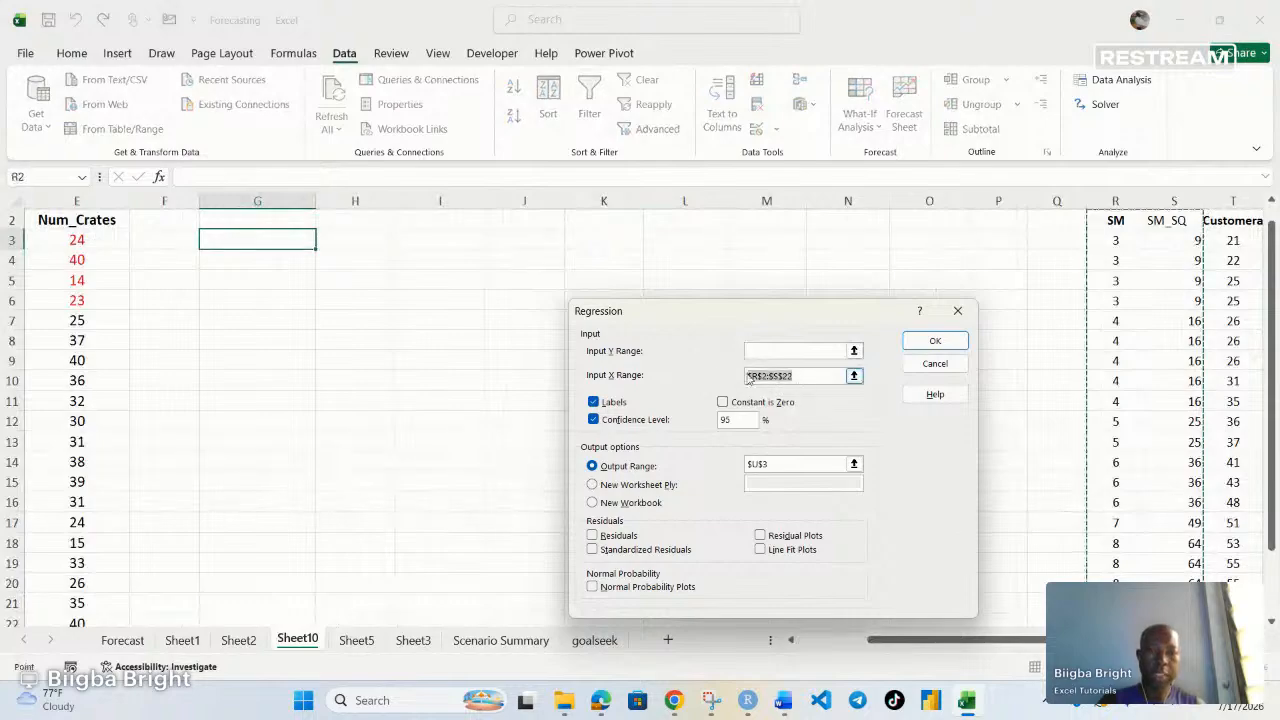
left_click(771, 464)
key("BackSpace")
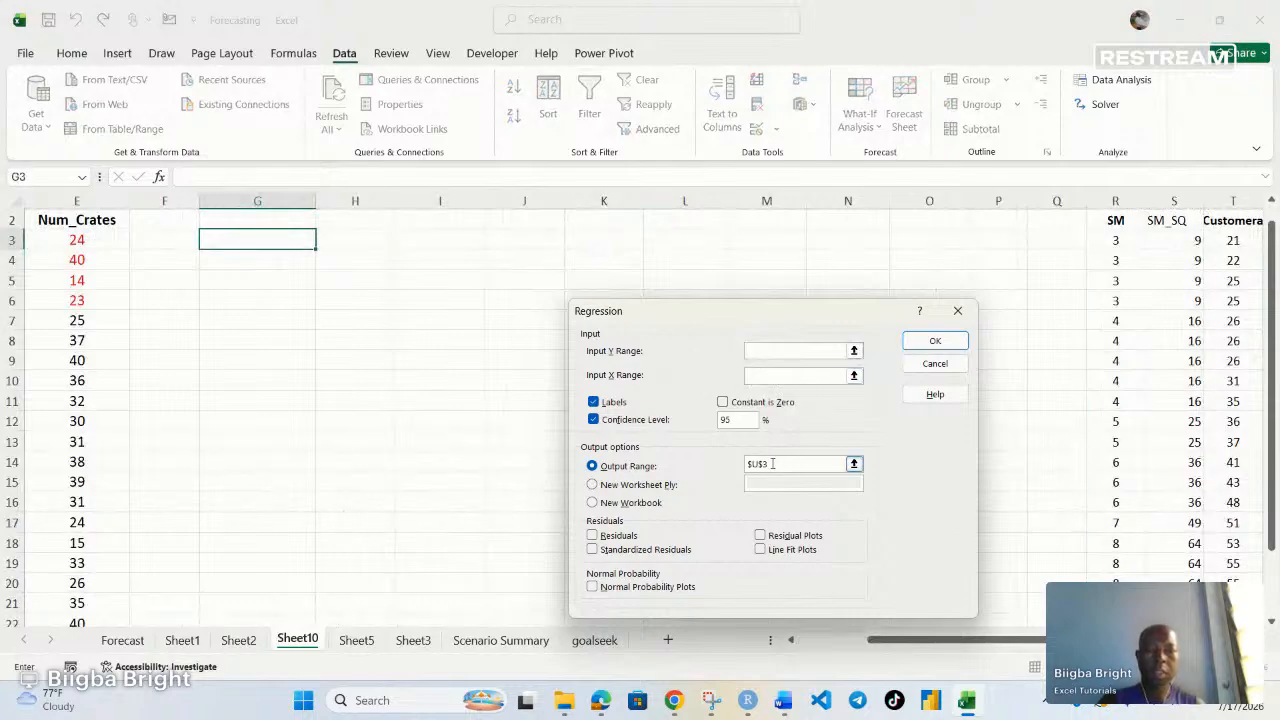
left_click_drag(771, 464, 747, 465)
key("BackSpace")
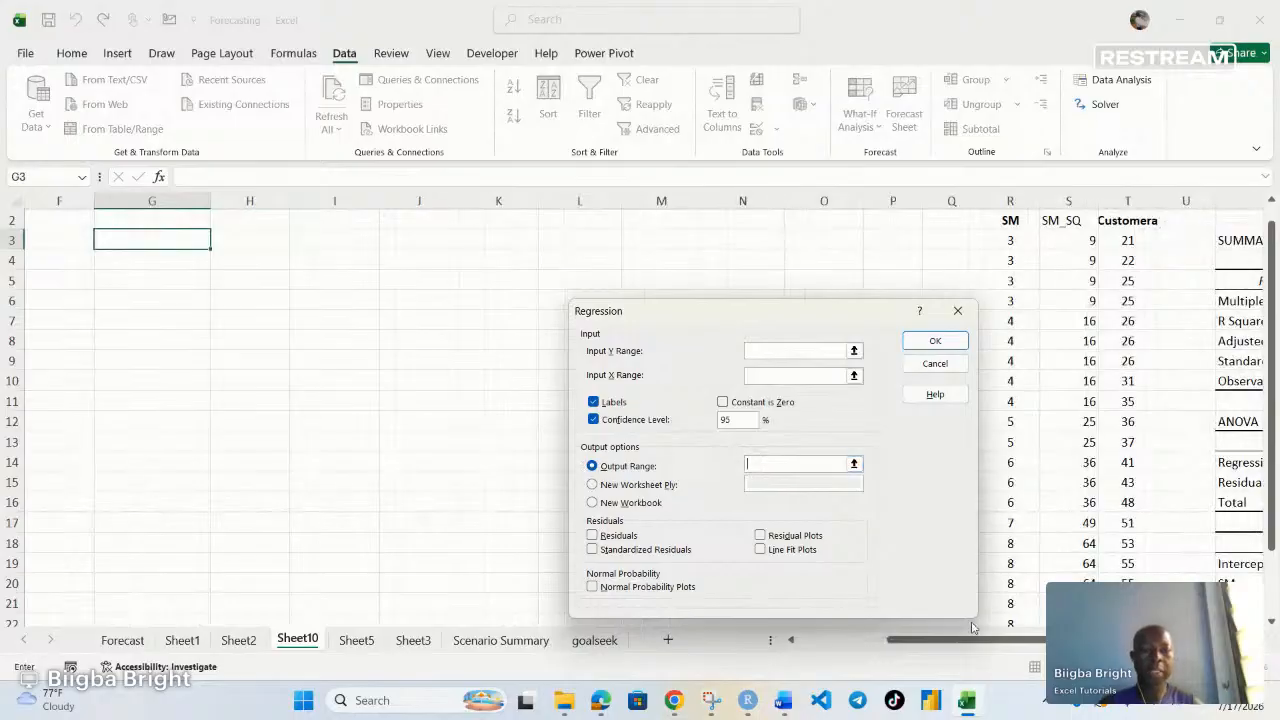
Set the Regression Input Y Range to the crates column, $E$2:$E$22 including its header
left_click_drag(972, 640, 883, 640)
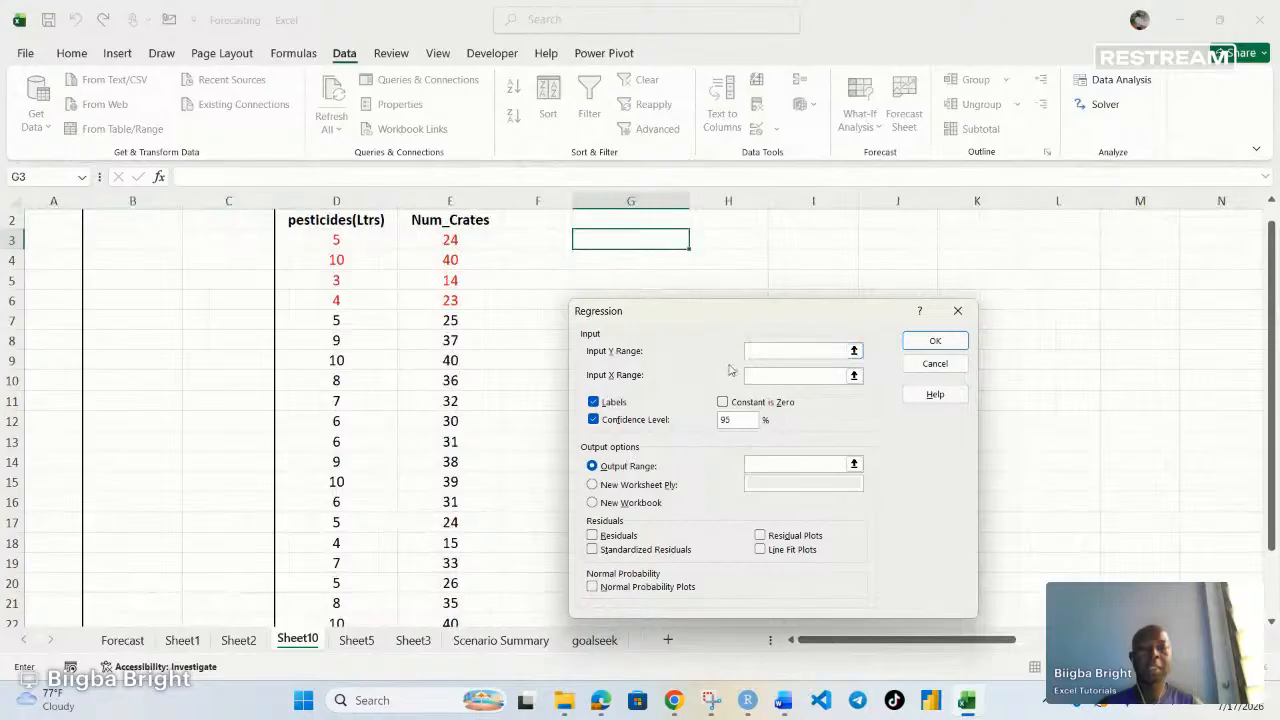
left_click(751, 354)
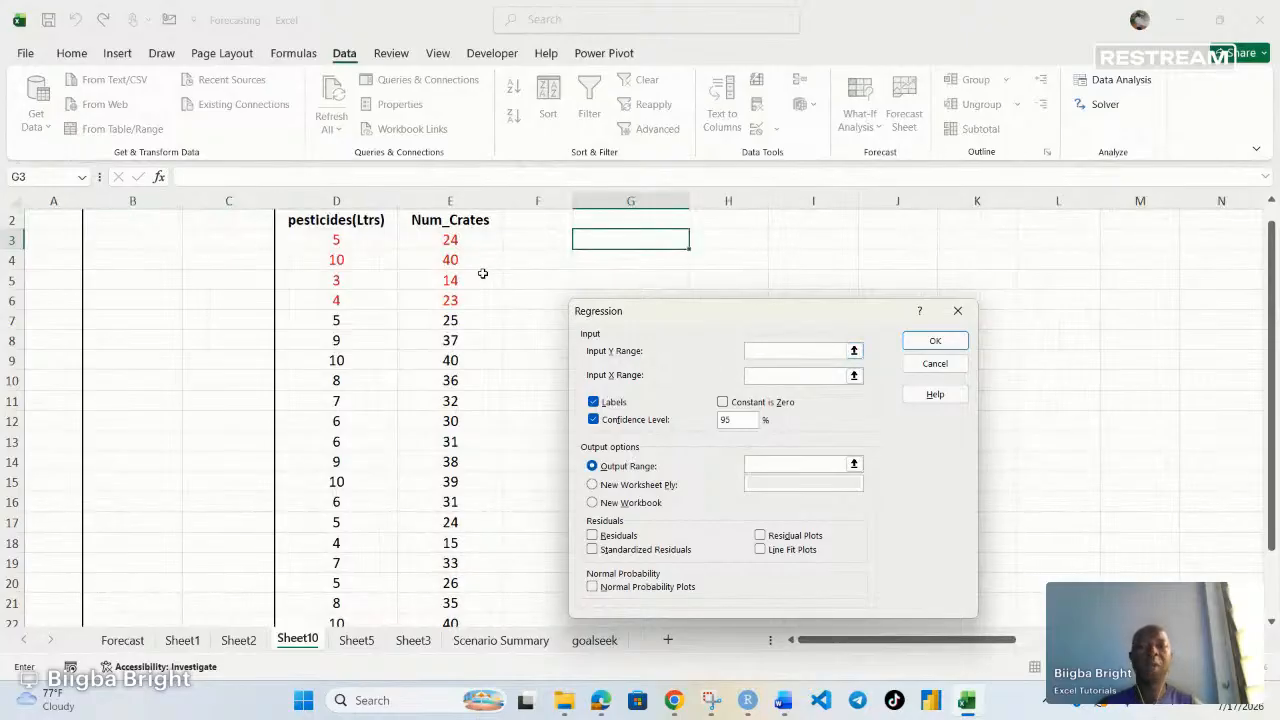
scroll(445, 233, "up", 1)
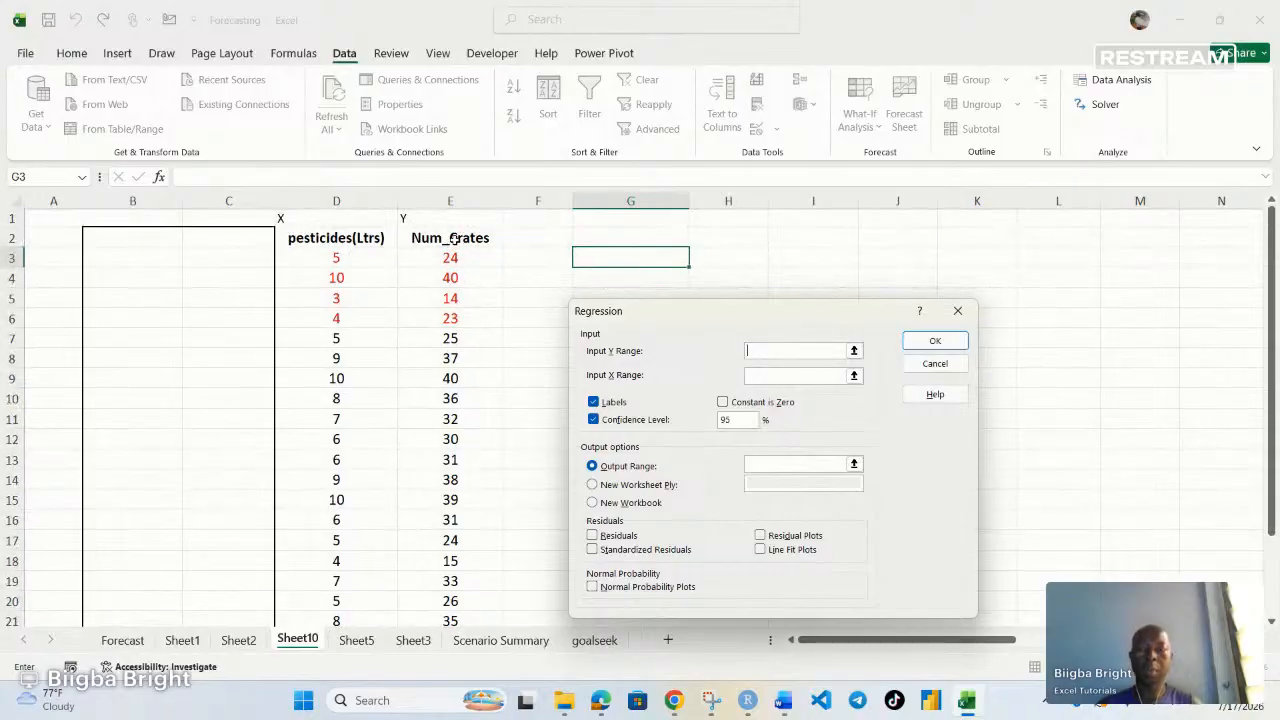
left_click_drag(453, 238, 450, 580)
Set the Input X Range to the pesticides column $D$2:$D$22 and keep Labels ticked
left_click(764, 375)
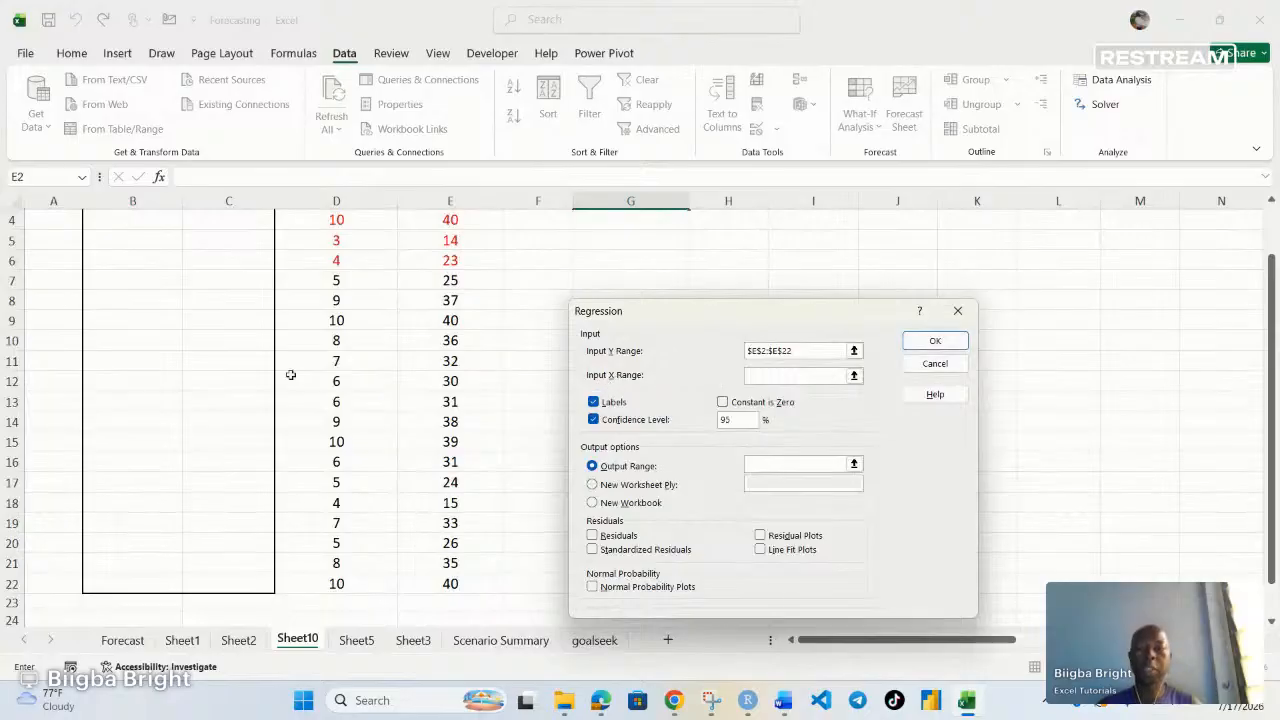
scroll(290, 374, "up", 1)
left_click_drag(347, 238, 344, 581)
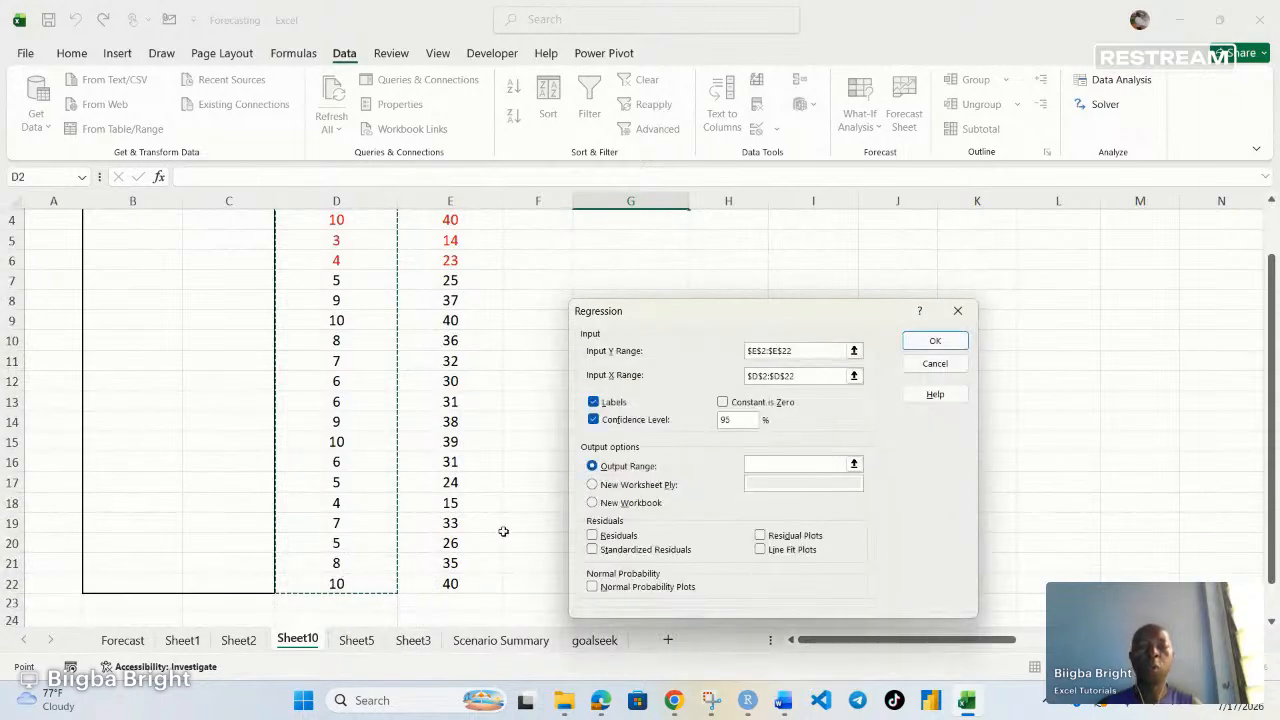
scroll(480, 420, "up", 1)
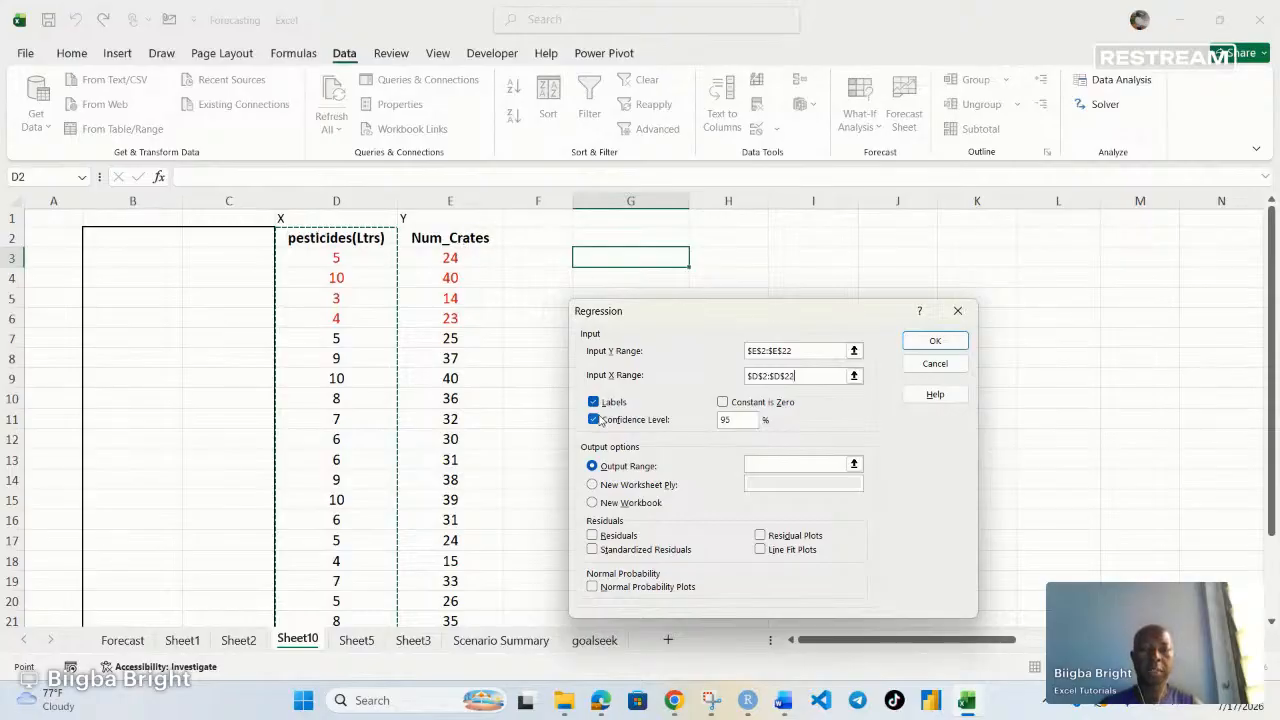
left_click(593, 402)
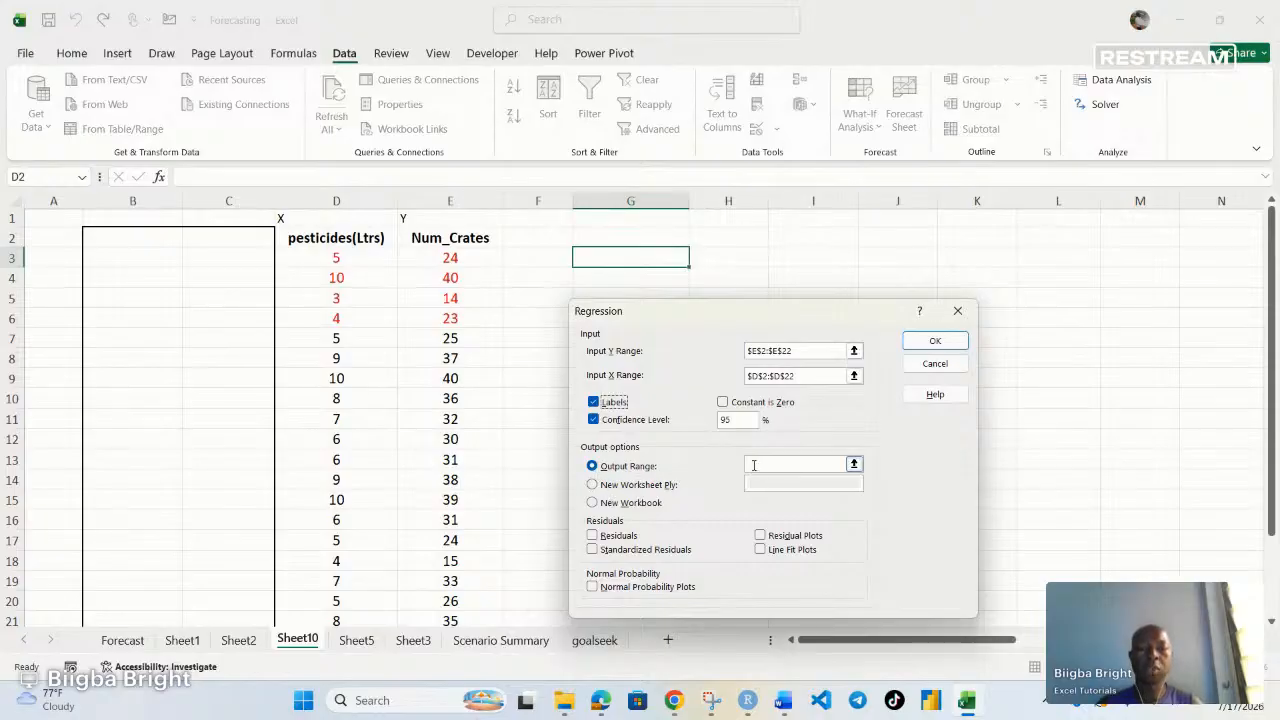
Set the Output Range to $G$2 and run the regression
left_click(754, 465)
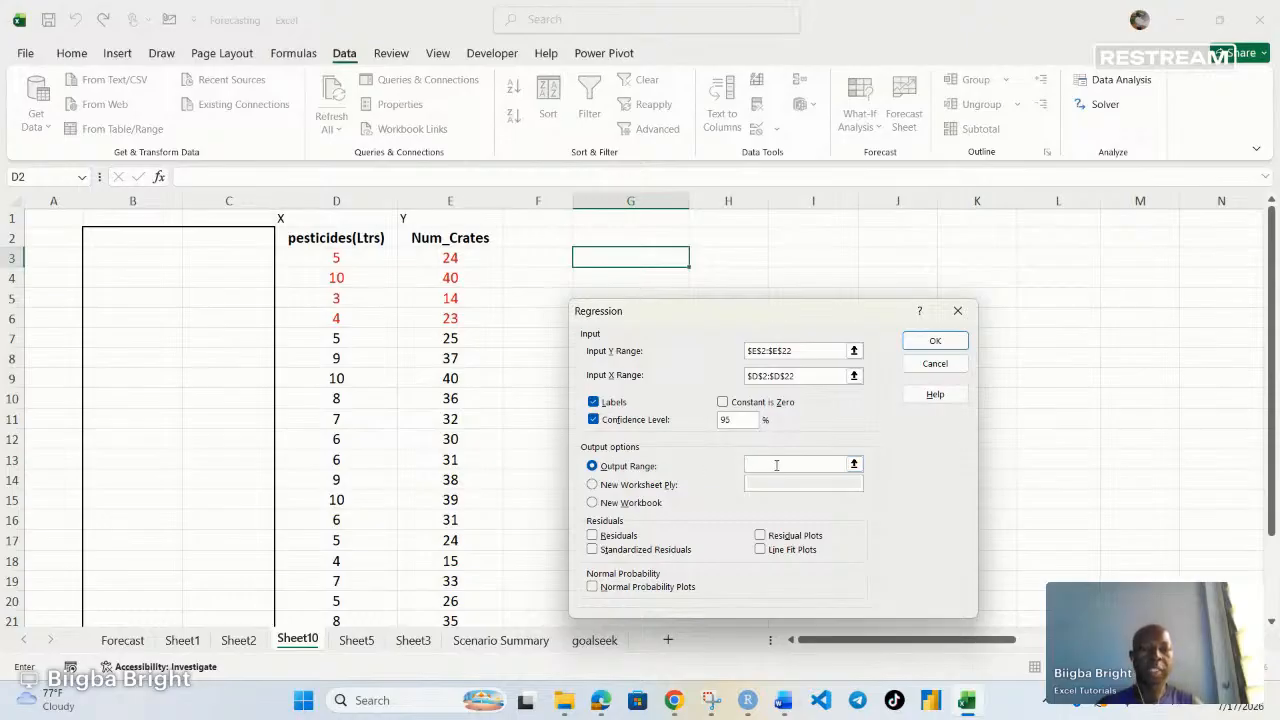
left_click(594, 240)
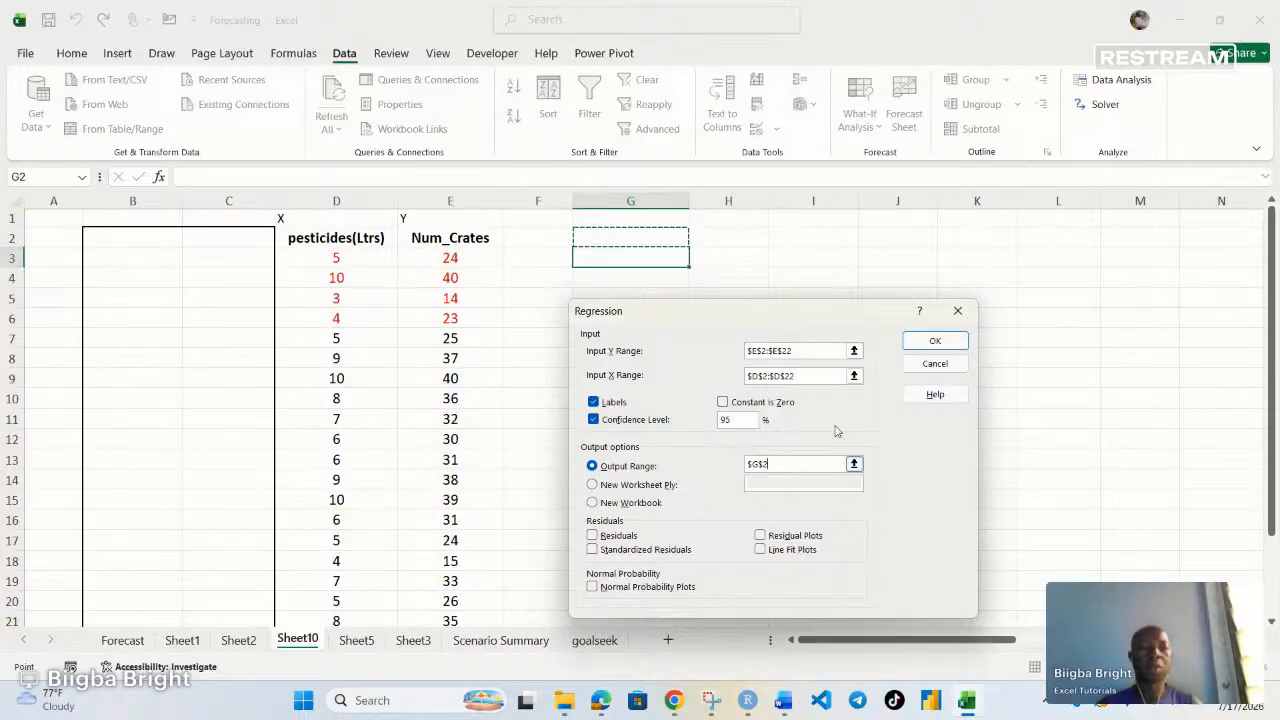
left_click(936, 340)
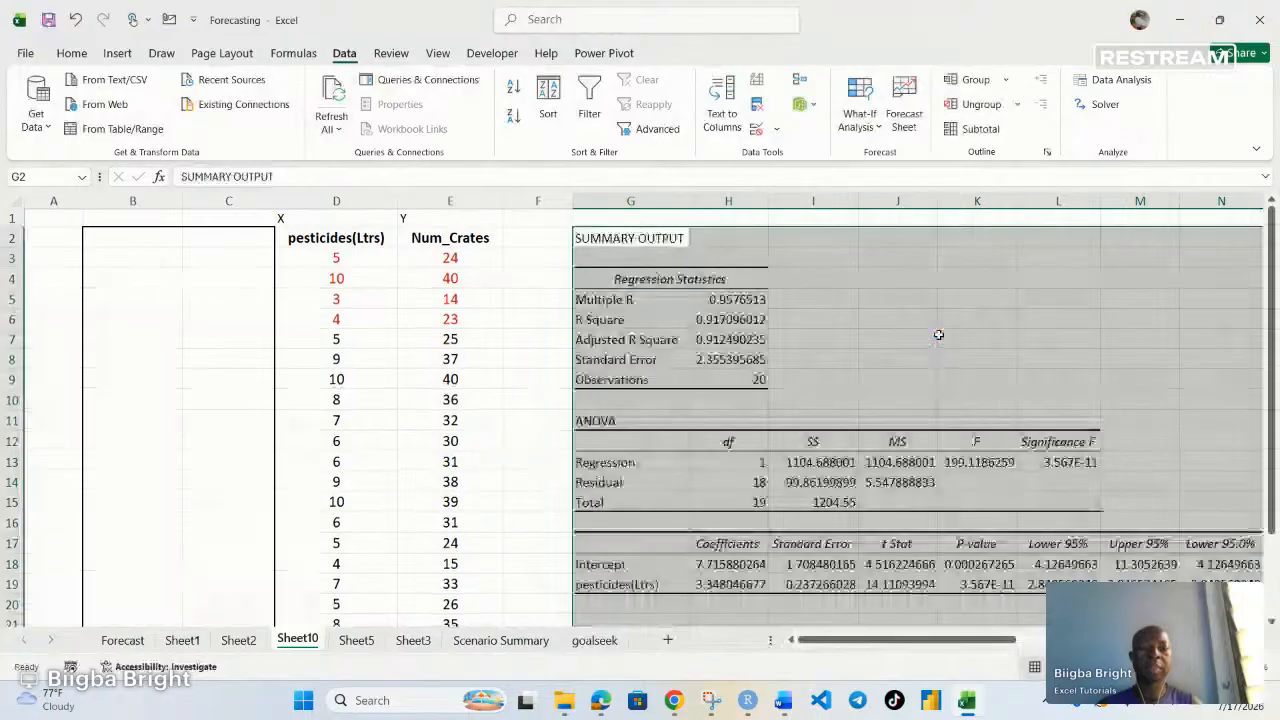
Highlight the Adjusted R Square value in H7 with an orange fill
left_click_drag(838, 640, 872, 645)
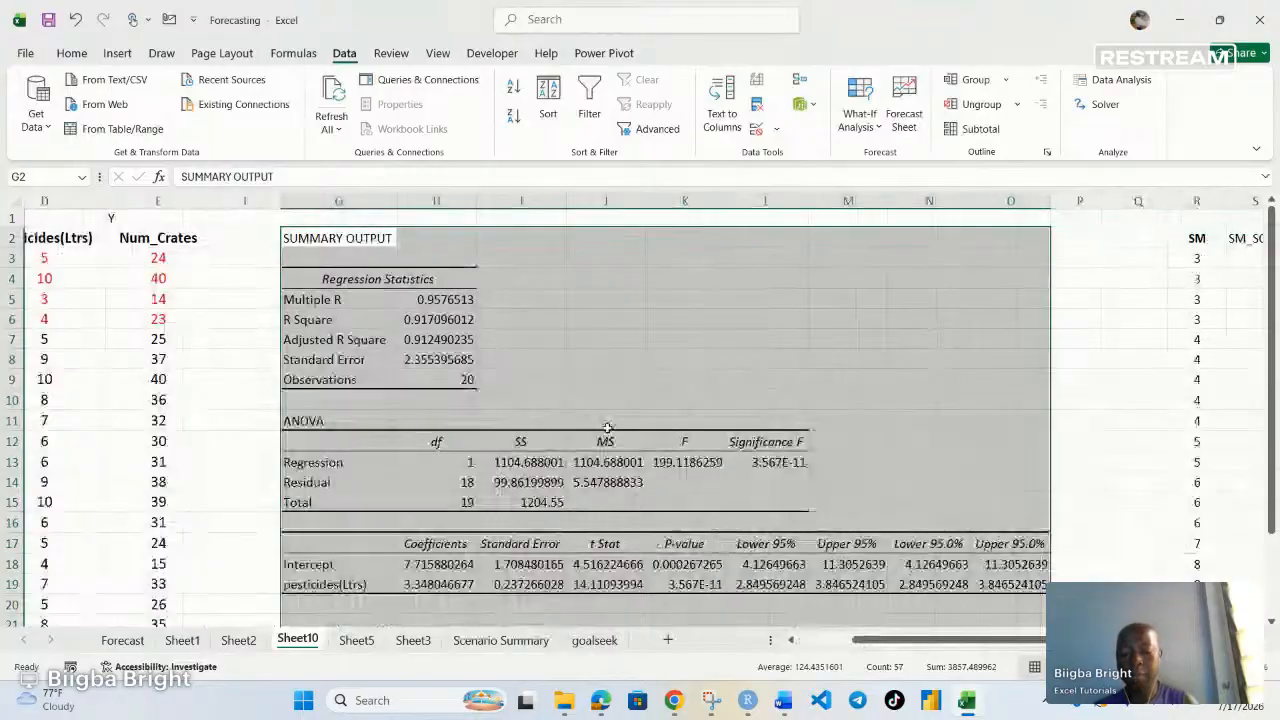
key("alt")
key("h")
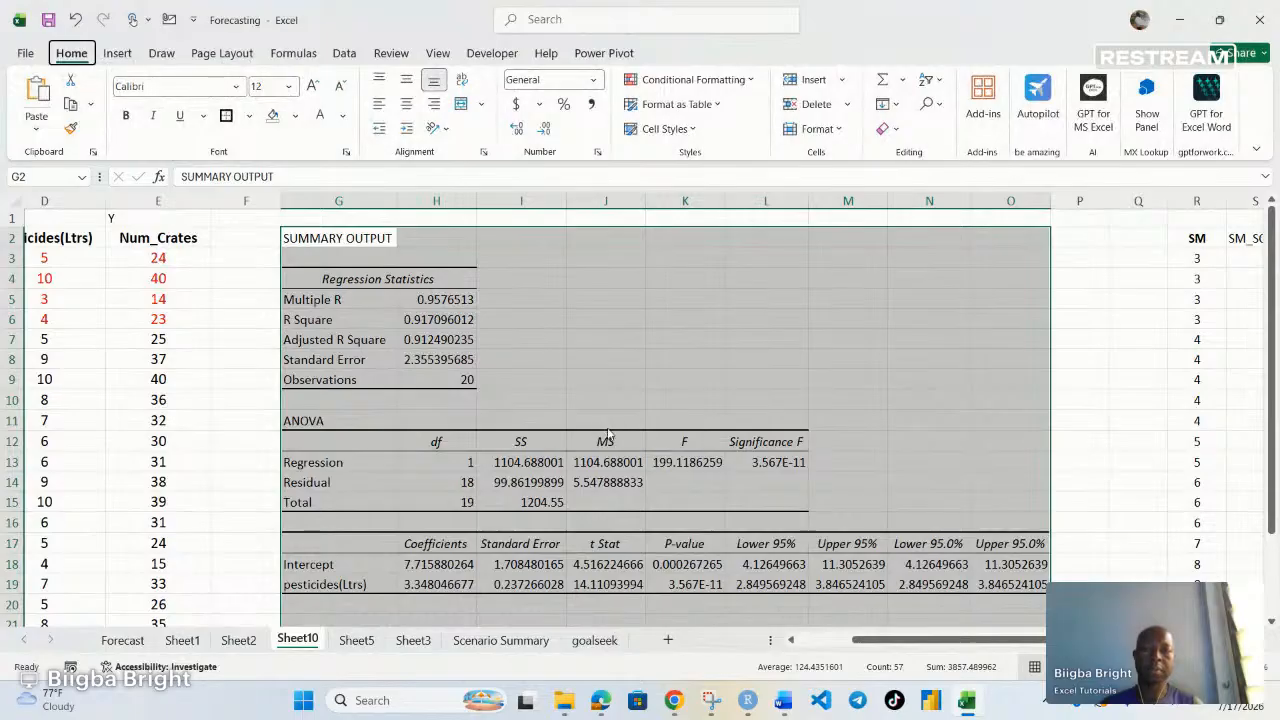
left_click(595, 401)
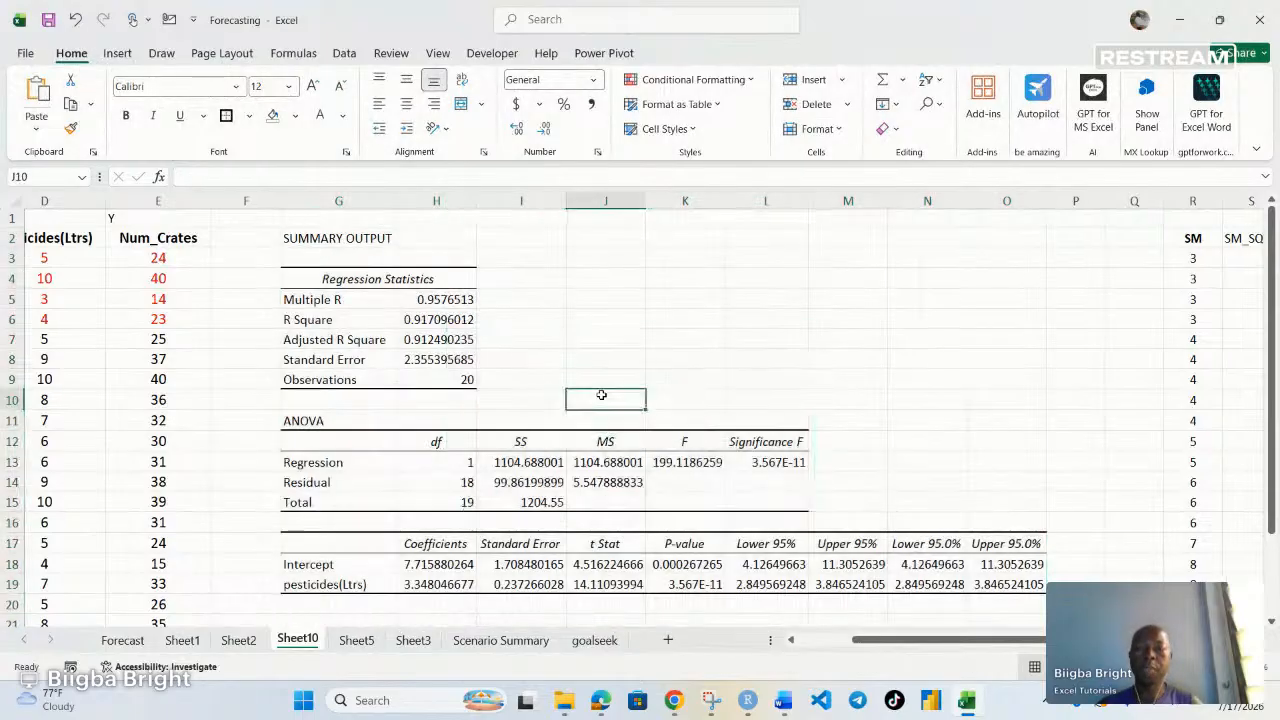
scroll(660, 362, "down", 1)
scroll(660, 362, "up", 1)
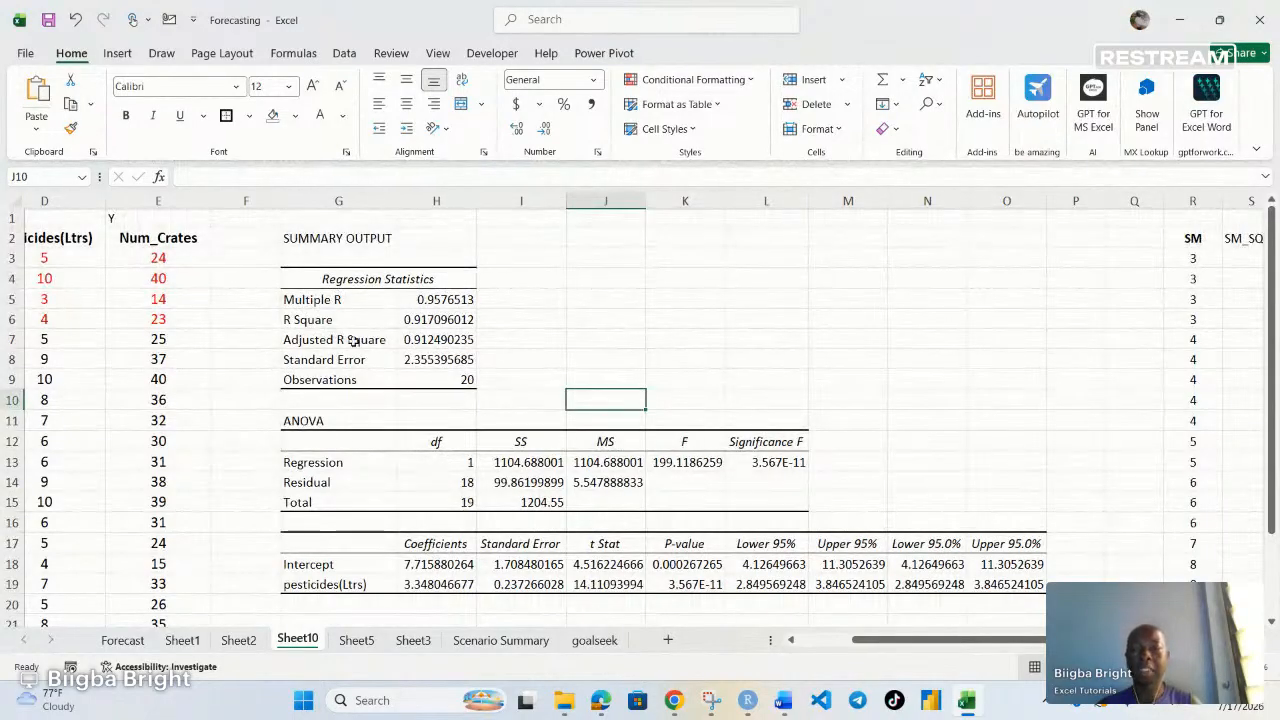
left_click(353, 342)
left_click(441, 343)
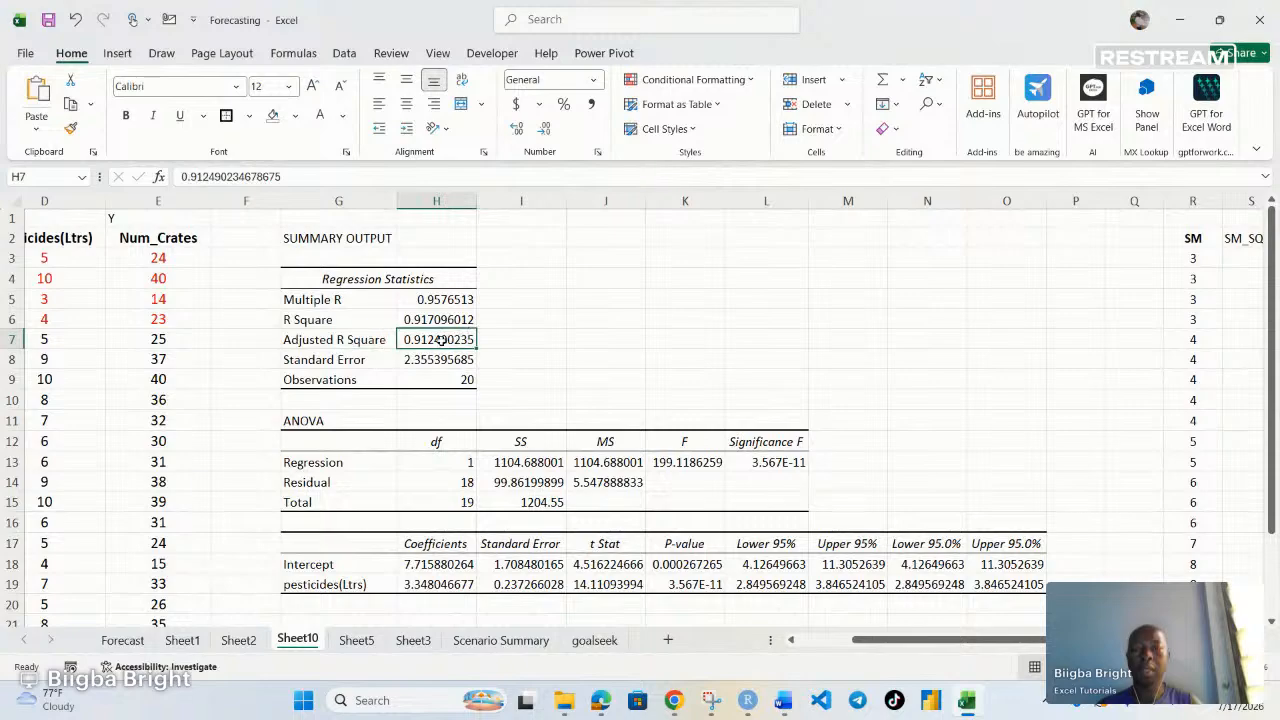
left_click(297, 115)
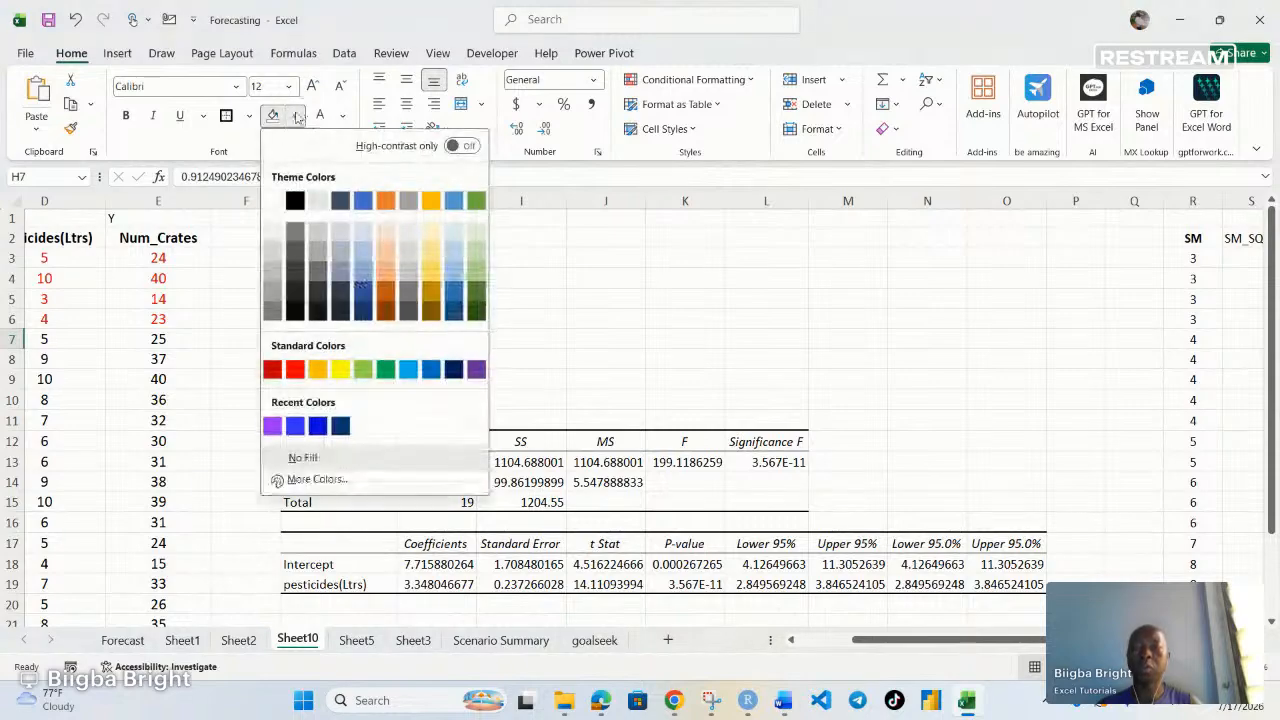
left_click(385, 277)
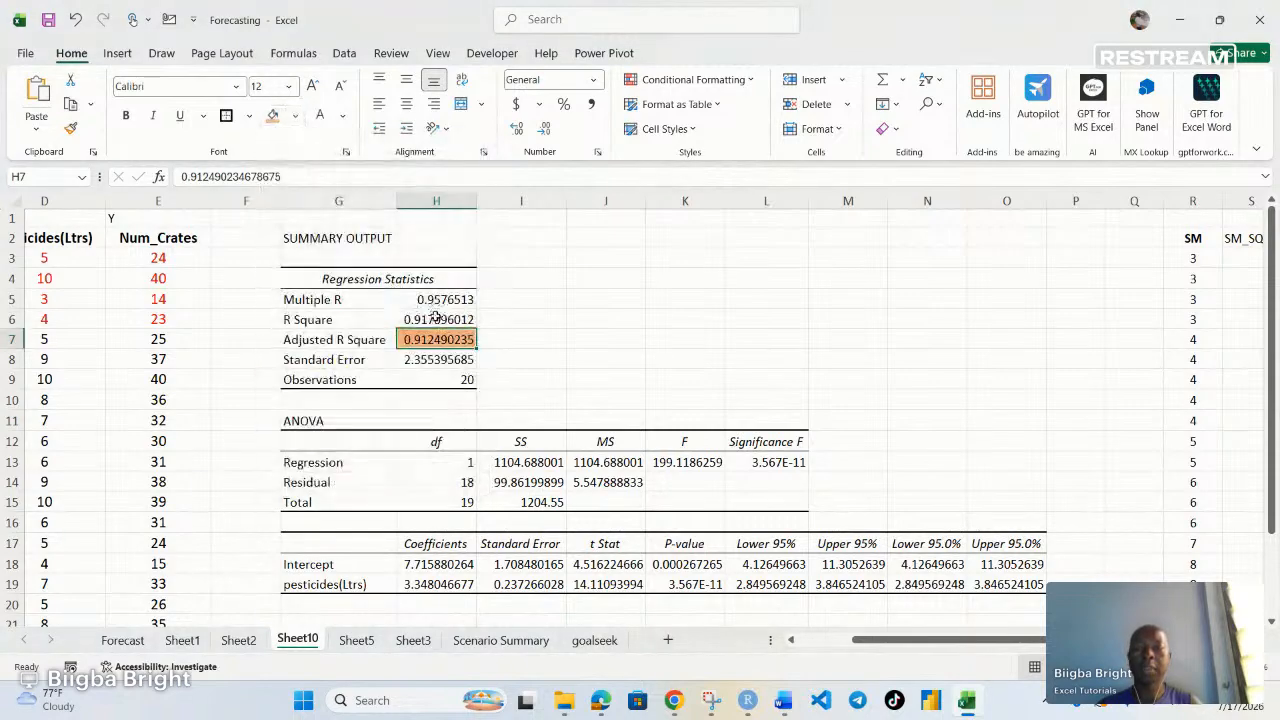
Apply the orange fill to the R Square value in H6 and change H7's fill to light gold
left_click(436, 319)
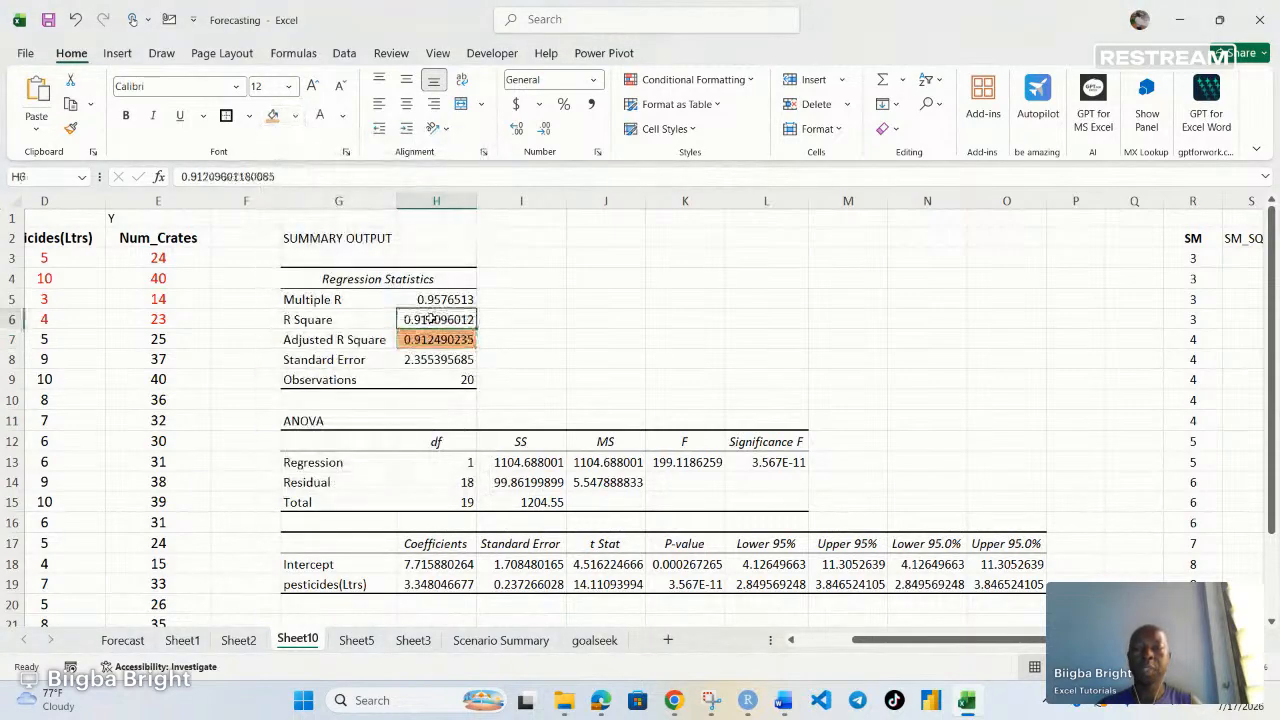
left_click(272, 115)
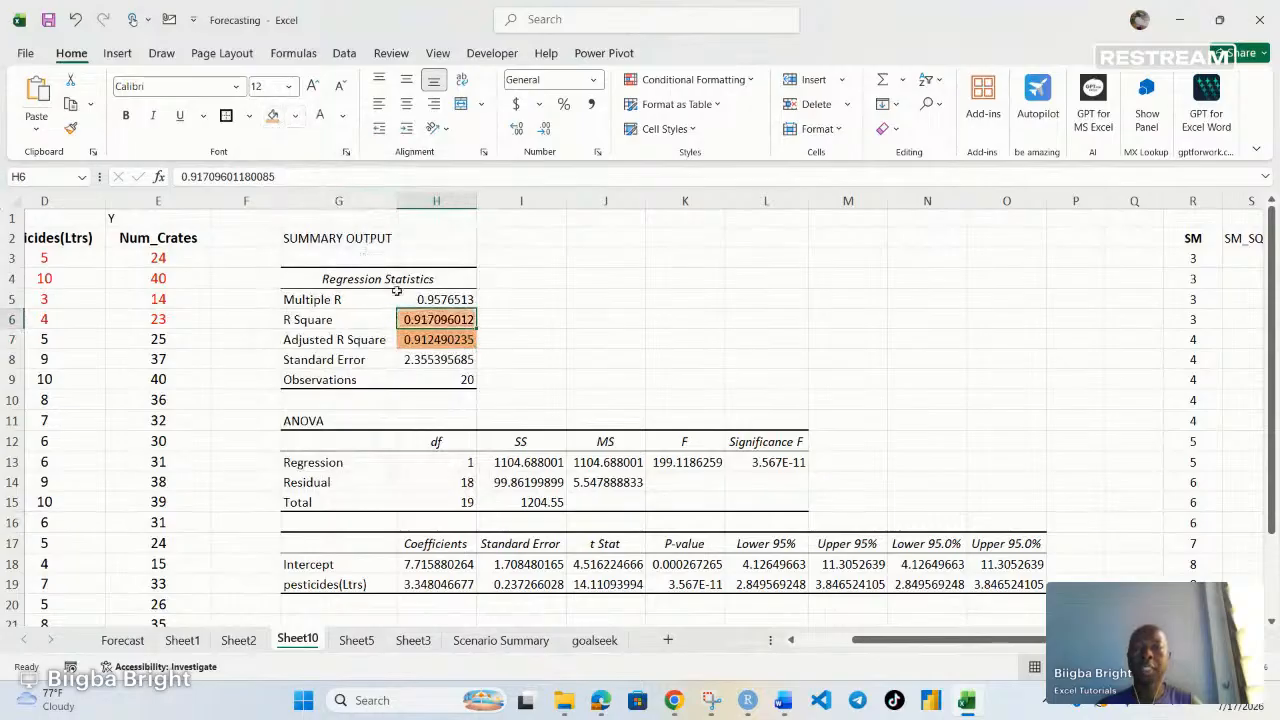
left_click(438, 340)
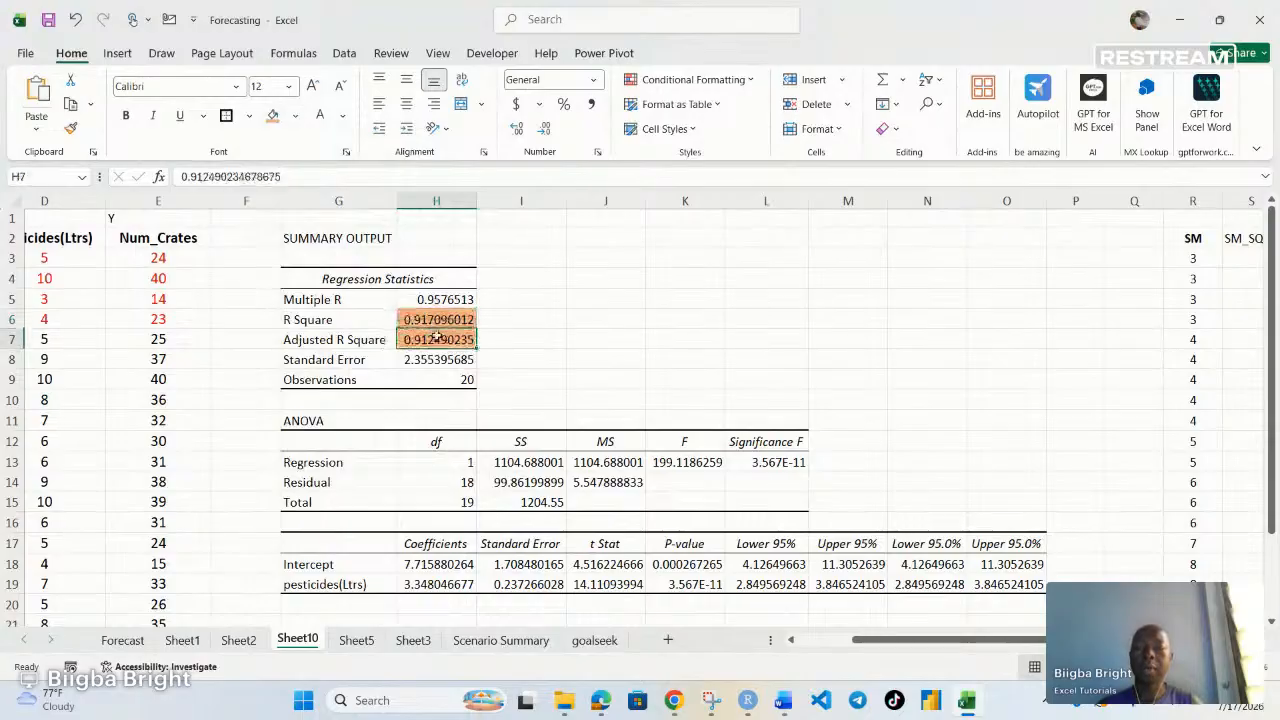
left_click(295, 115)
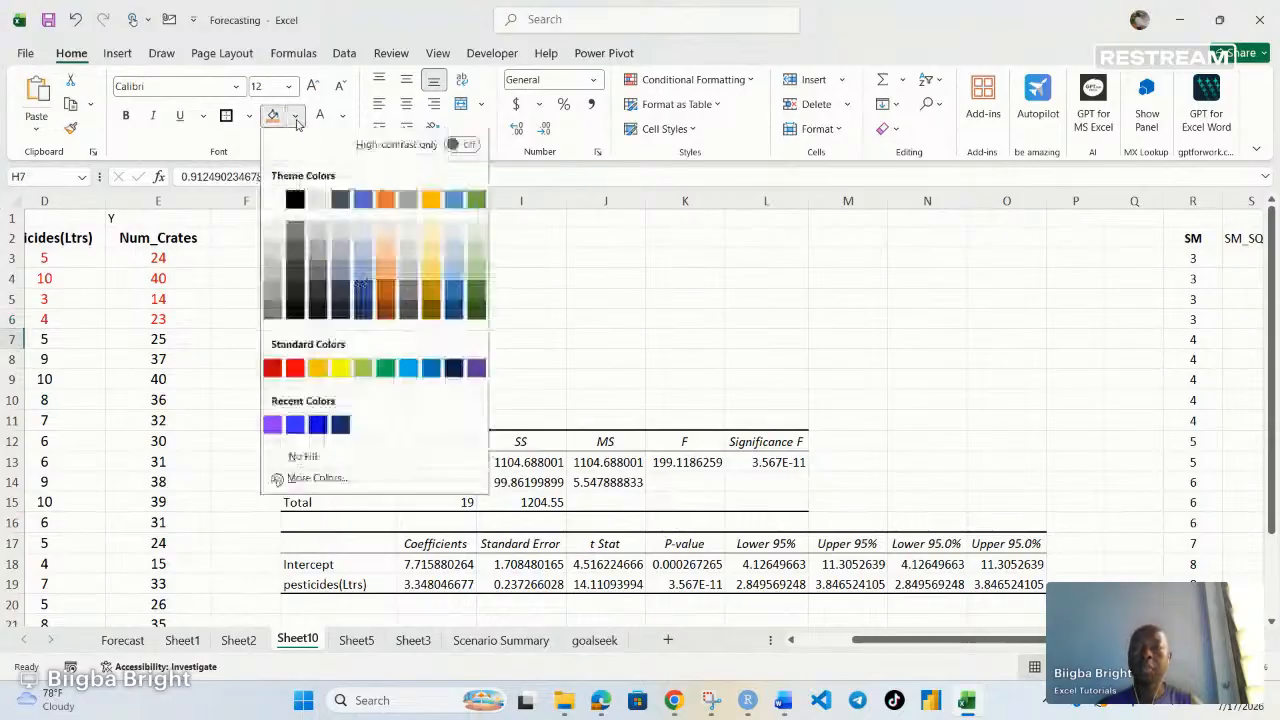
left_click(431, 232)
left_click(497, 338)
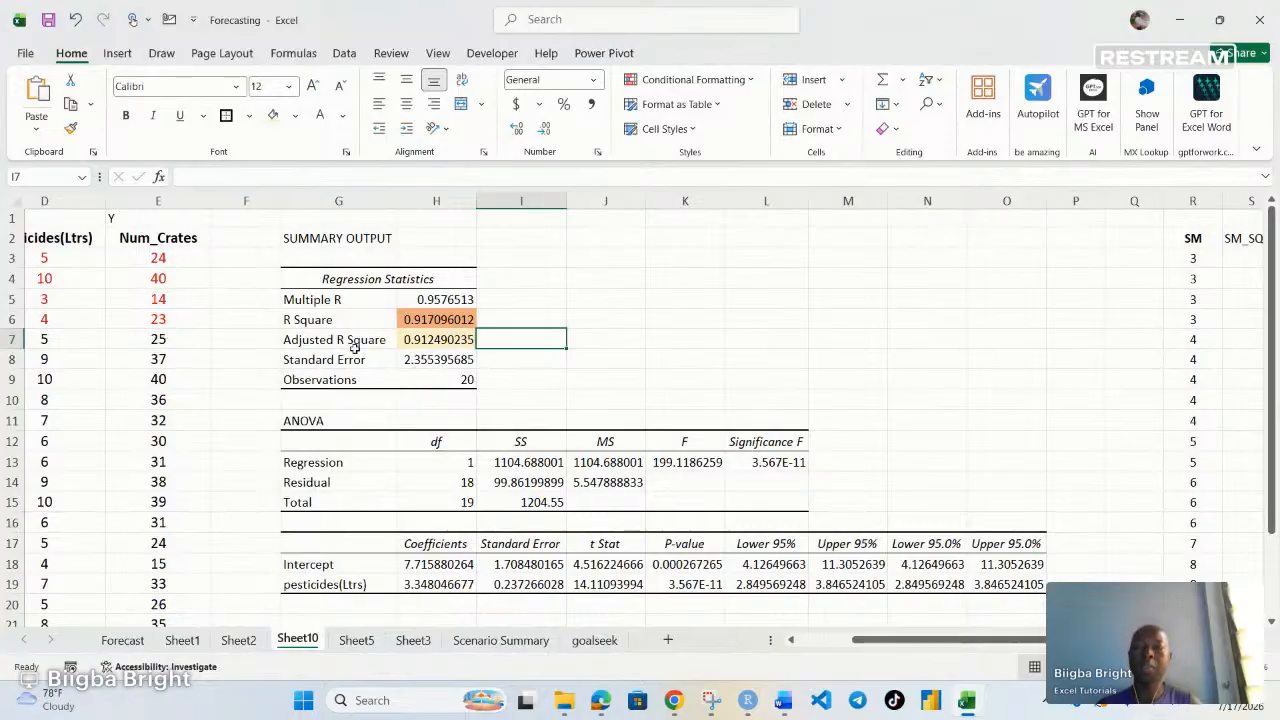
Fill the Significance F value in L13 with light gold
left_click(432, 340)
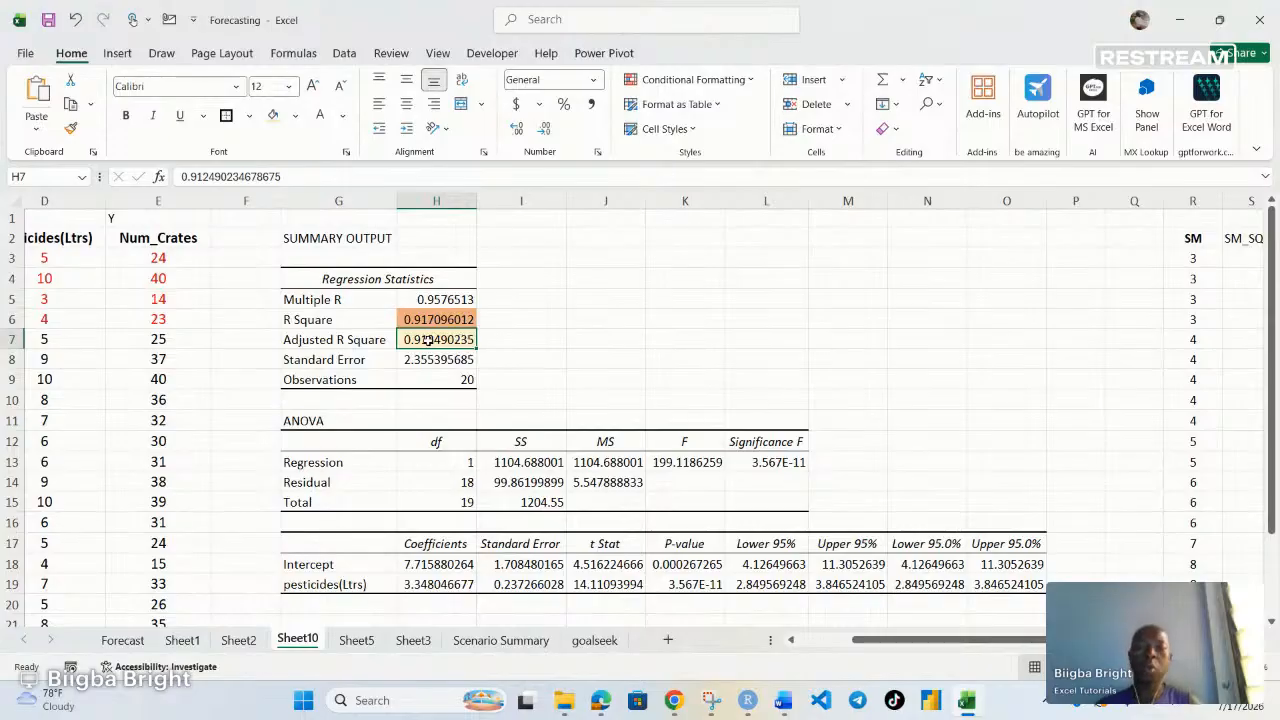
left_click(430, 300)
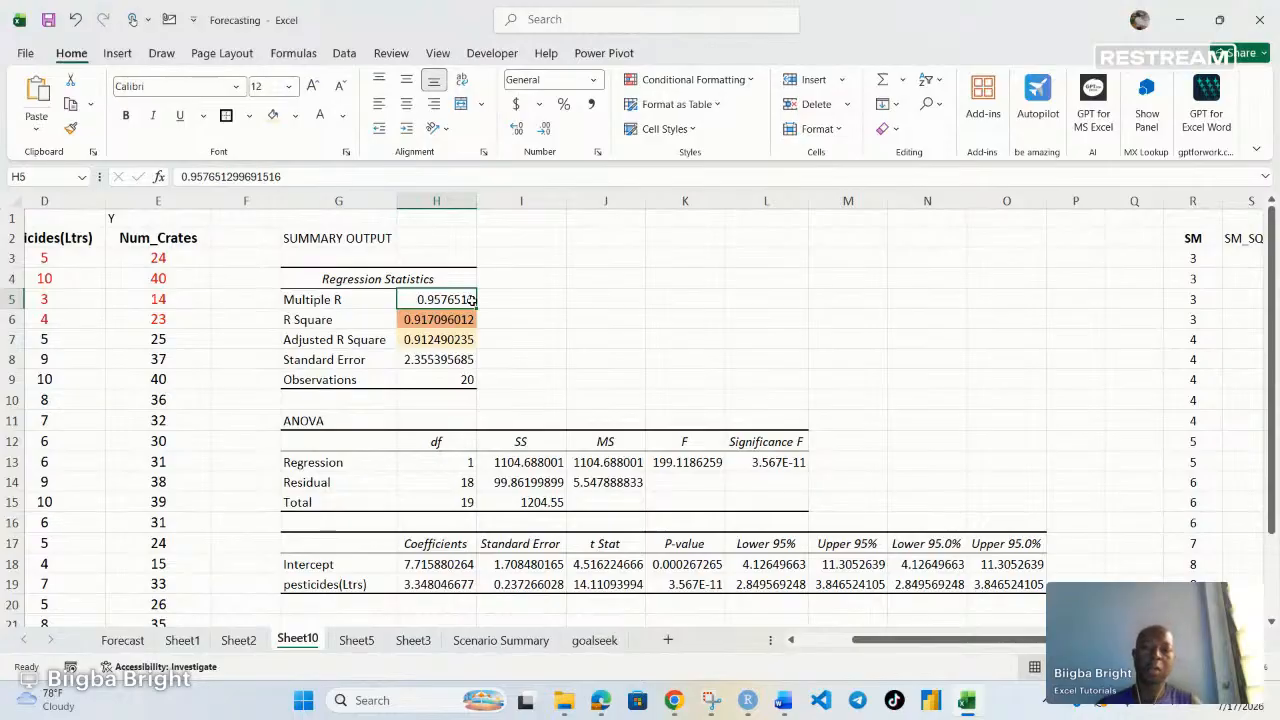
left_click(432, 362)
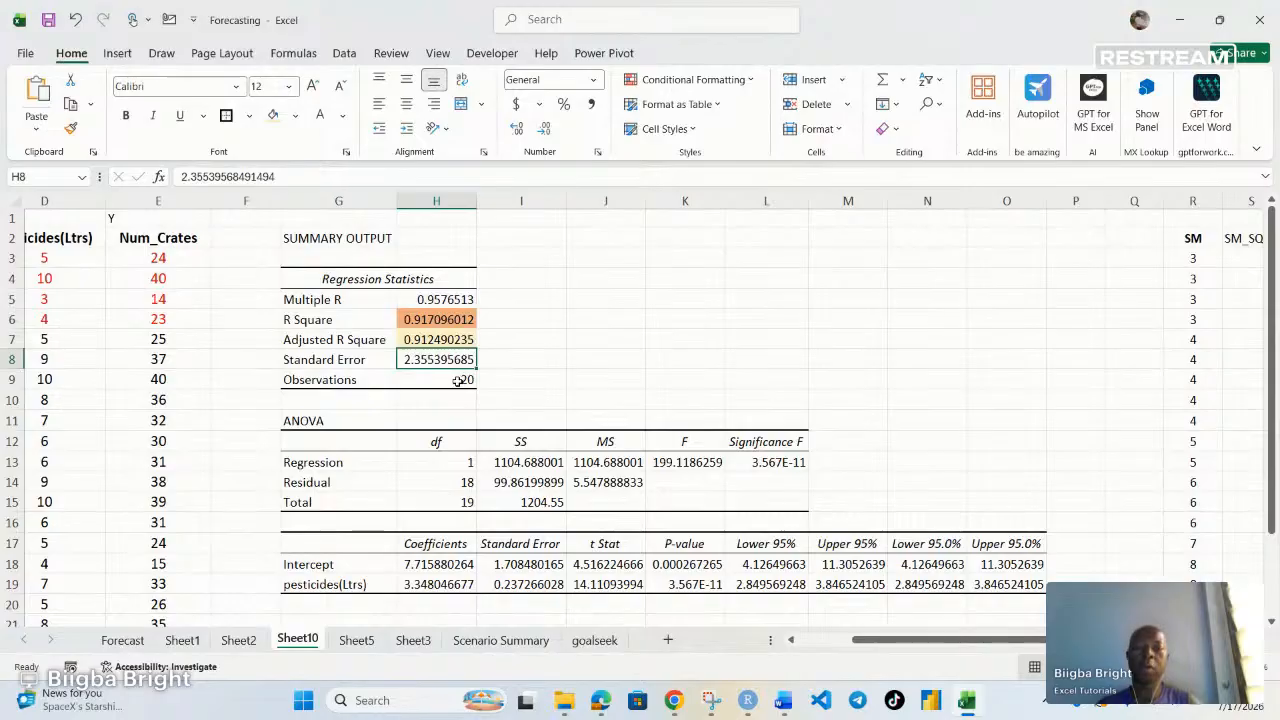
scroll(448, 424, "down", 1)
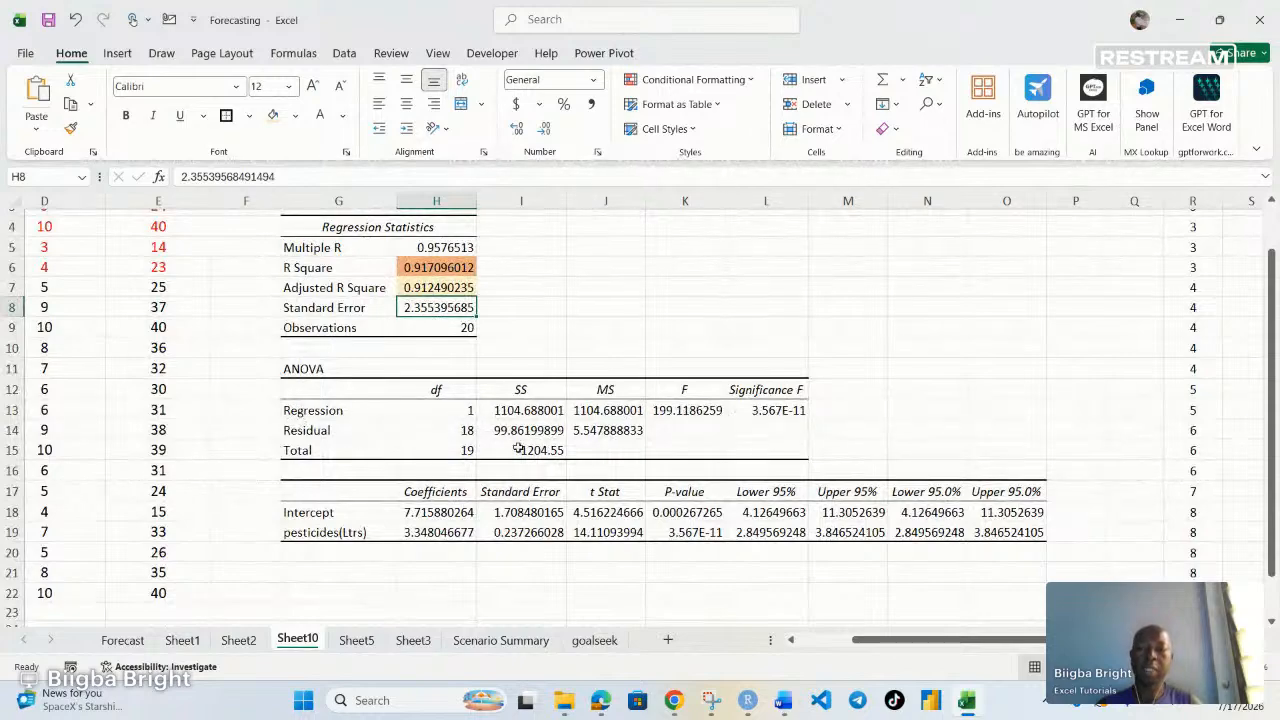
left_click(782, 413)
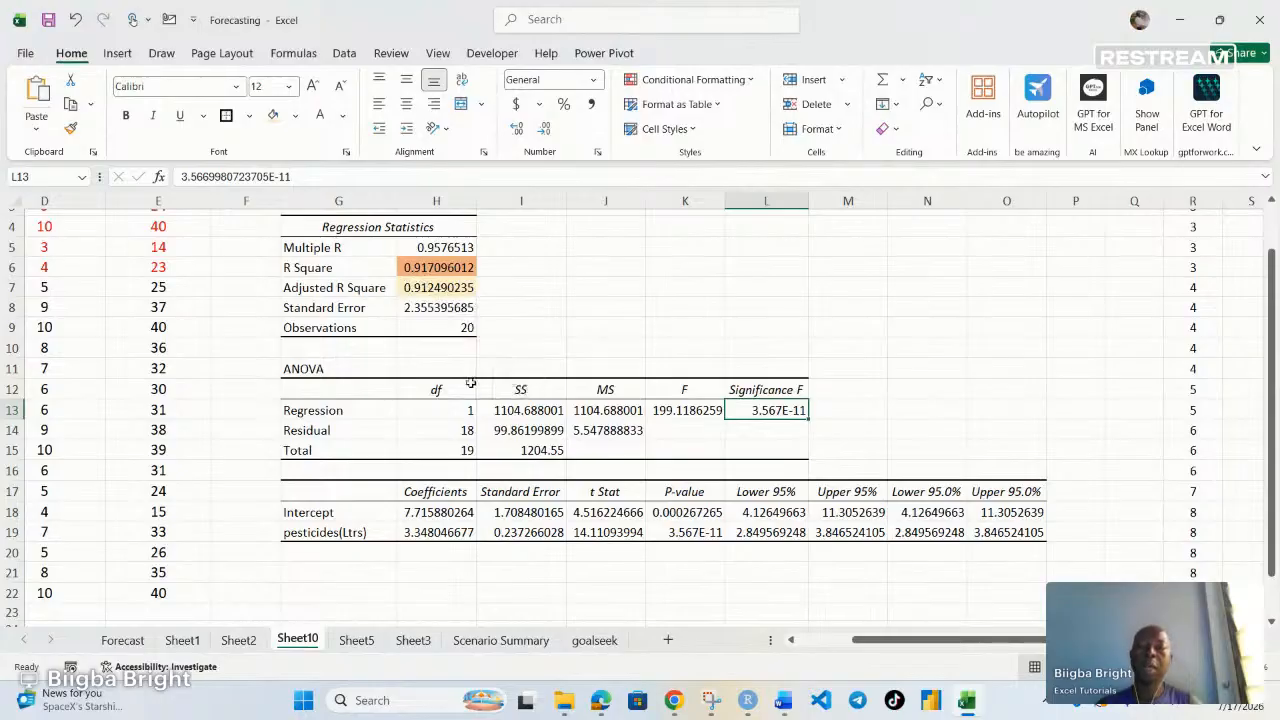
scroll(470, 383, "down", 1)
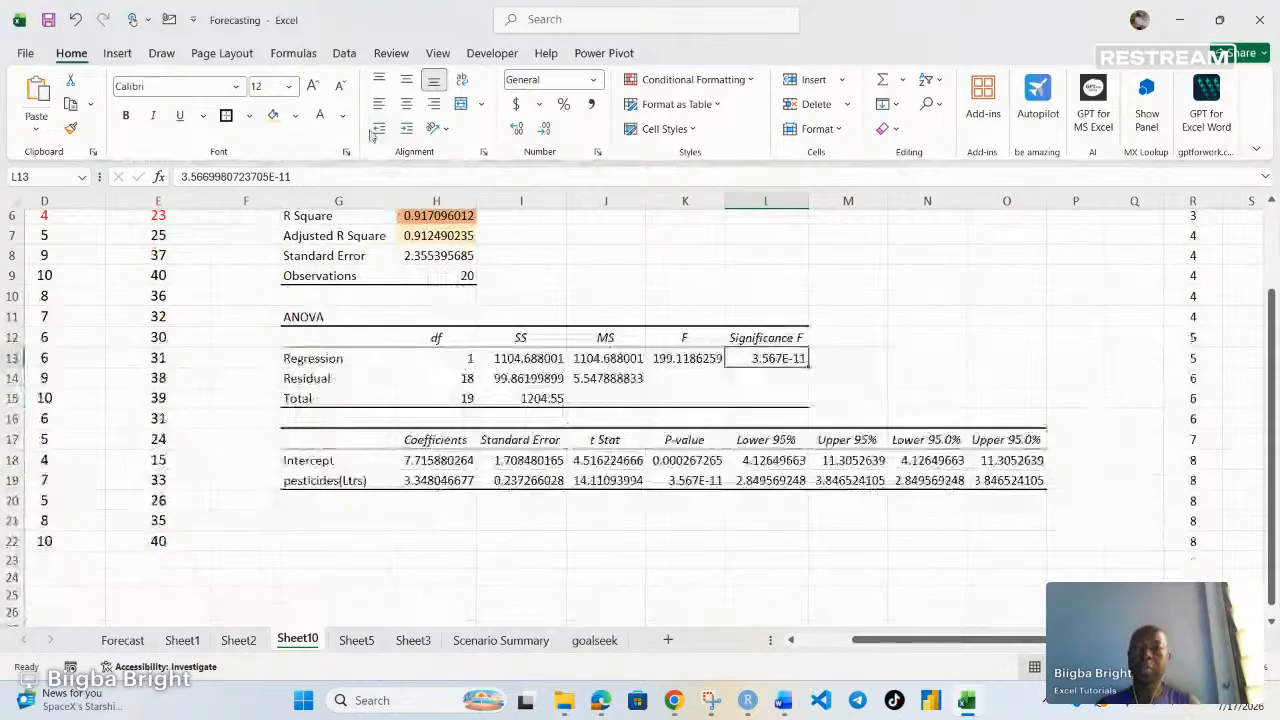
left_click(272, 116)
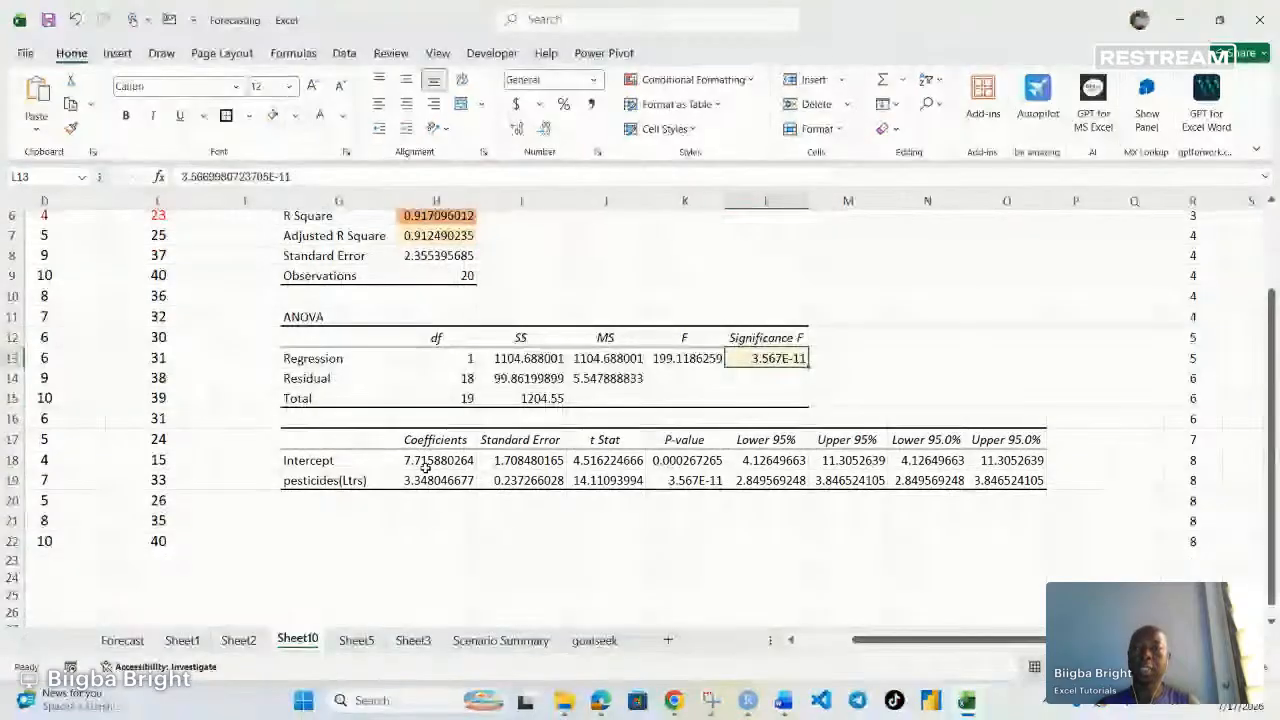
Fill the Intercept coefficient cell H18 with light green
left_click(316, 460)
left_click(445, 459)
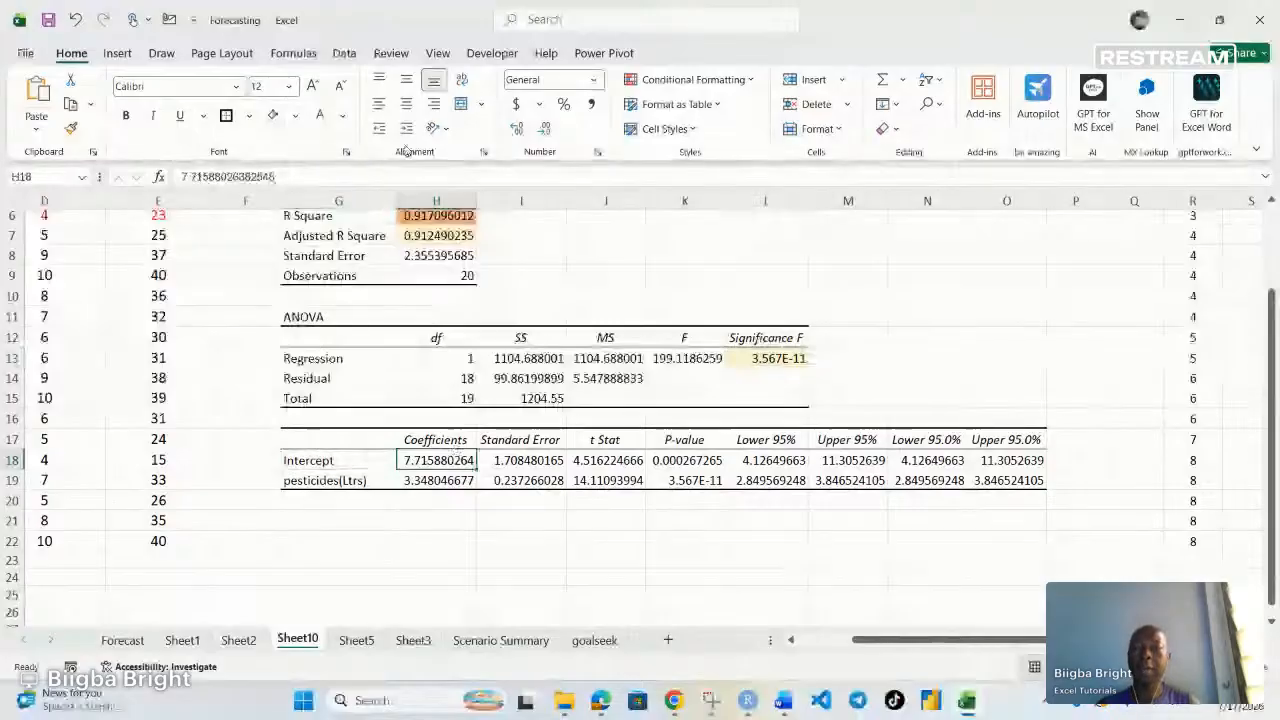
left_click(295, 116)
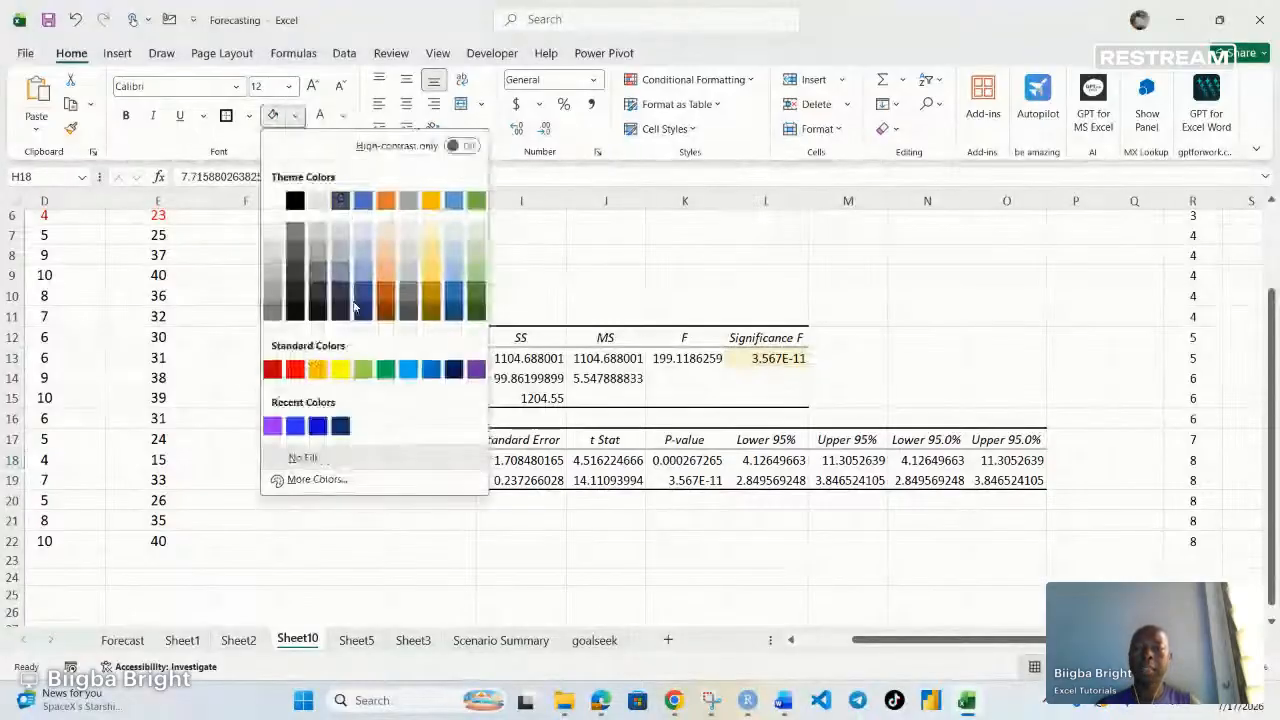
left_click(272, 426)
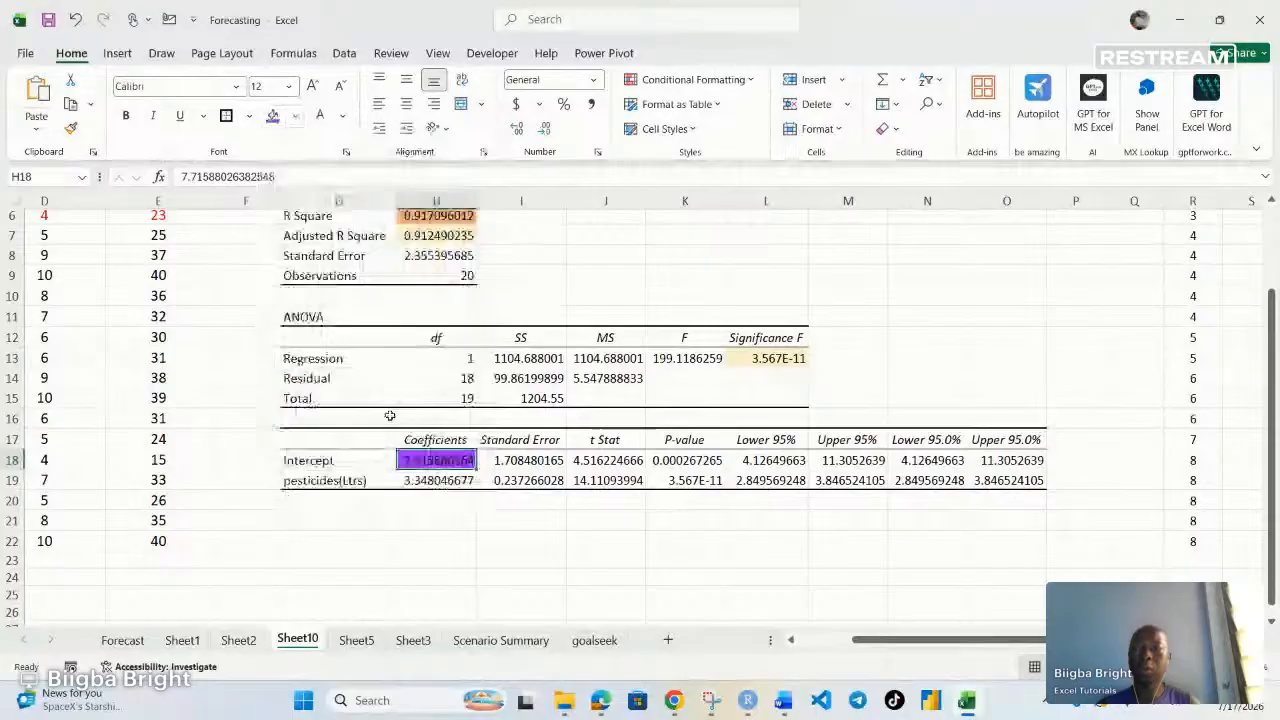
left_click(295, 116)
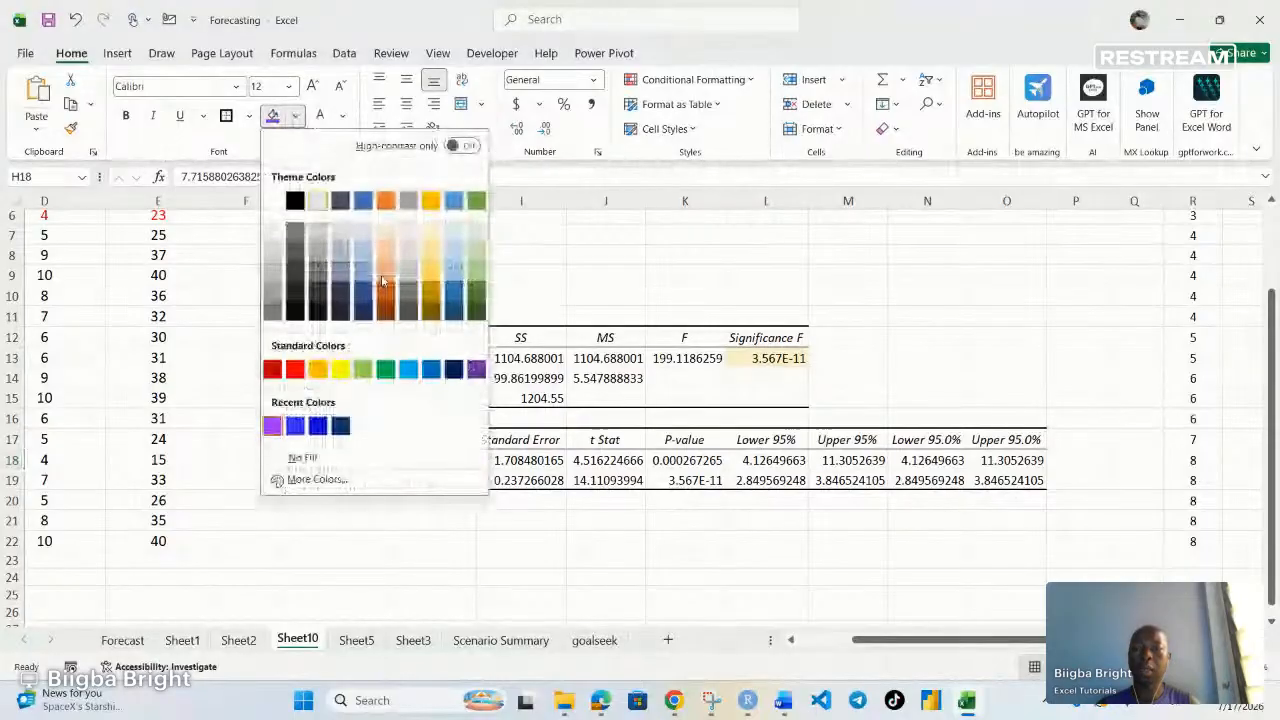
left_click(476, 276)
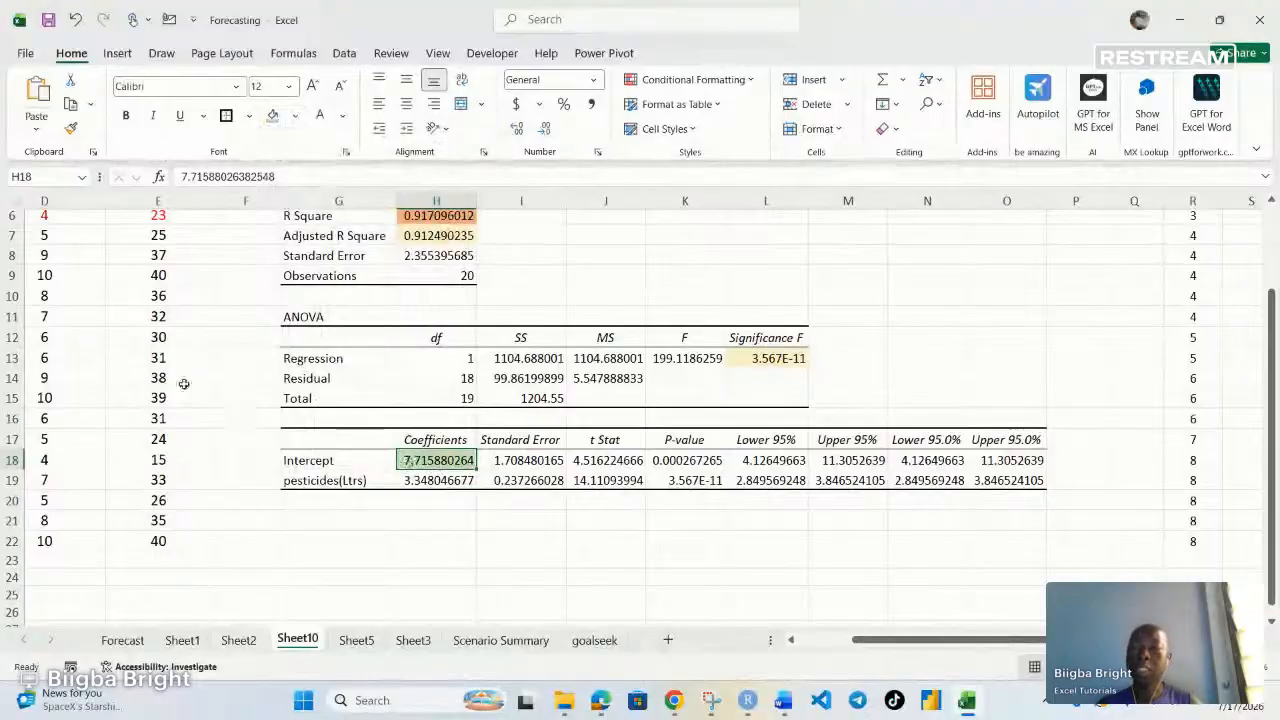
scroll(81, 346, "up", 1)
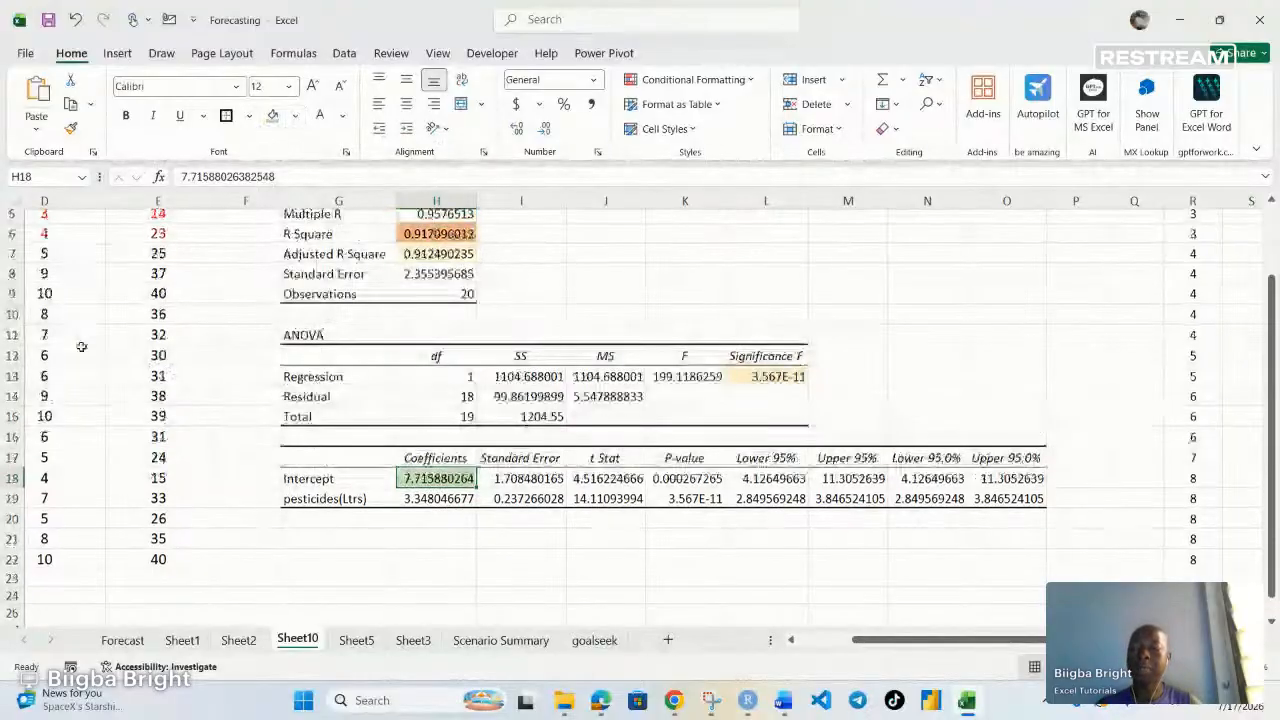
Fill the pesticides coefficient cell H19 with light green
scroll(81, 346, "up", 2)
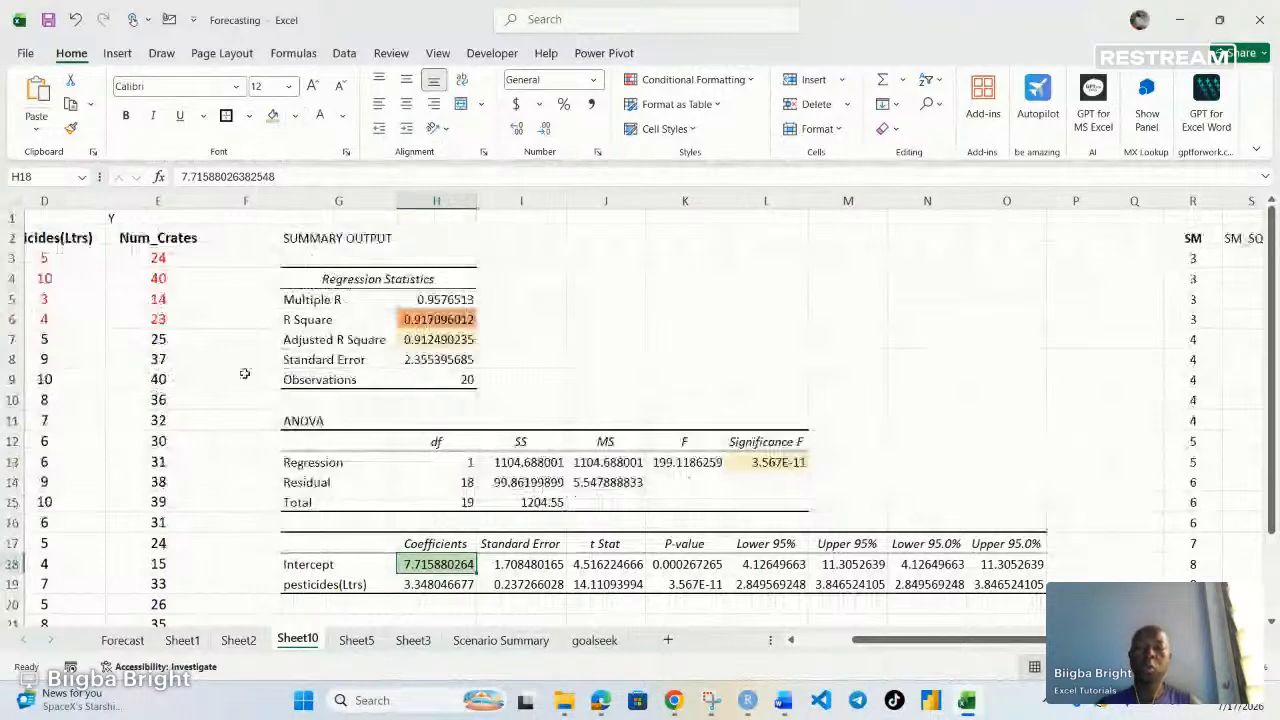
scroll(244, 373, "down", 1)
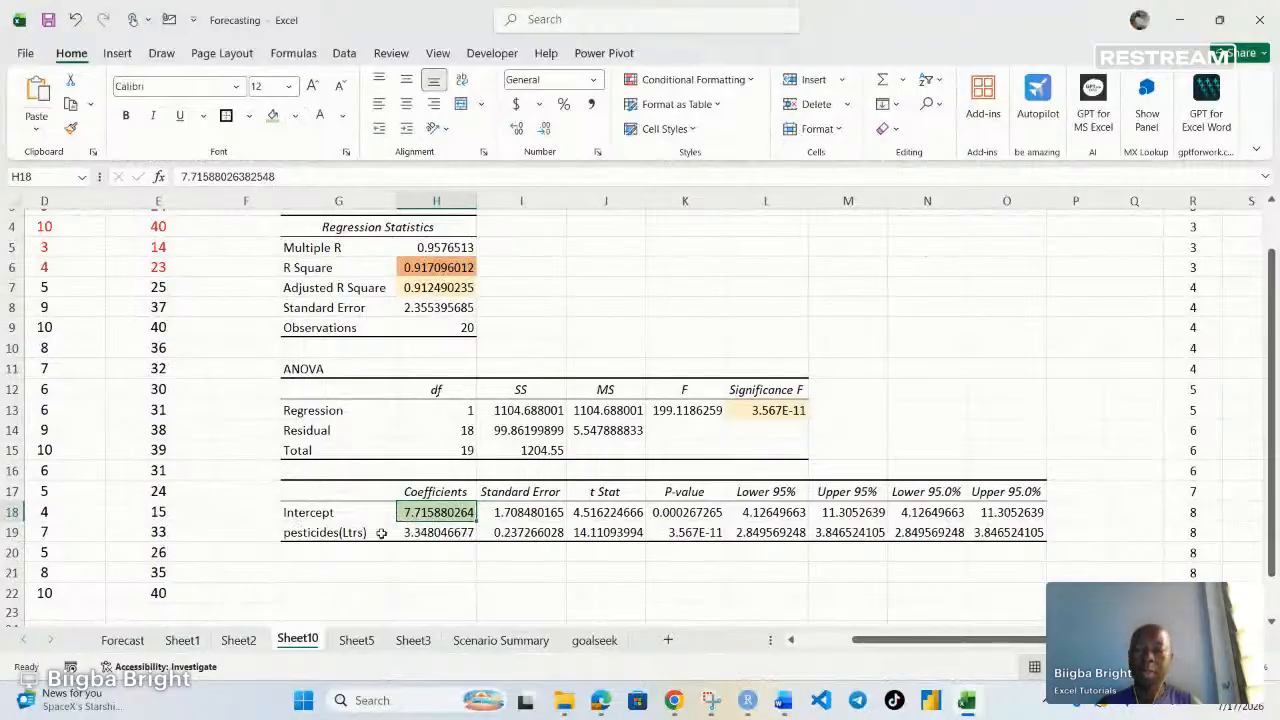
left_click(432, 533)
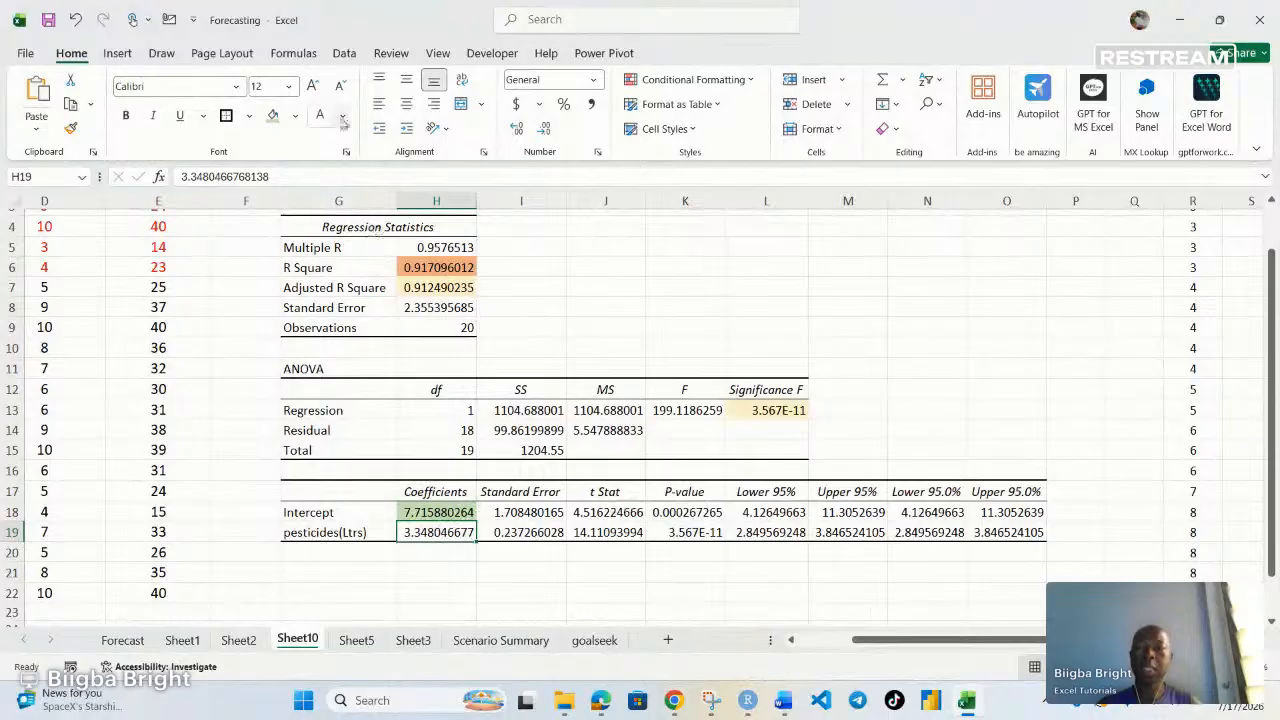
left_click(273, 116)
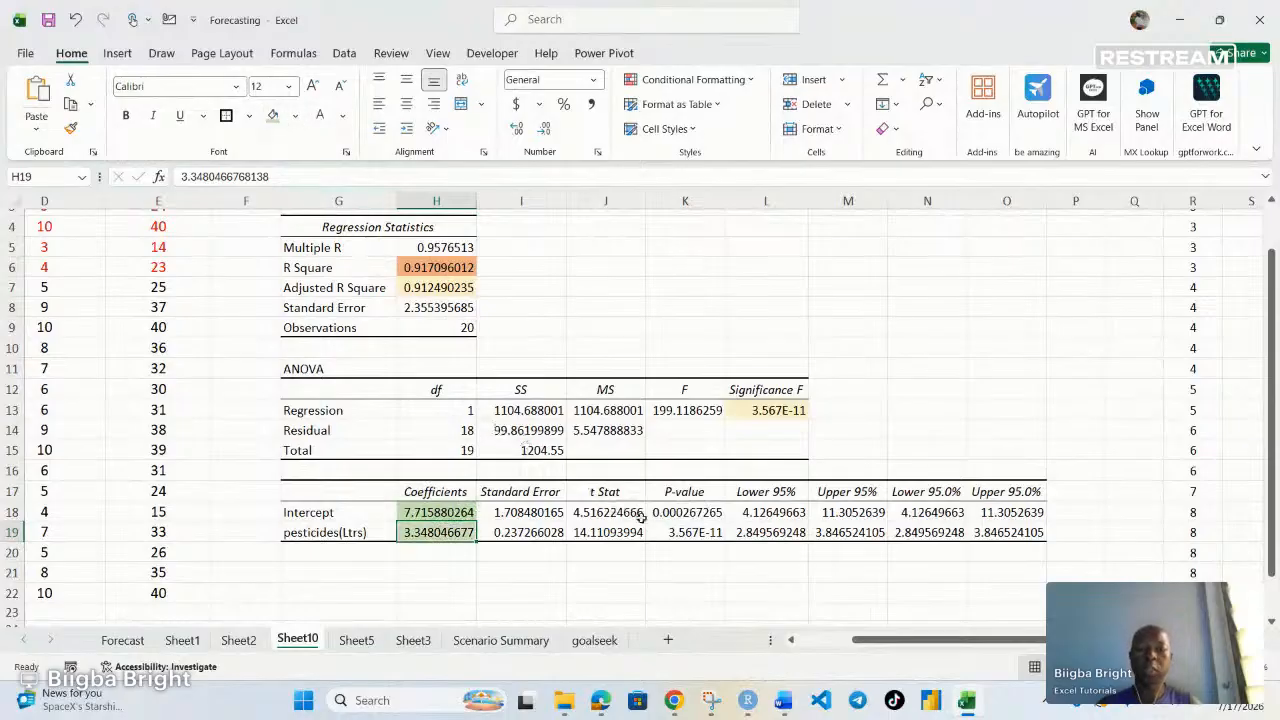
Fill the pesticides P-value cell K19 with light gold
left_click(697, 514)
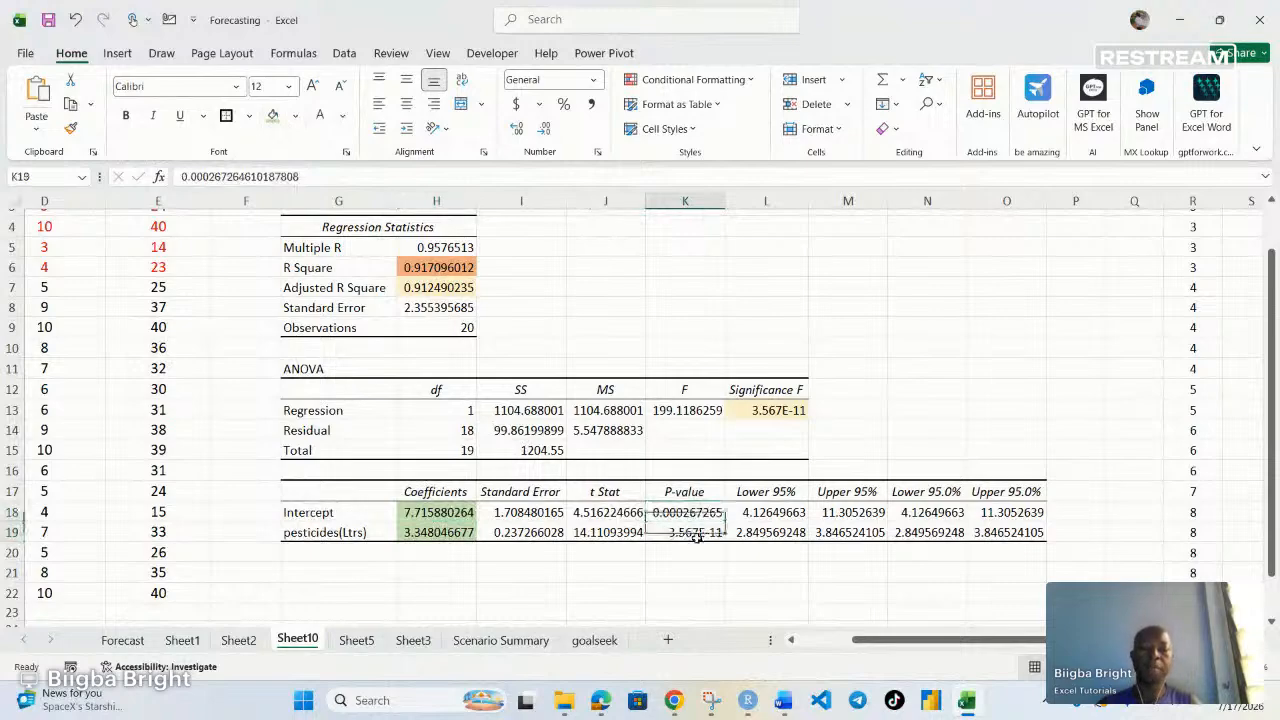
left_click(697, 533)
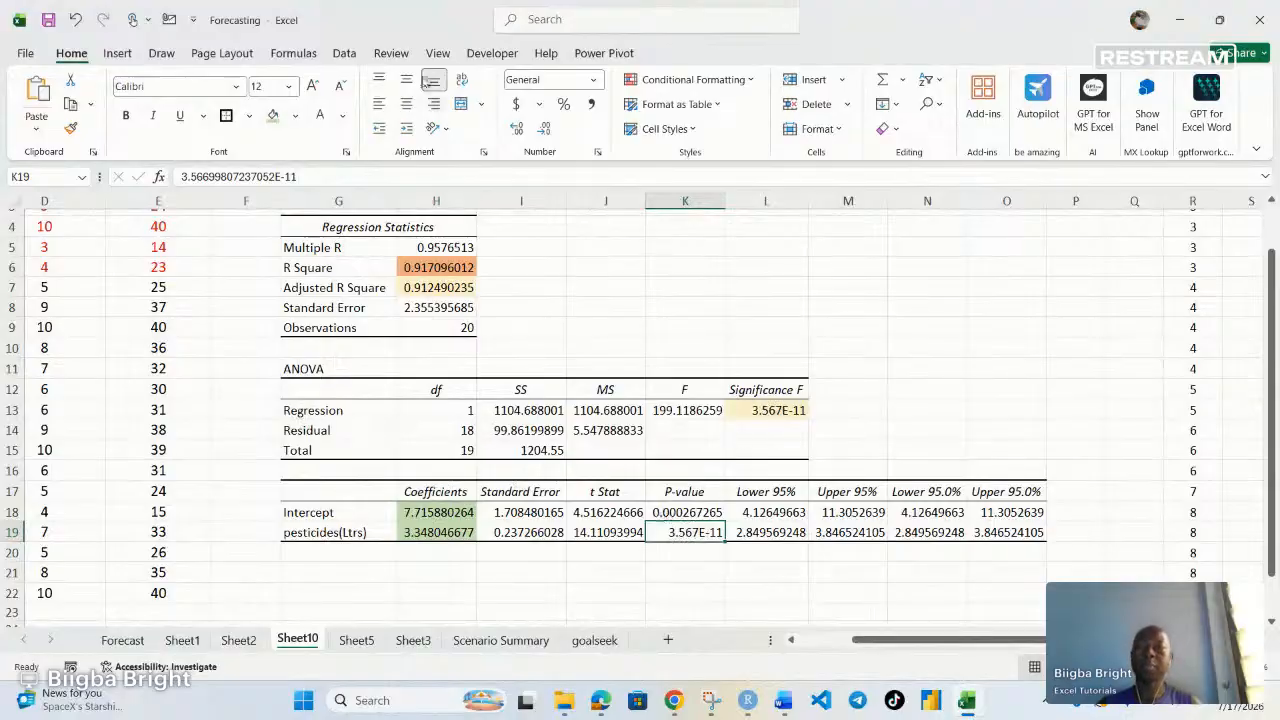
left_click(295, 115)
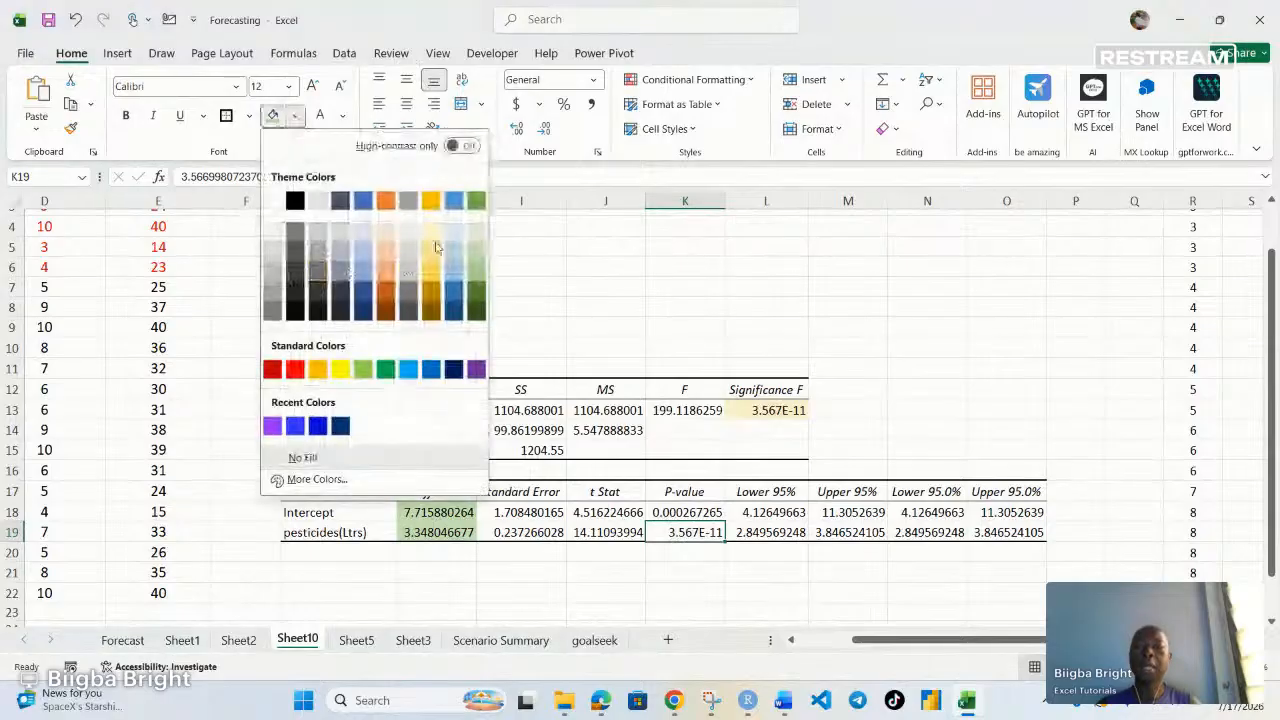
left_click(433, 247)
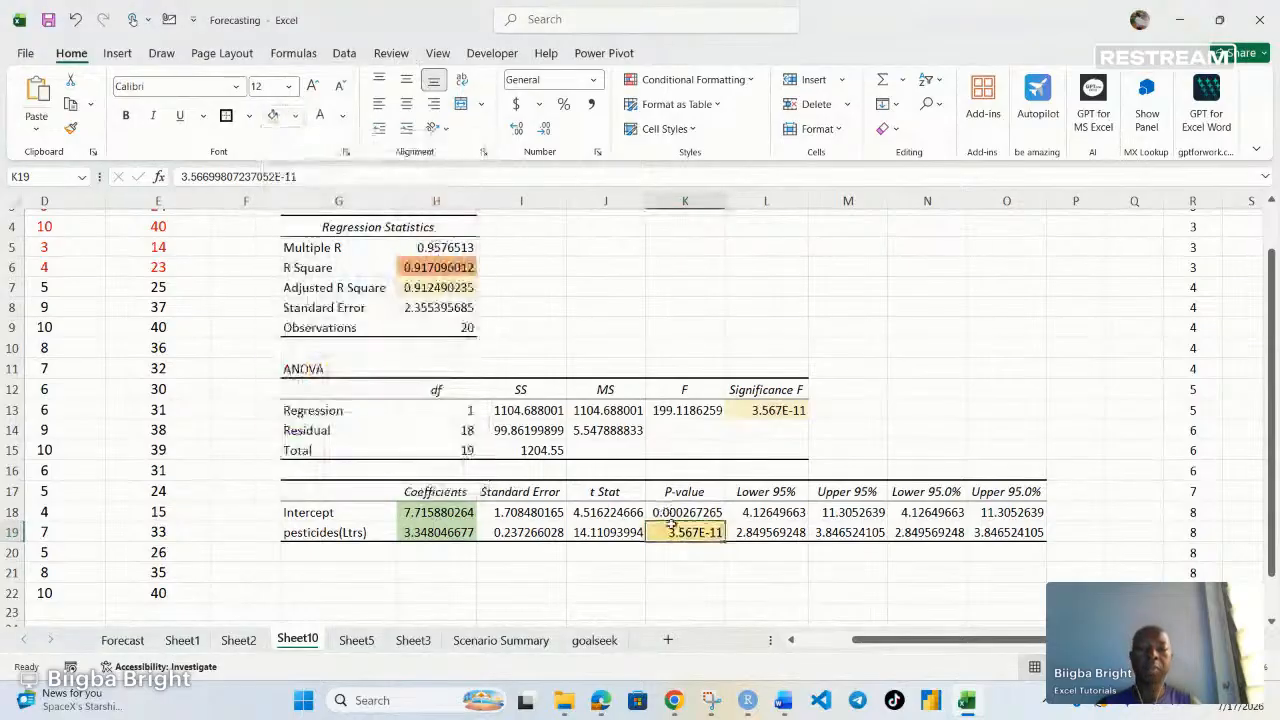
Set the Intercept P-value cell K18 to no fill
left_click(668, 512)
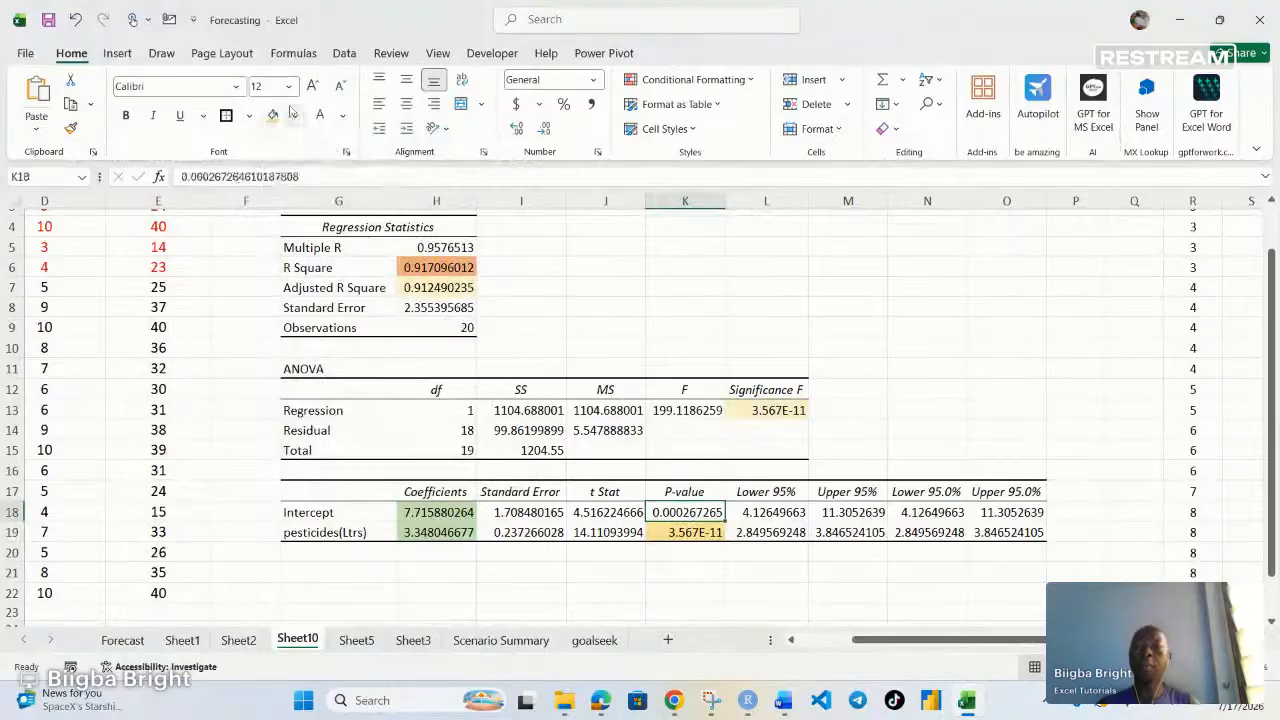
left_click(295, 115)
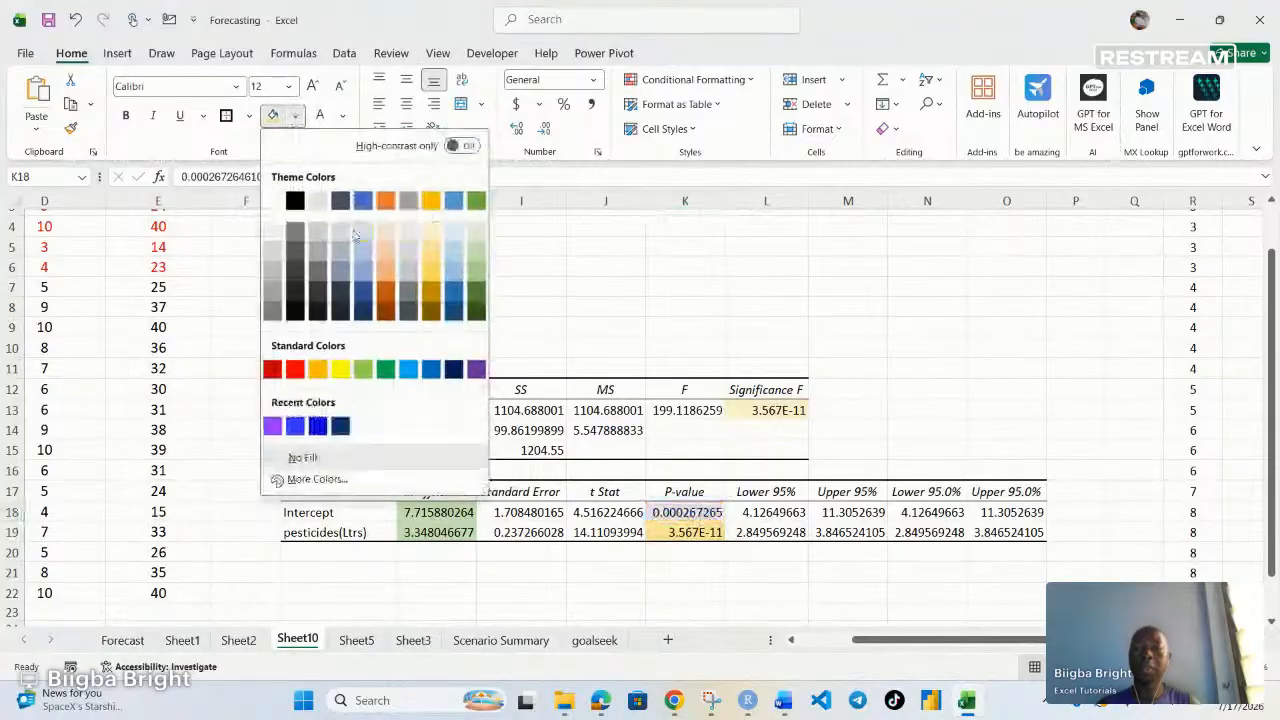
left_click(302, 457)
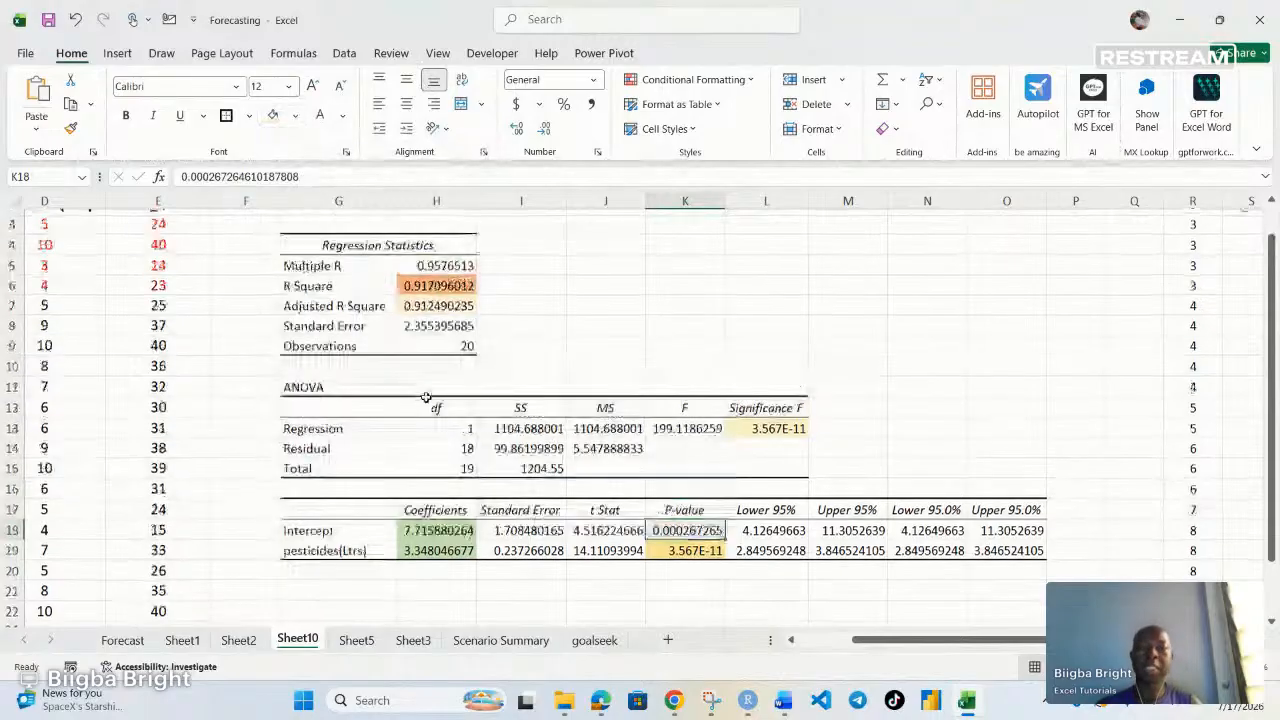
scroll(427, 397, "up", 1)
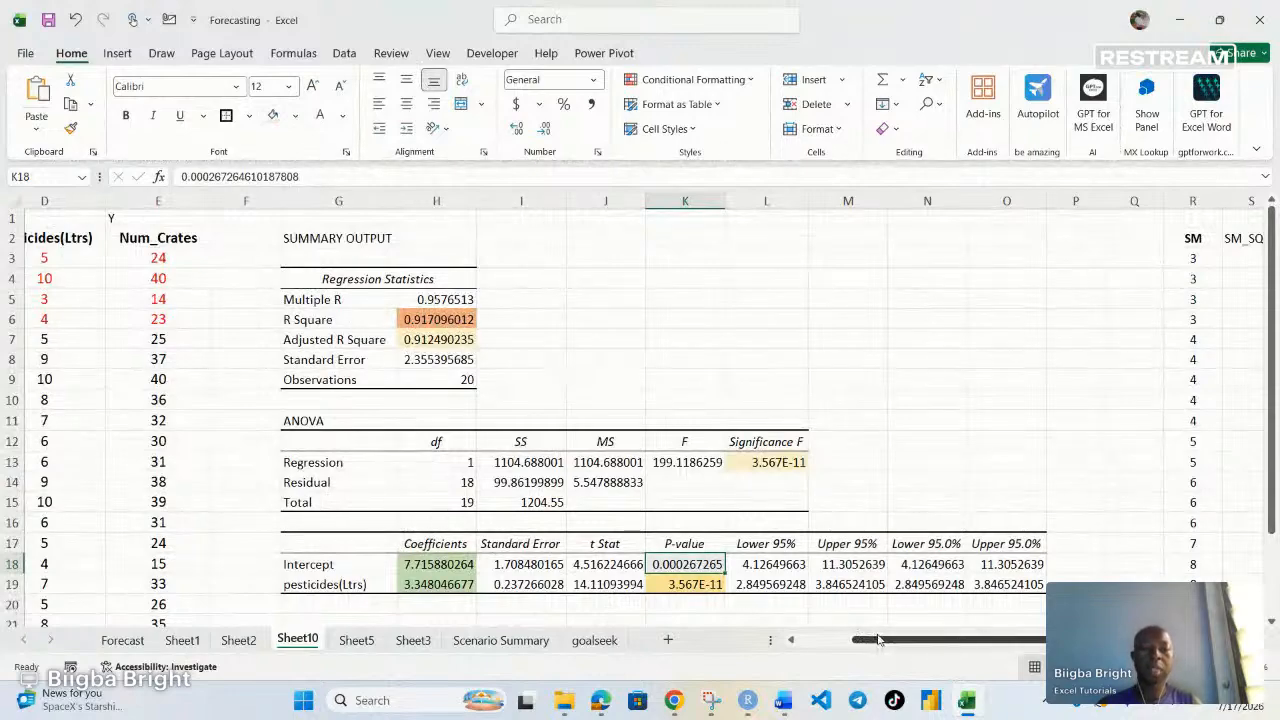
Delete the second regression summary output in columns V to AD and remove its borders
left_click_drag(878, 640, 1070, 642)
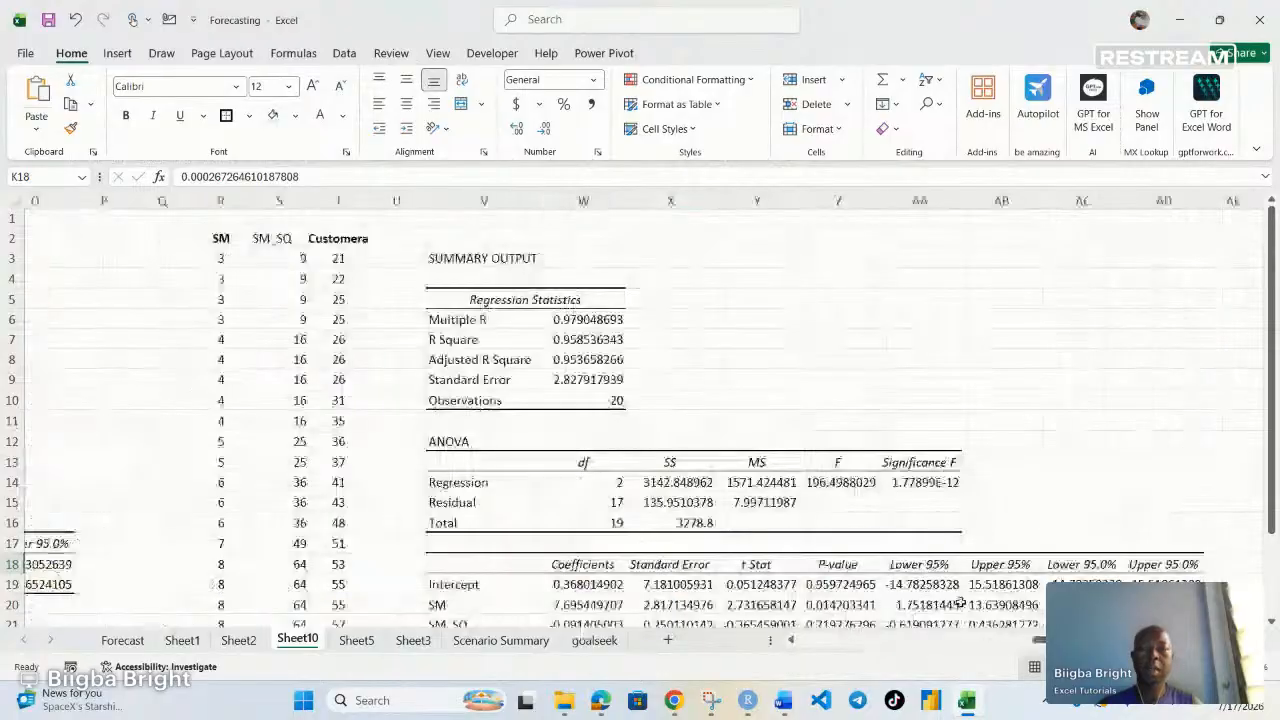
left_click_drag(482, 260, 1160, 598)
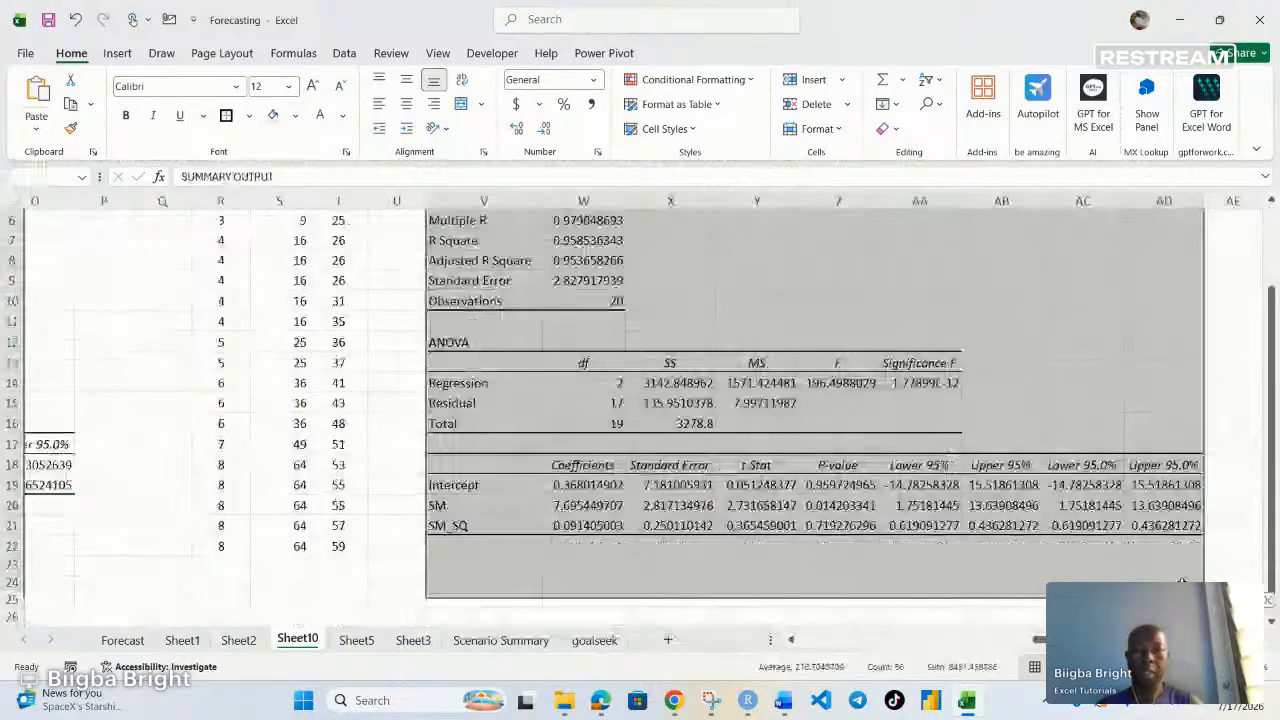
key("Delete")
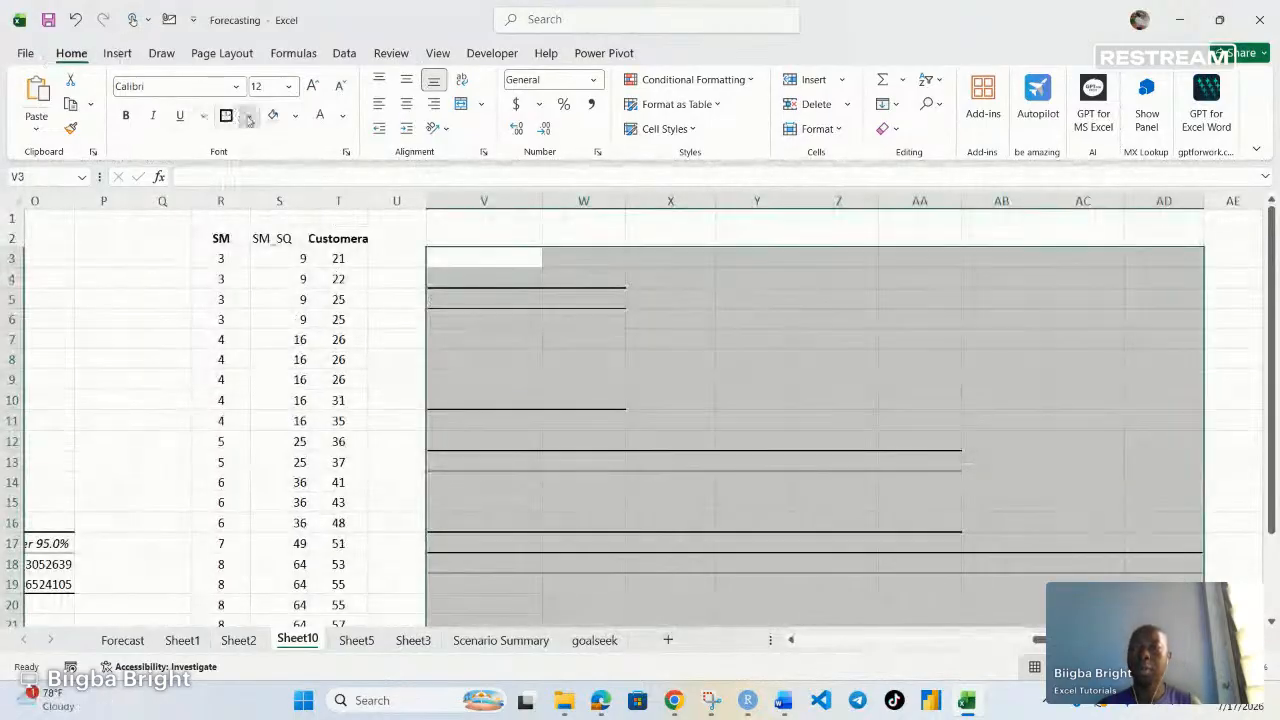
left_click(249, 116)
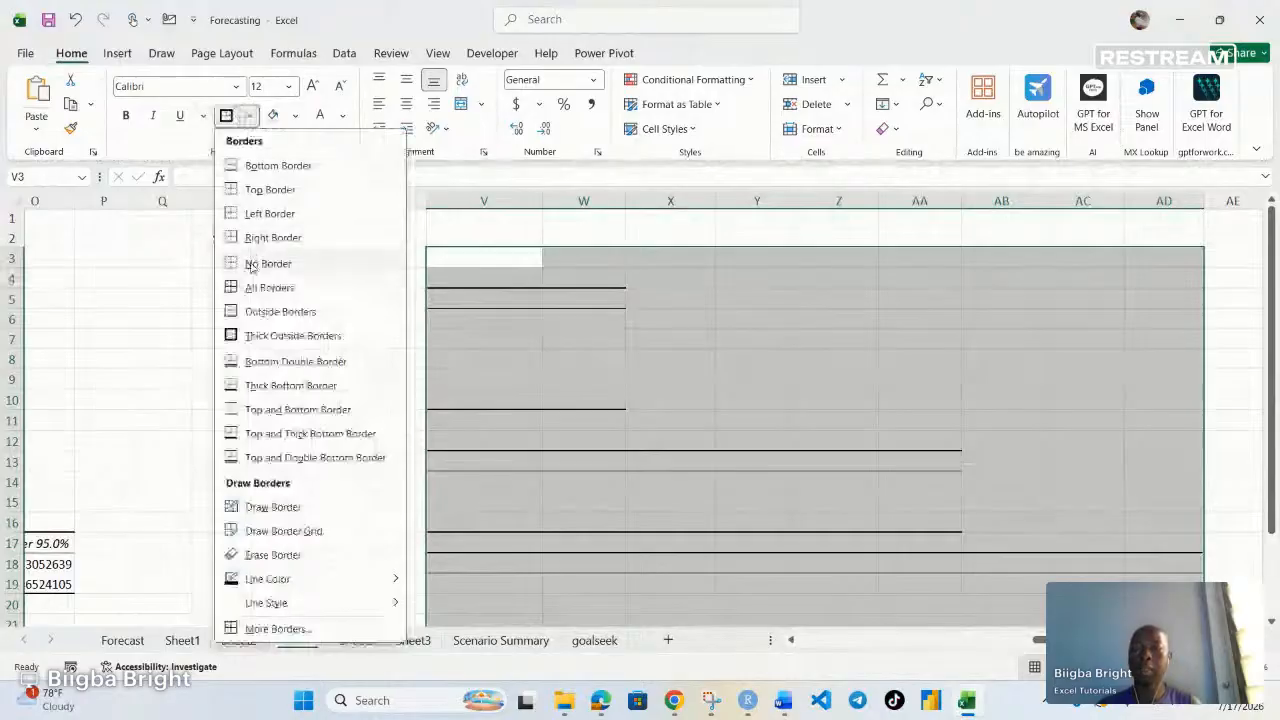
left_click(251, 264)
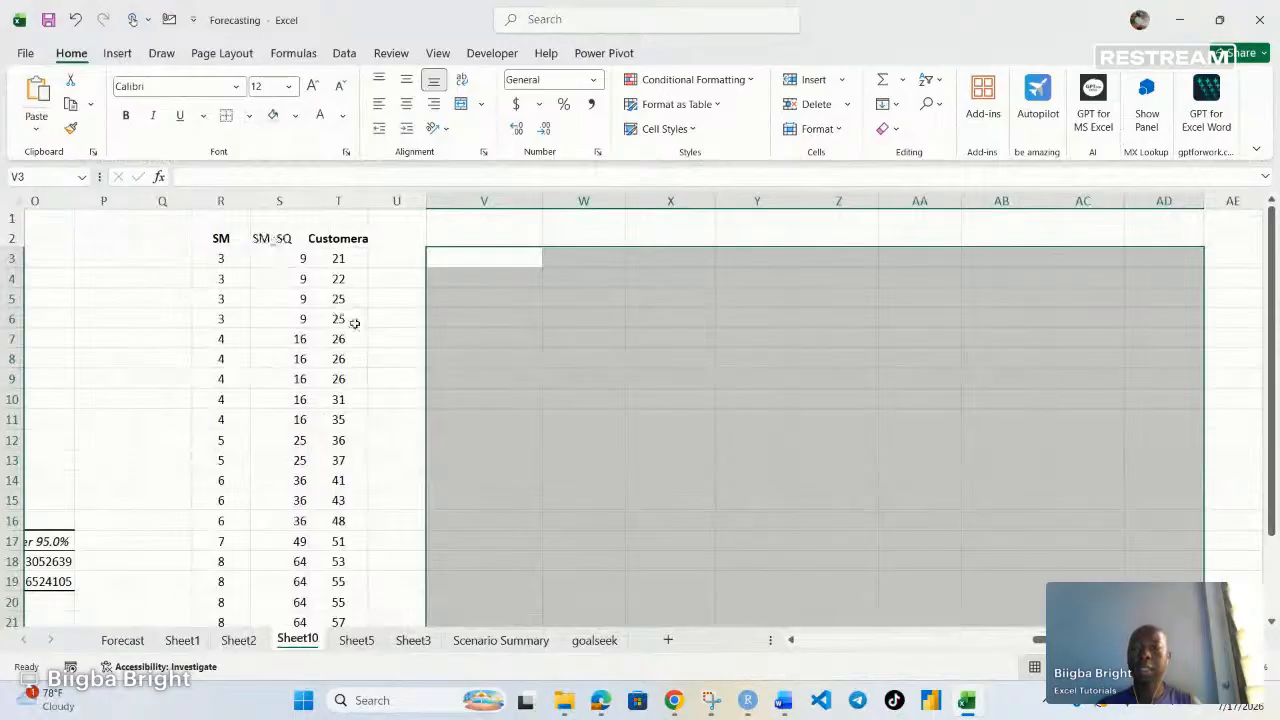
Clear the SM_SQ column and move the Customera data from column T into column S
left_click_drag(278, 242, 295, 577)
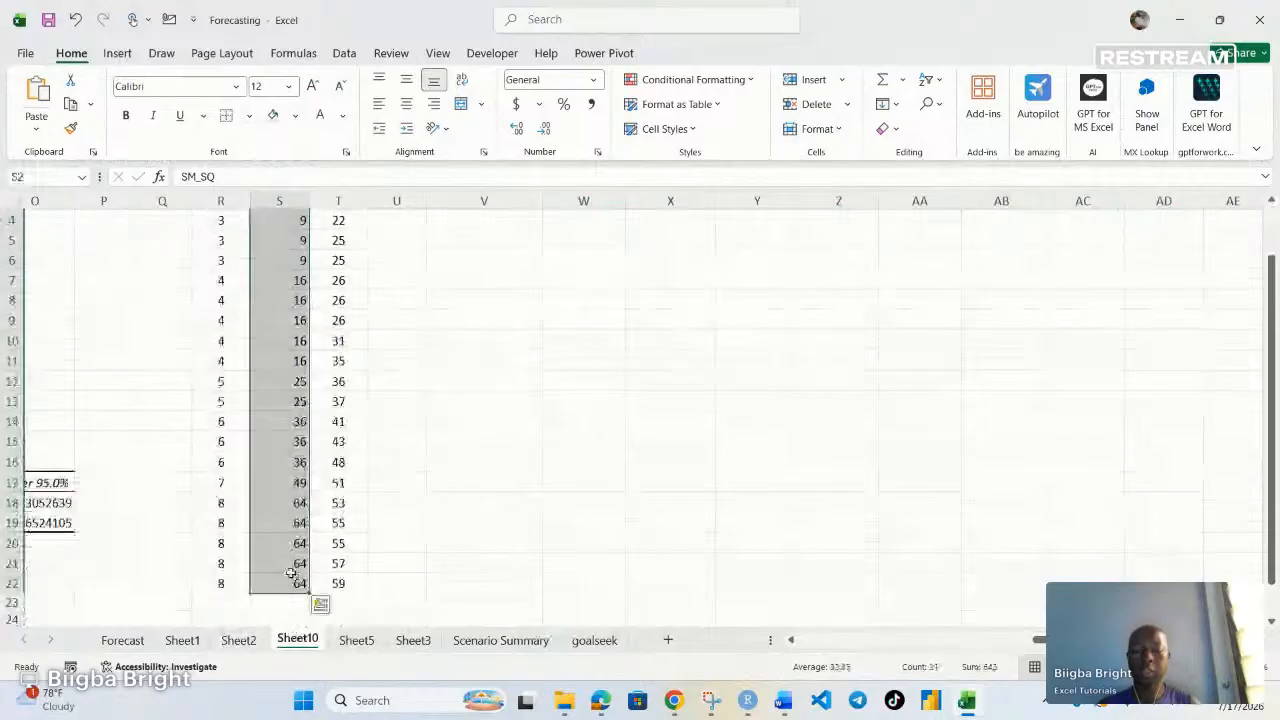
key("Delete")
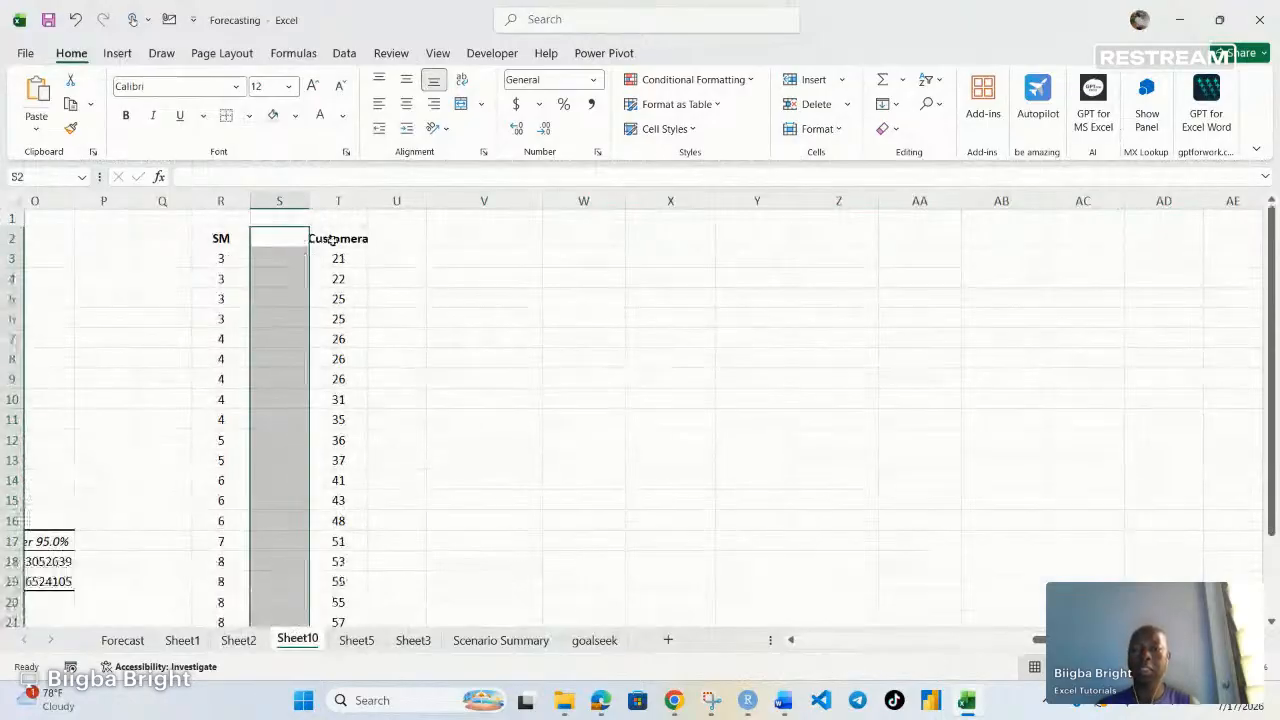
left_click(338, 239)
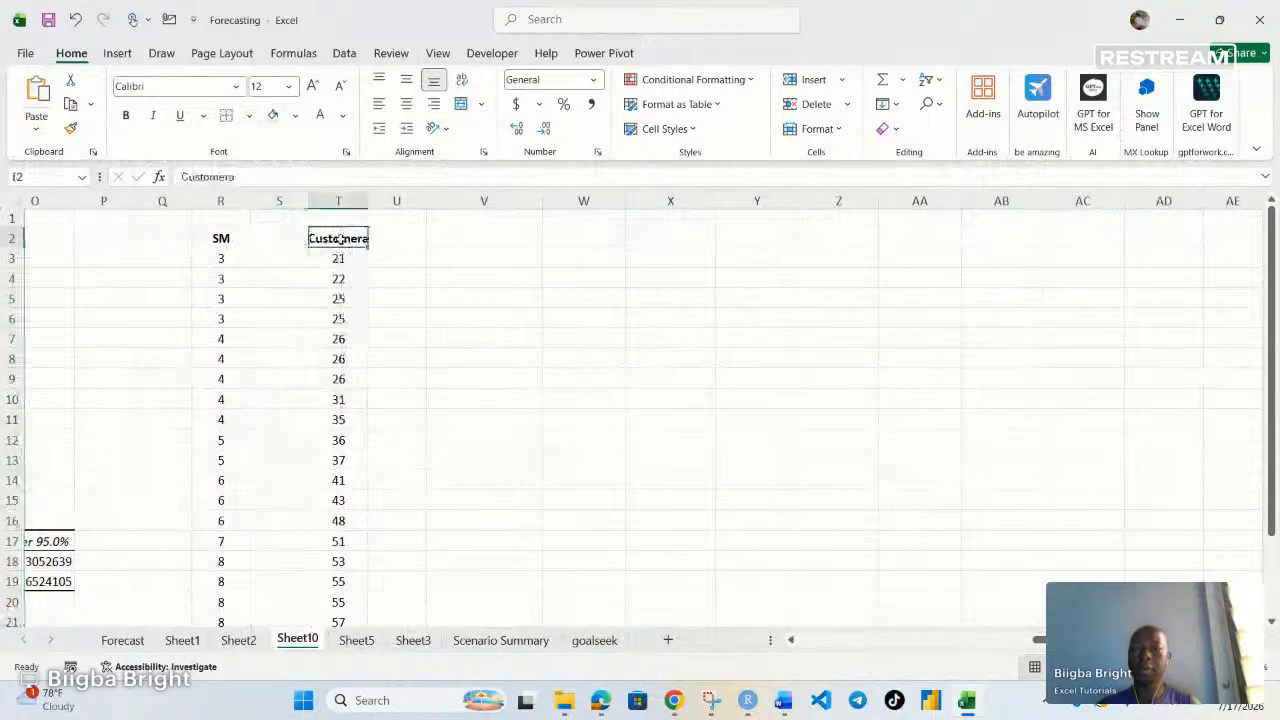
left_click_drag(338, 239, 330, 585)
left_click_drag(307, 530, 283, 523)
scroll(454, 488, "up", 1)
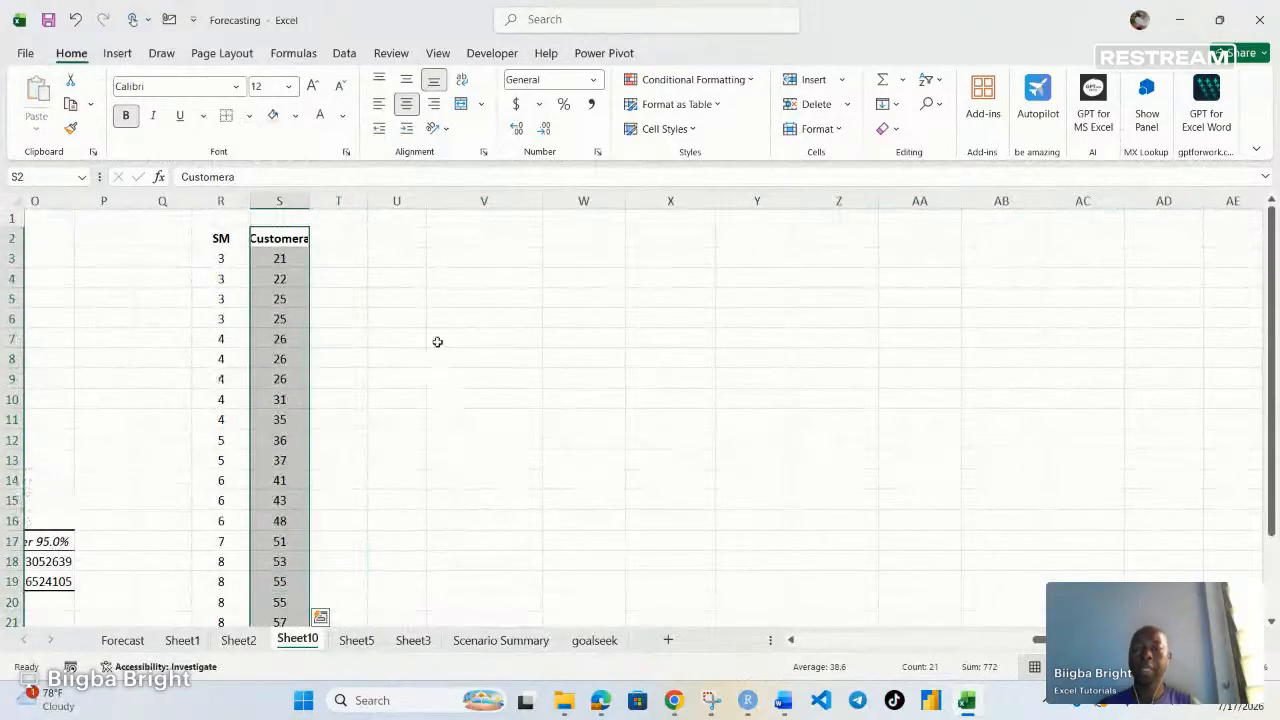
left_click(445, 340)
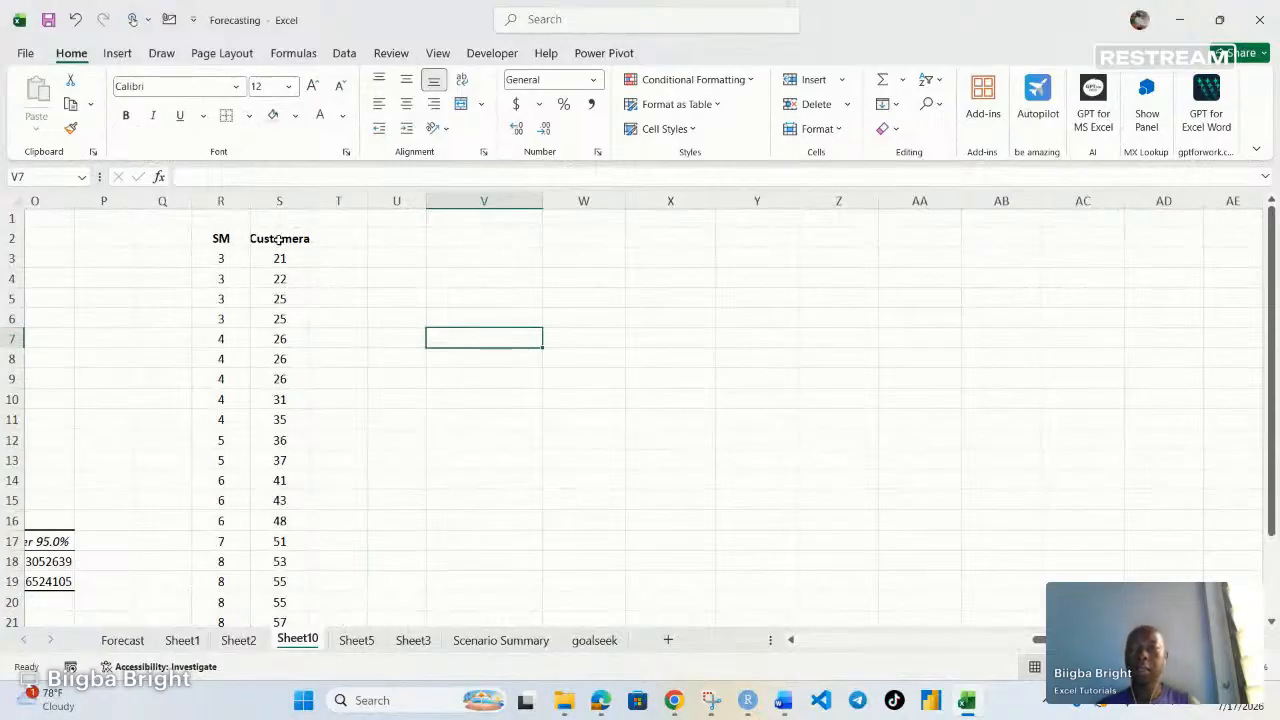
Rename the header in S2 to Customers
left_click(305, 238)
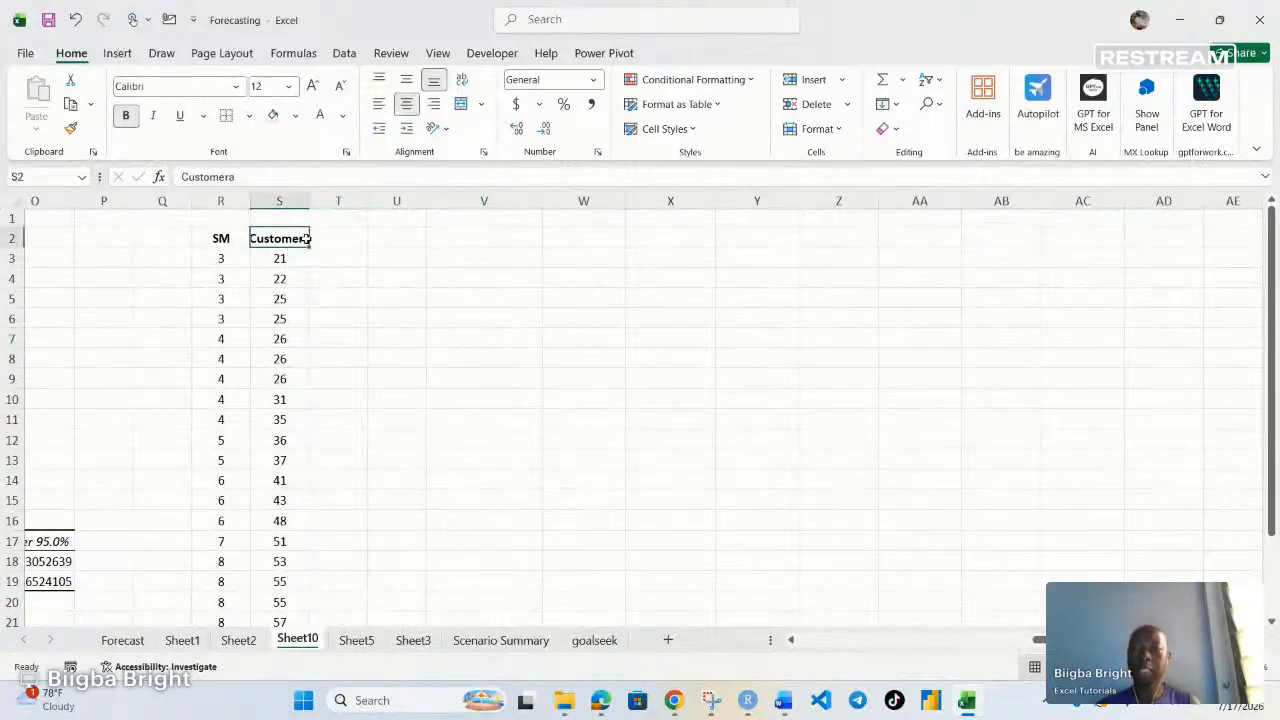
double_click(303, 238)
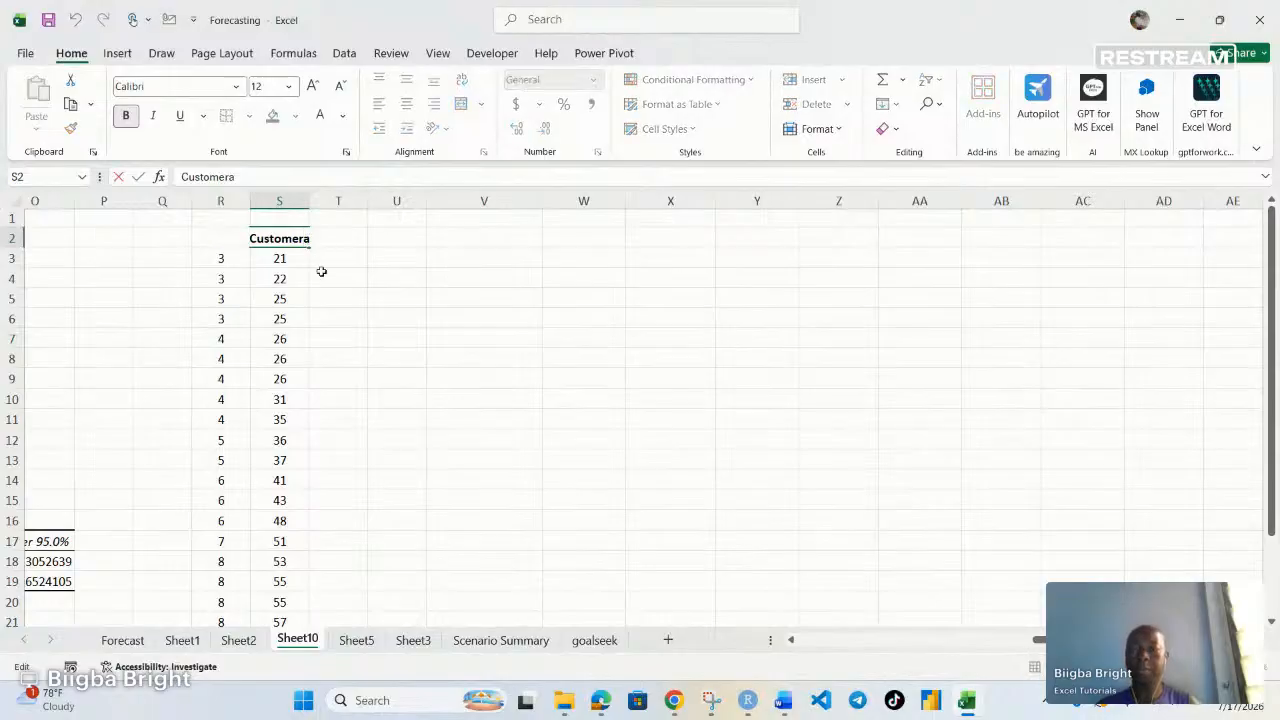
key("BackSpace")
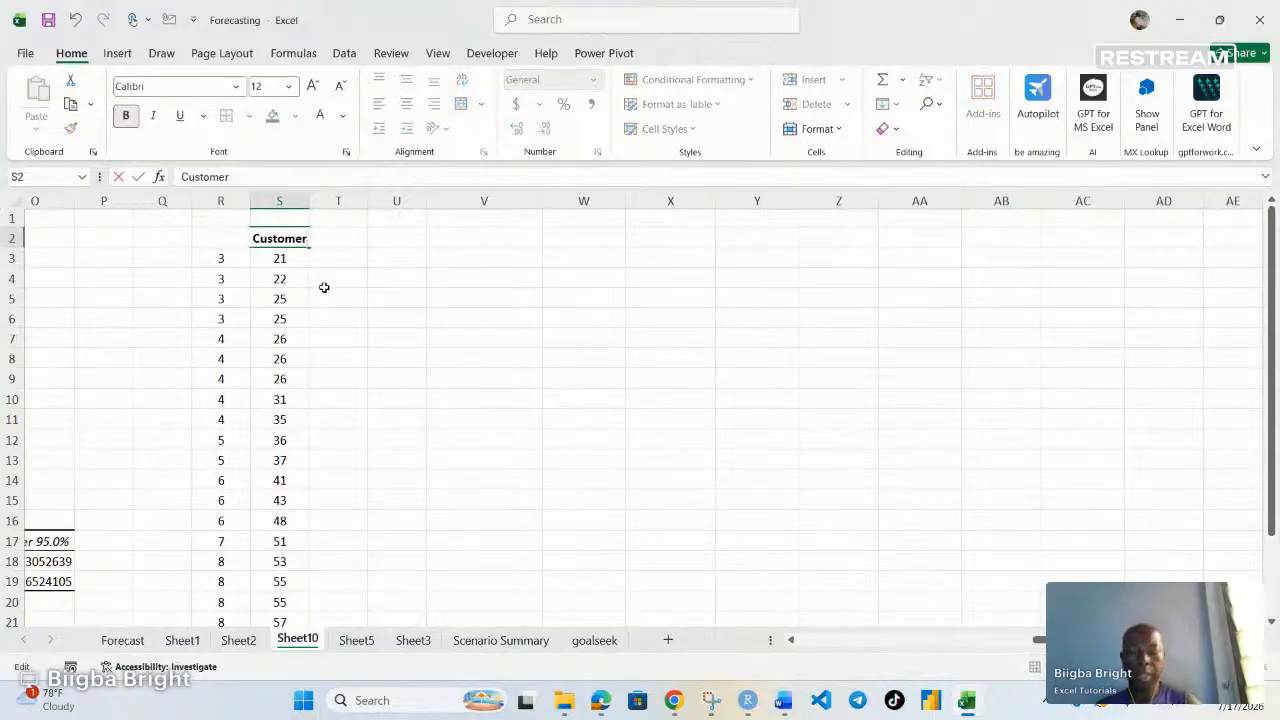
type("s")
left_click(392, 333)
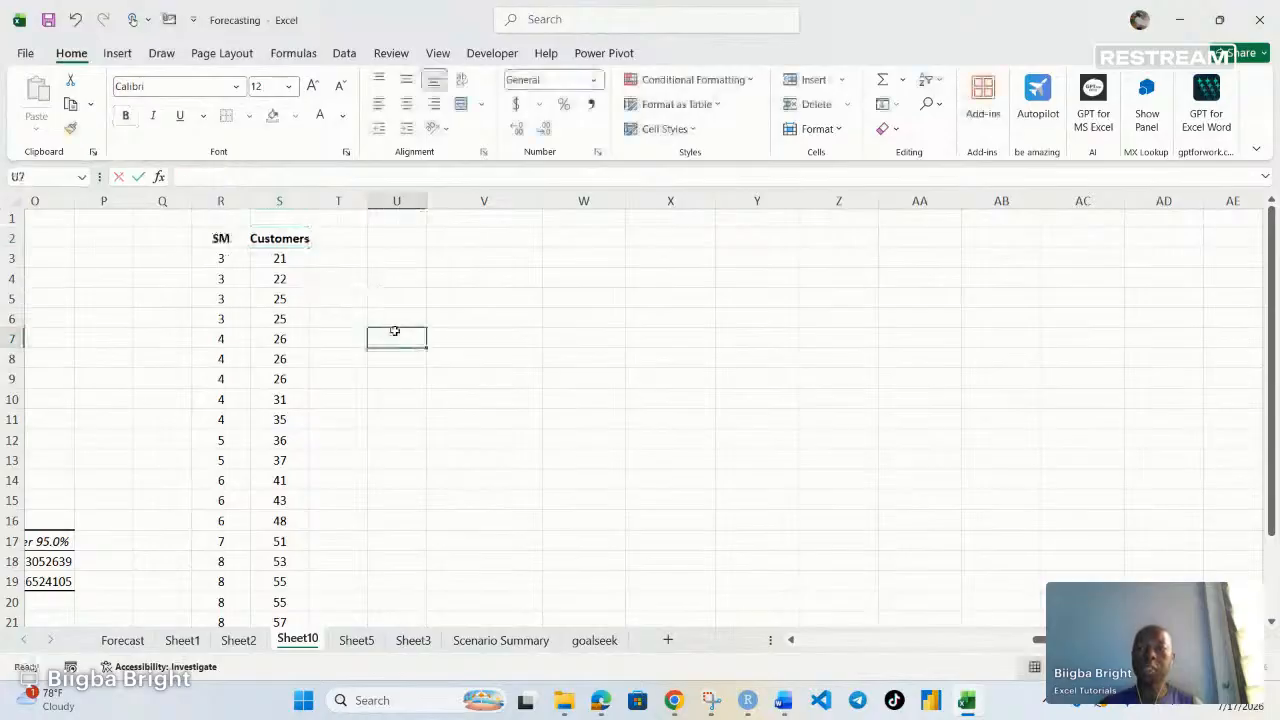
Widen column S to fit the Customers header
left_click(240, 197)
mouse_move(250, 200)
left_mouse_down()
mouse_move(213, 200)
mouse_move(340, 202)
left_mouse_up()
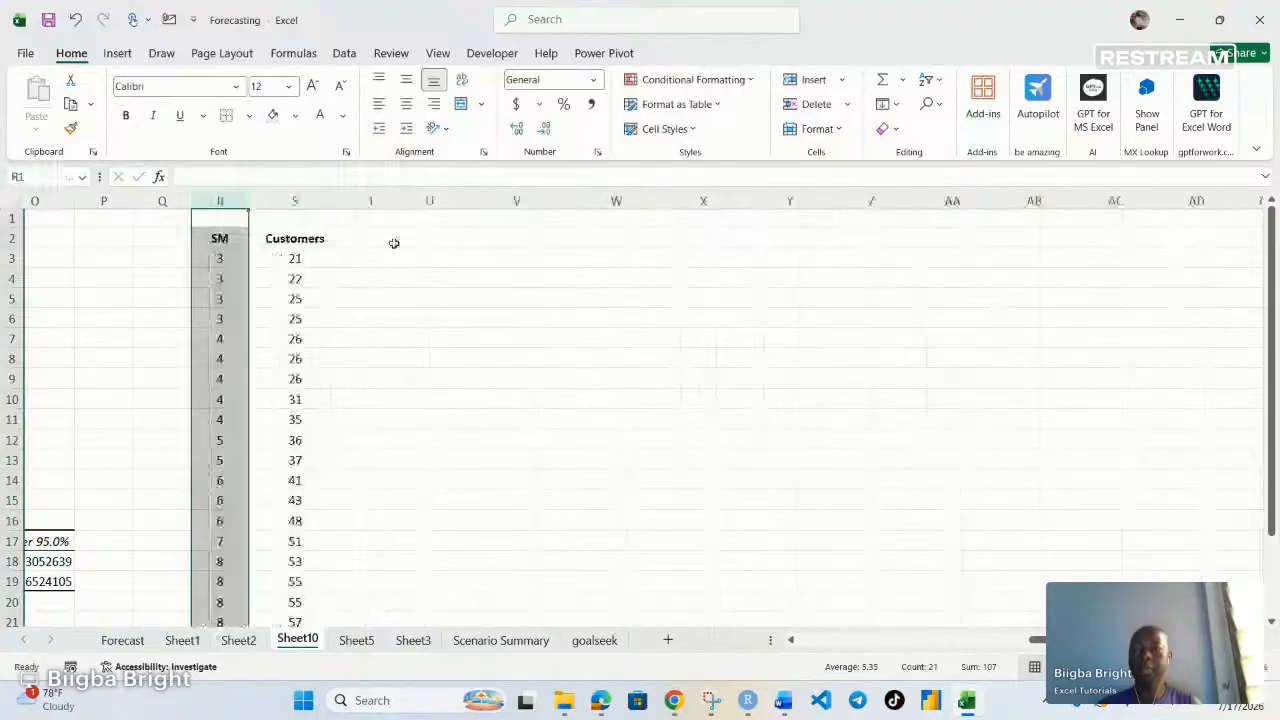
left_click(566, 292)
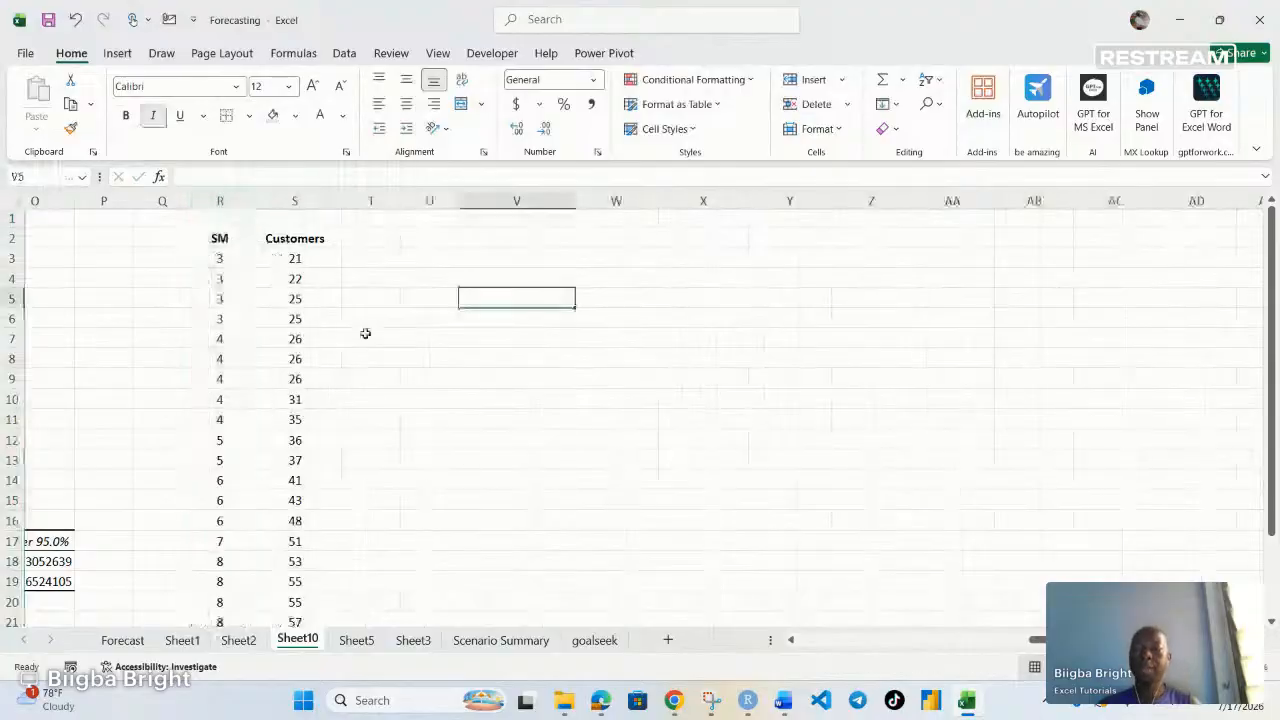
scroll(365, 333, "down", 1)
scroll(285, 299, "up", 1)
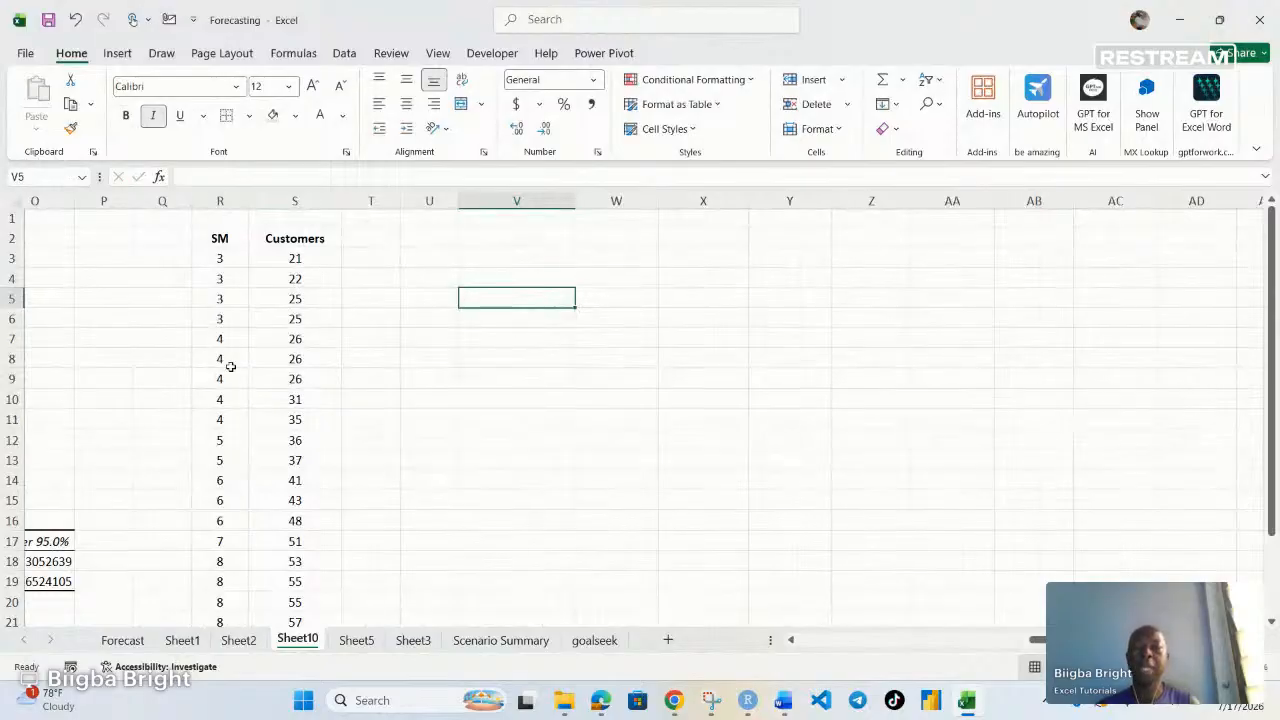
Enter 11 in cell U1
left_click(431, 219)
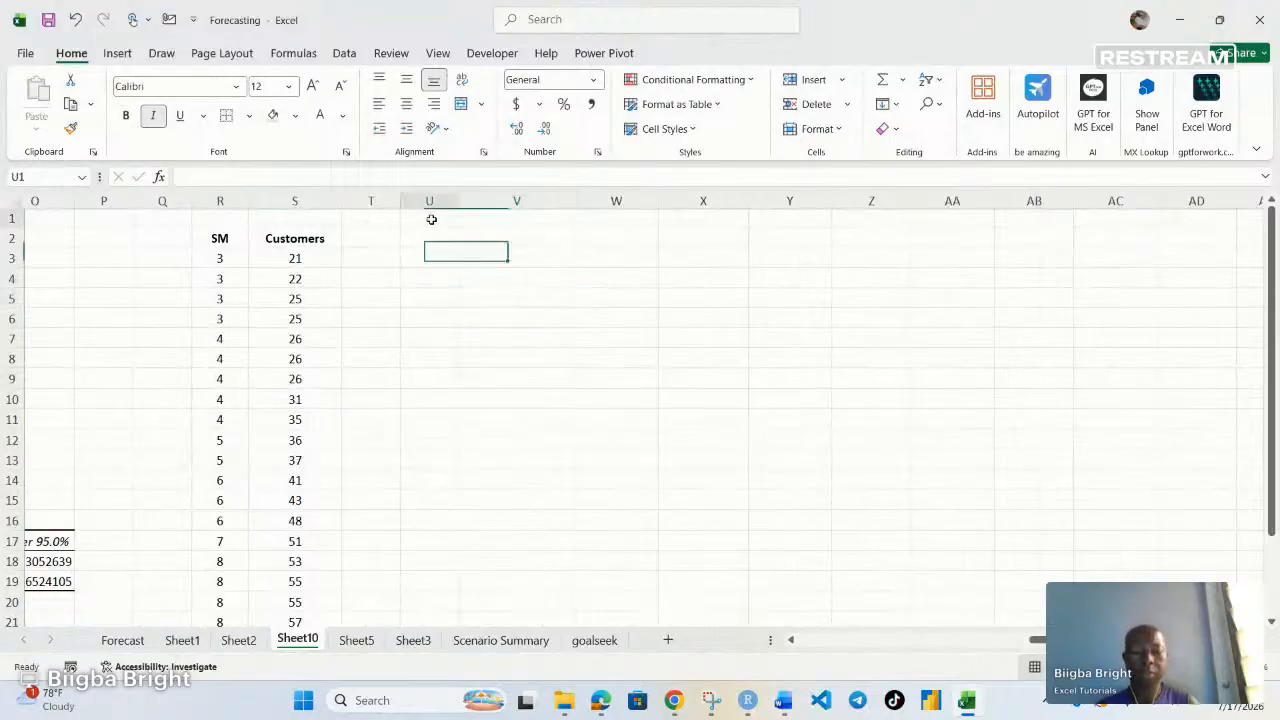
type("11")
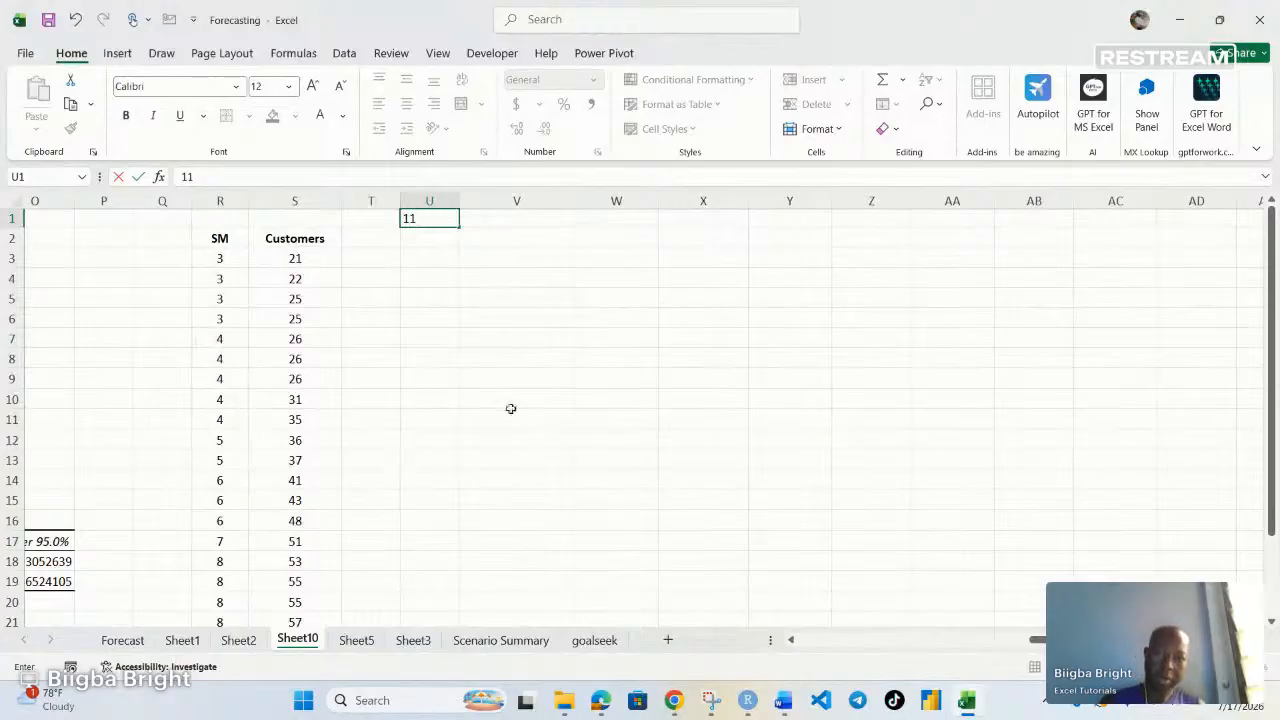
Open the Regression tool from Data Analysis
left_click(342, 56)
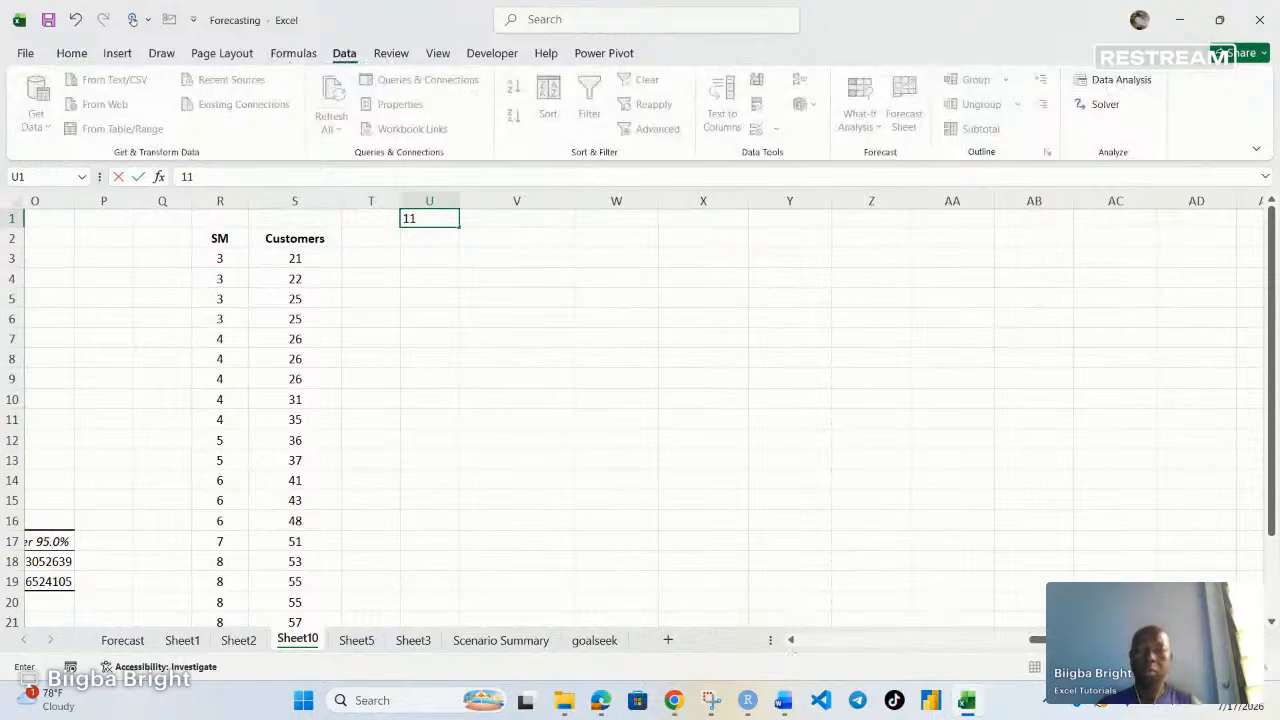
left_click(723, 418)
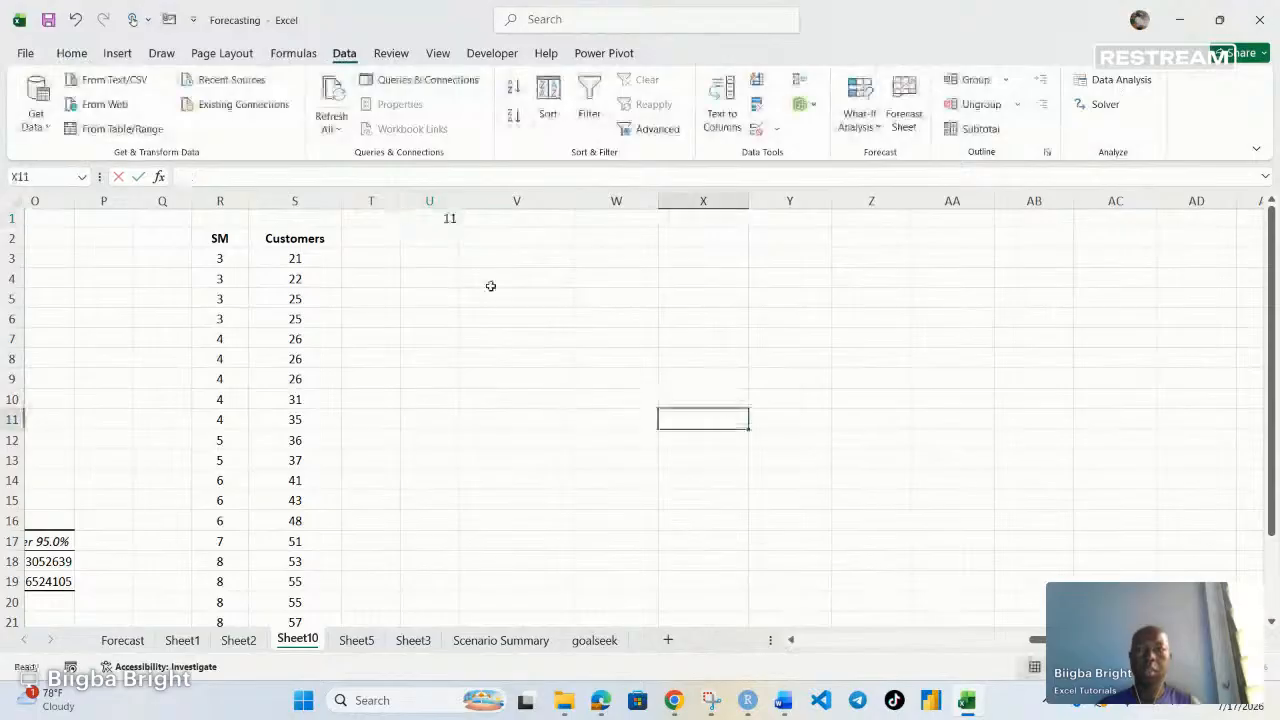
left_click(1112, 80)
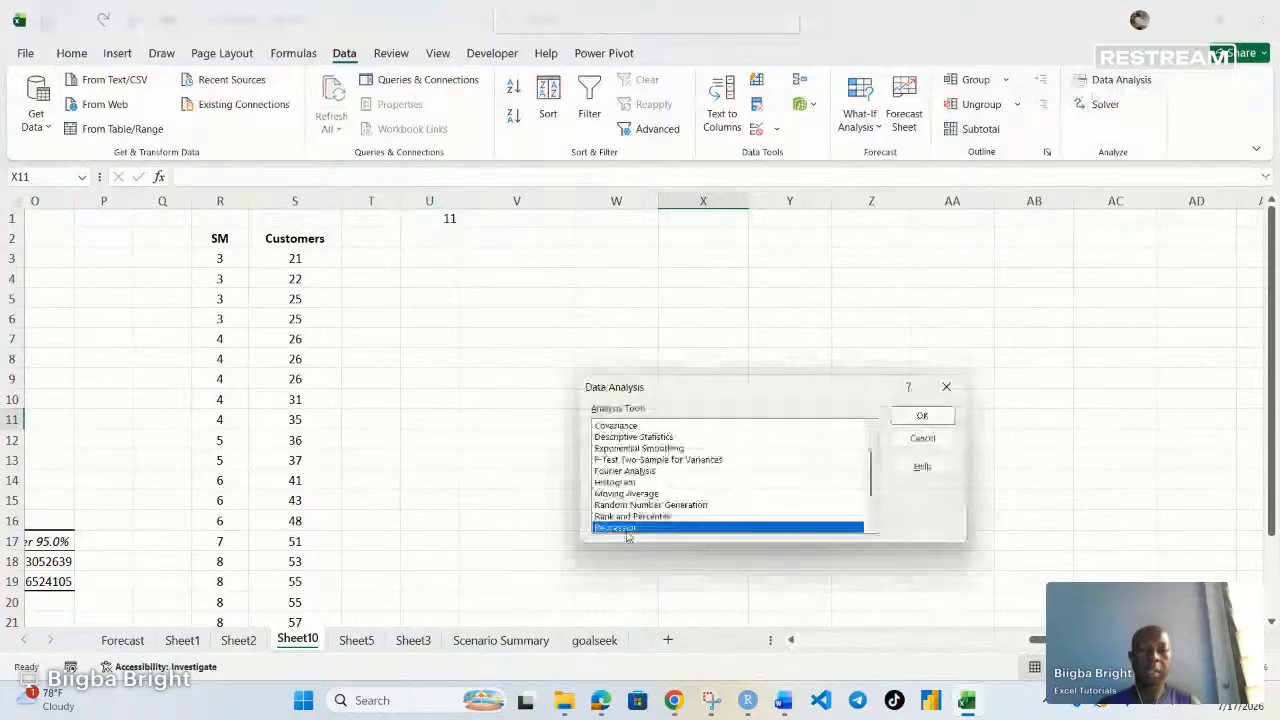
left_click(922, 416)
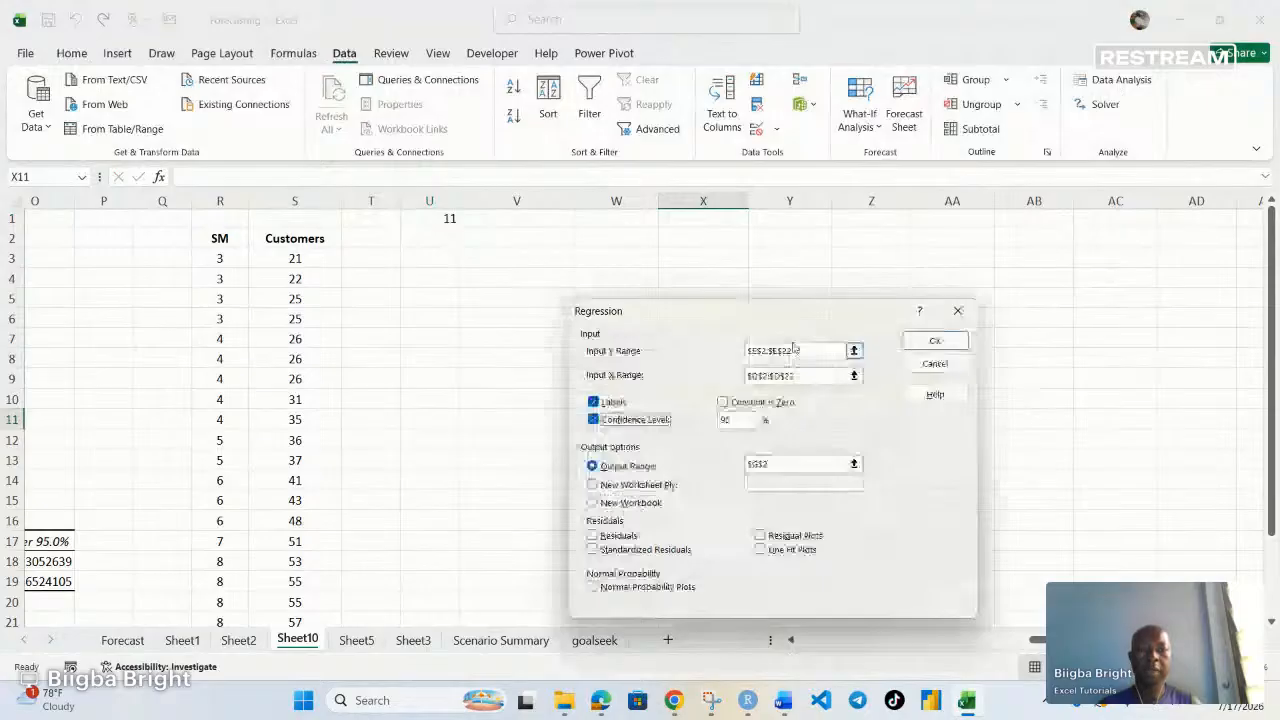
Clear the Input Y Range, Input X Range and Output Range fields in the Regression dialog
key("BackSpace")
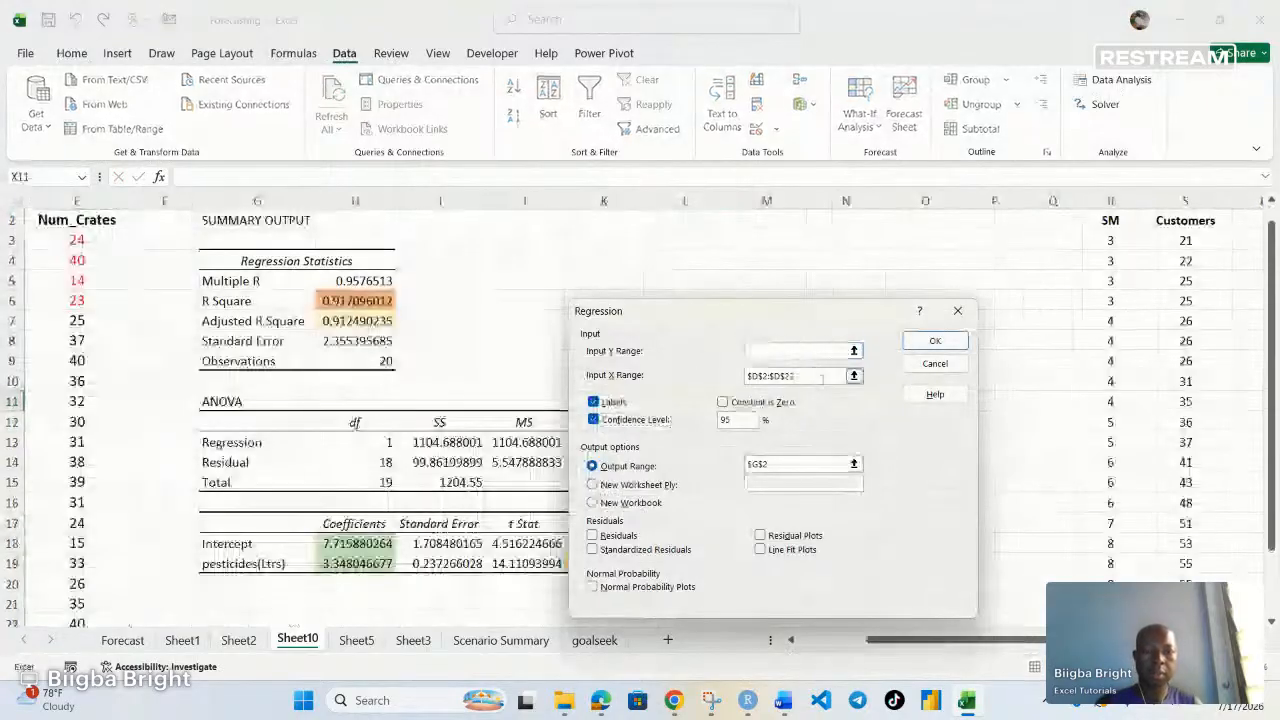
left_click_drag(822, 379, 738, 380)
key("BackSpace")
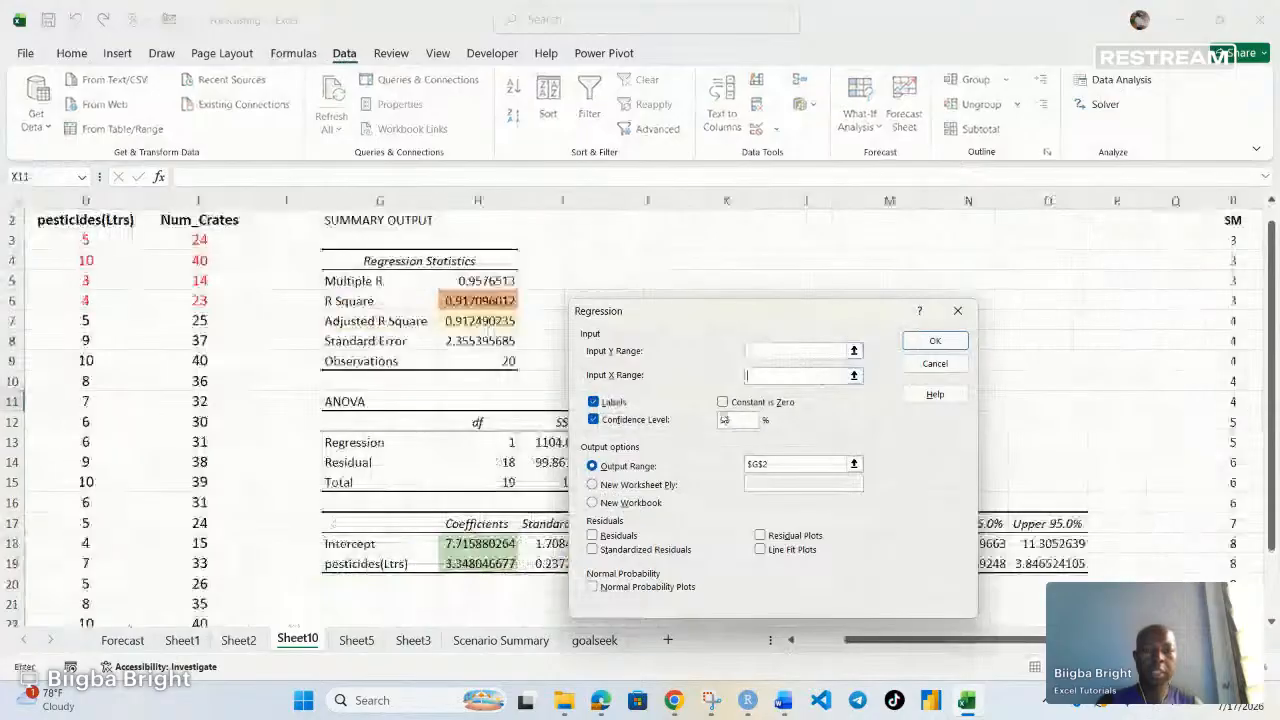
left_click_drag(782, 464, 693, 464)
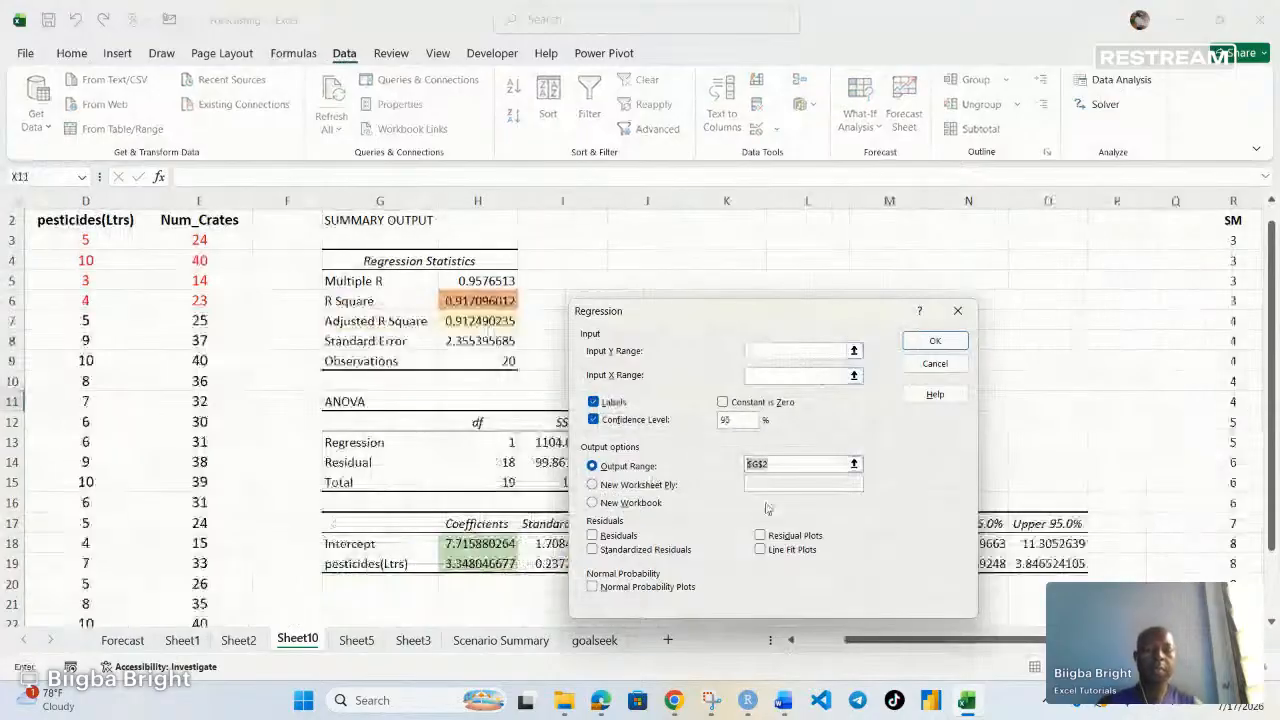
key("BackSpace")
left_click(770, 351)
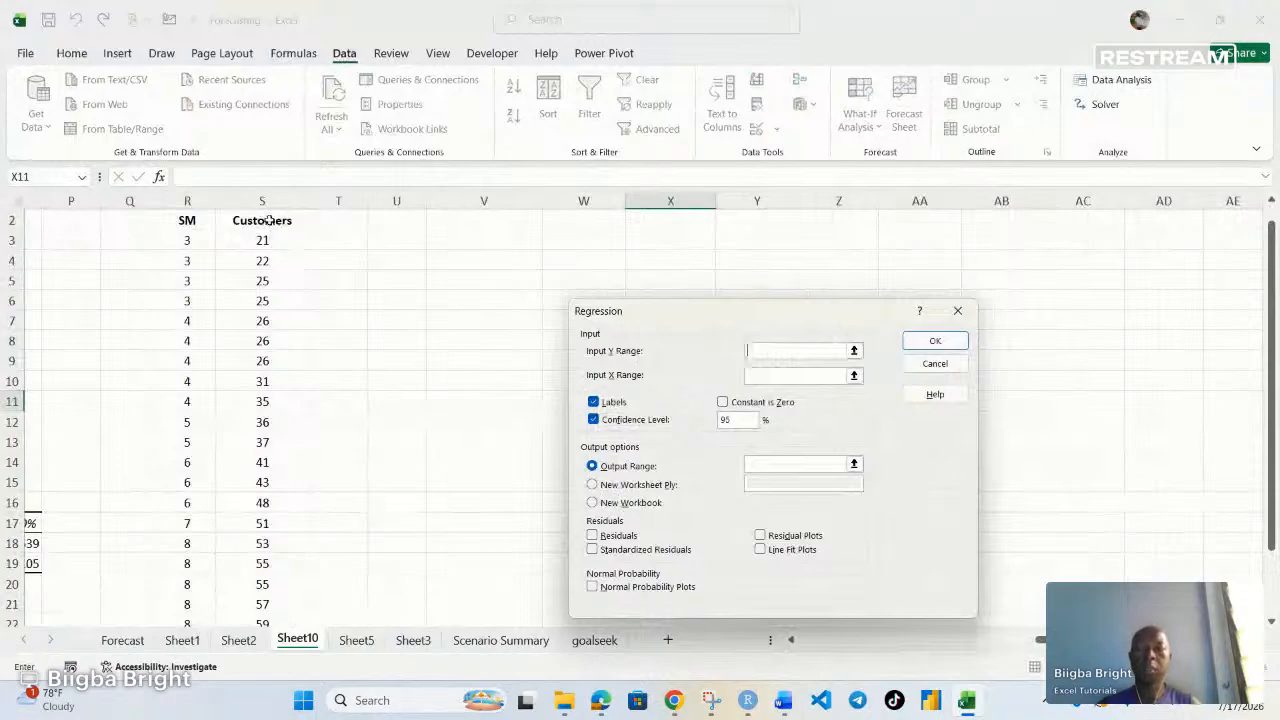
left_click_drag(274, 224, 275, 566)
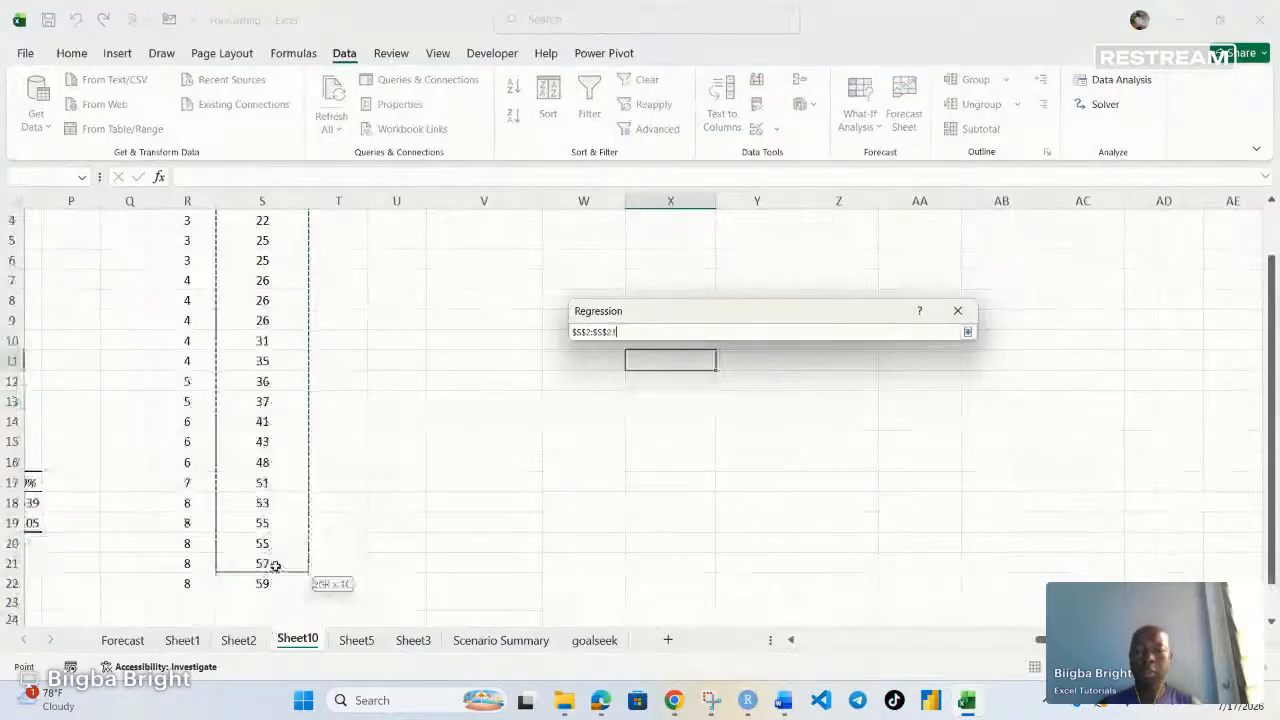
left_click(278, 579)
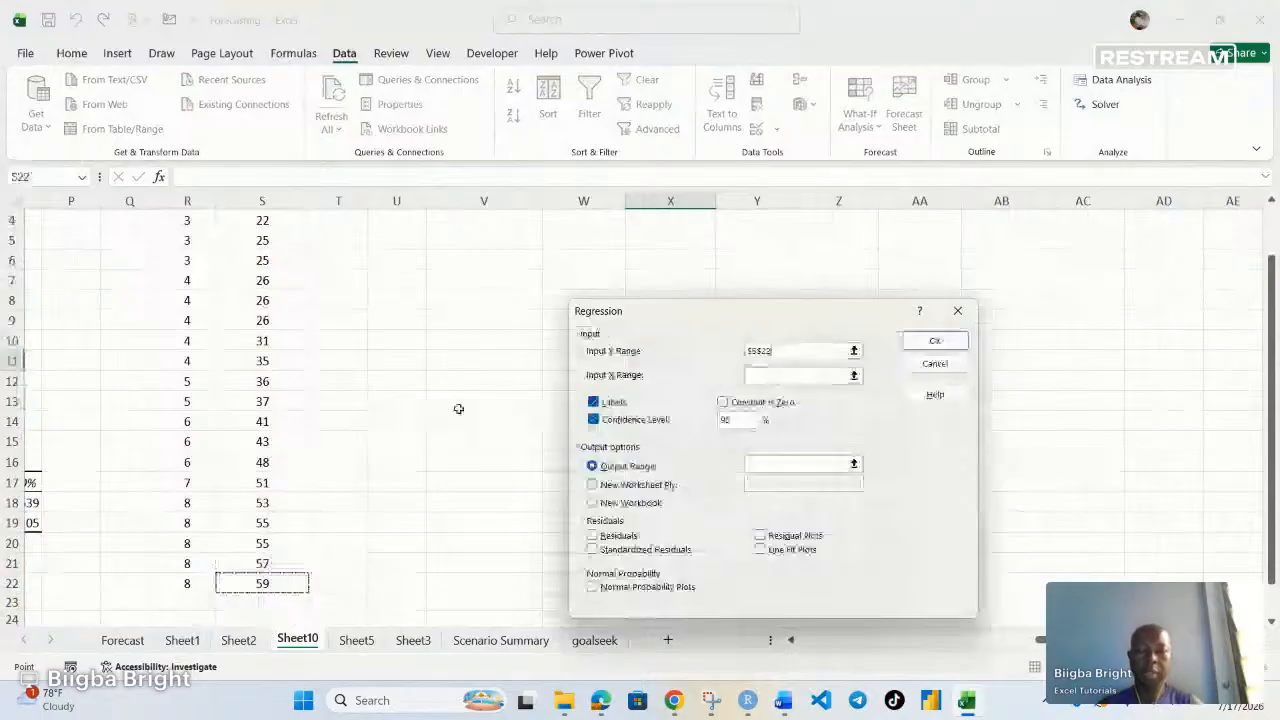
key("BackSpace")
key("BackSpace")
key("BackSpace")
key("BackSpace")
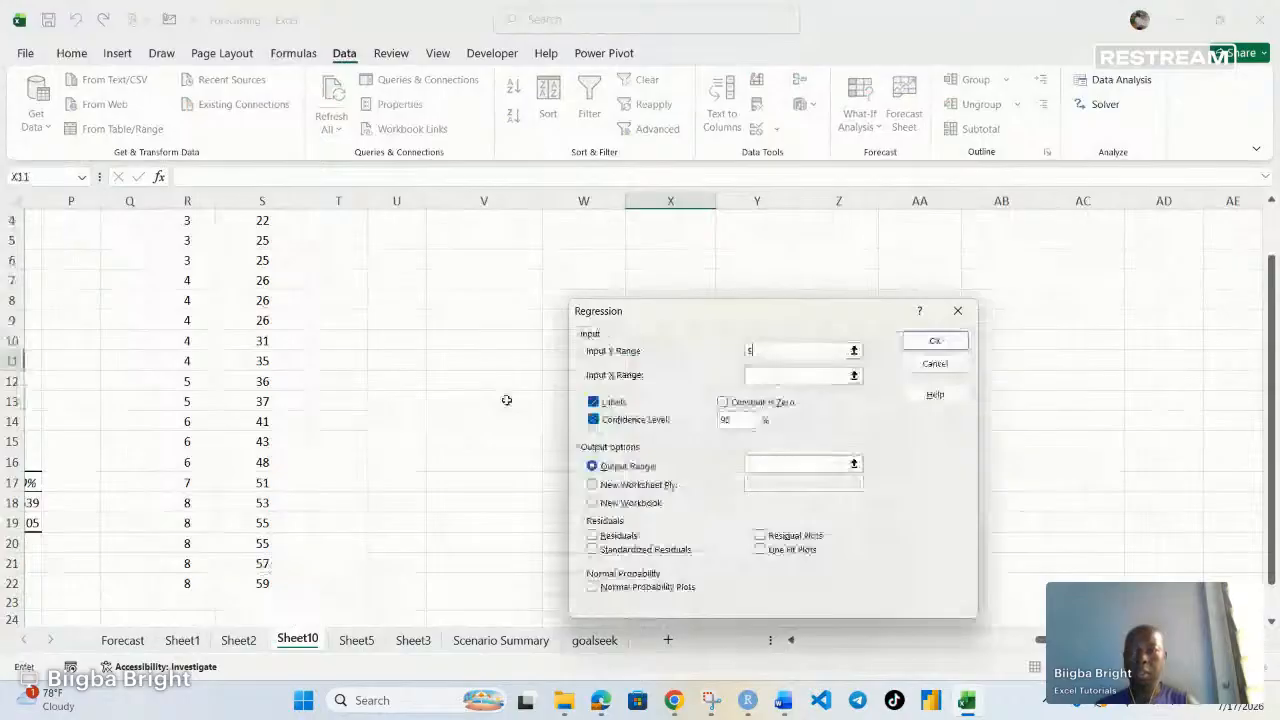
key("BackSpace")
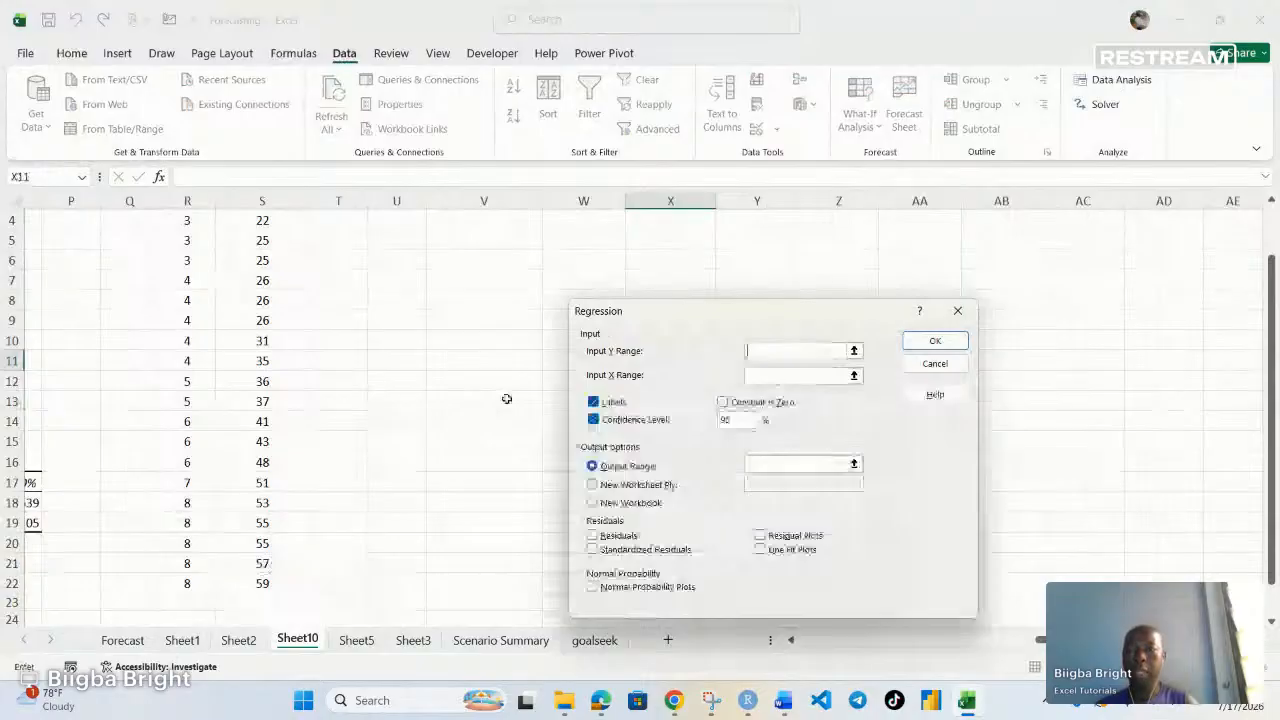
Run the regression with Customers S2:S22 as Y, SM R2:R22 as X, labels on, output at U3
scroll(258, 337, "up", 1)
scroll(258, 337, "up", 1)
left_click_drag(262, 230, 268, 536)
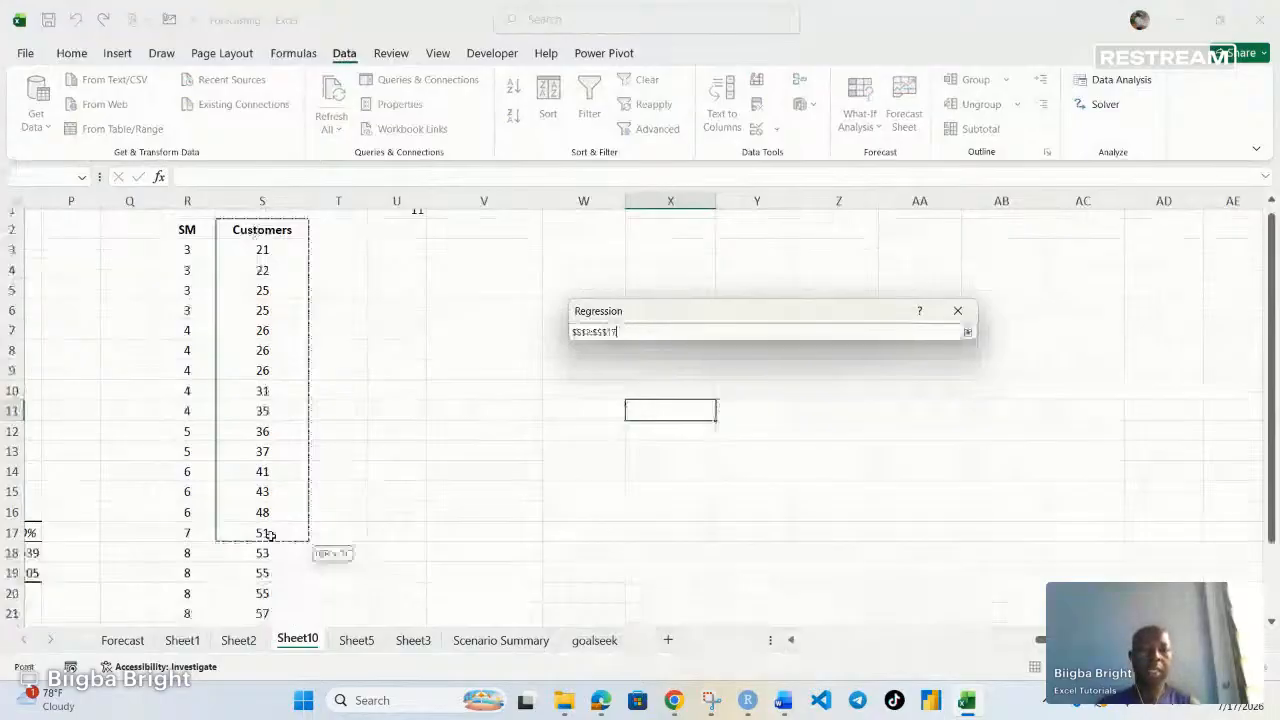
left_click_drag(268, 535, 262, 615)
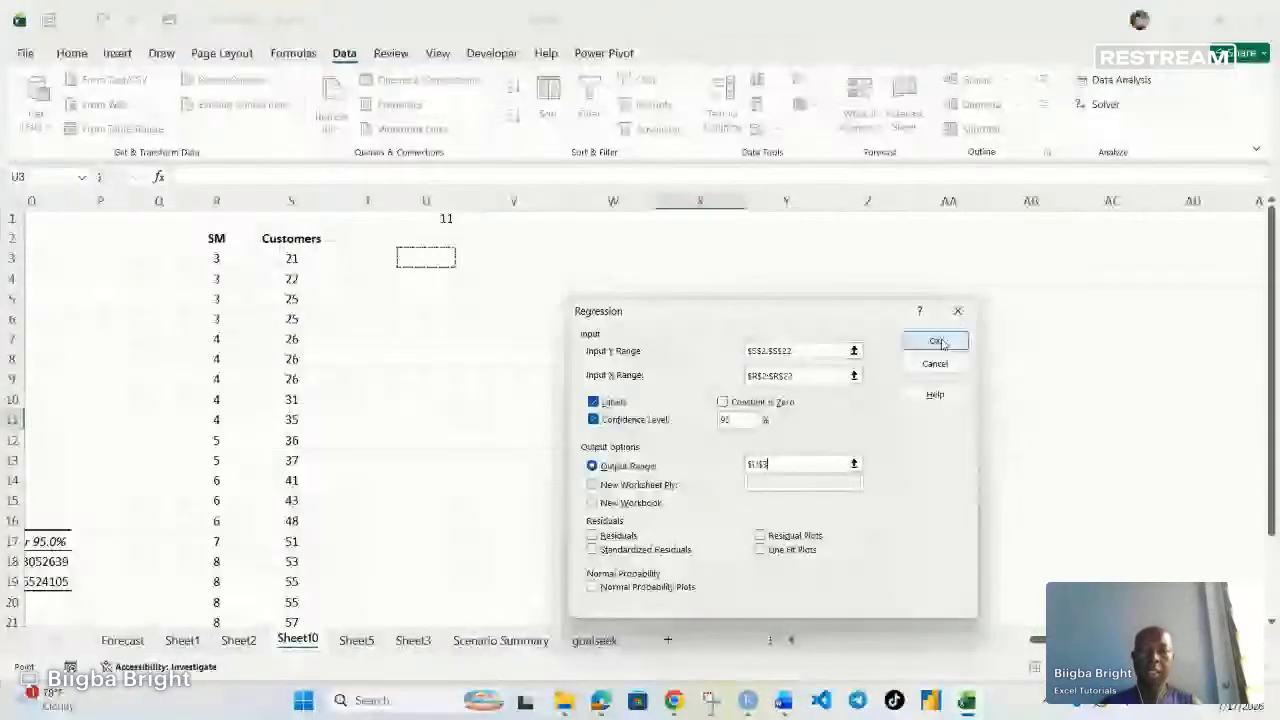
key("Return")
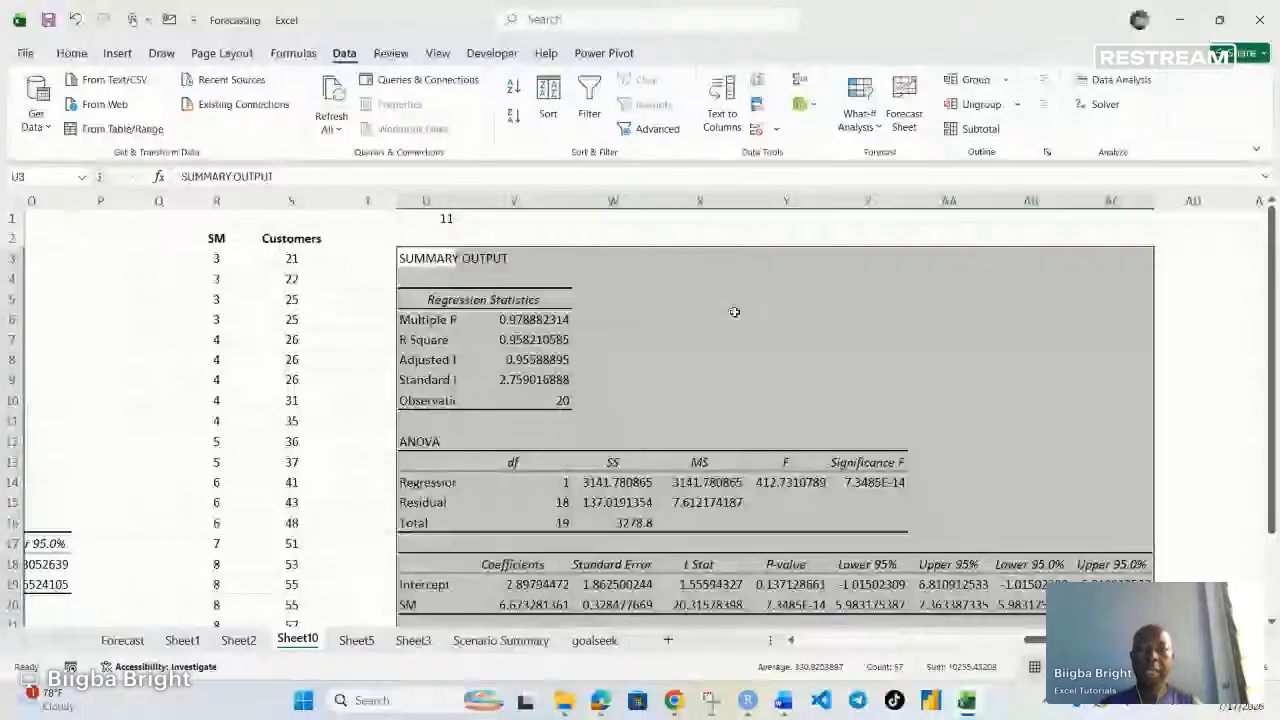
Highlight the Adjusted R Square value in the new output with a fill color
scroll(660, 420, "down", 1)
scroll(640, 419, "up", 1)
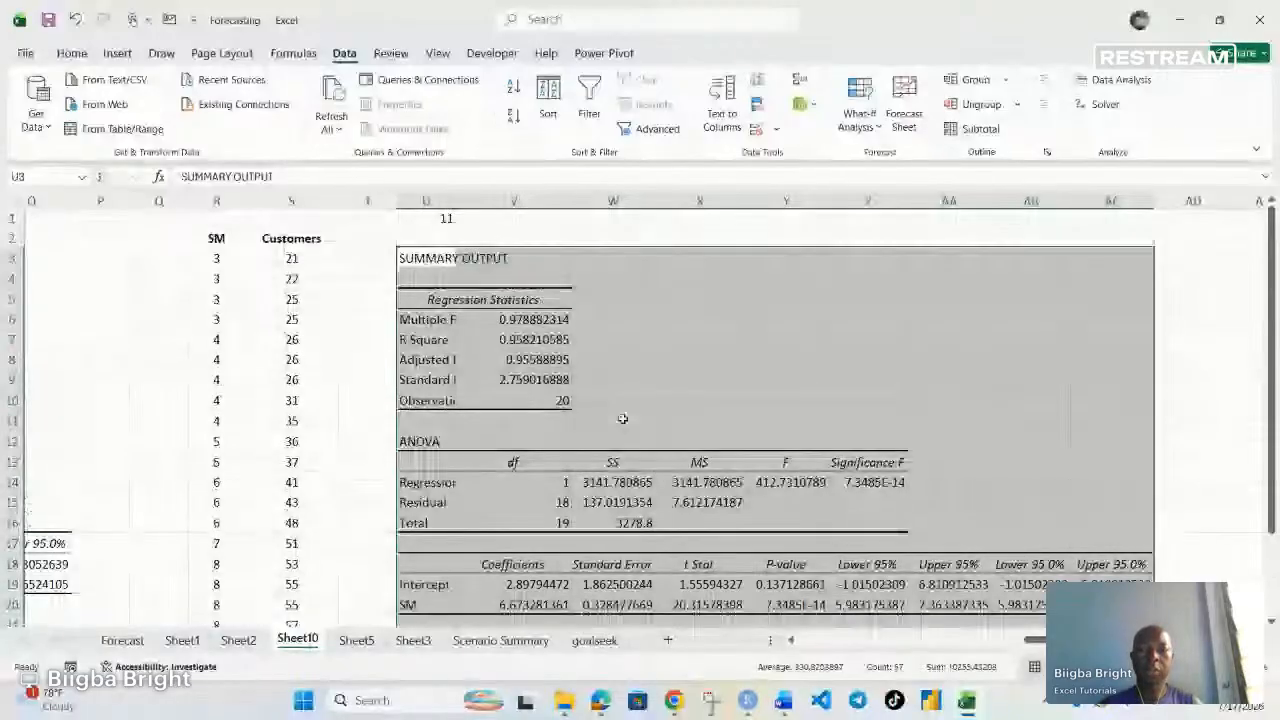
left_click(530, 340)
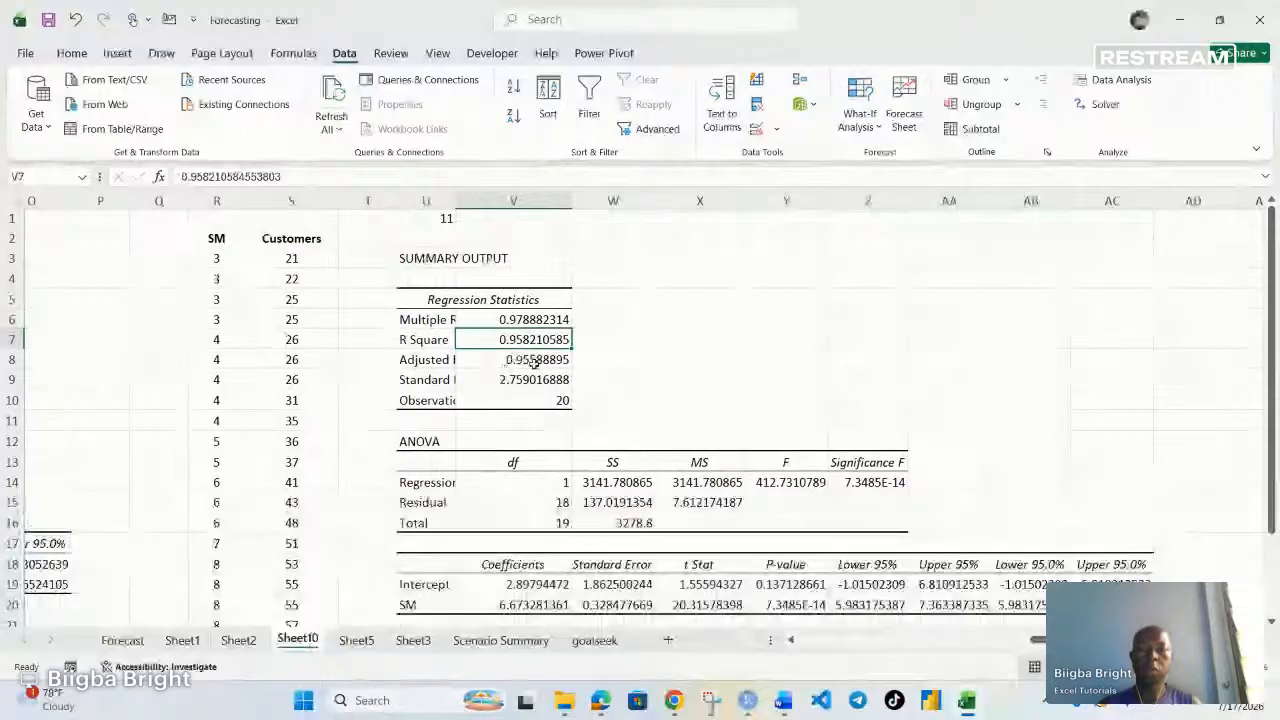
left_click(531, 366)
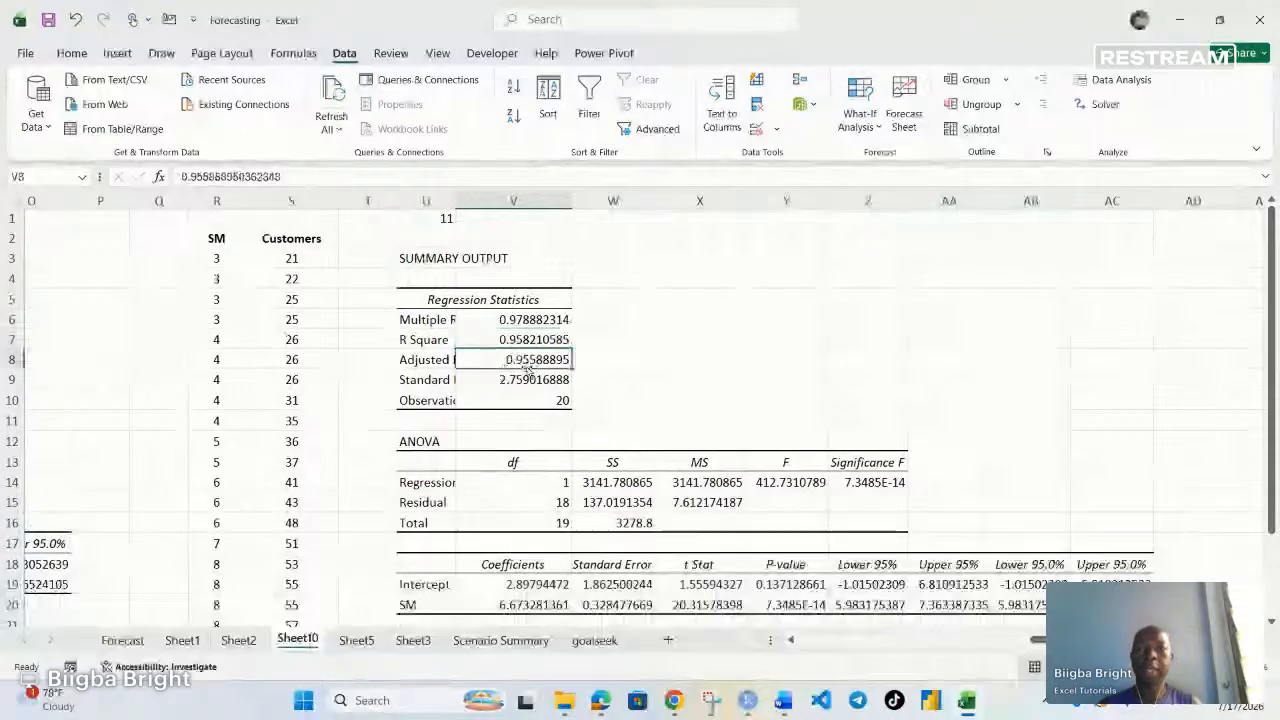
left_click(71, 53)
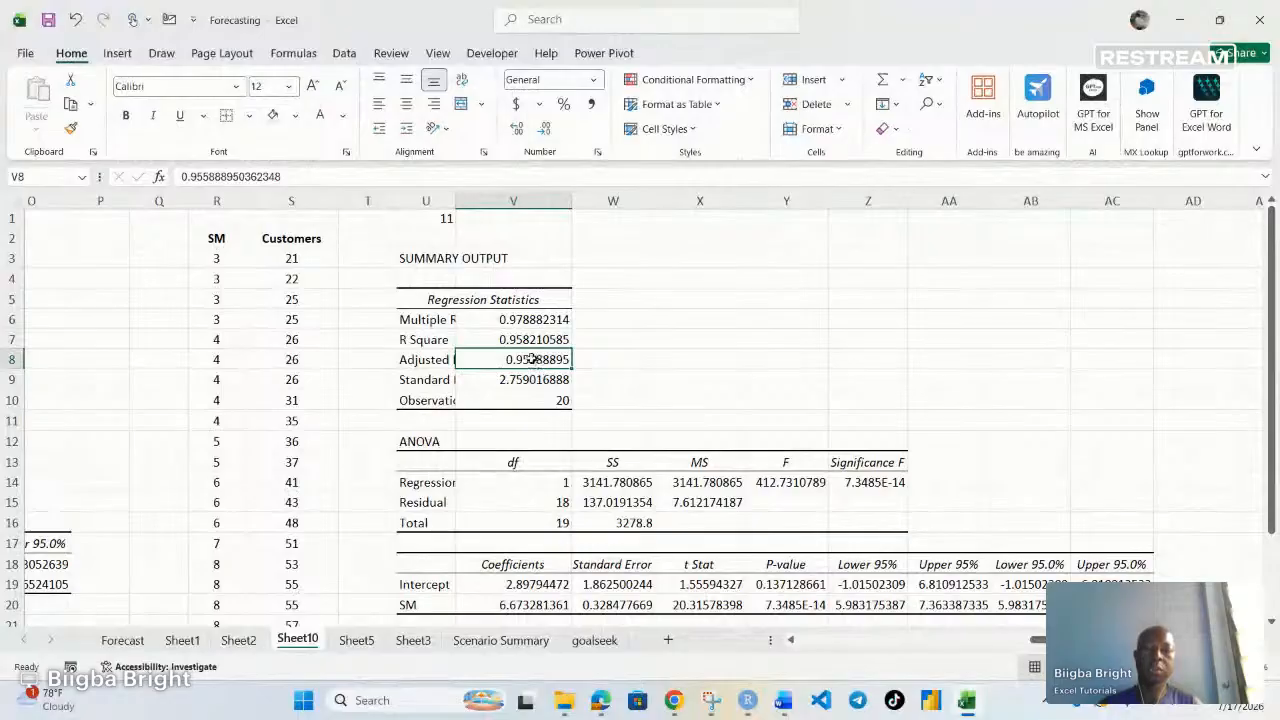
left_click(272, 114)
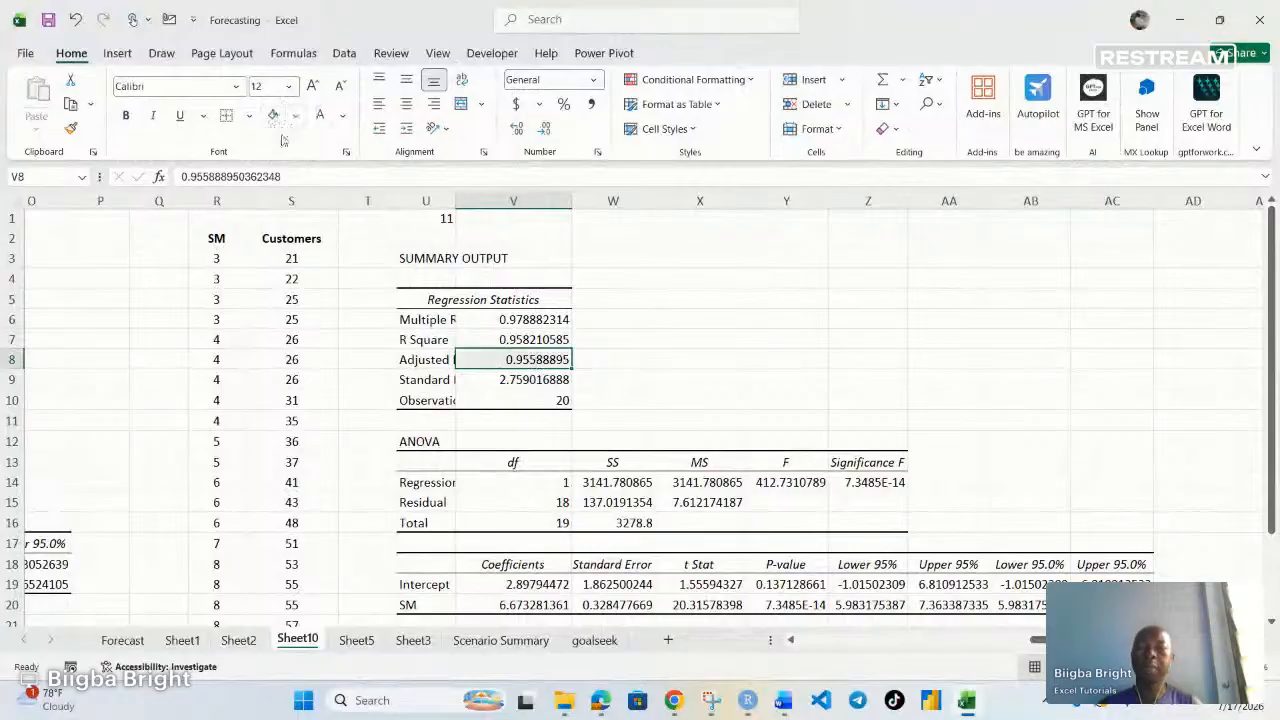
Highlight the Intercept coefficient cell in the new output with a fill color
scroll(740, 454, "down", 2)
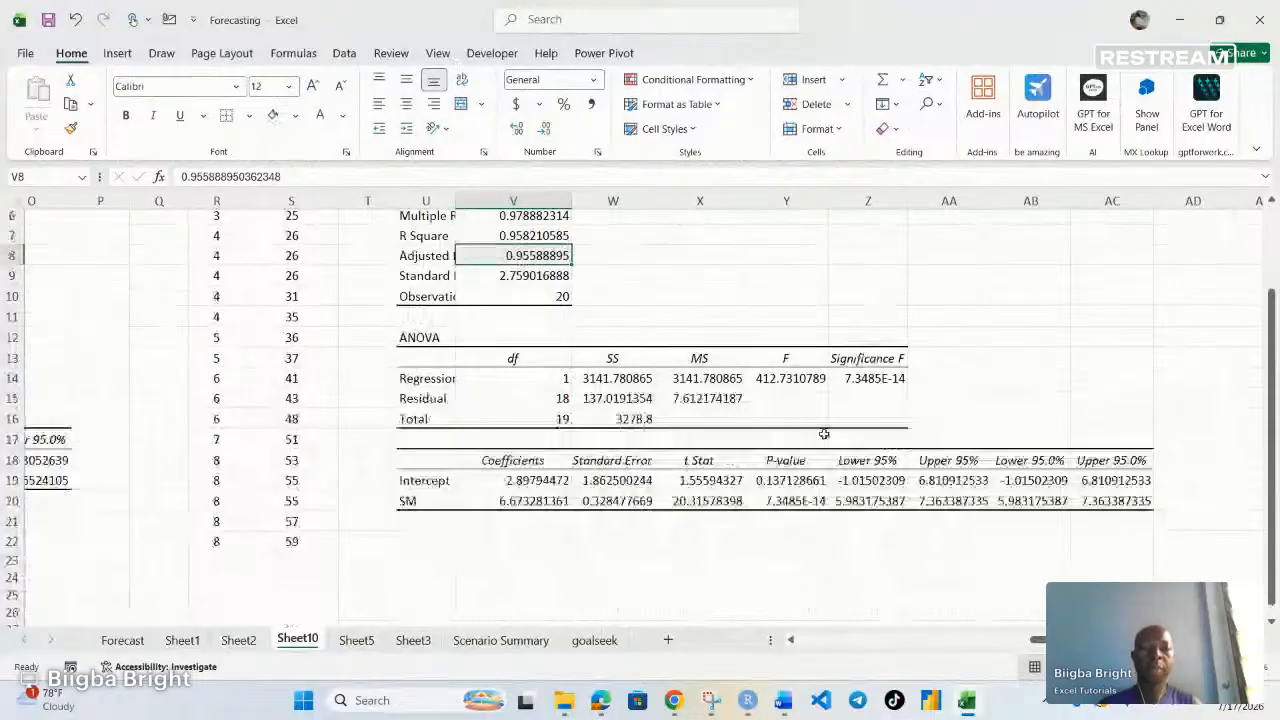
left_click(868, 378)
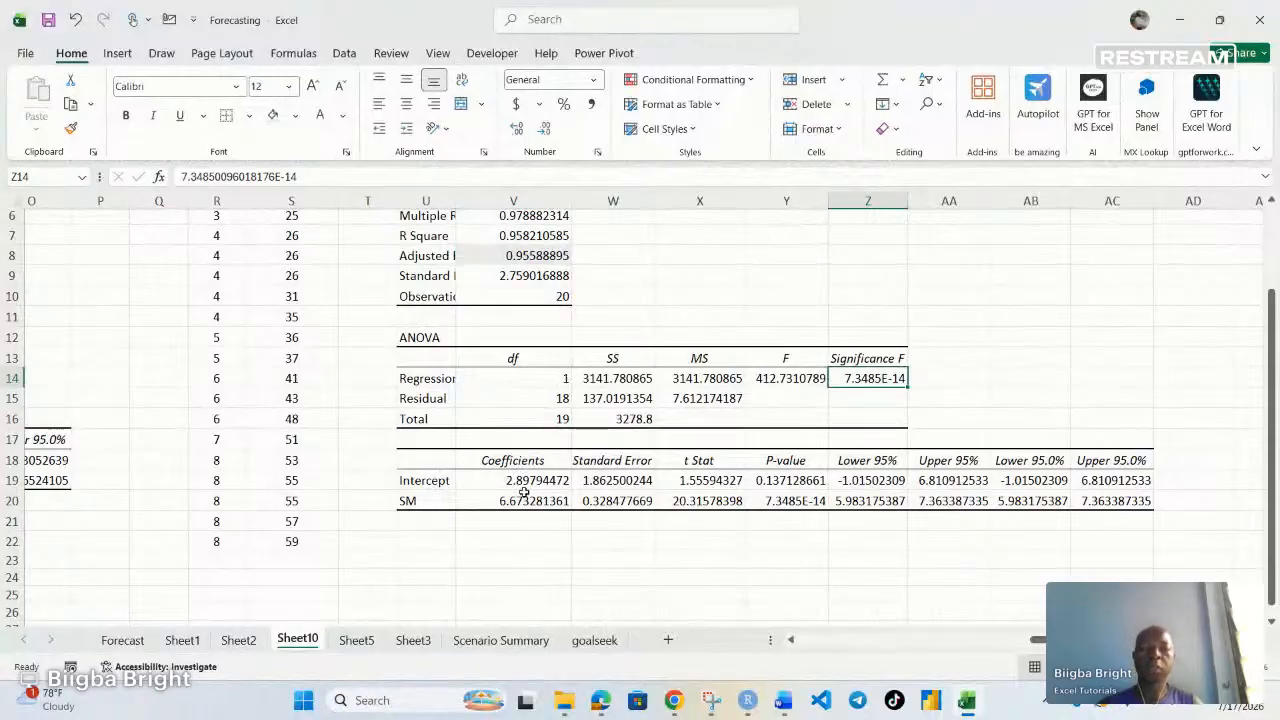
left_click(432, 483)
left_click(537, 482)
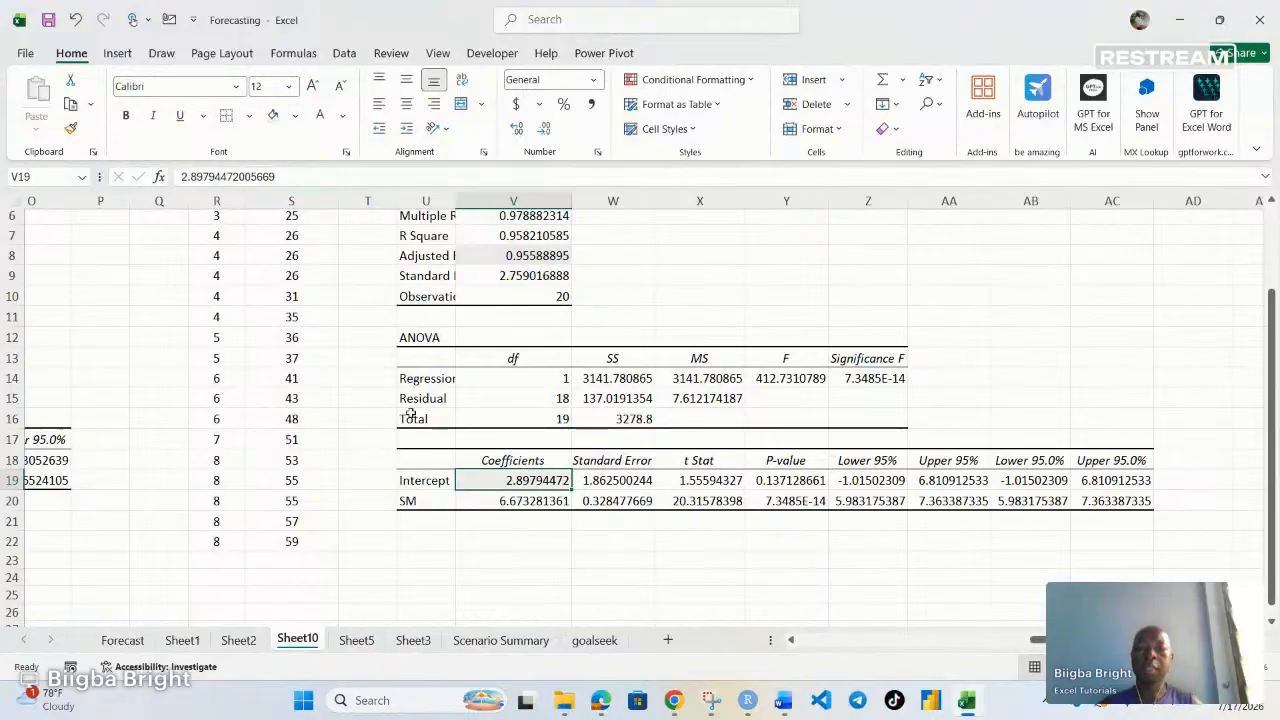
Examine the SM coefficient and the P-values for the Intercept and SM rows
left_click(526, 501)
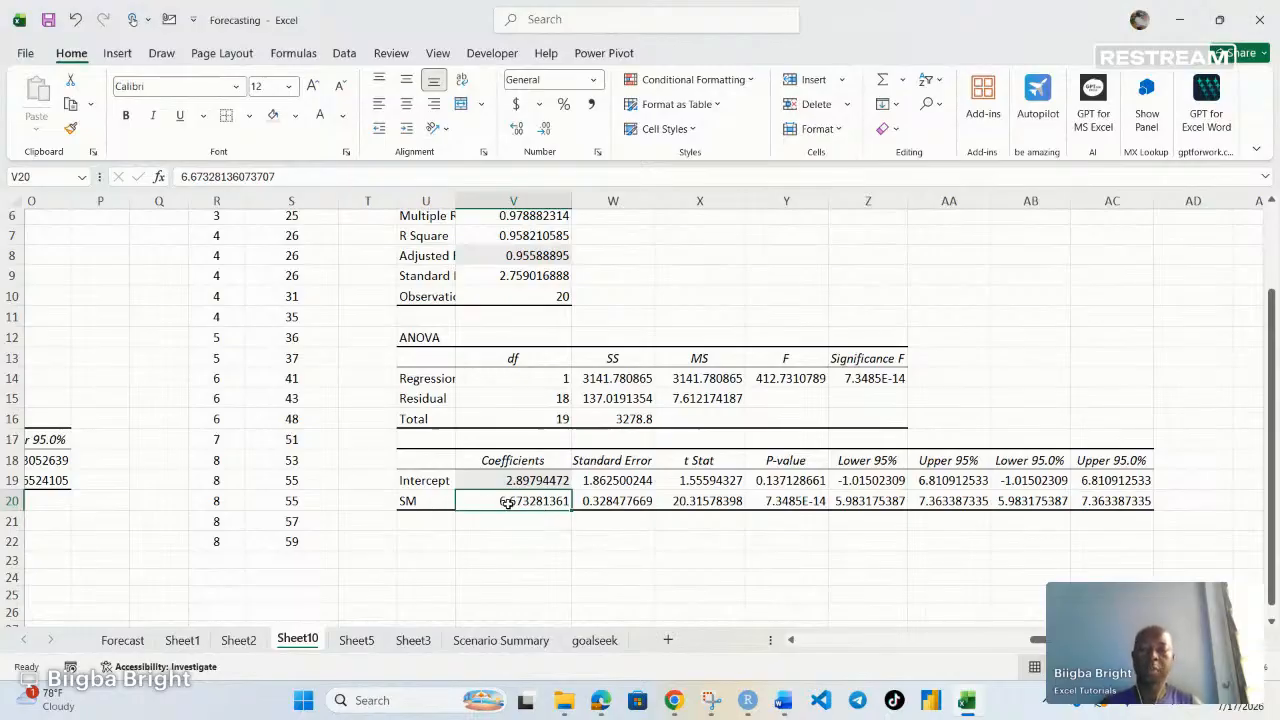
left_click(425, 503)
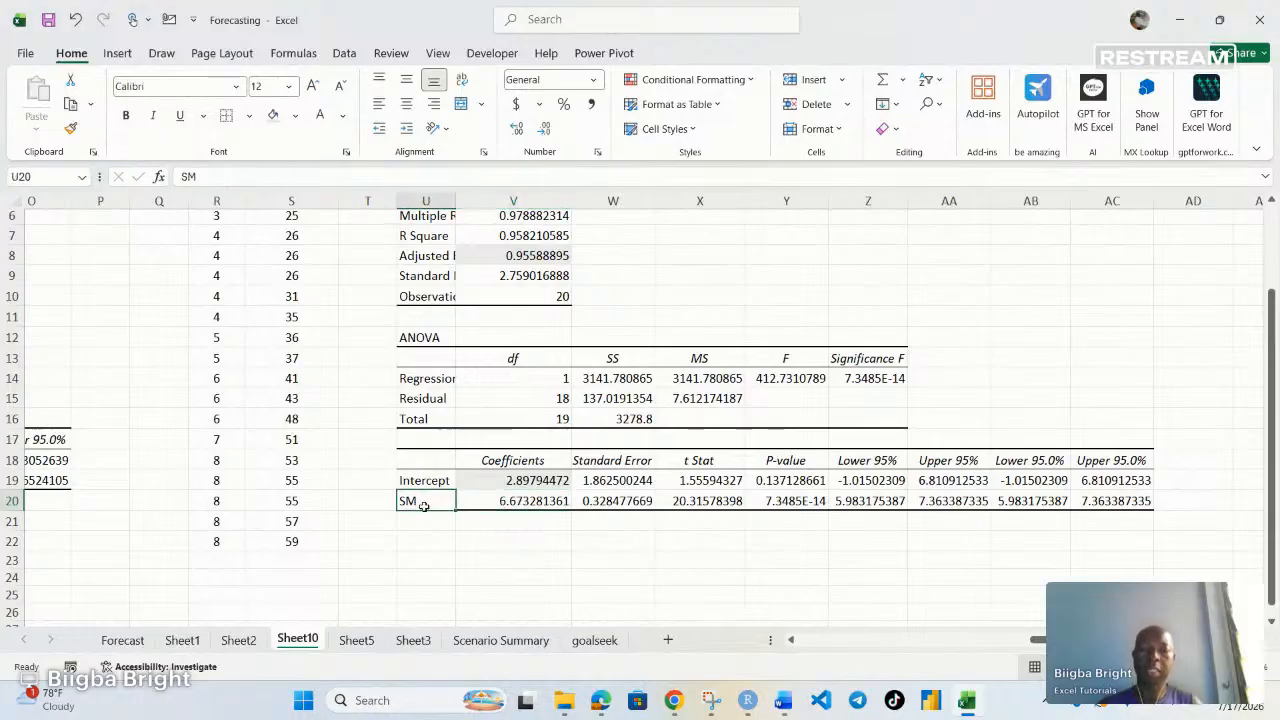
left_click(804, 485)
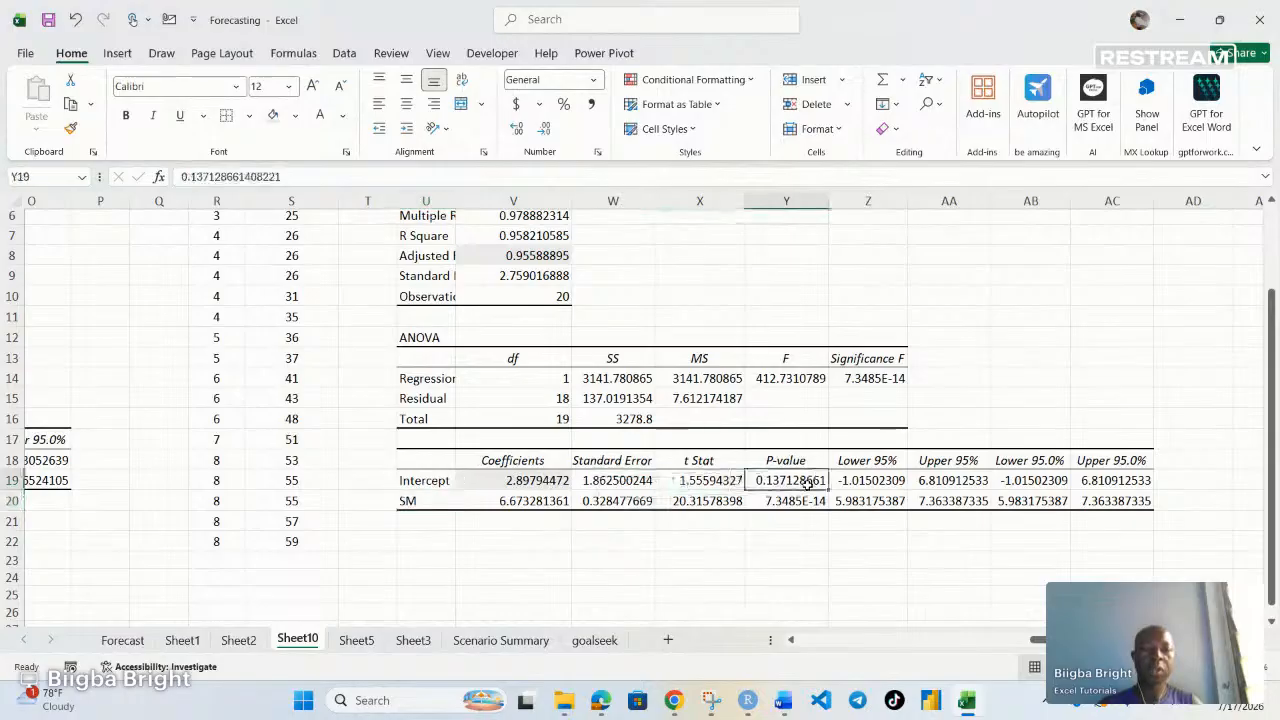
left_click(812, 500)
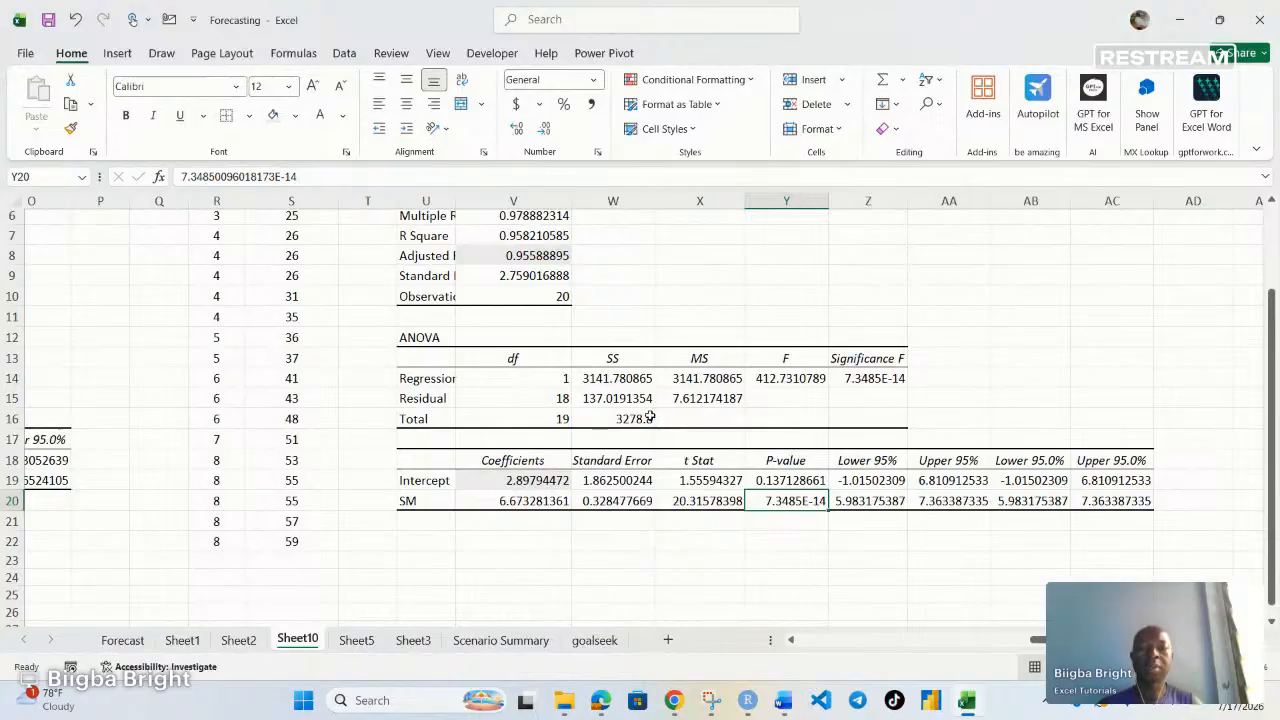
scroll(660, 470, "down", 2)
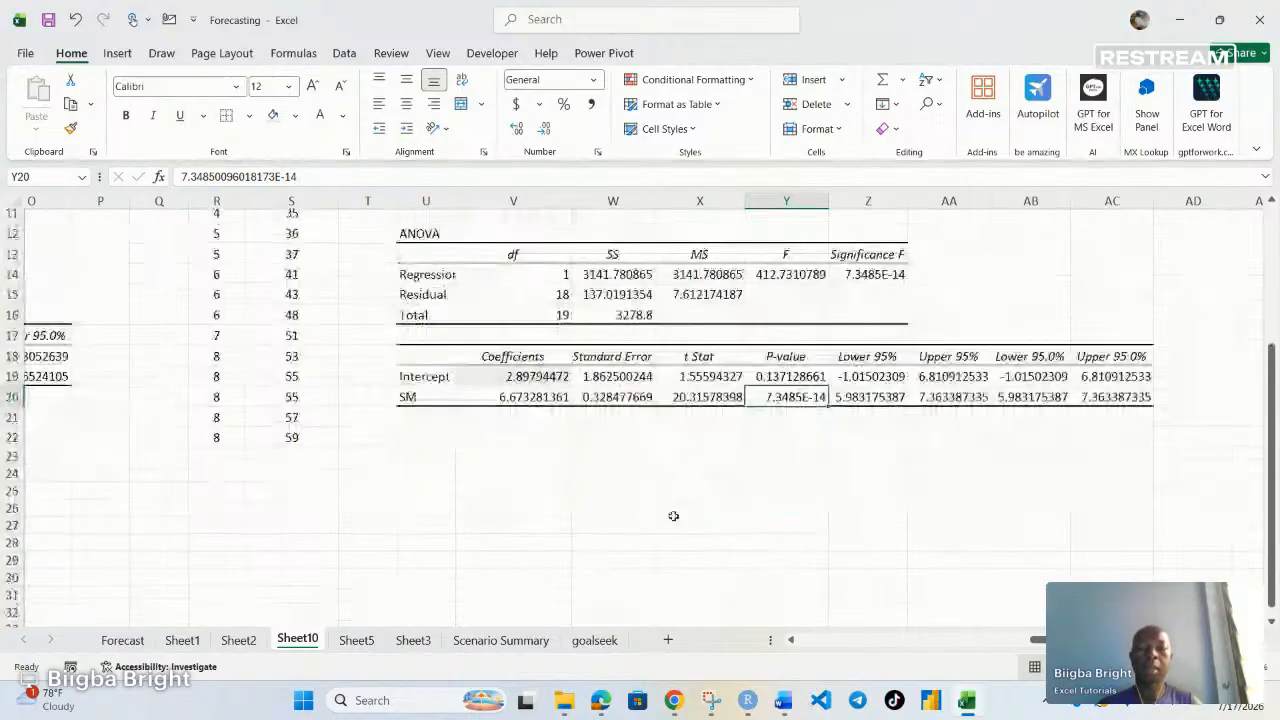
scroll(635, 502, "up", 1)
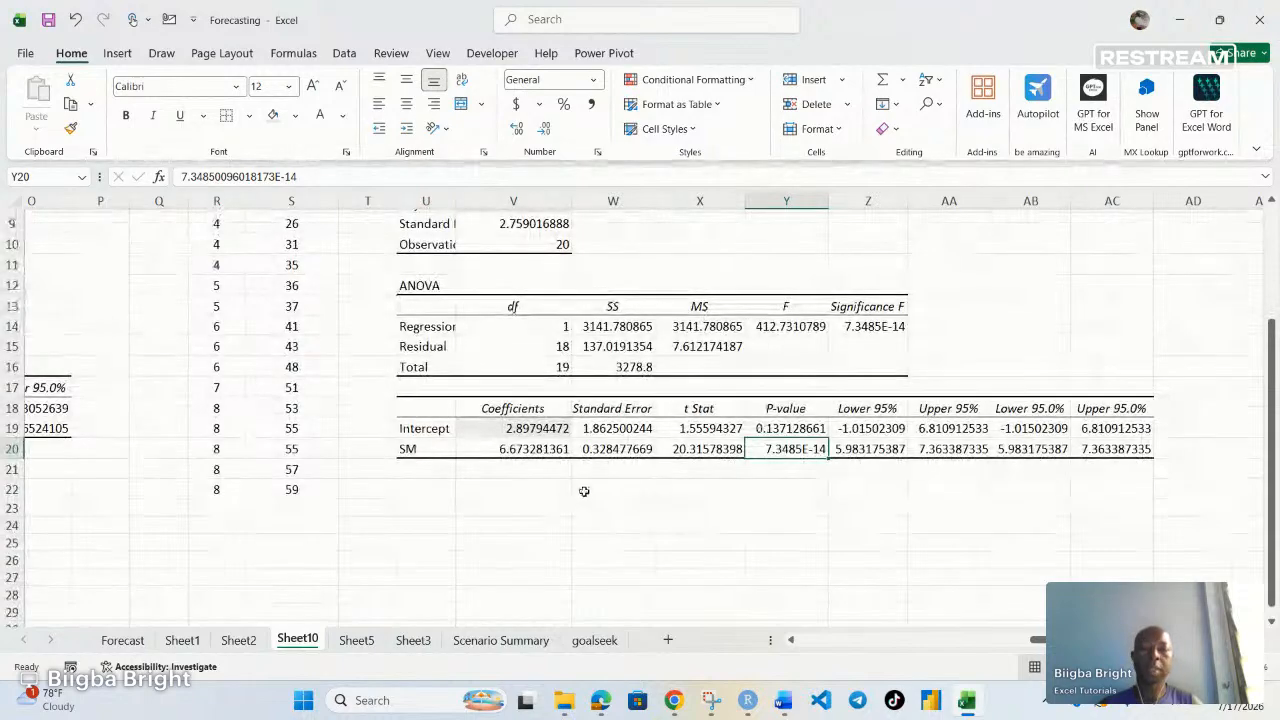
Enter the general equation y = a + bx in cell W23 below the output
left_click(582, 491)
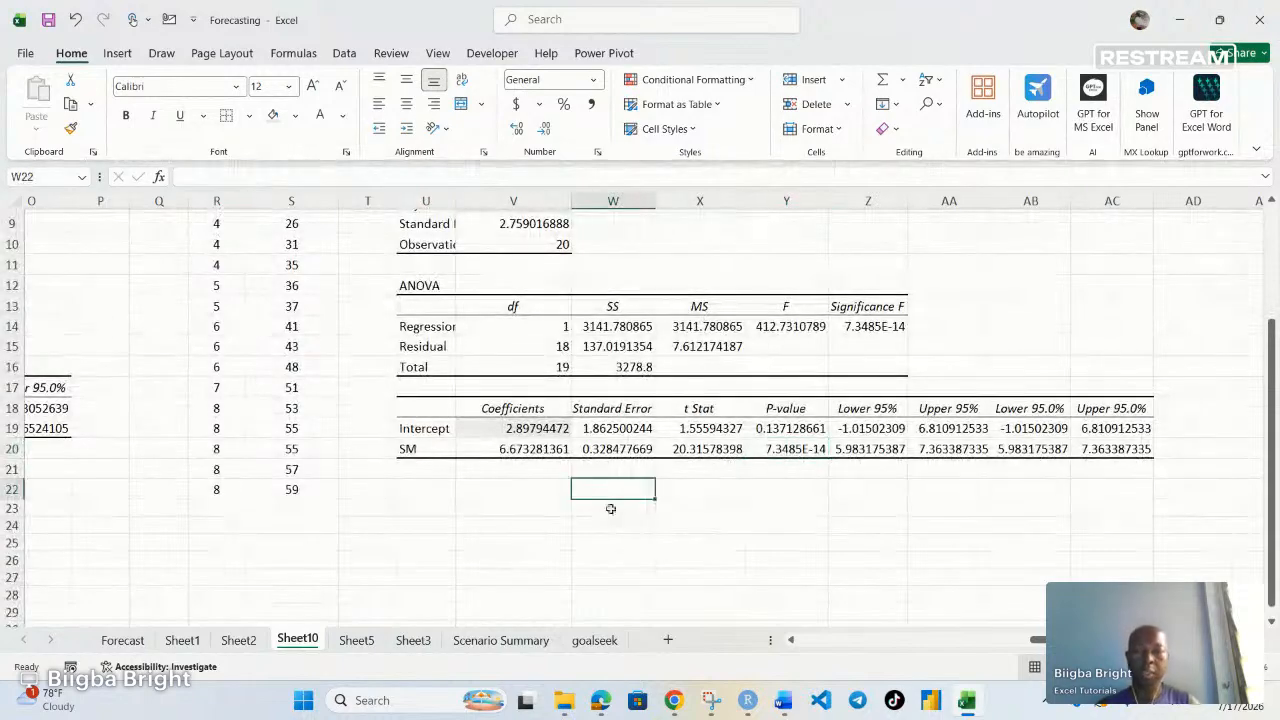
left_click(611, 508)
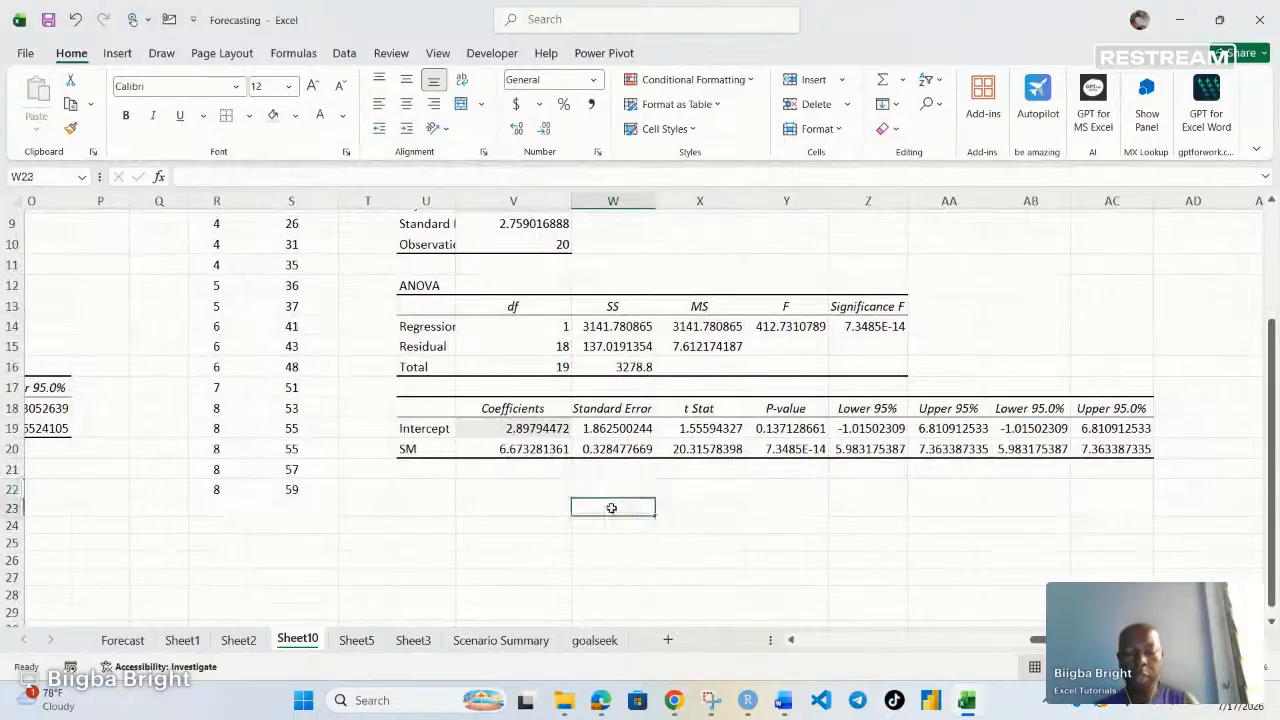
type("y")
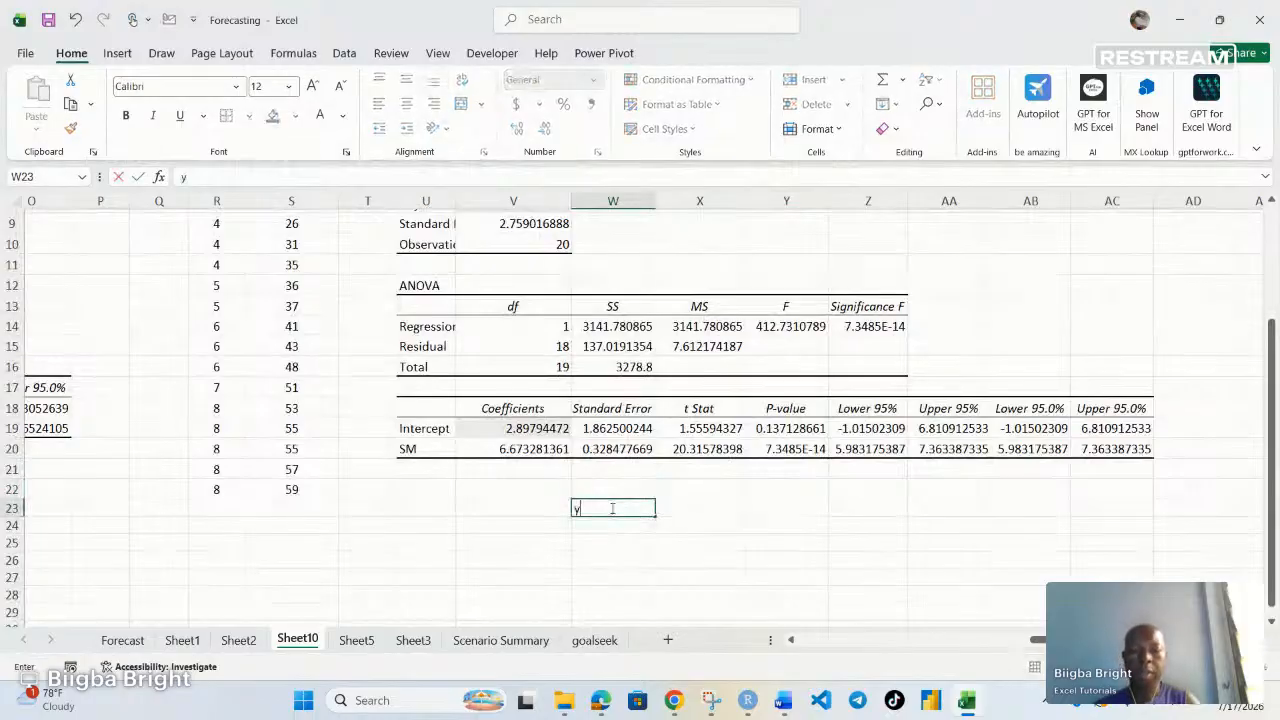
type(" =")
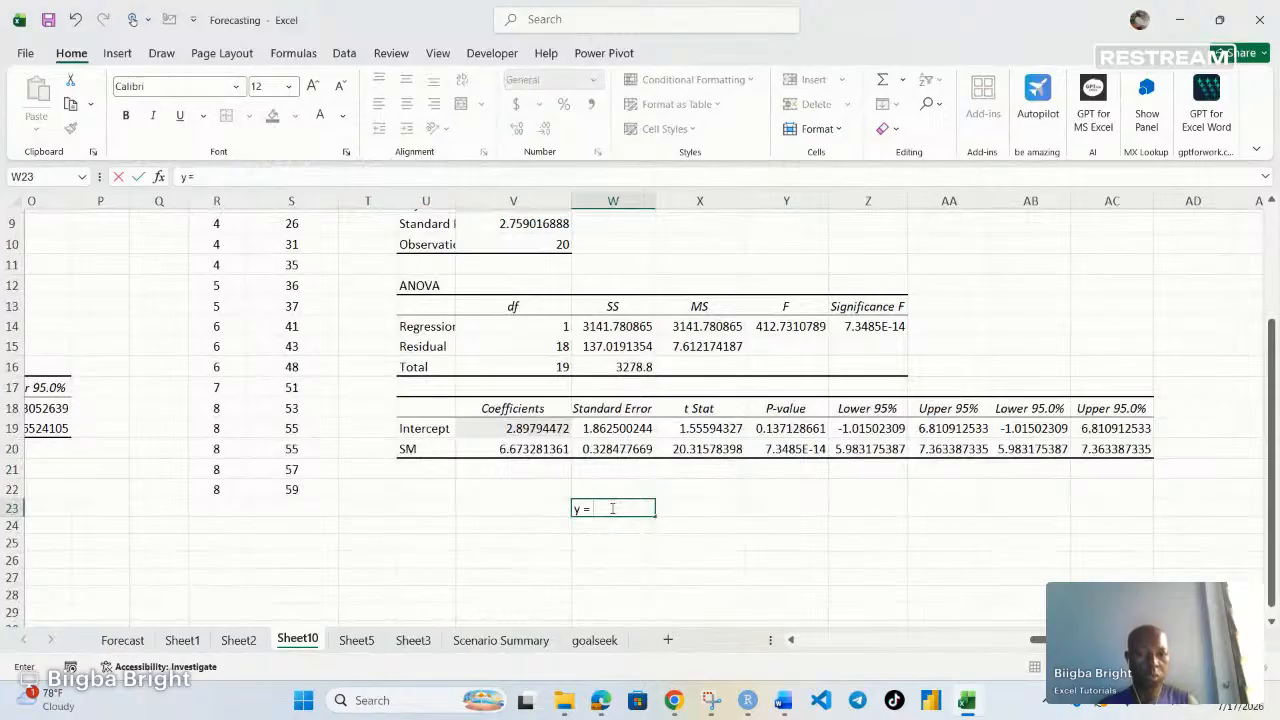
type(" a")
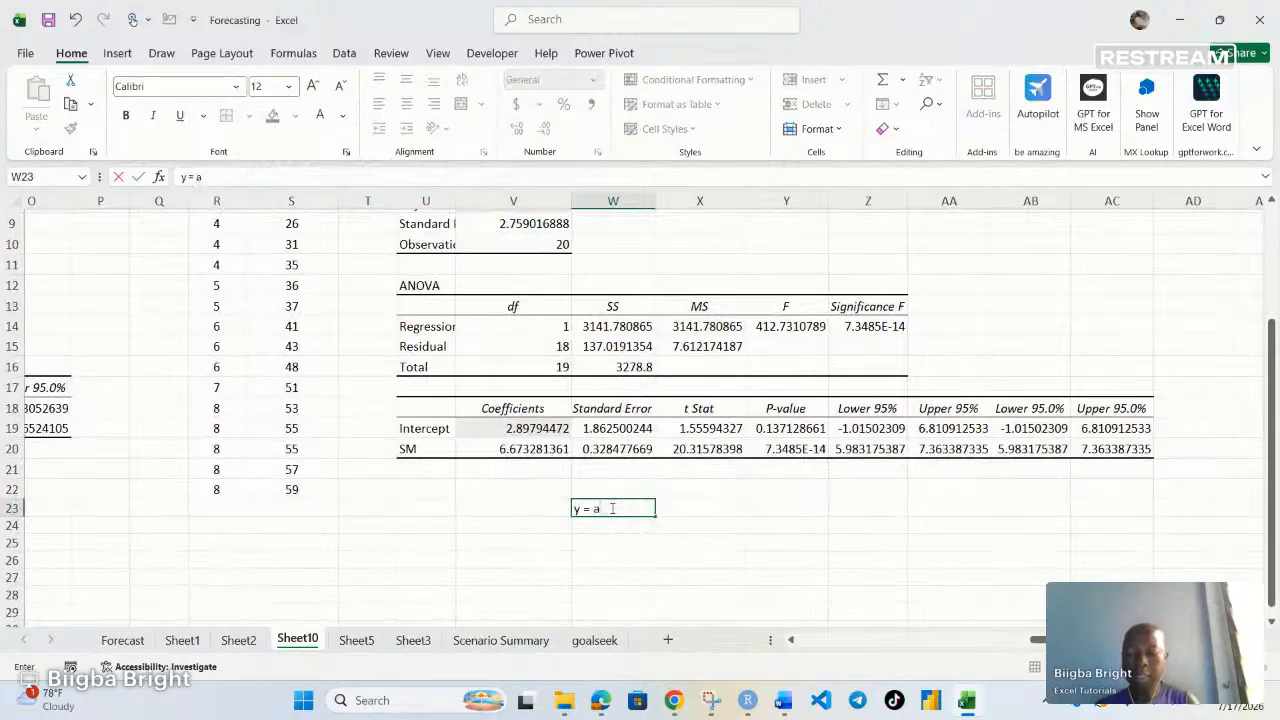
type(" +")
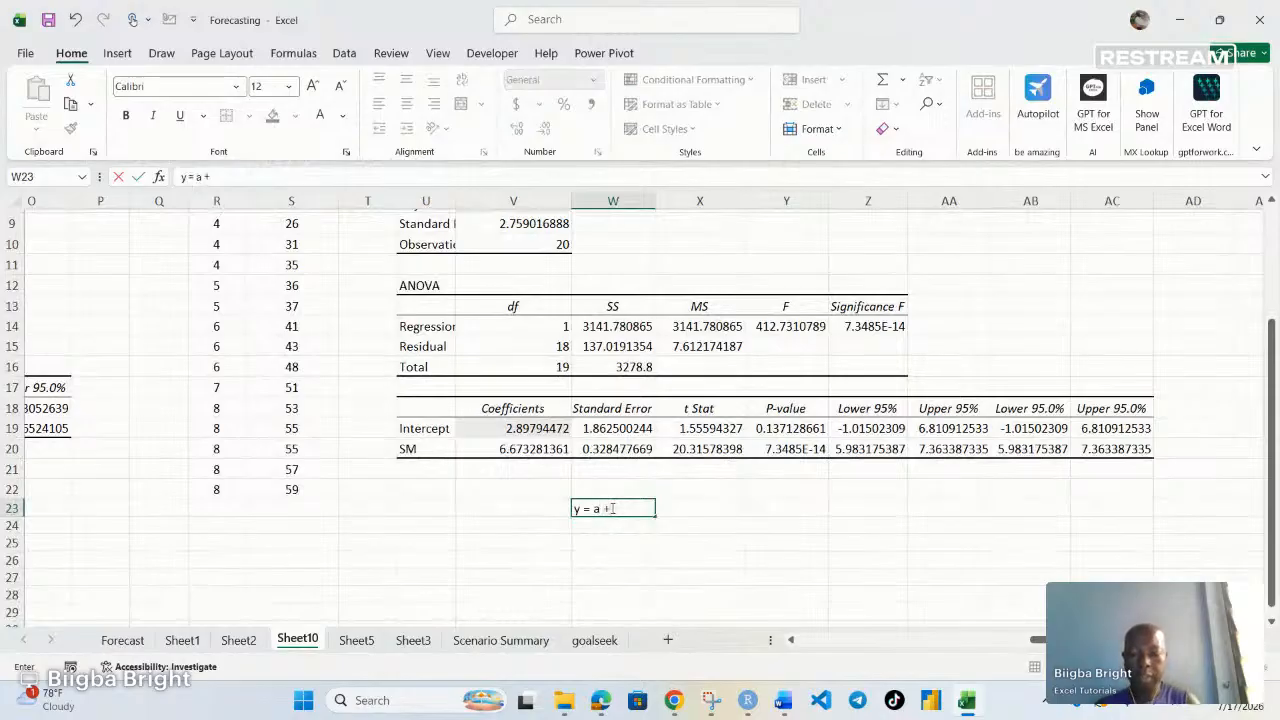
type("bx")
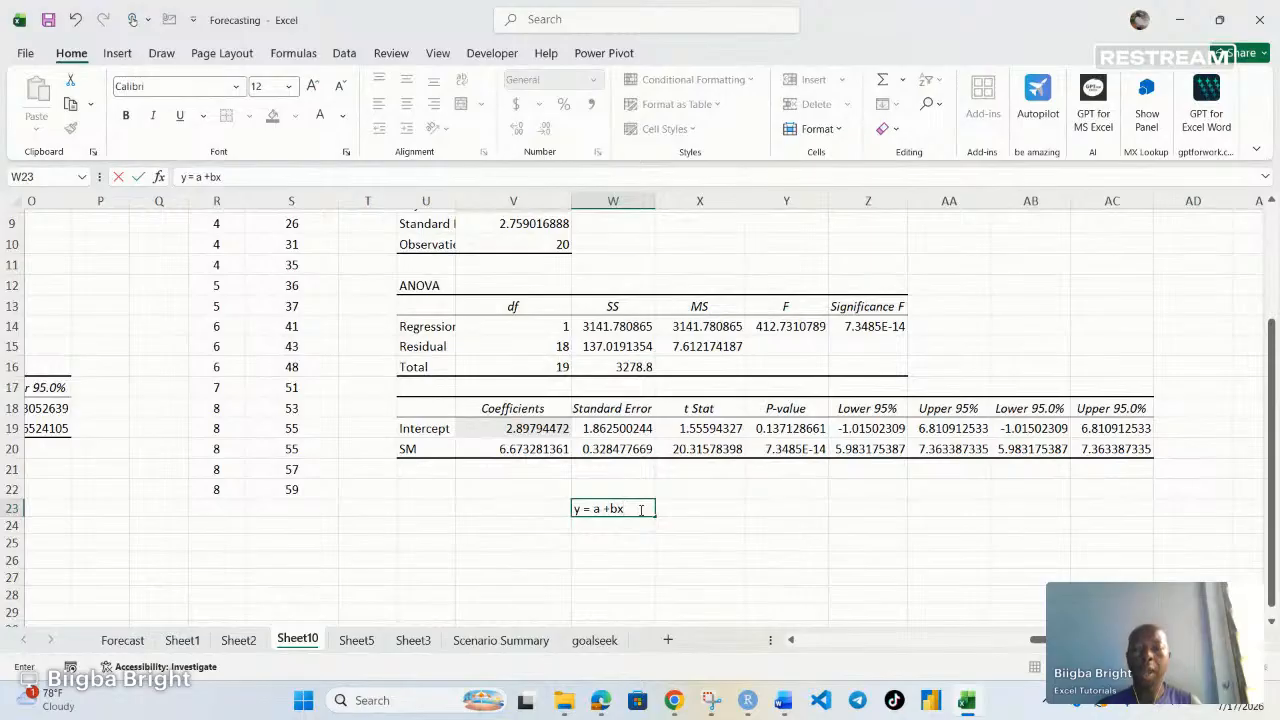
left_click(612, 509)
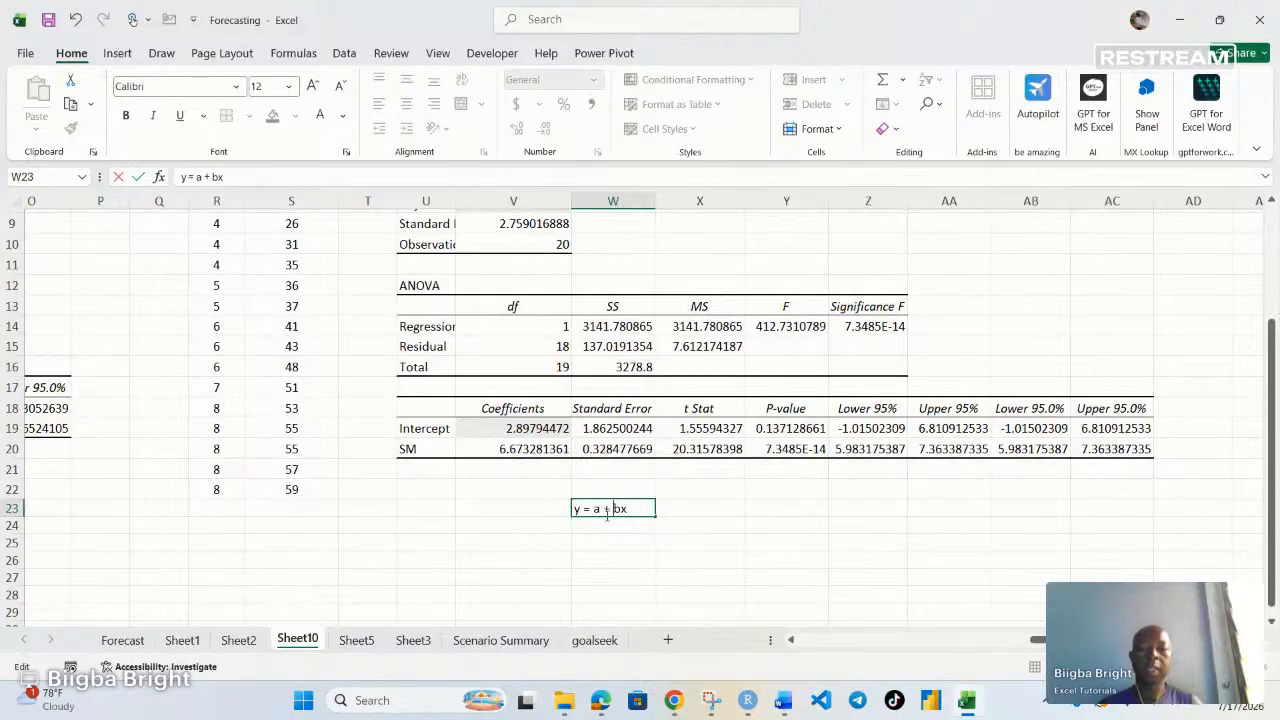
left_click(709, 512)
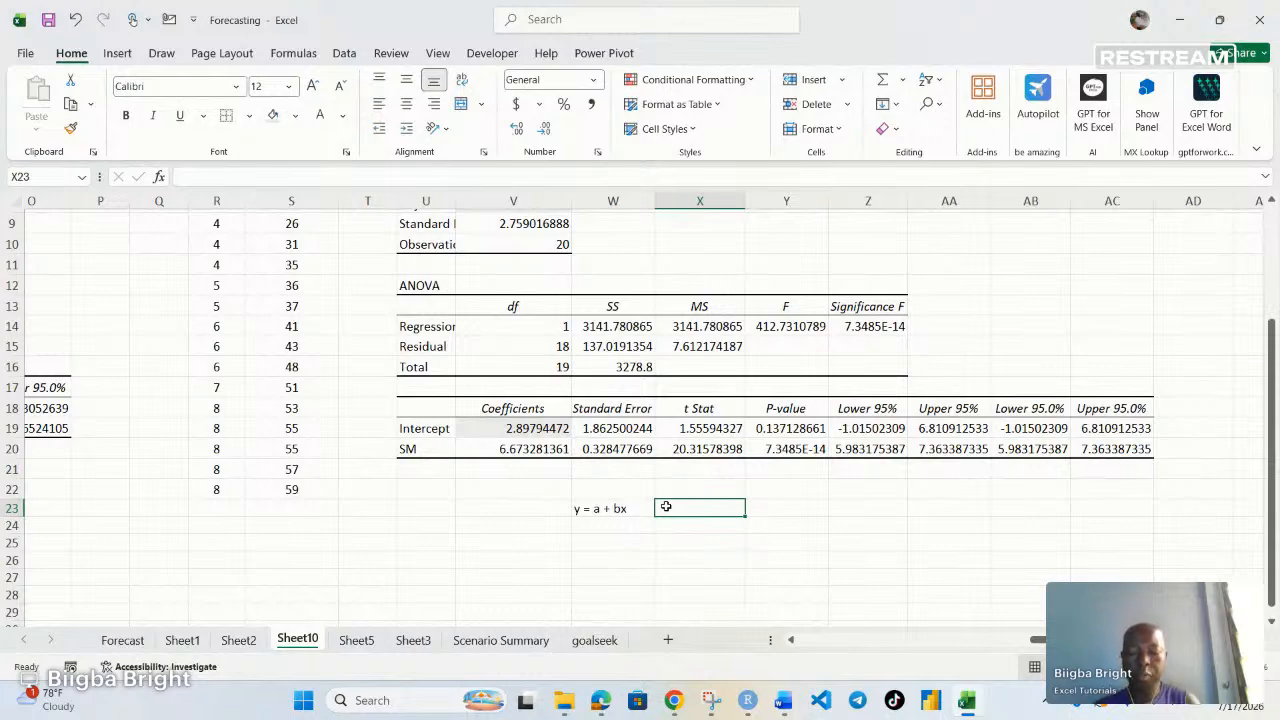
Enter the fitted equation y = 2.9 + 6.67SM in cell X23 beside the general equation
type("y =")
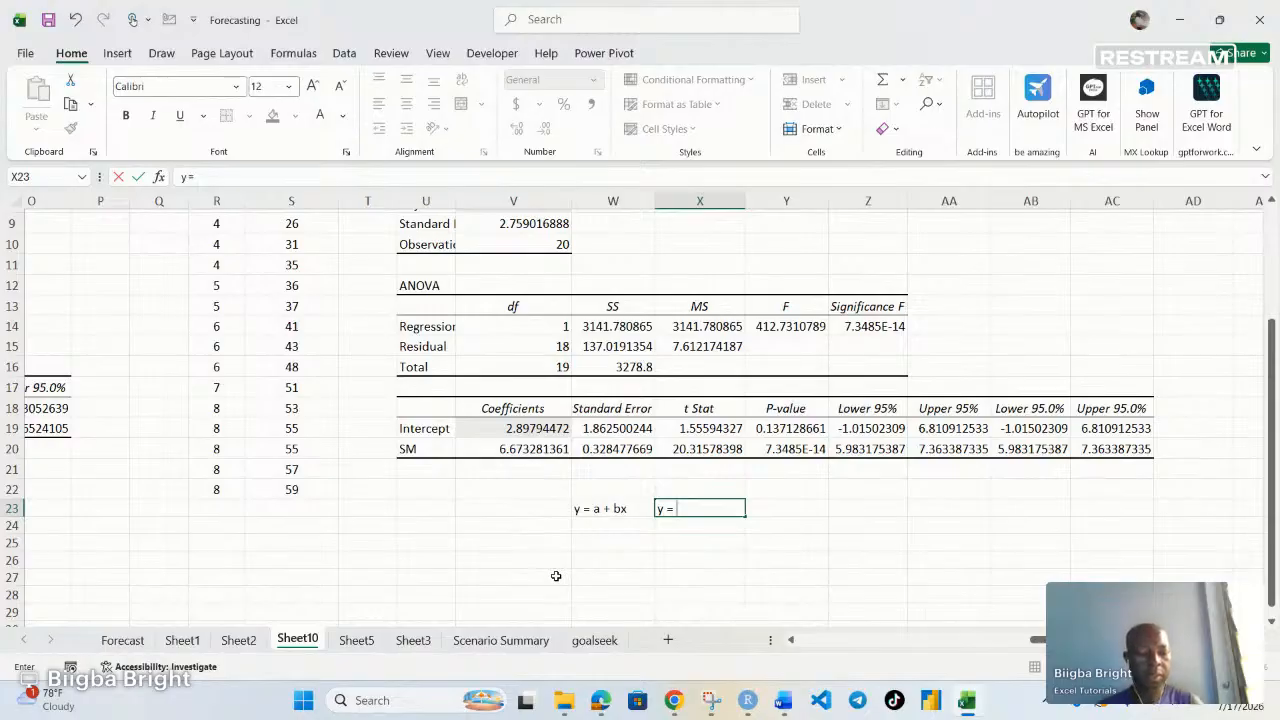
type("2.9 +")
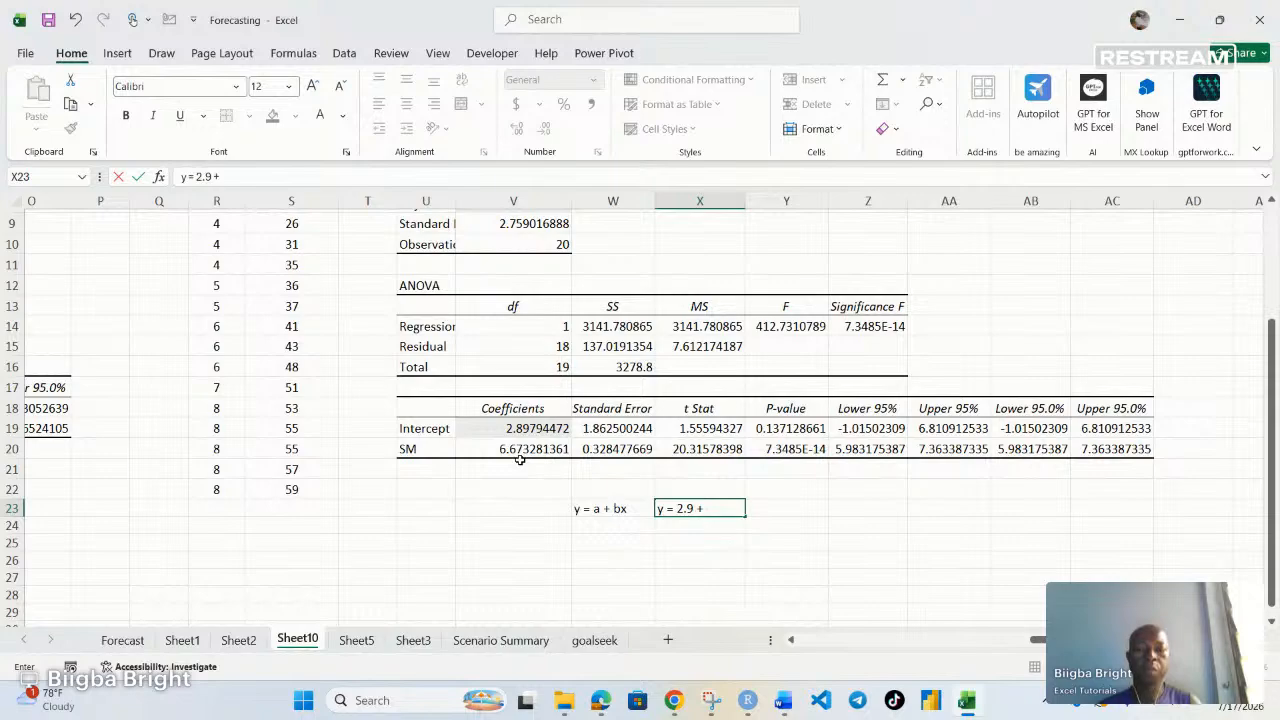
type("6.")
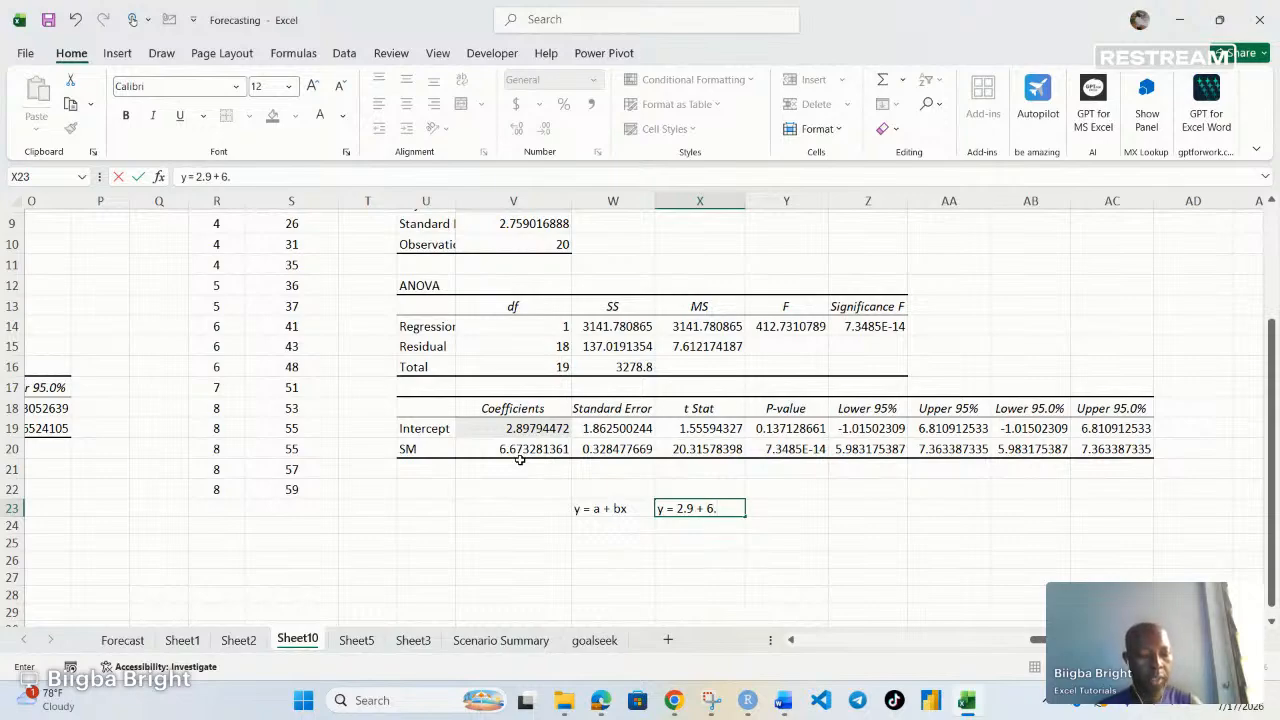
type("67S")
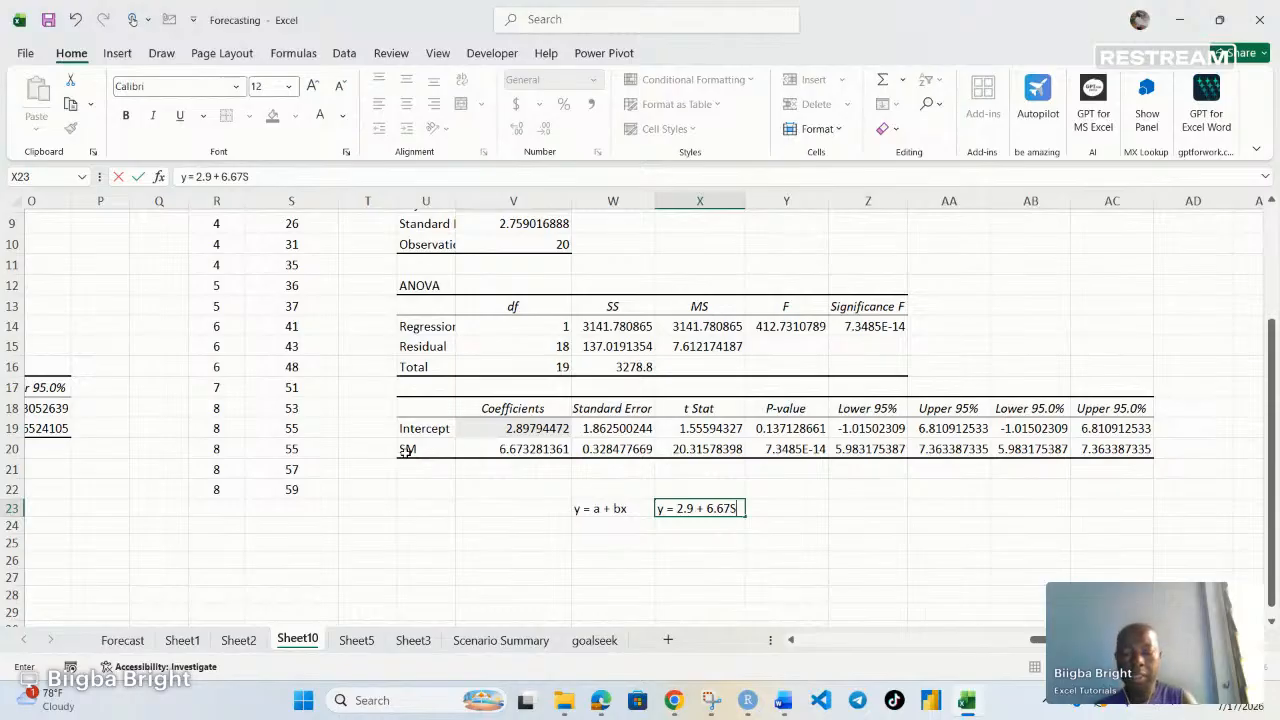
type("M")
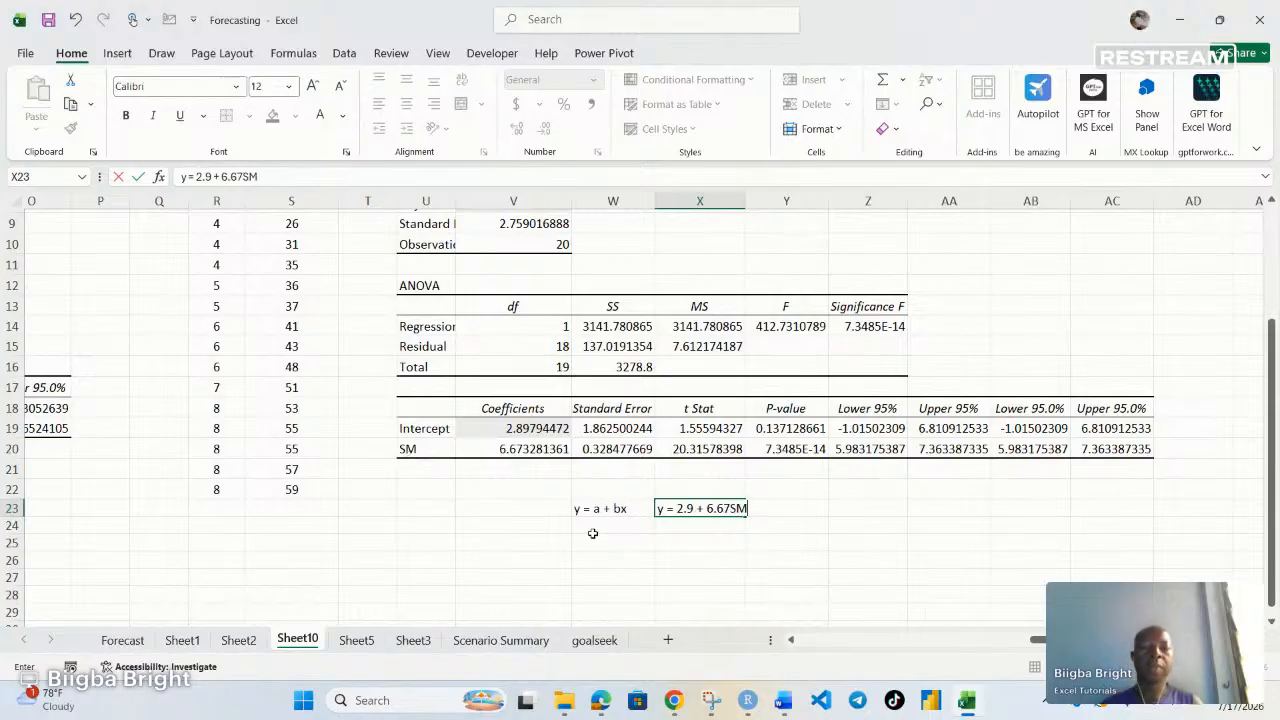
left_click(712, 540)
left_click(716, 510)
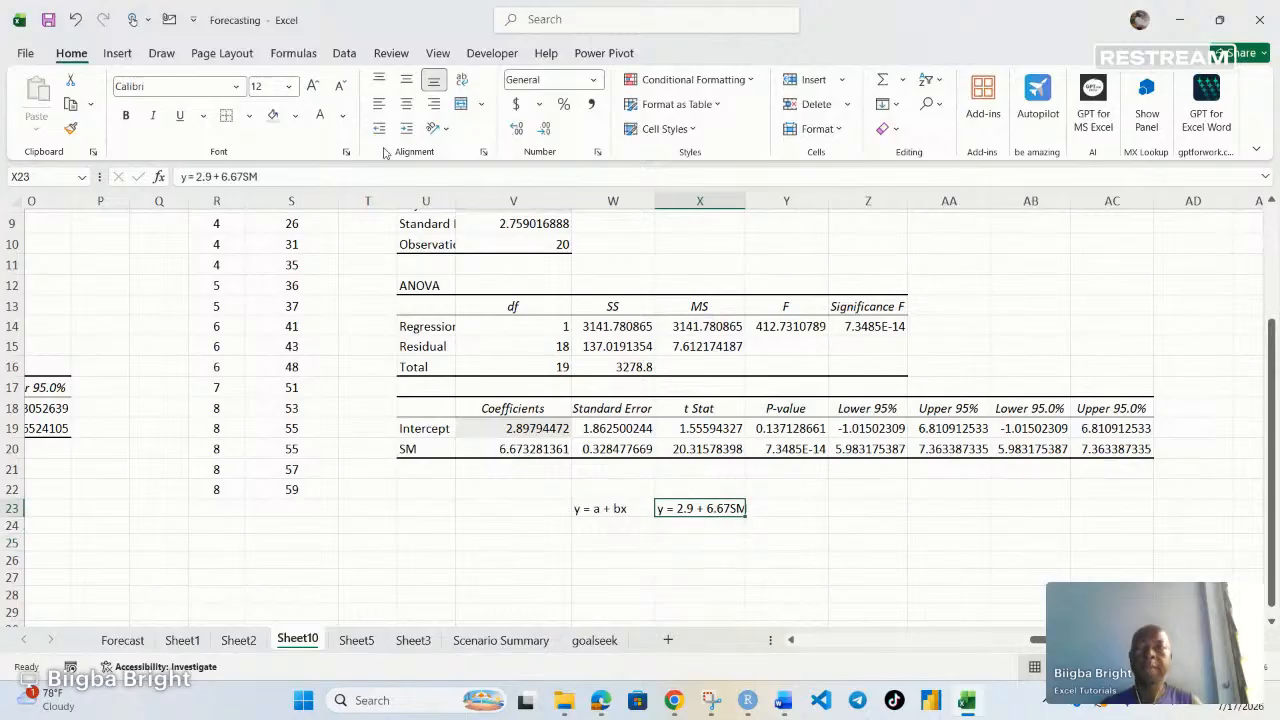
Enlarge the font of both equation cells to 20 pt and widen column W to fit them
left_click(313, 86)
left_click(313, 86)
left_click(313, 86)
left_click(313, 86)
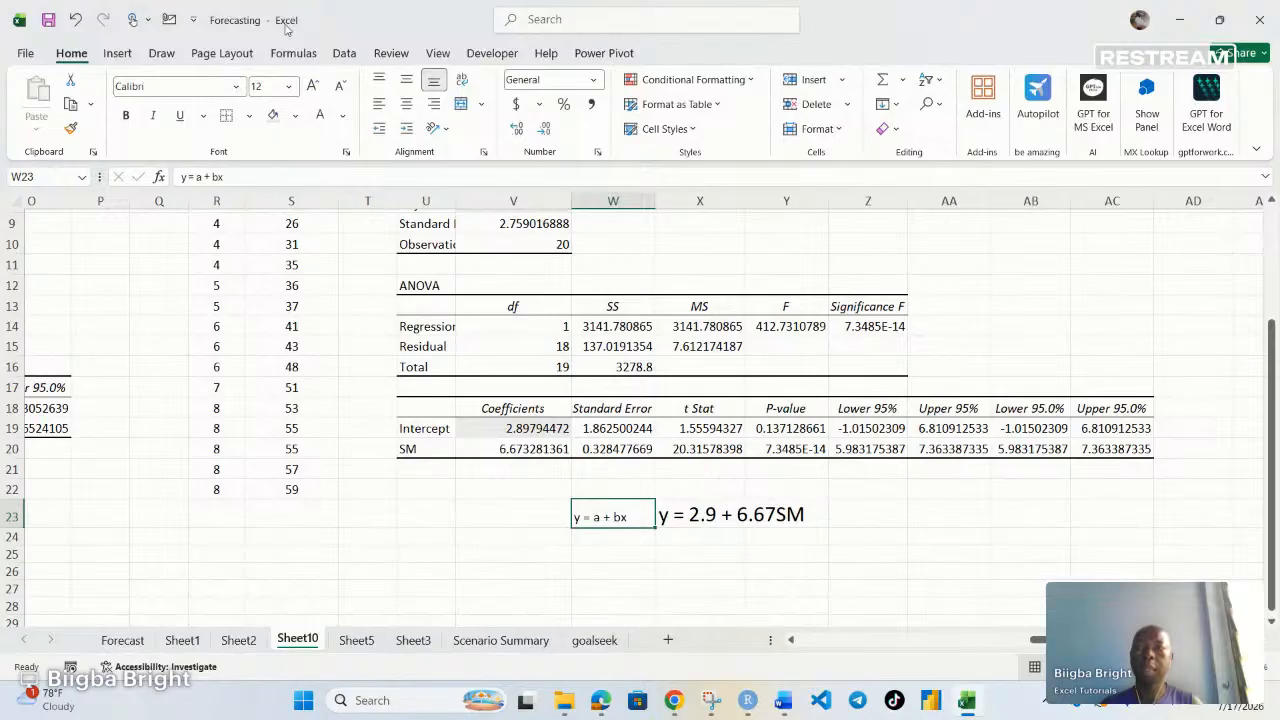
left_click(313, 86)
left_click(313, 86)
left_click(313, 86)
left_click(313, 86)
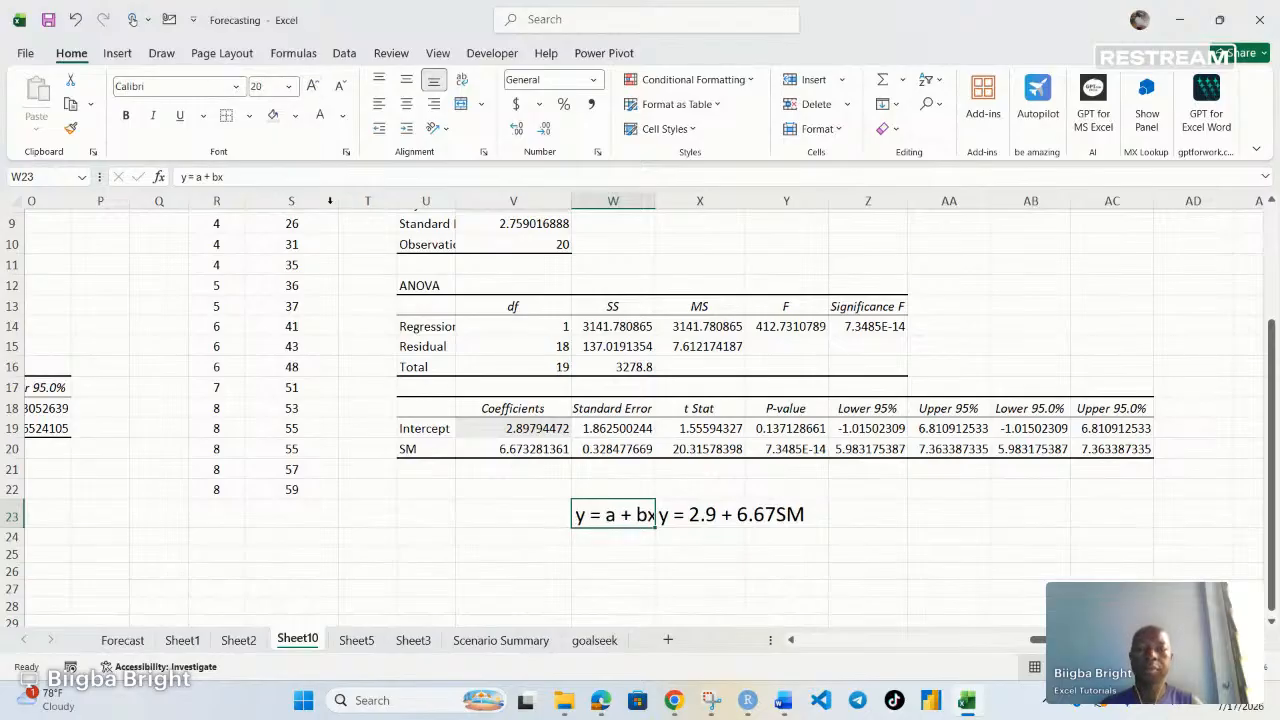
left_click_drag(655, 203, 754, 203)
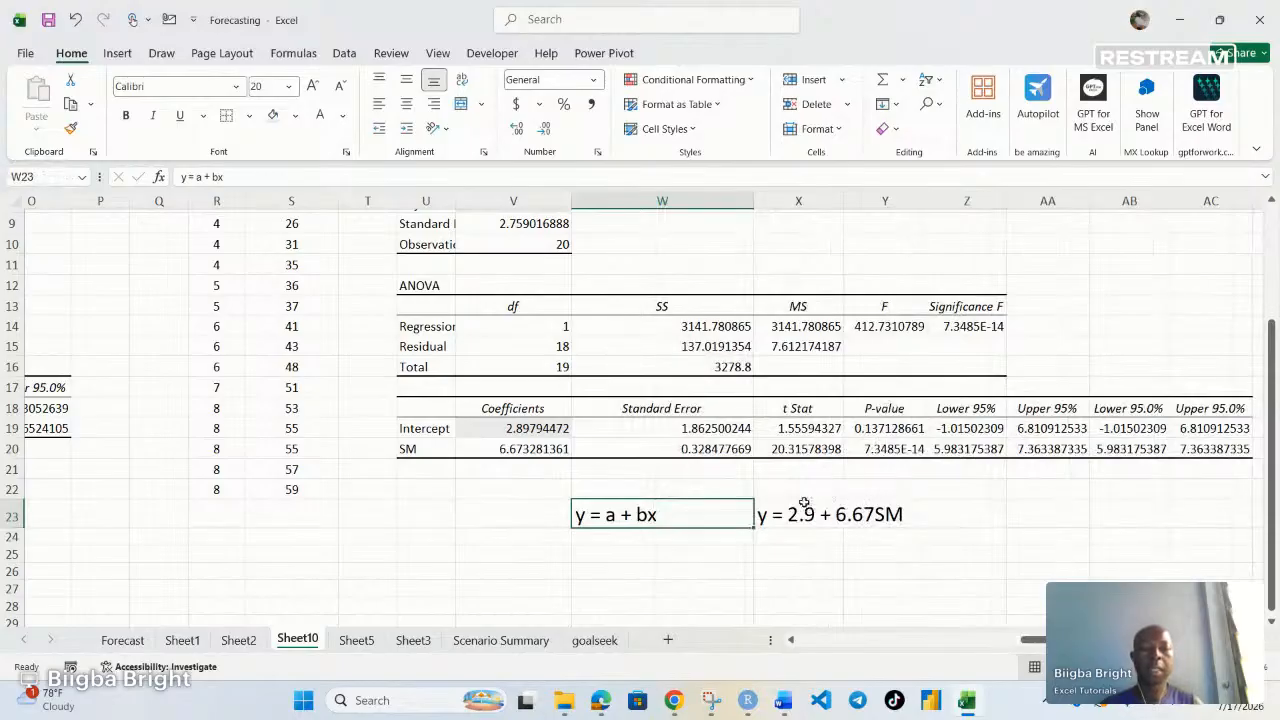
Predict Customers for SM of 11 in cell X25 with the formula =2.9+6.67*11
left_click(806, 513)
left_click(878, 540)
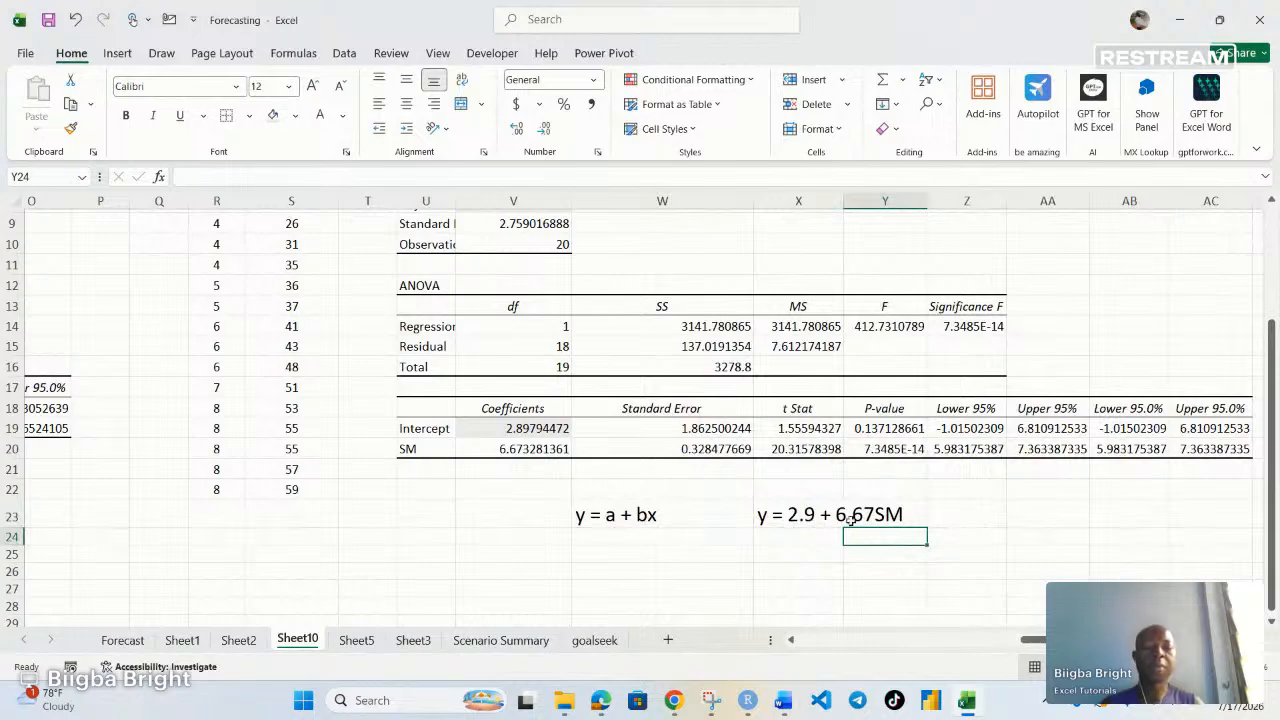
scroll(614, 337, "up", 3)
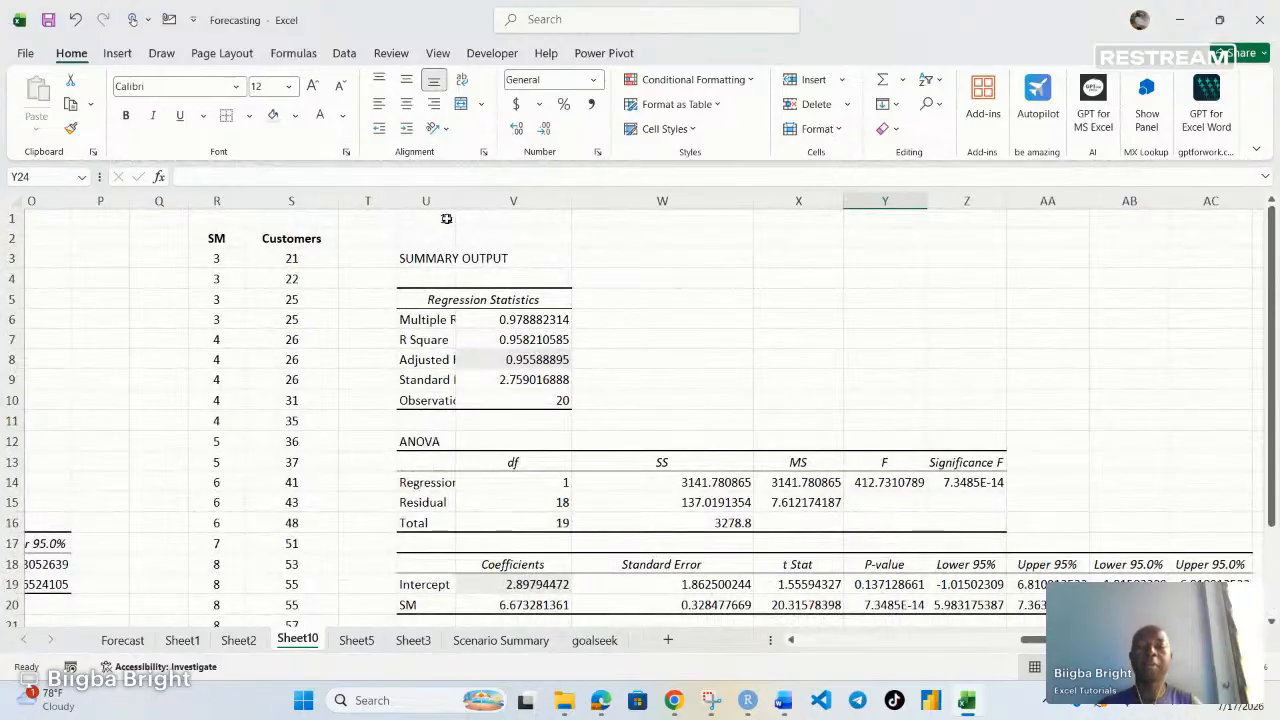
scroll(661, 377, "down", 3)
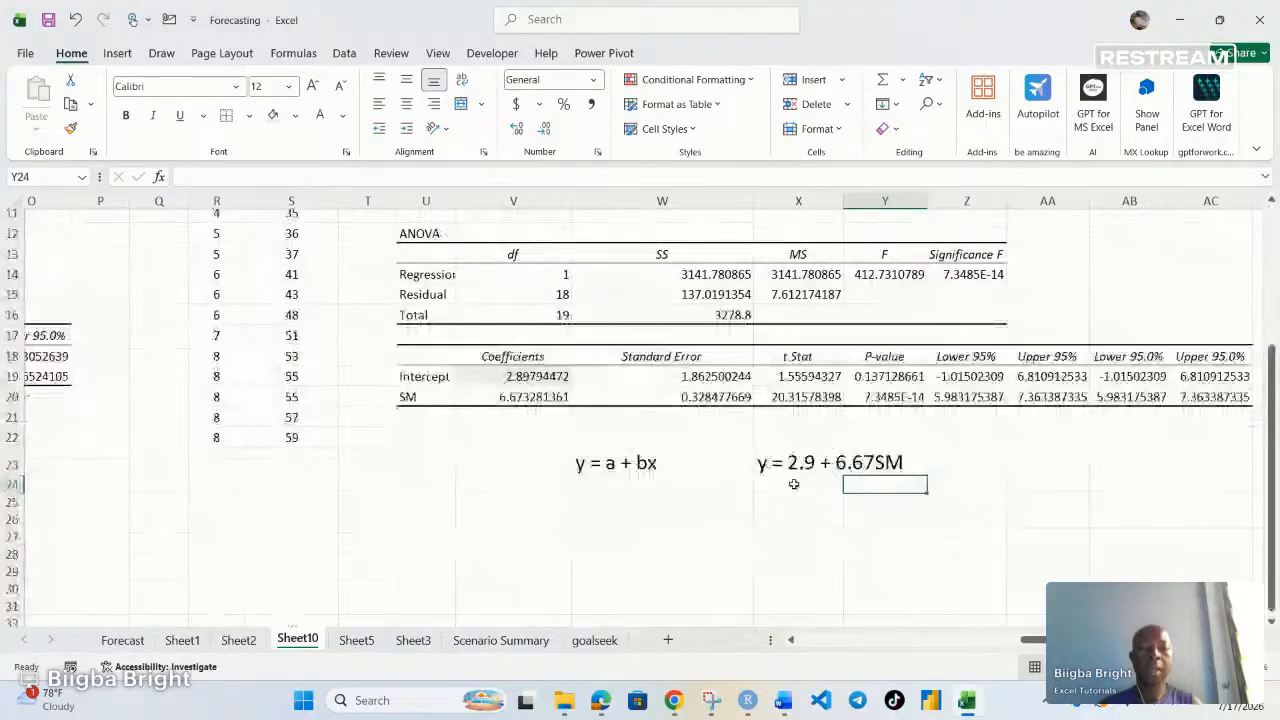
left_click(782, 500)
type("=")
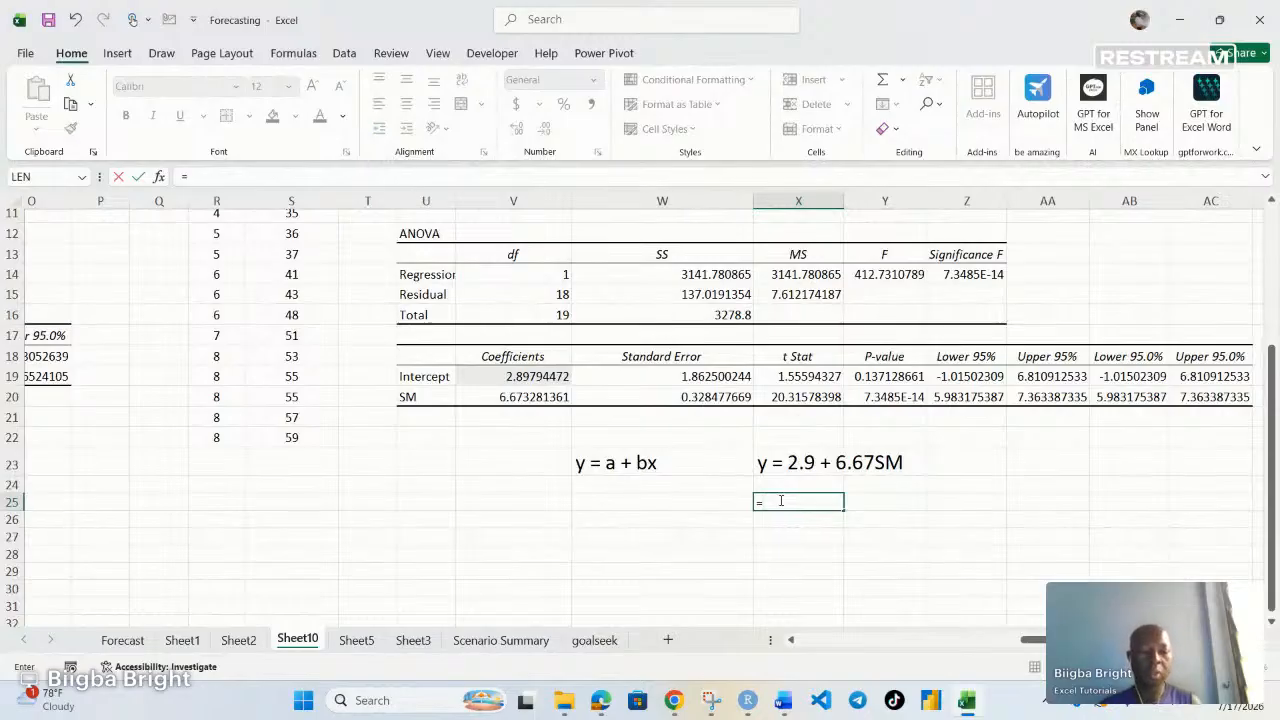
type("2.")
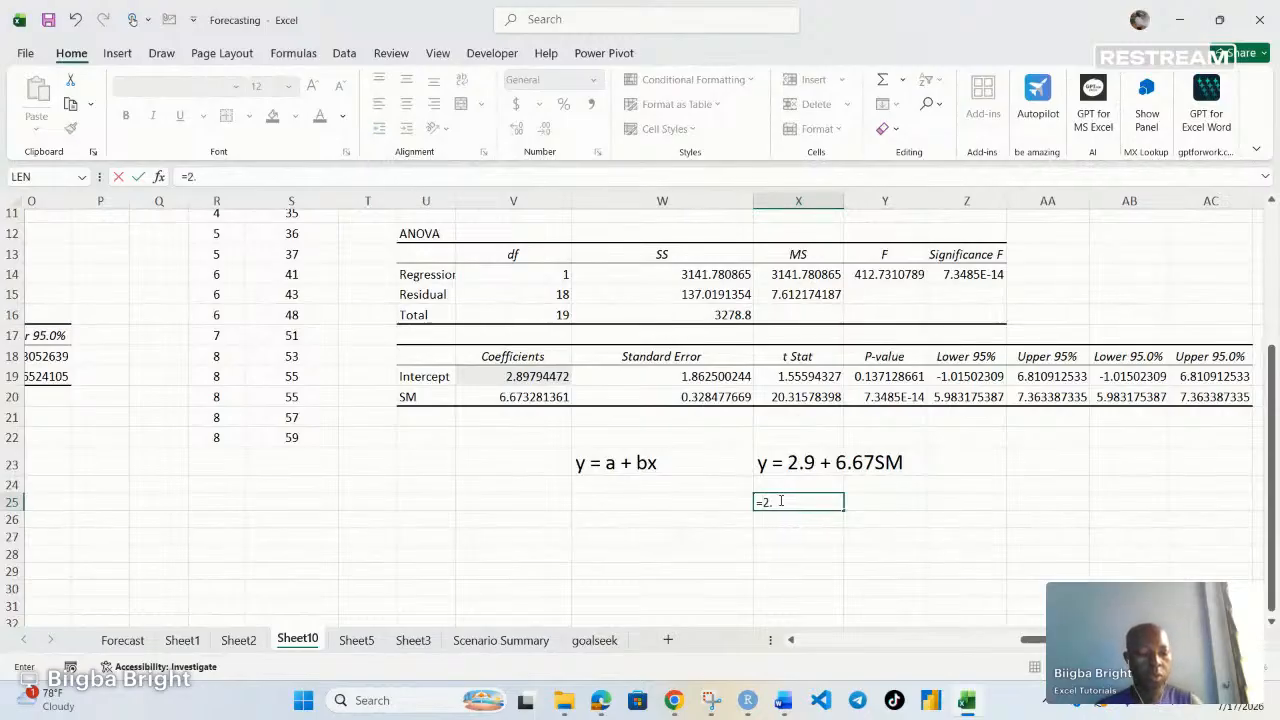
type("9")
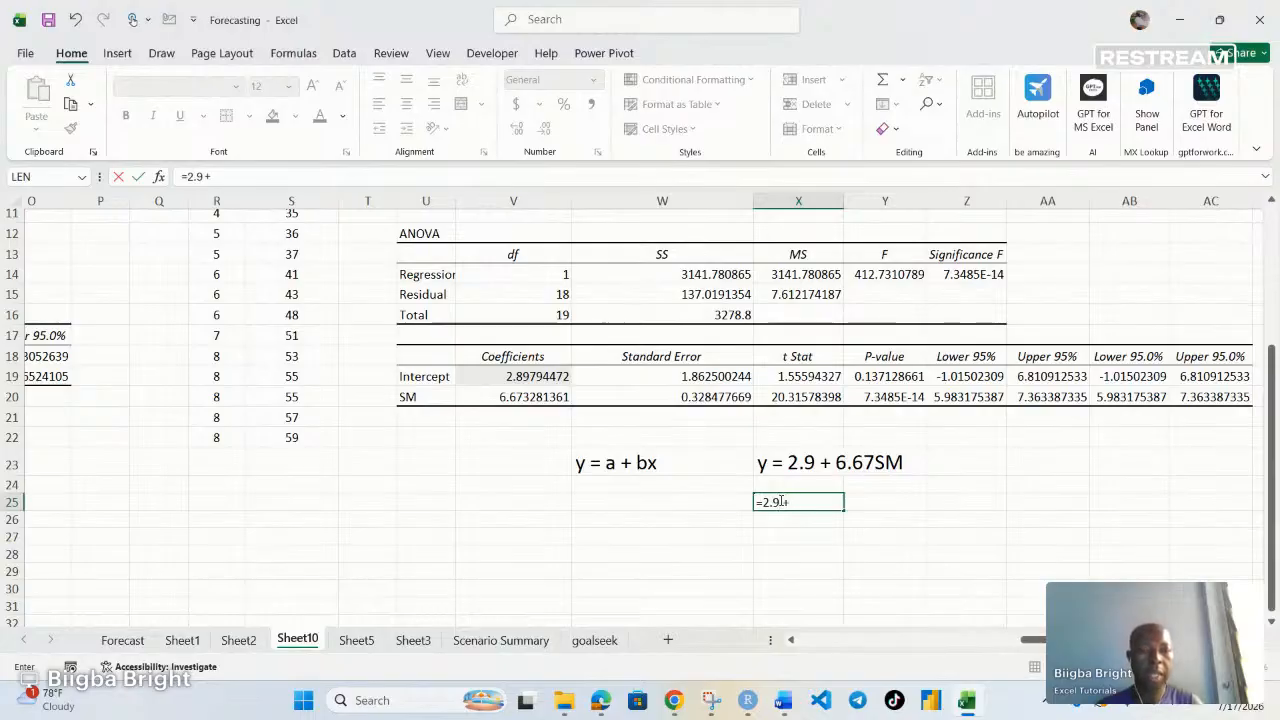
type("+")
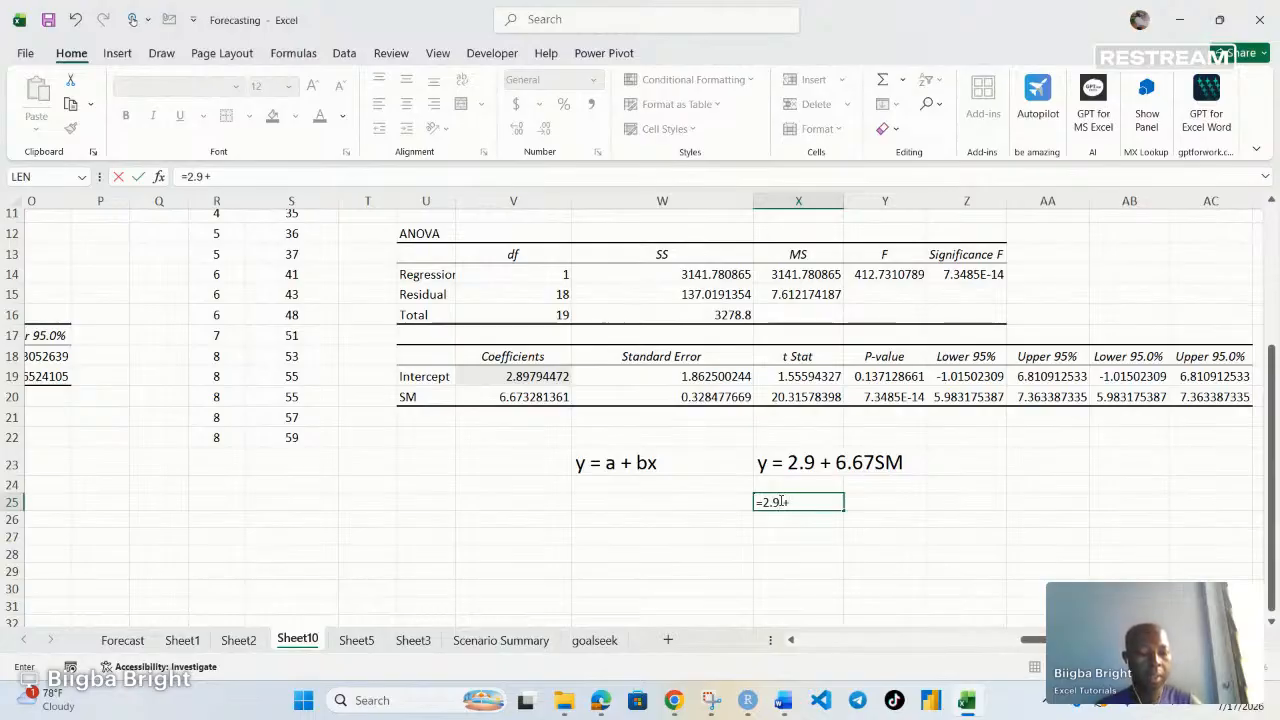
type("6.67*")
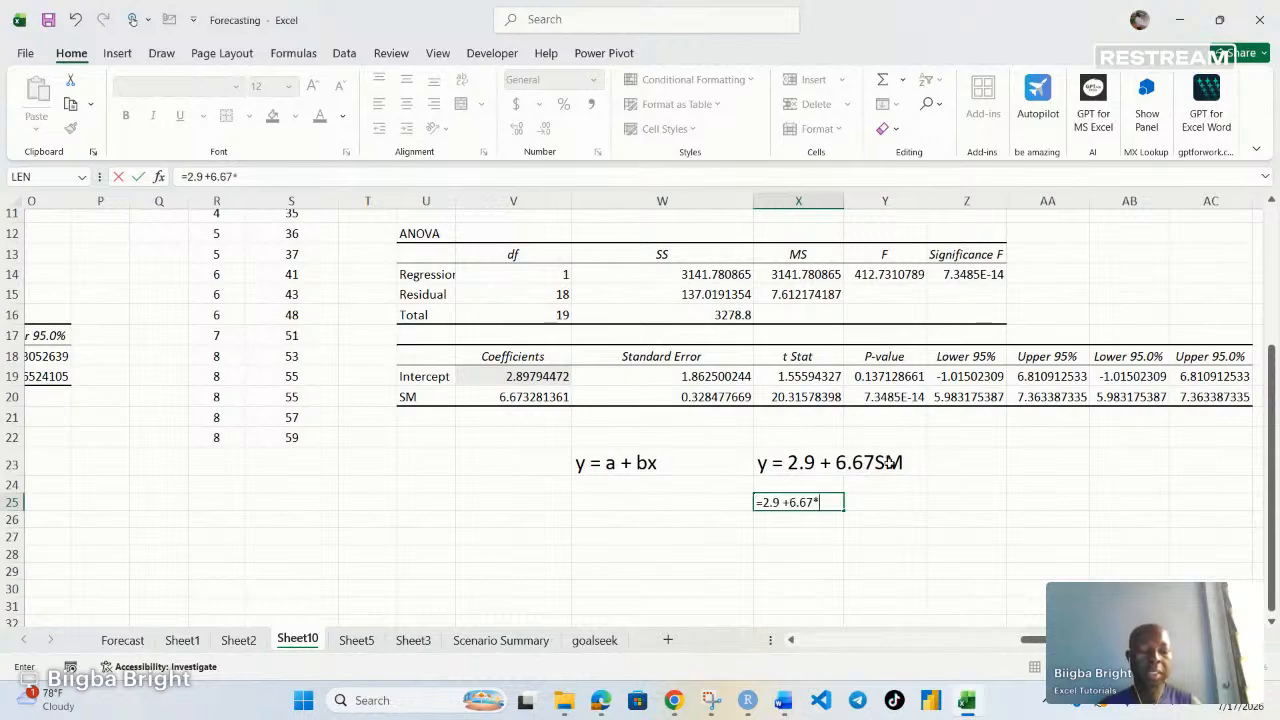
type("11")
key("Return")
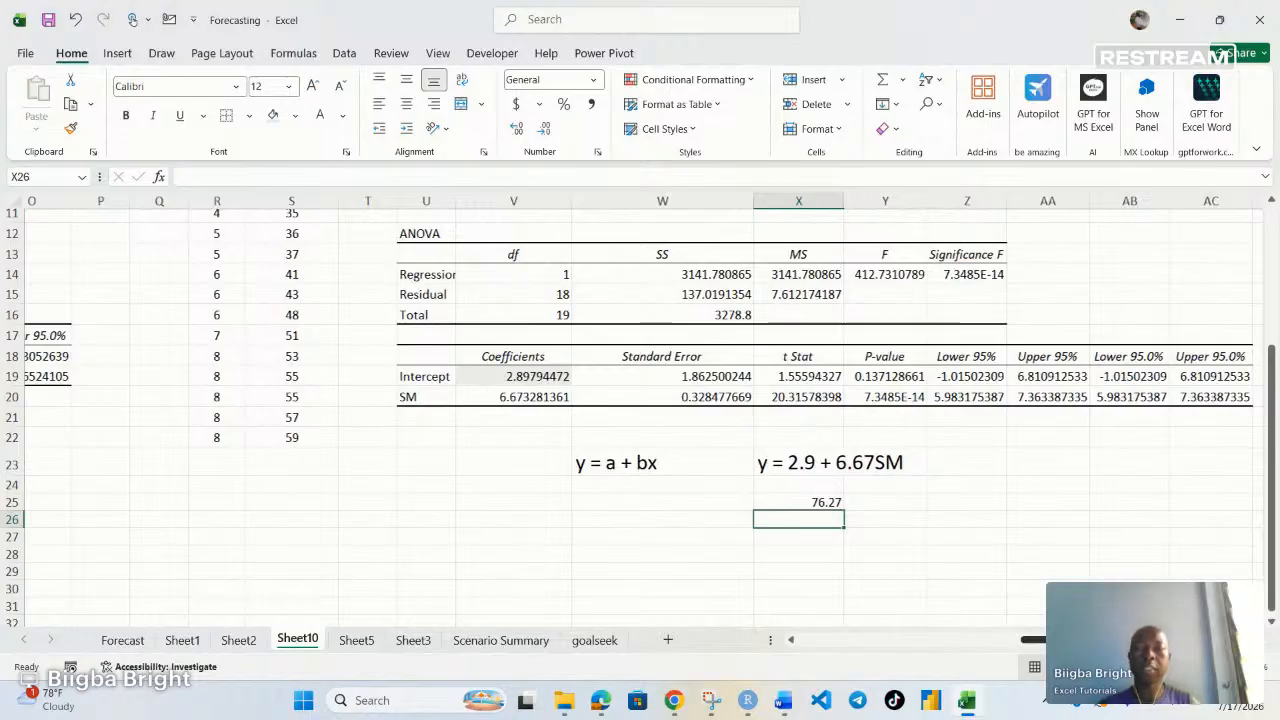
Delete the earlier pesticides regression summary output and remove its fill colors and borders
left_click_drag(1100, 640, 935, 640)
scroll(279, 240, "up", 4)
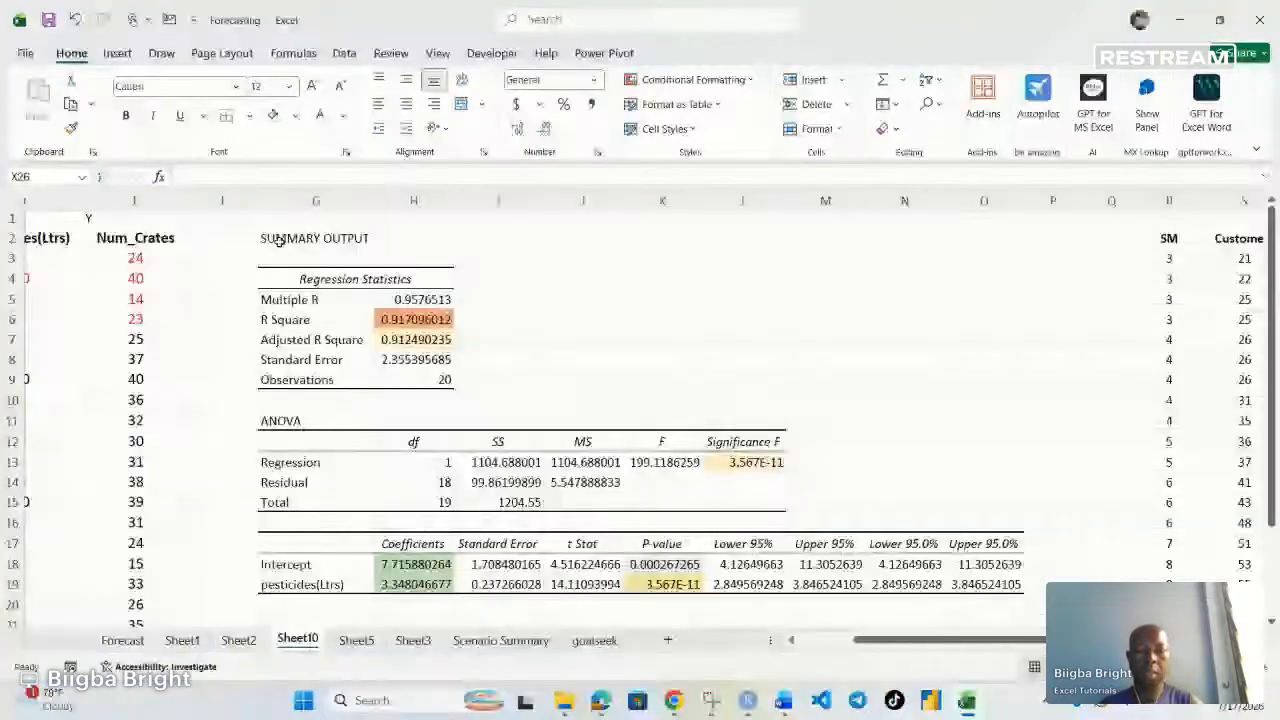
left_click_drag(279, 240, 1120, 600)
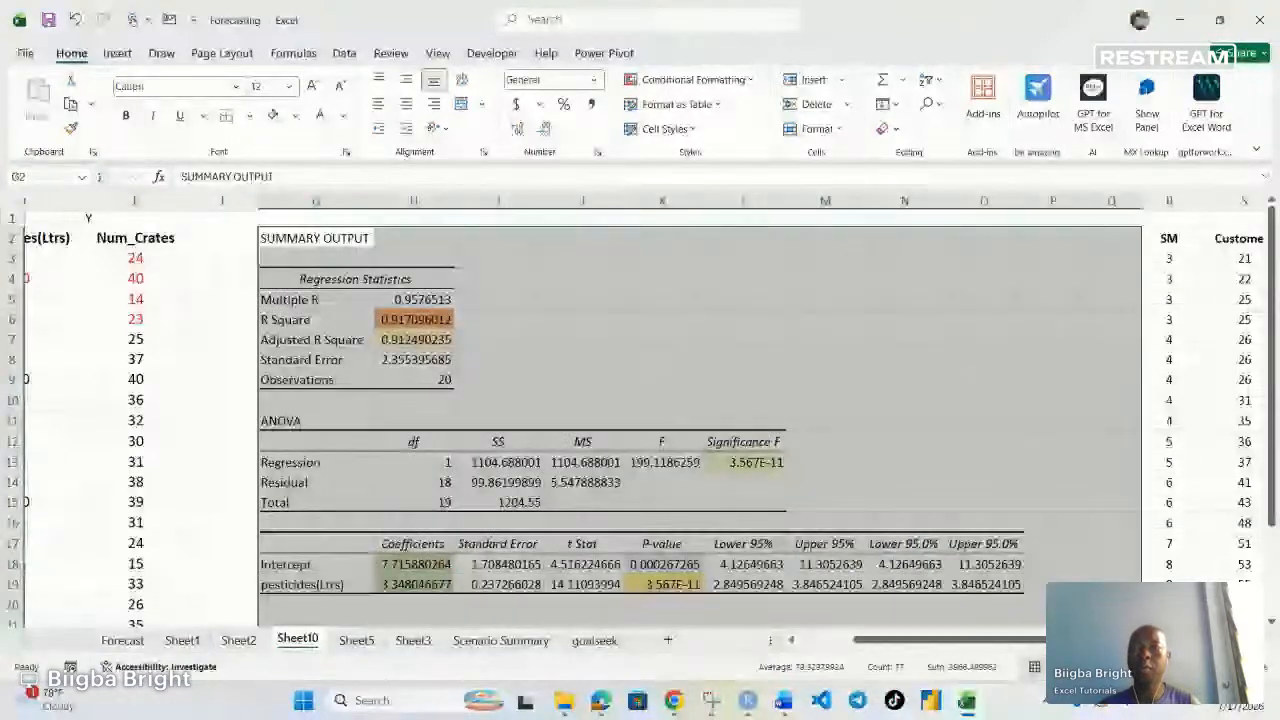
key("Delete")
left_click(296, 117)
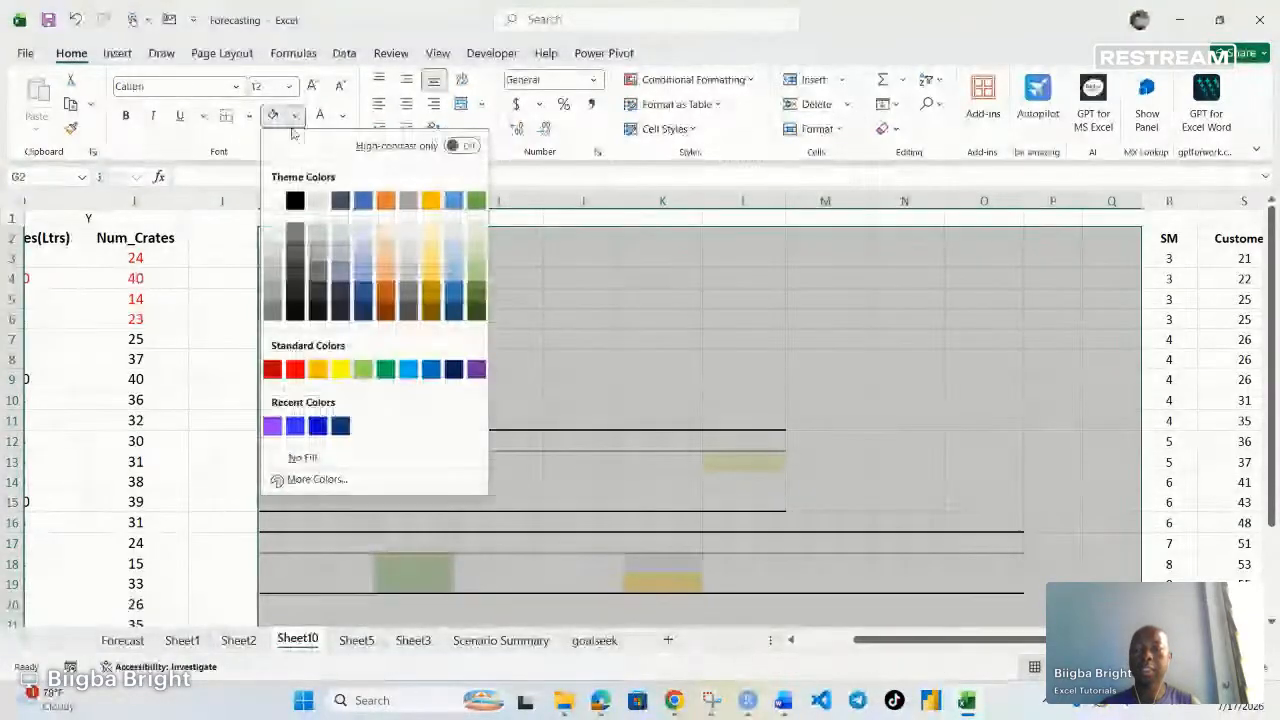
left_click(302, 457)
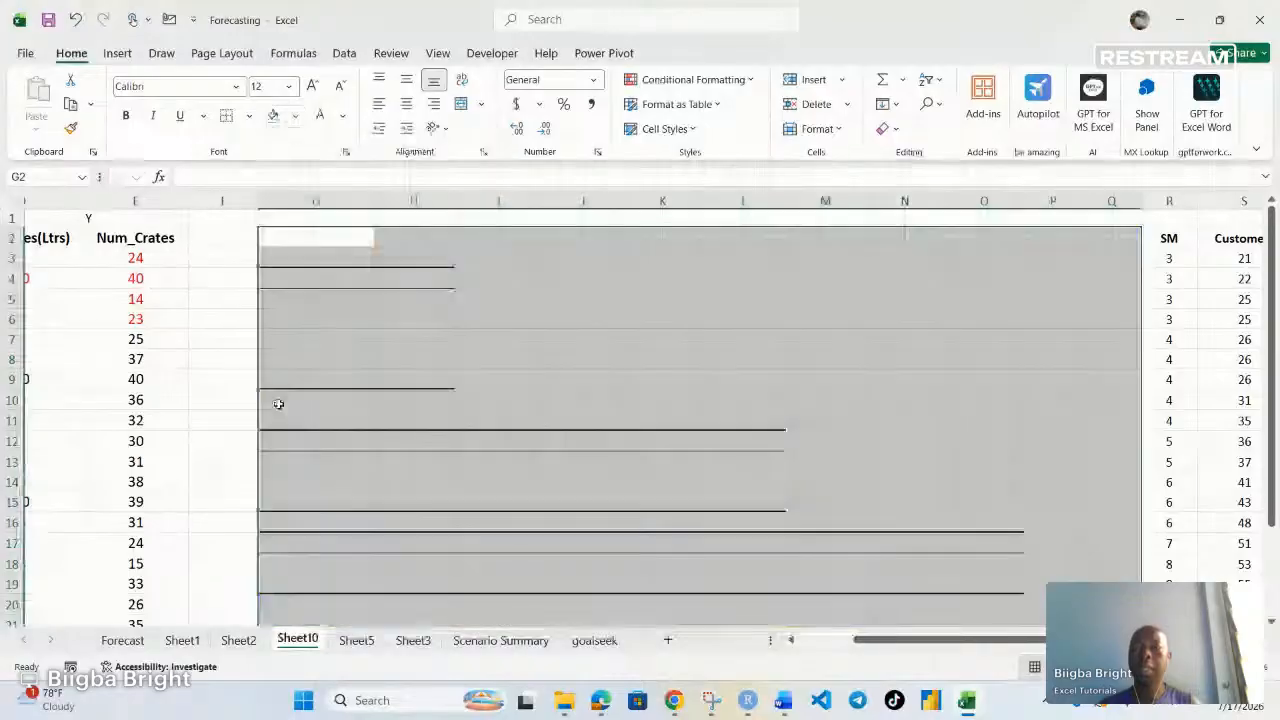
left_click(227, 117)
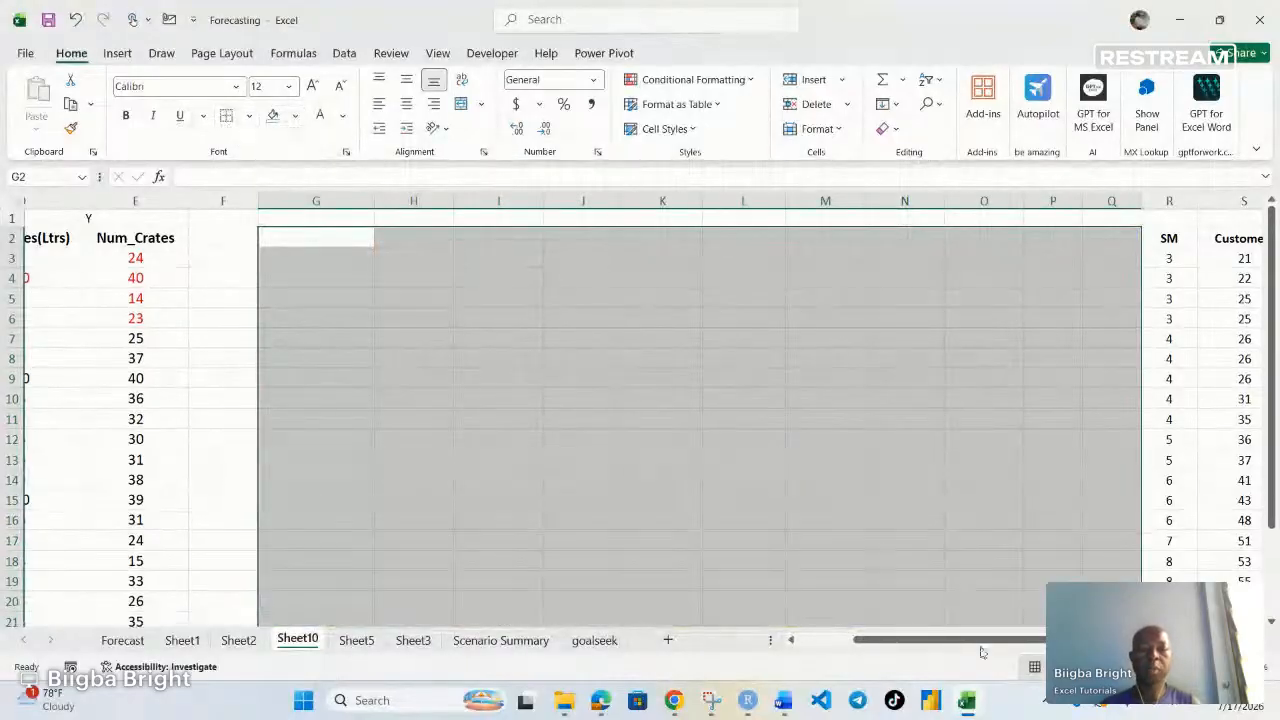
left_click_drag(983, 640, 928, 640)
left_click_drag(160, 243, 217, 590)
double_click(217, 578)
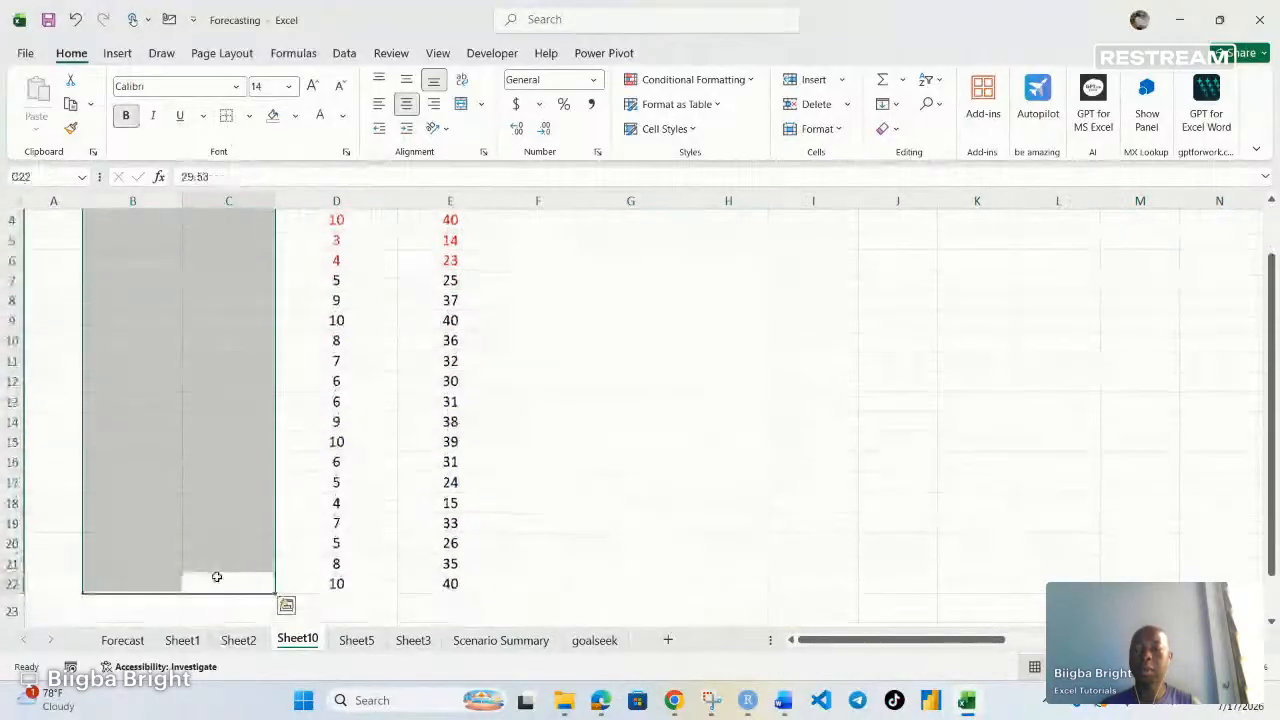
scroll(155, 325, "up", 1)
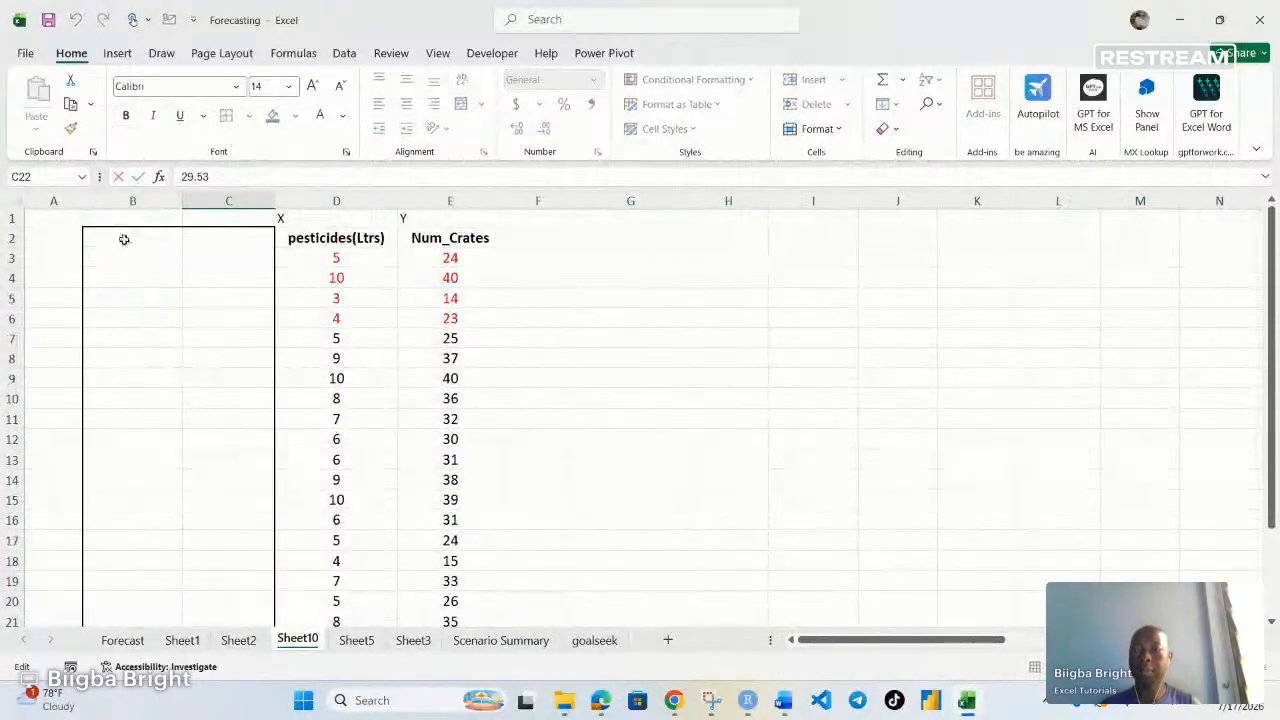
left_click_drag(124, 238, 229, 569)
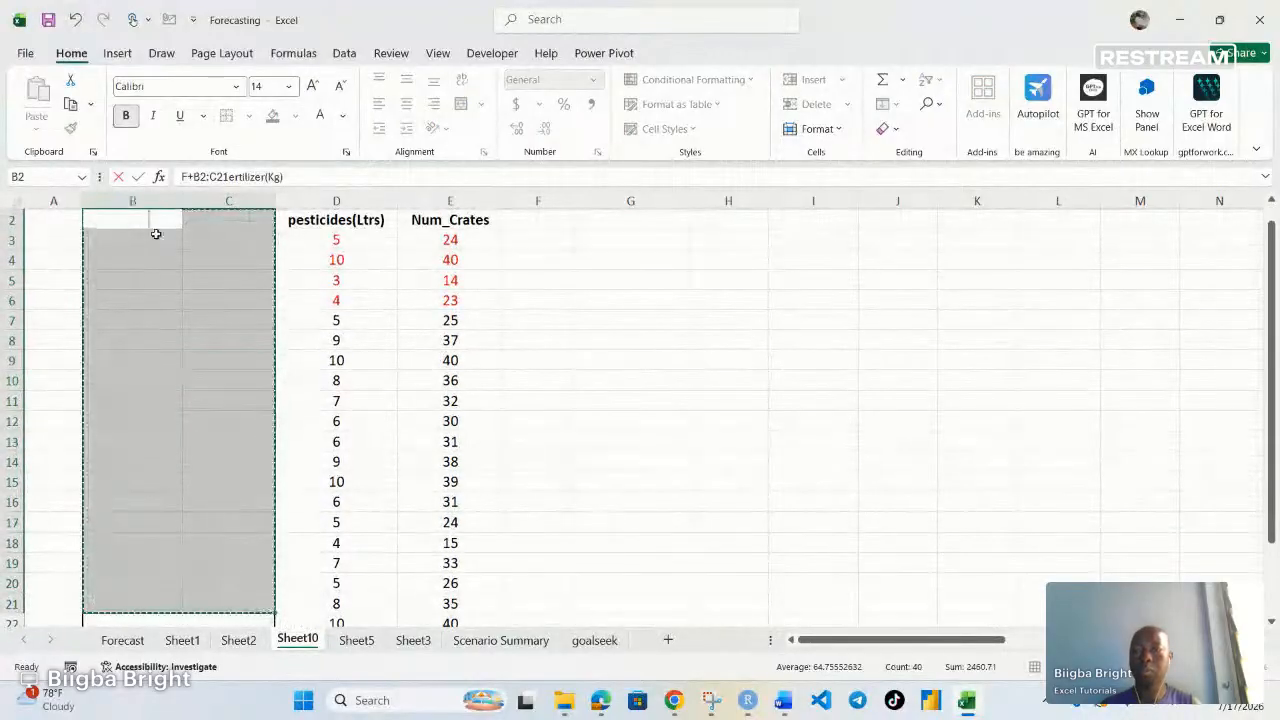
left_click(586, 348)
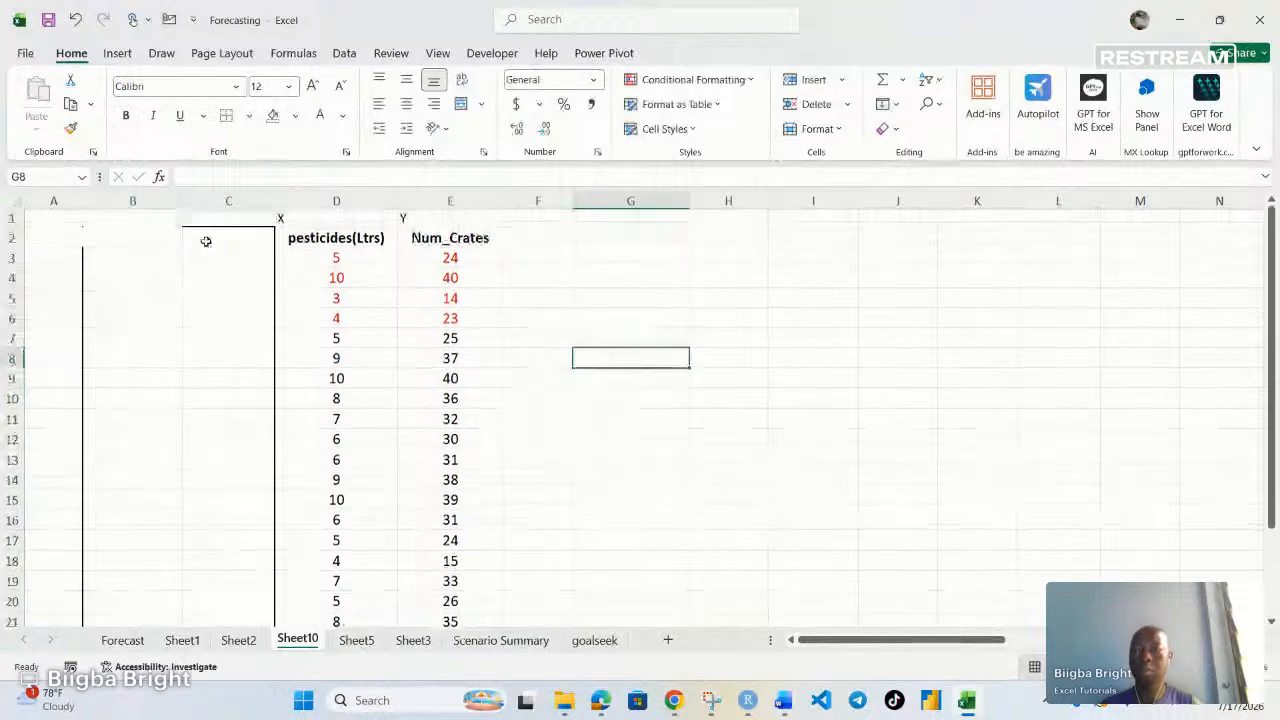
left_click(137, 237)
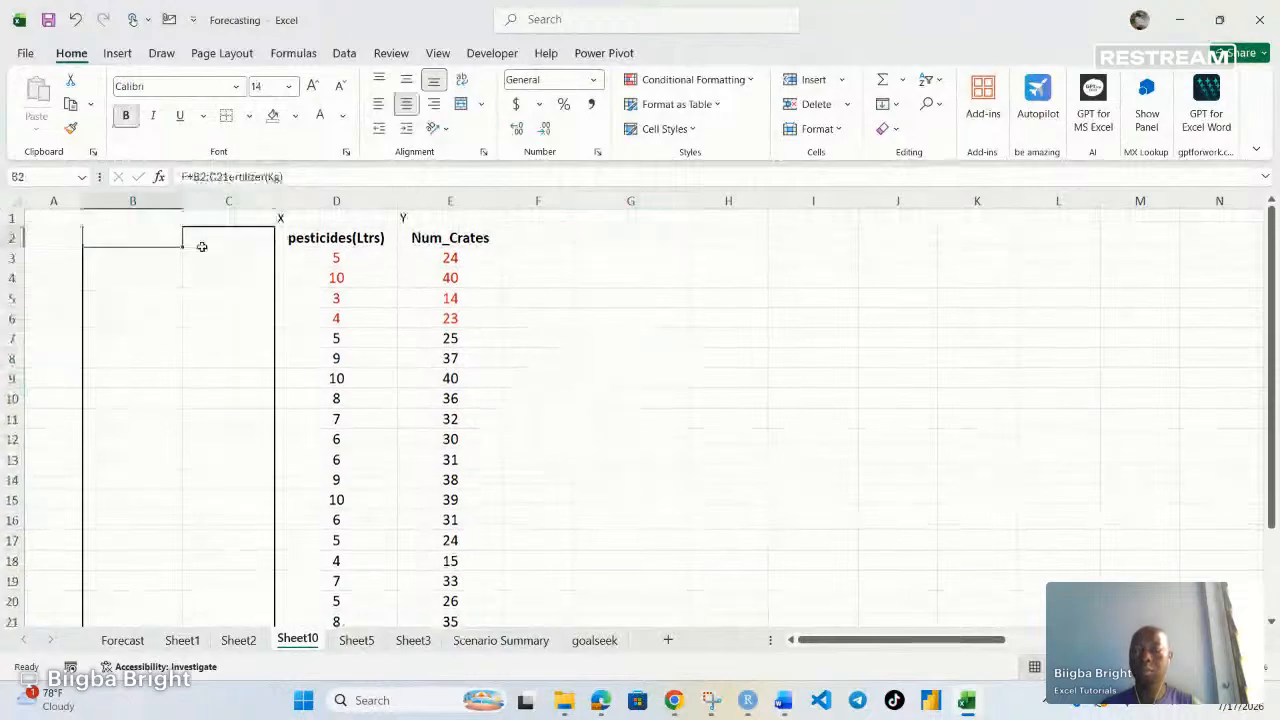
key("Right")
key("ctrl+Down")
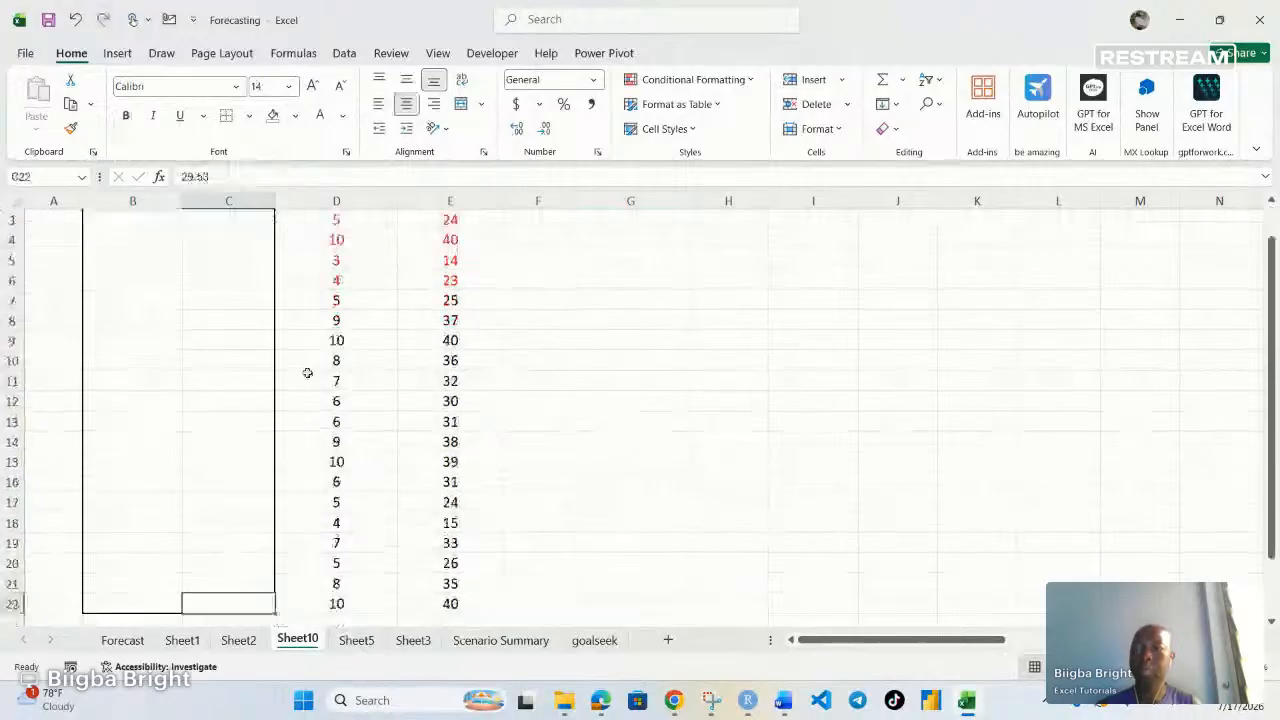
key("ctrl+z")
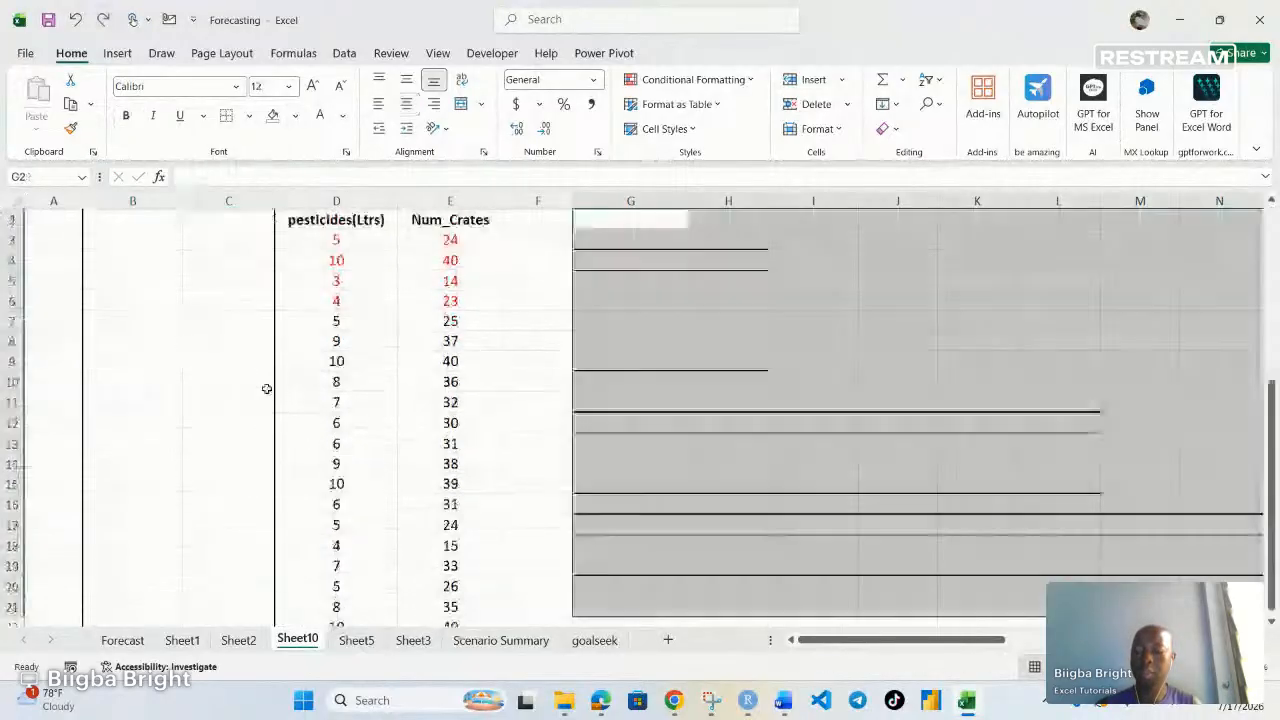
Remove the borders from the cleared output range again
left_click(227, 118)
scroll(320, 510, "up", 1)
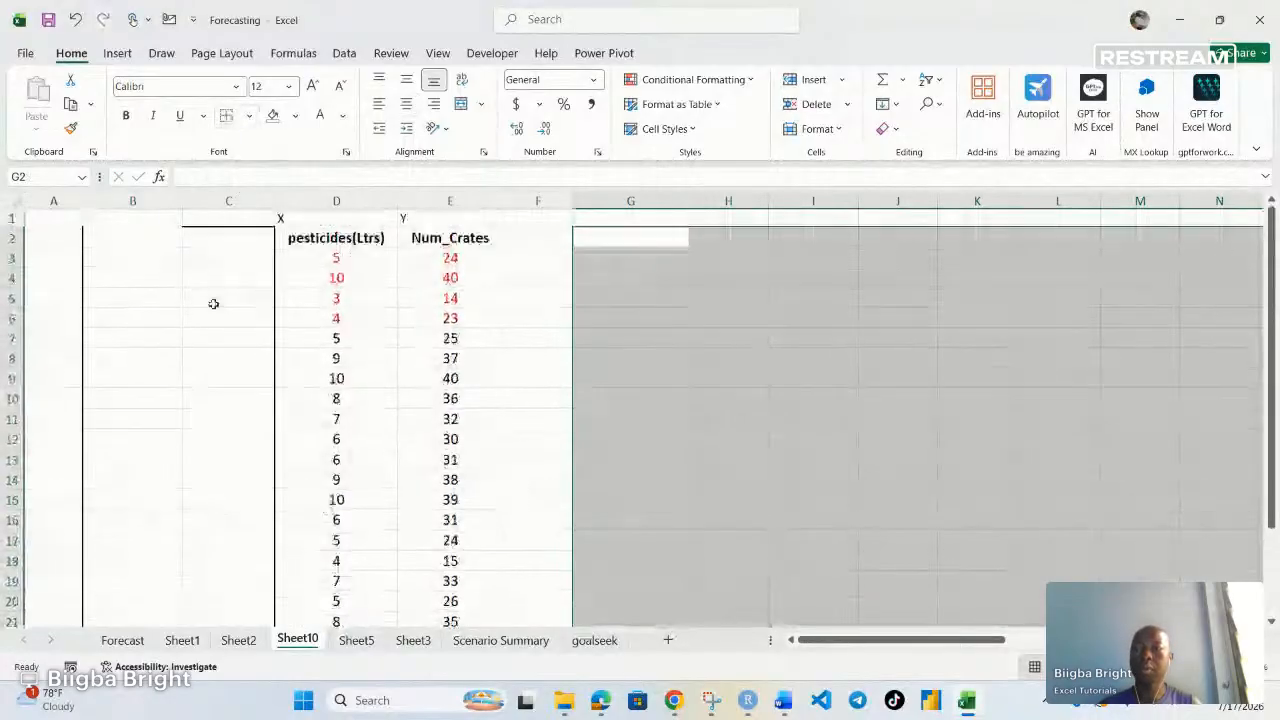
Set the font color of the Fertilizer(Kg) and labour(hrs) data in columns B and C to Automatic
left_click(138, 238)
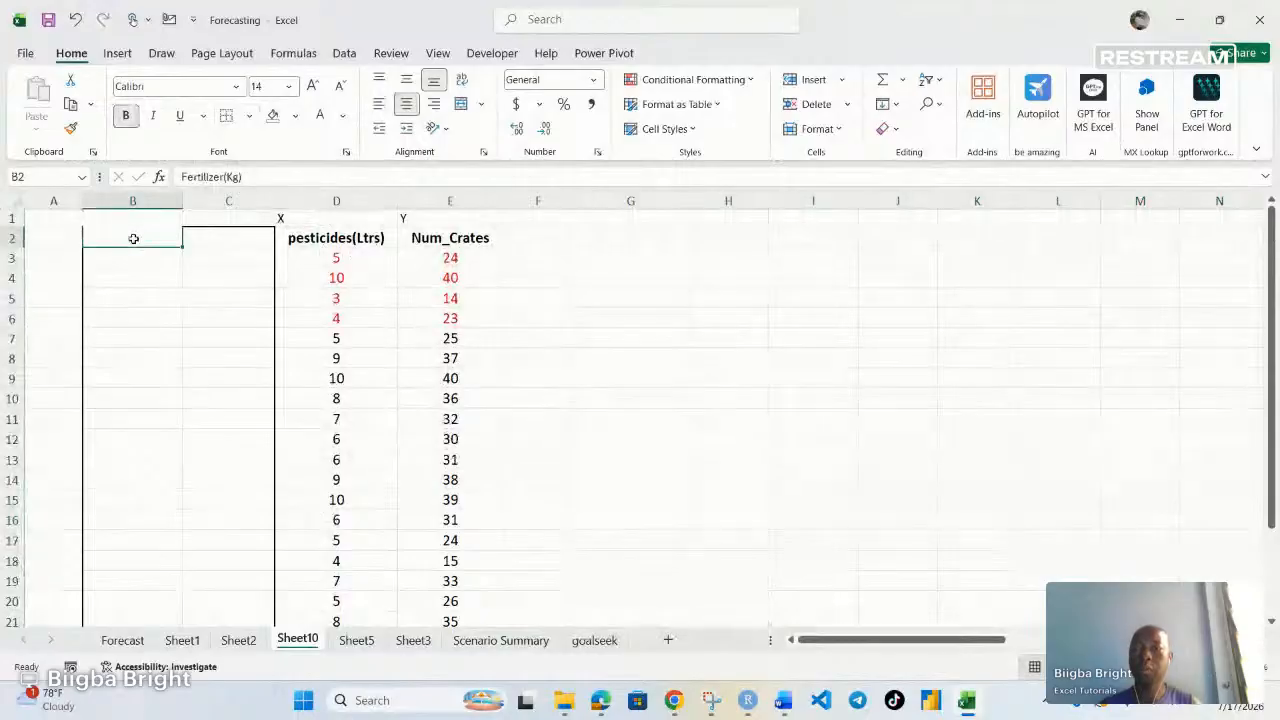
left_click_drag(163, 243, 214, 592)
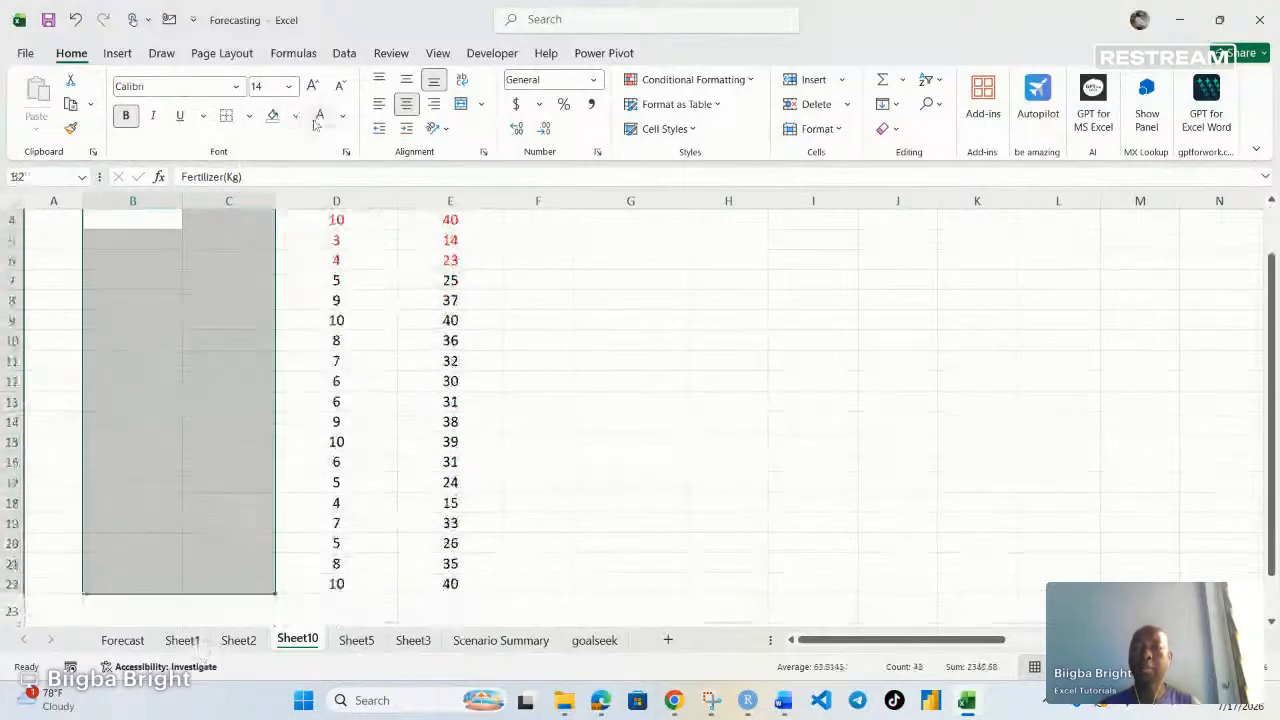
left_click(343, 117)
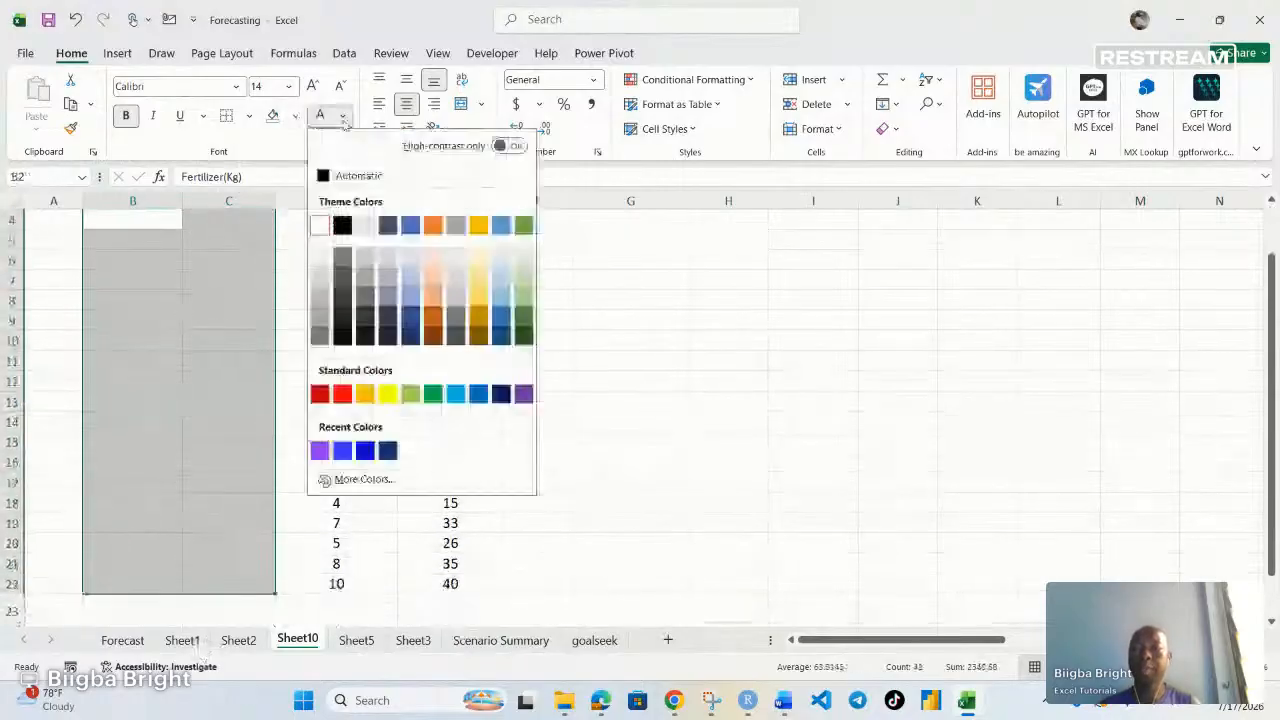
left_click(334, 177)
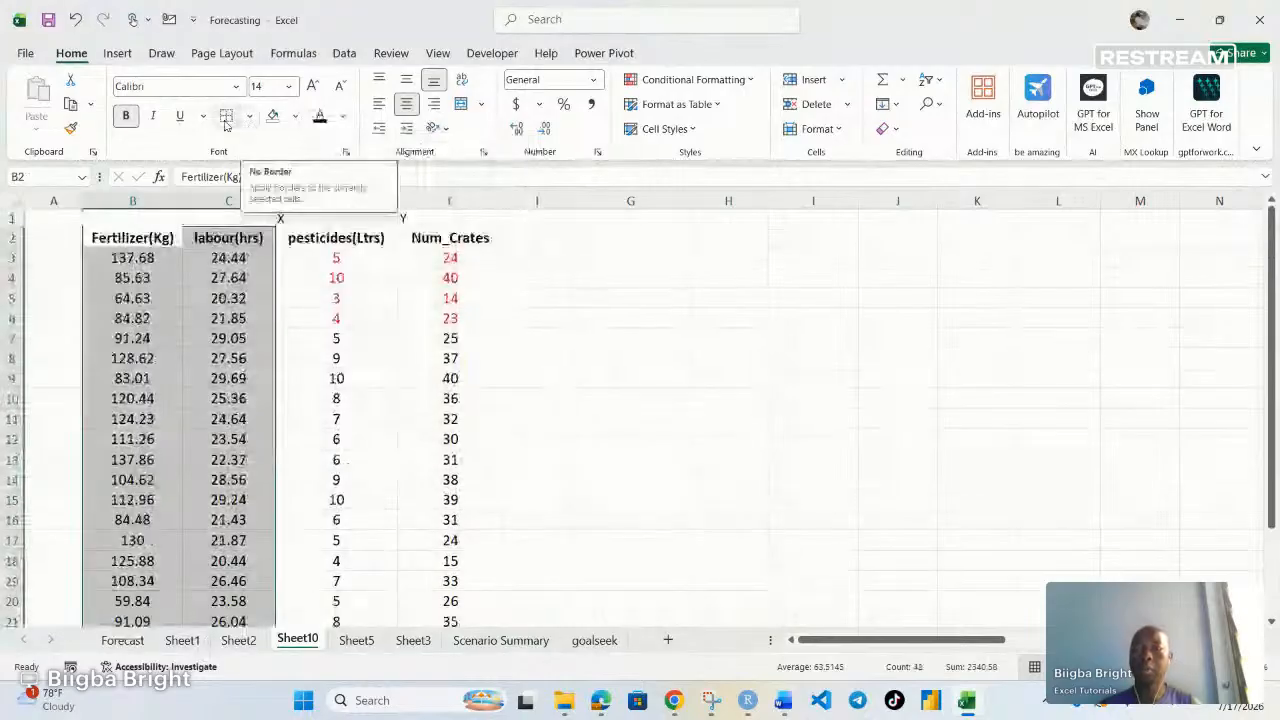
Remove the borders from the Fertilizer(Kg) and labour(hrs) data range in columns B and C
left_click(541, 520)
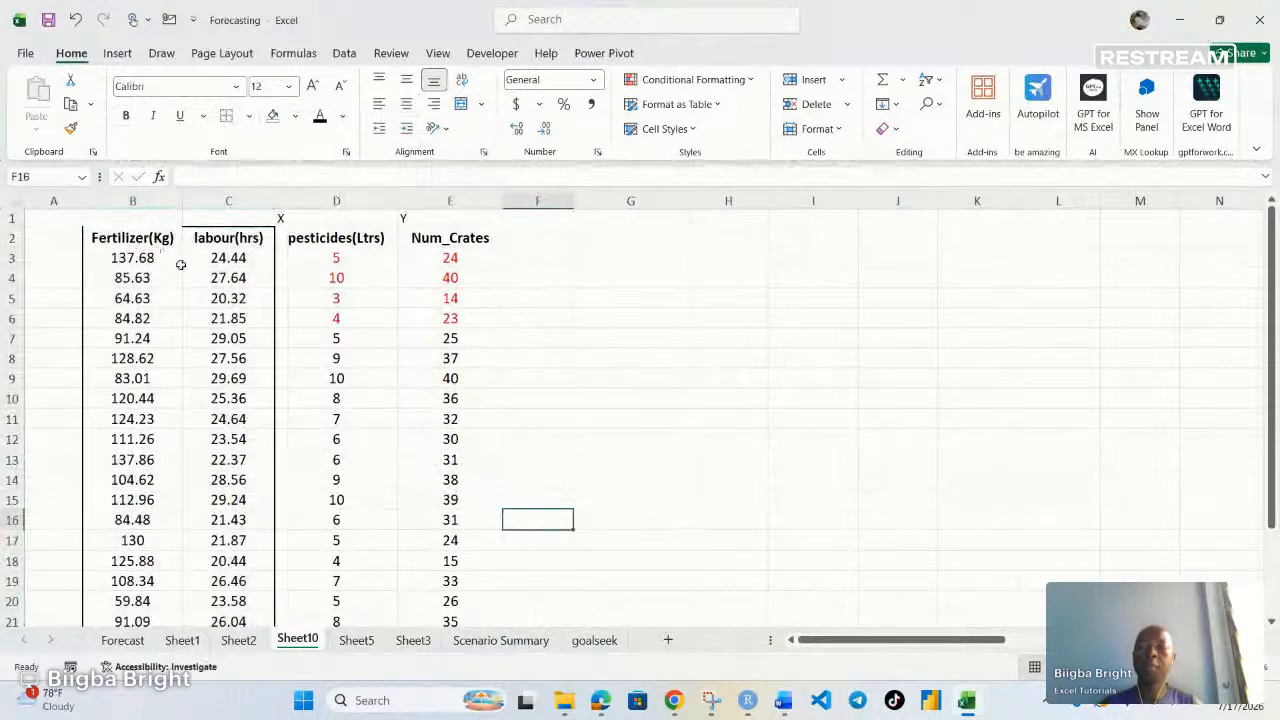
left_click_drag(130, 243, 212, 592)
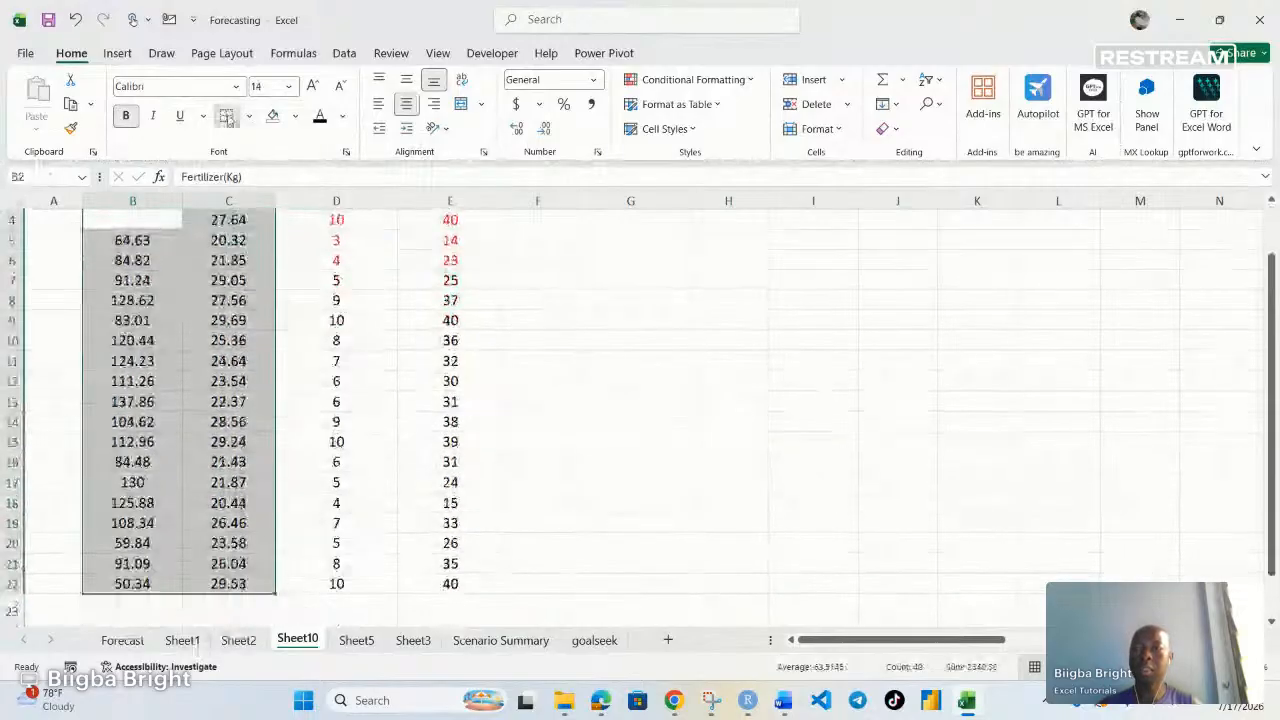
left_click(229, 117)
left_click(354, 362)
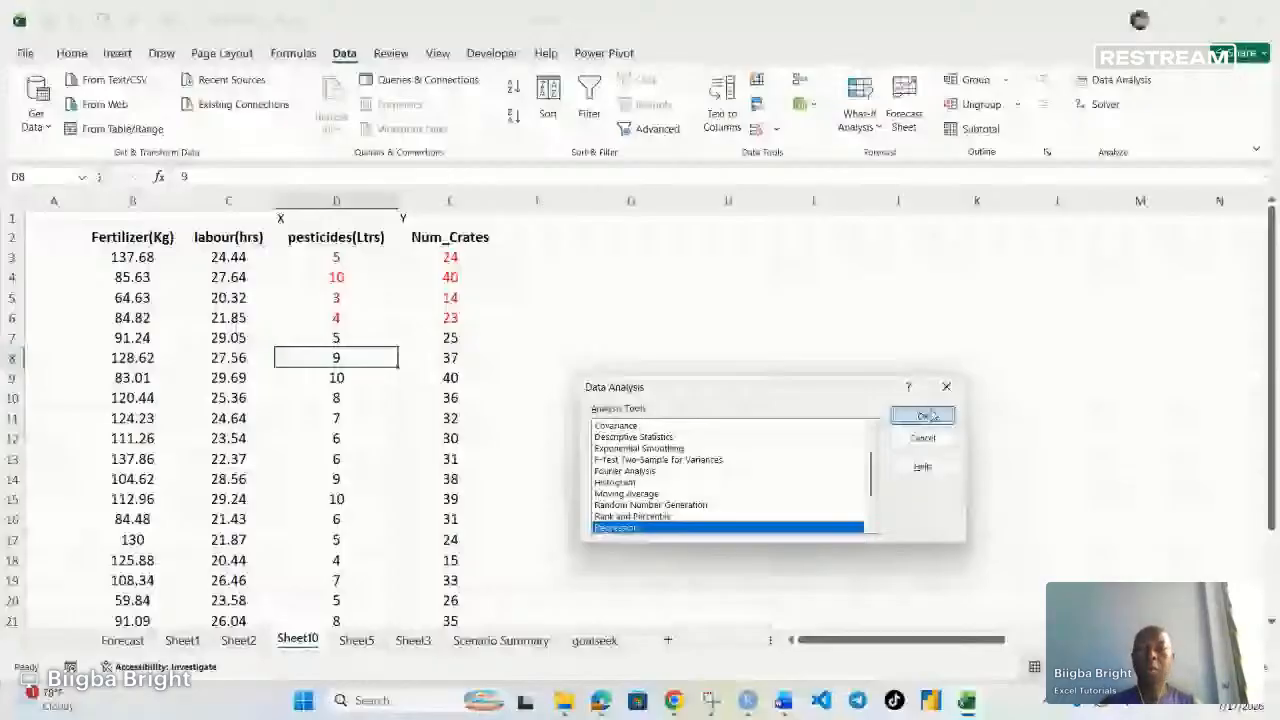
left_click(924, 415)
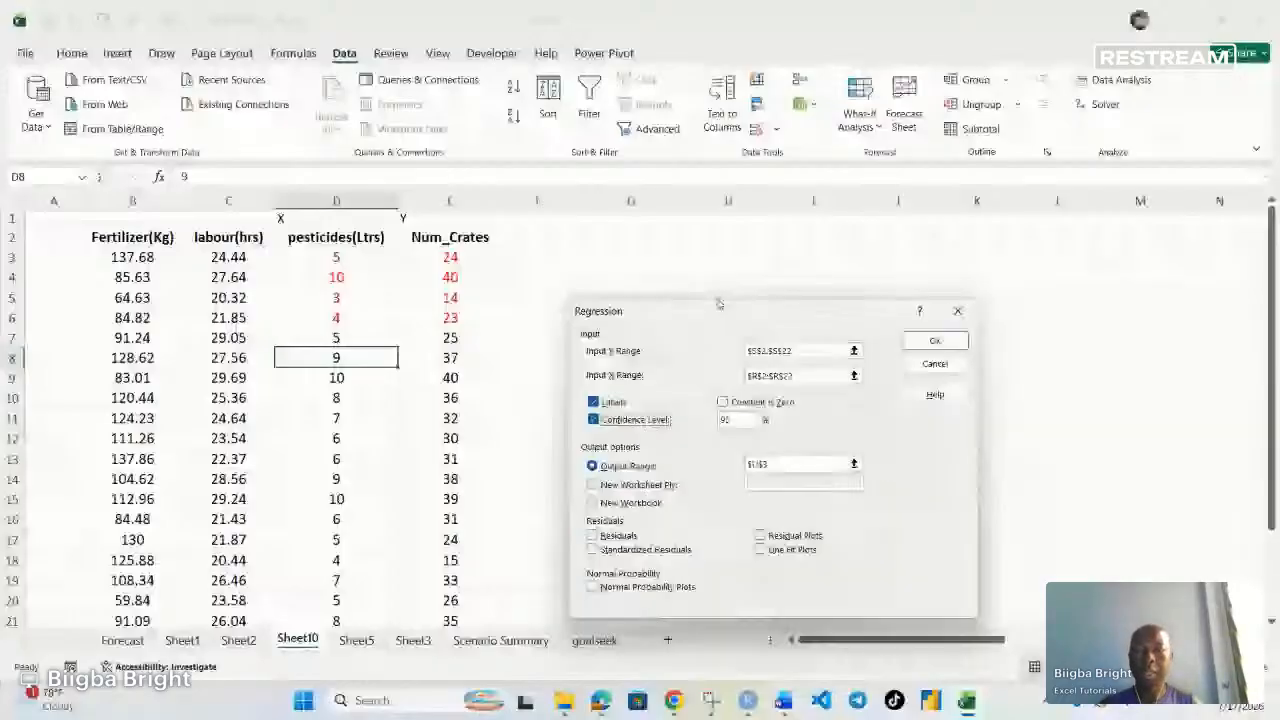
left_click_drag(718, 303, 790, 290)
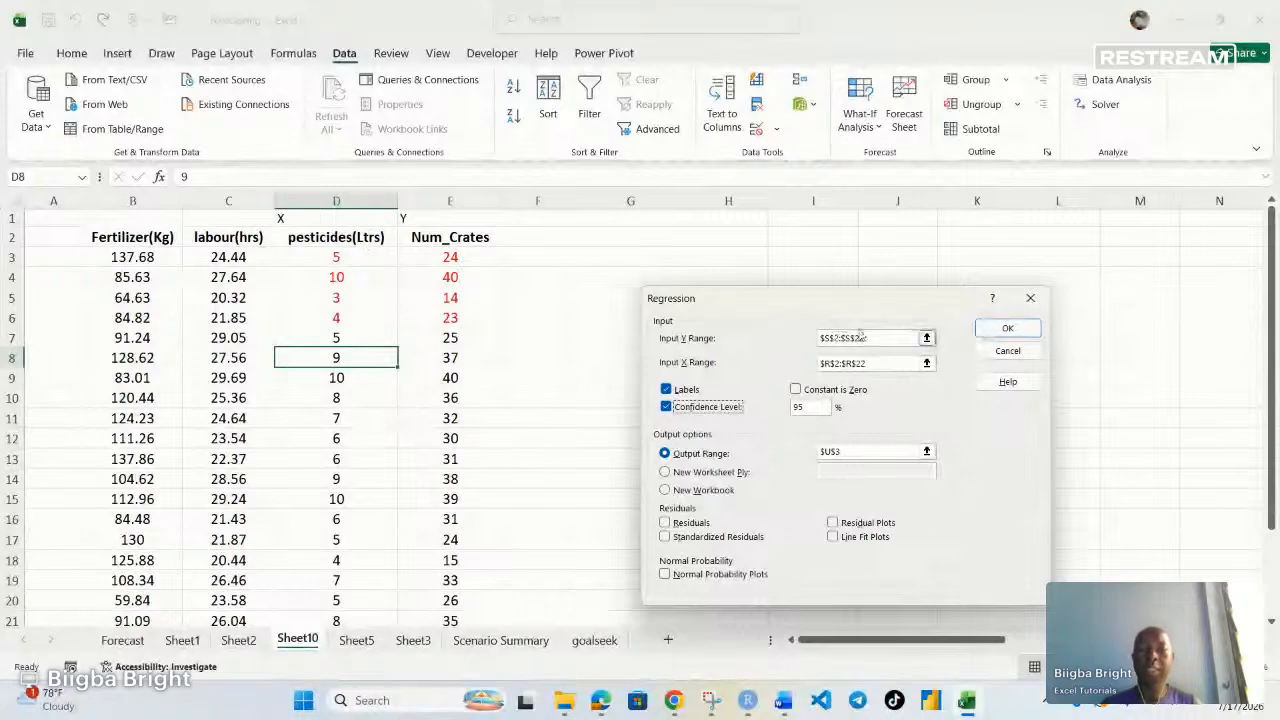
left_click(860, 337)
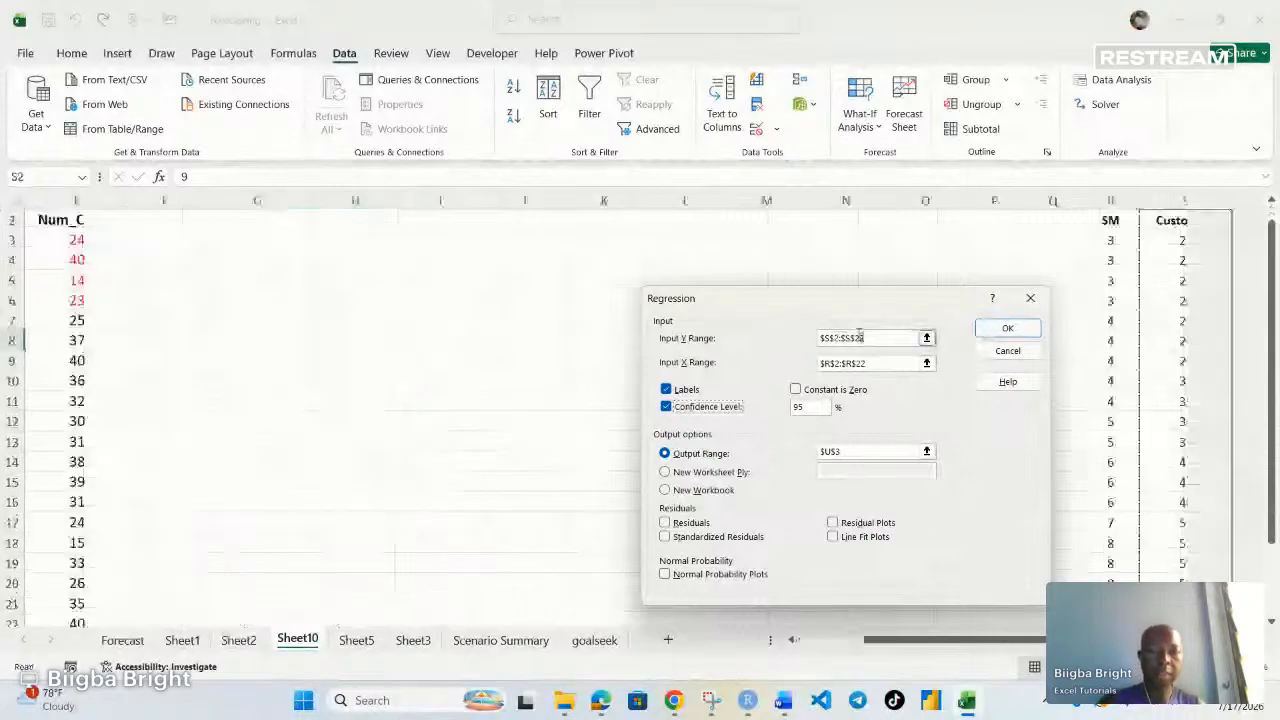
key("BackSpace")
key("BackSpace")
key("BackSpace")
key("BackSpace")
key("BackSpace")
key("BackSpace")
key("BackSpace")
key("BackSpace")
key("BackSpace")
key("BackSpace")
left_click(861, 364)
key("BackSpace")
key("BackSpace")
key("BackSpace")
key("BackSpace")
key("BackSpace")
key("BackSpace")
key("BackSpace")
key("BackSpace")
key("BackSpace")
key("BackSpace")
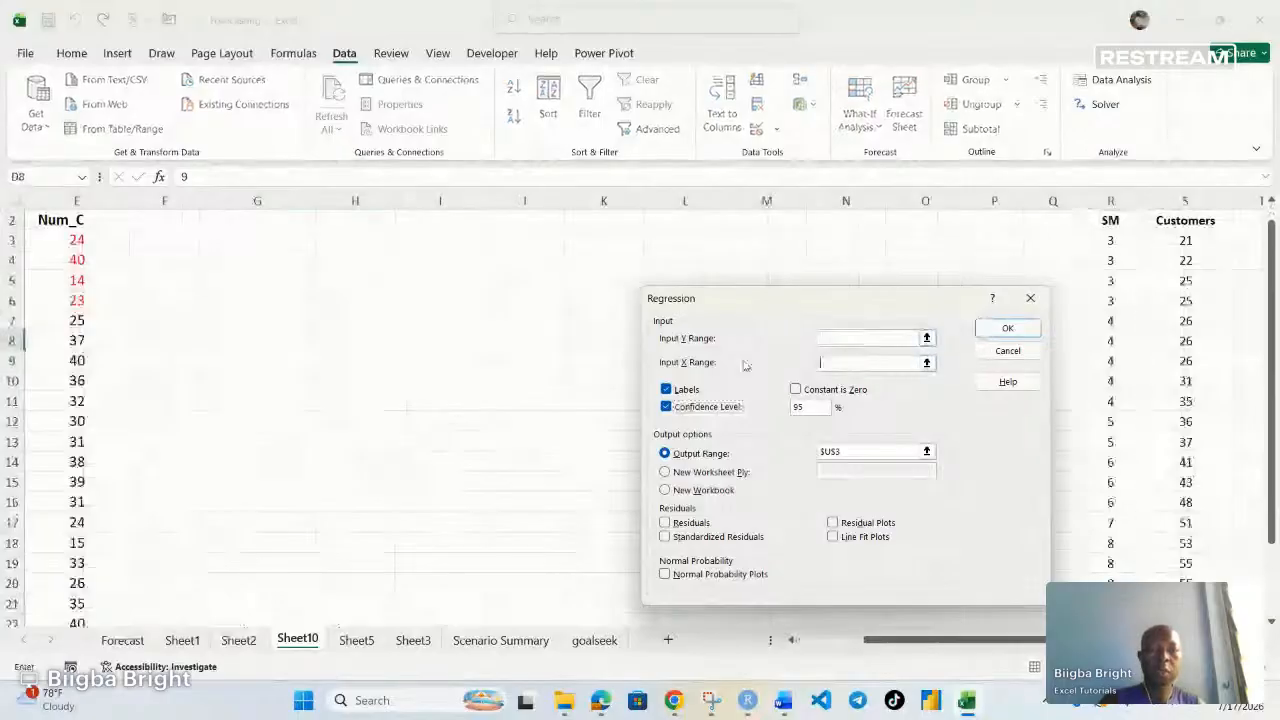
left_click_drag(845, 452, 798, 452)
key("BackSpace")
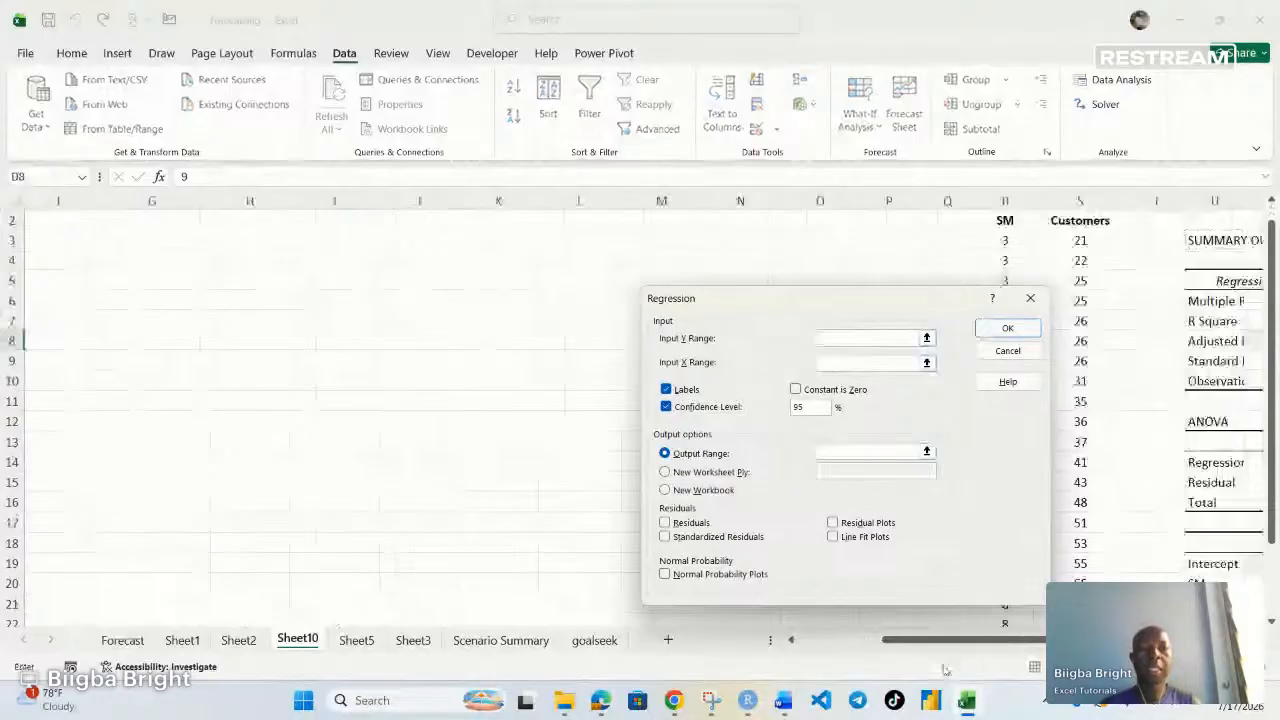
left_click_drag(944, 666, 754, 650)
left_click(1030, 298)
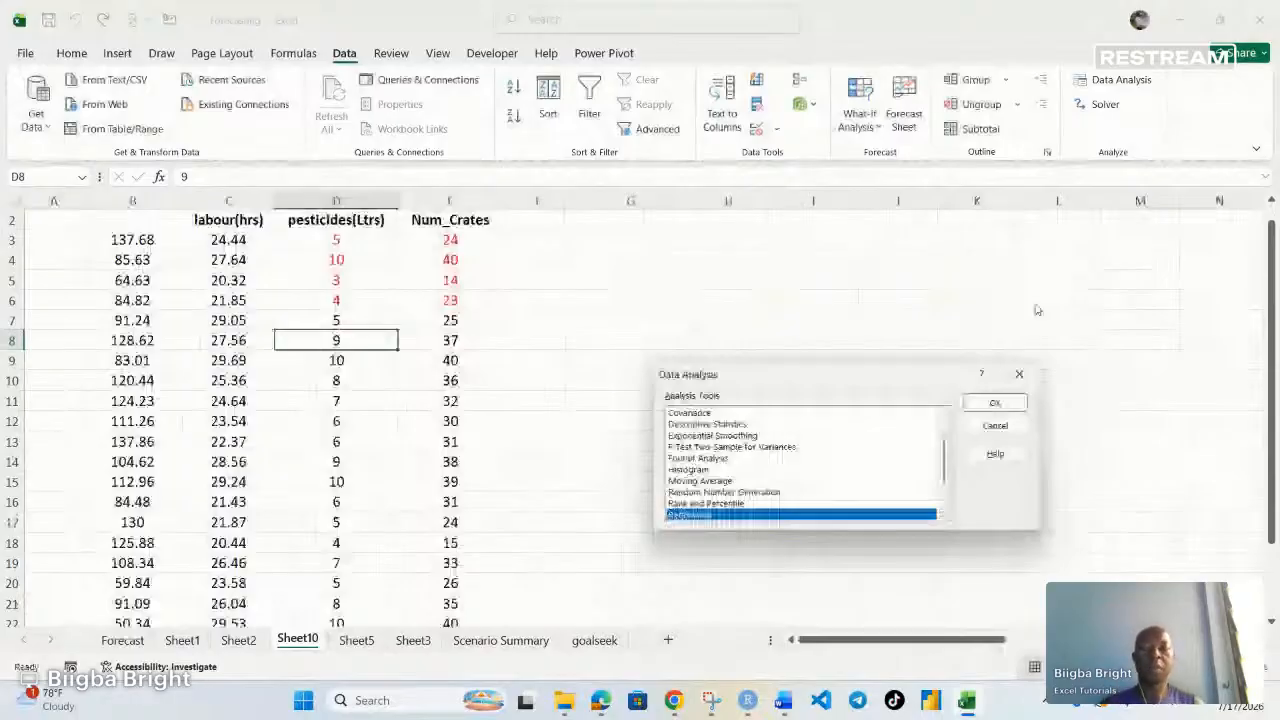
scroll(580, 395, "up", 1)
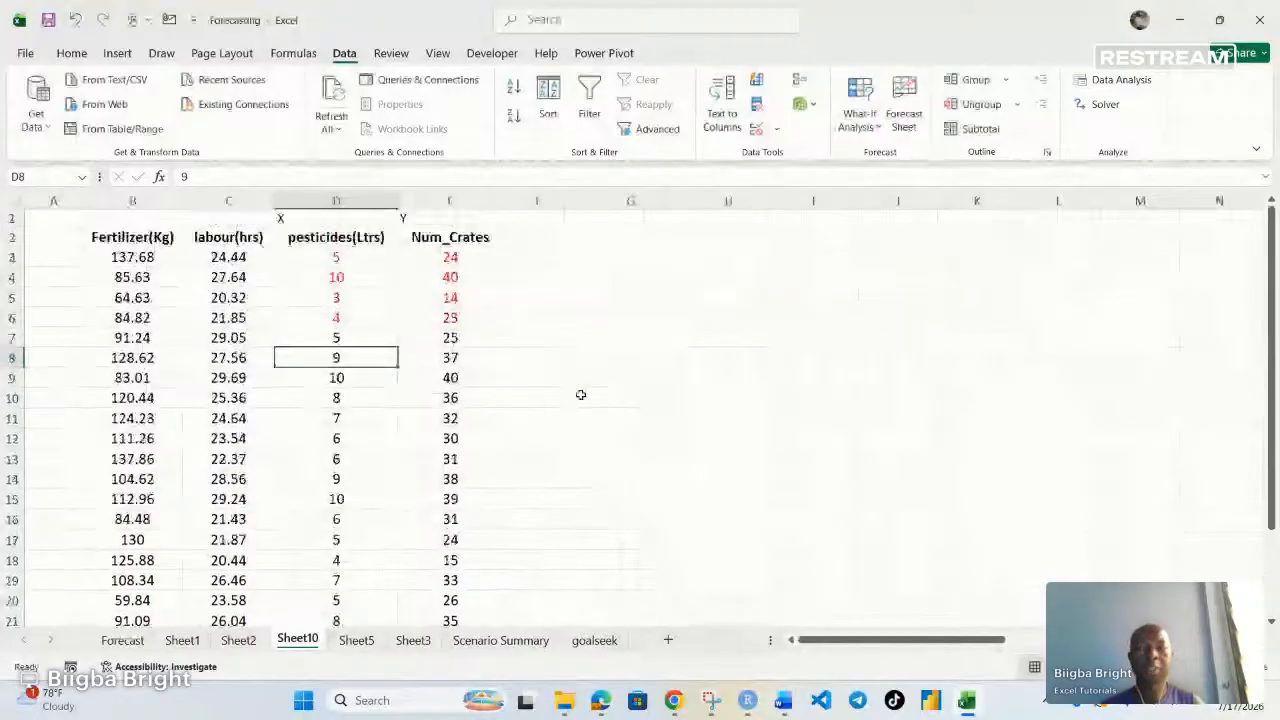
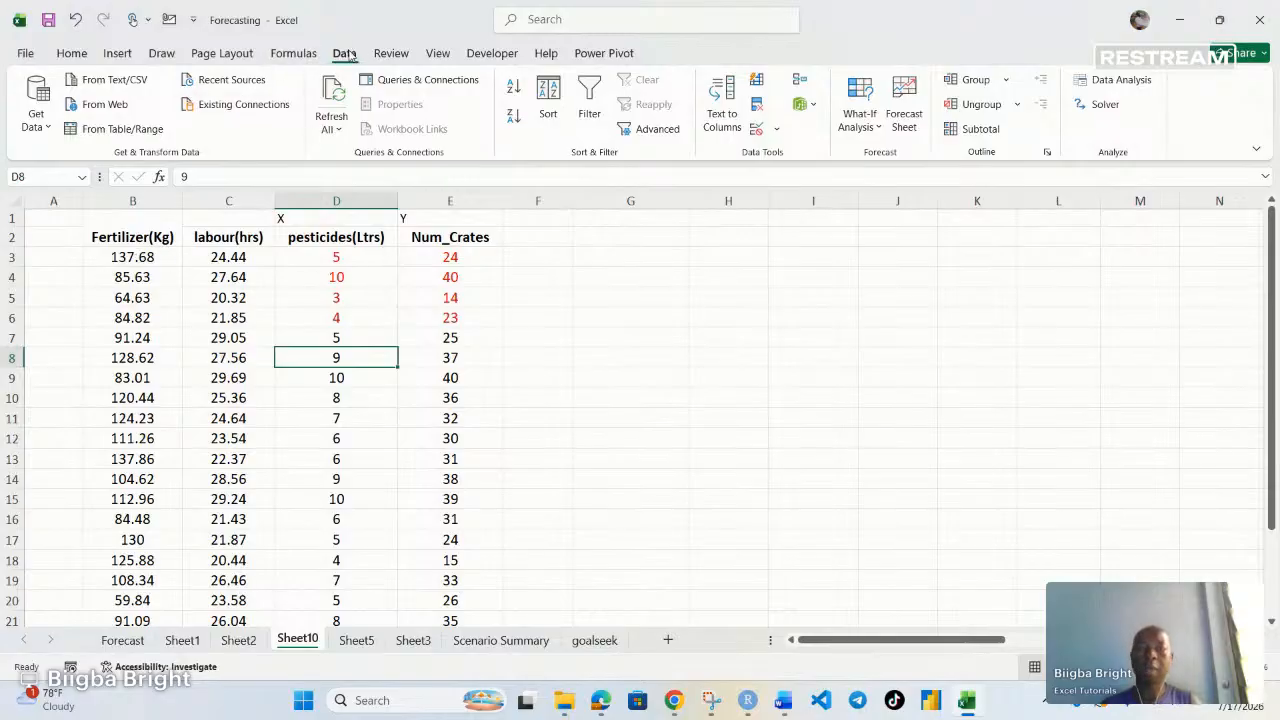
Open the Correlation tool from Data Analysis and clear its input and output range fields
left_click(1110, 84)
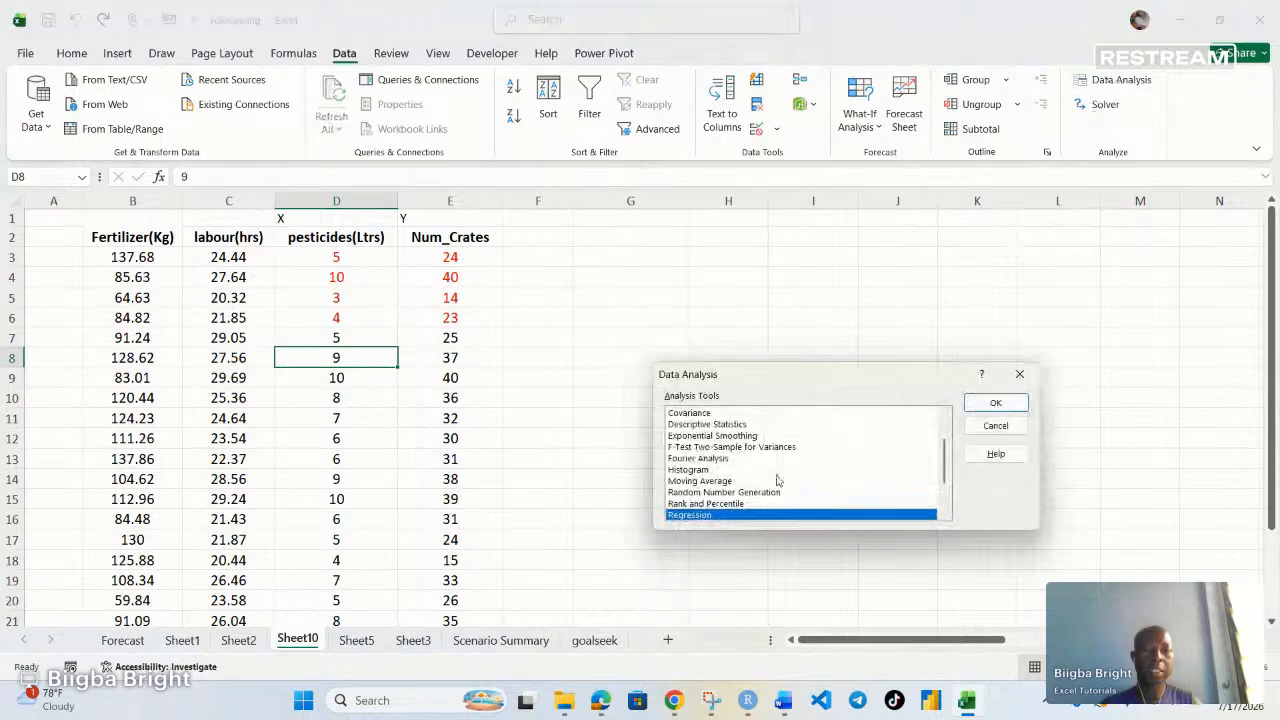
scroll(778, 477, "up", 2)
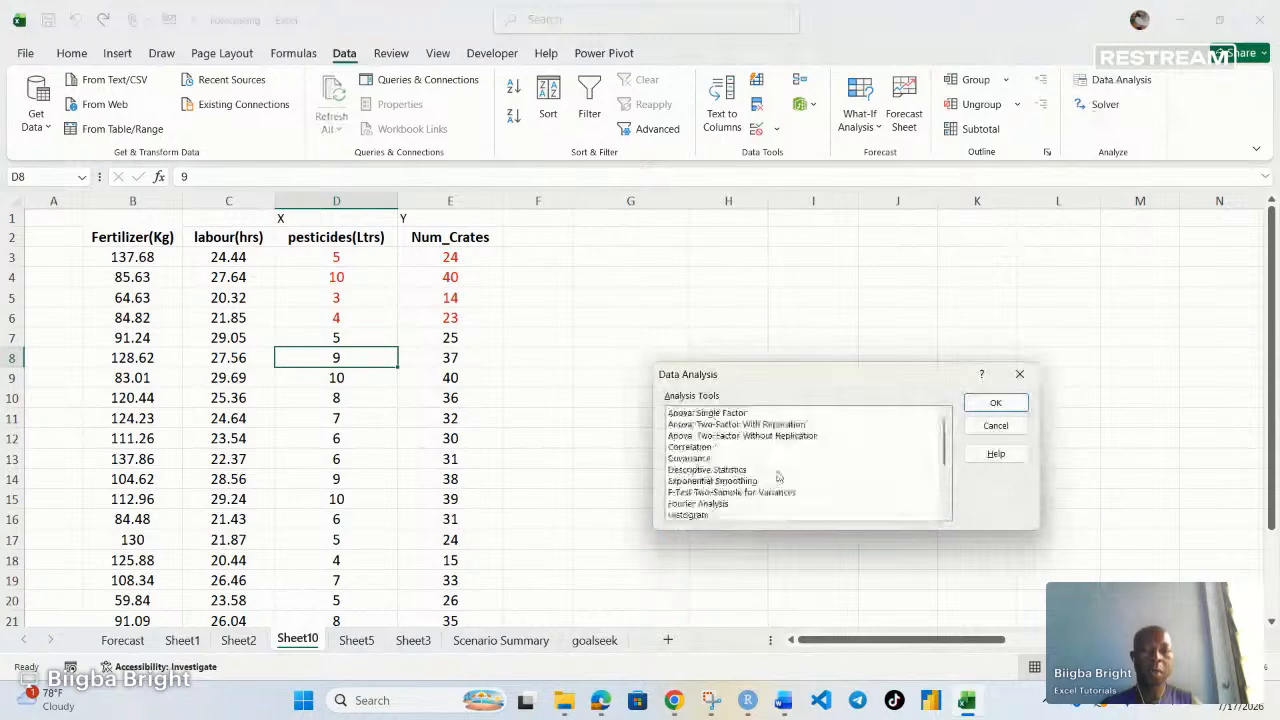
left_click(696, 447)
left_click(994, 403)
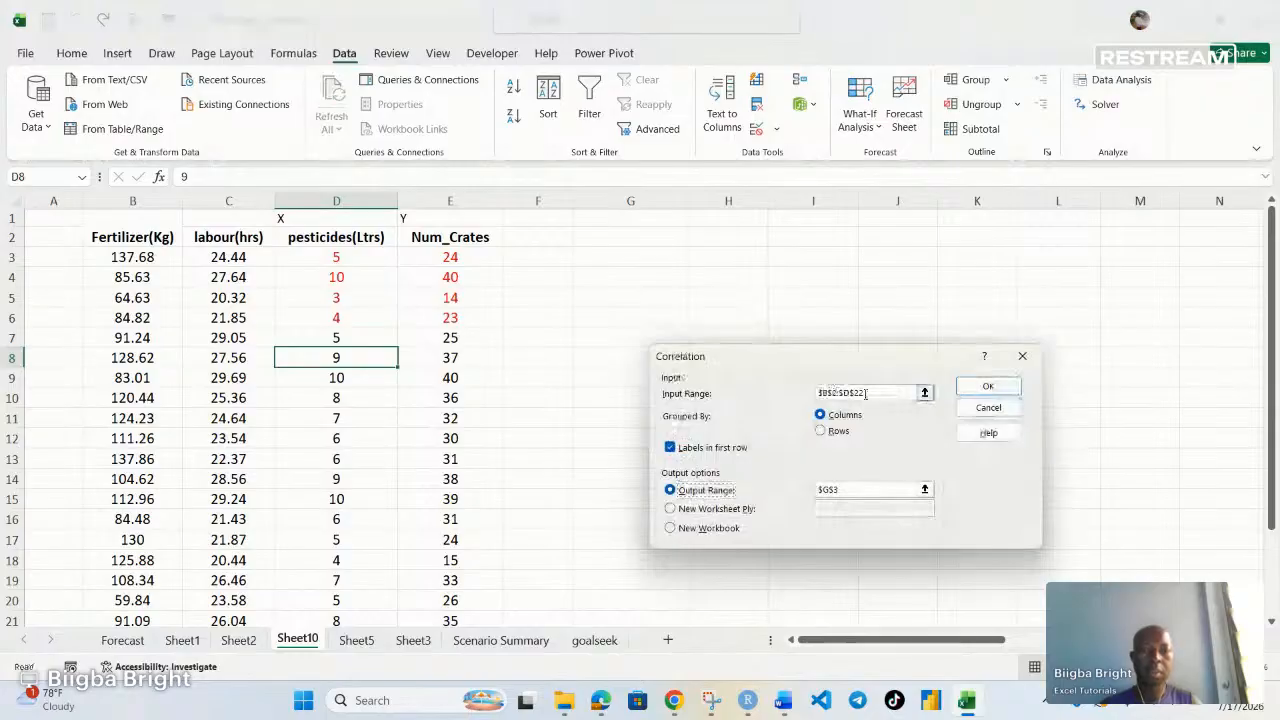
left_click_drag(866, 394, 770, 408)
key("BackSpace")
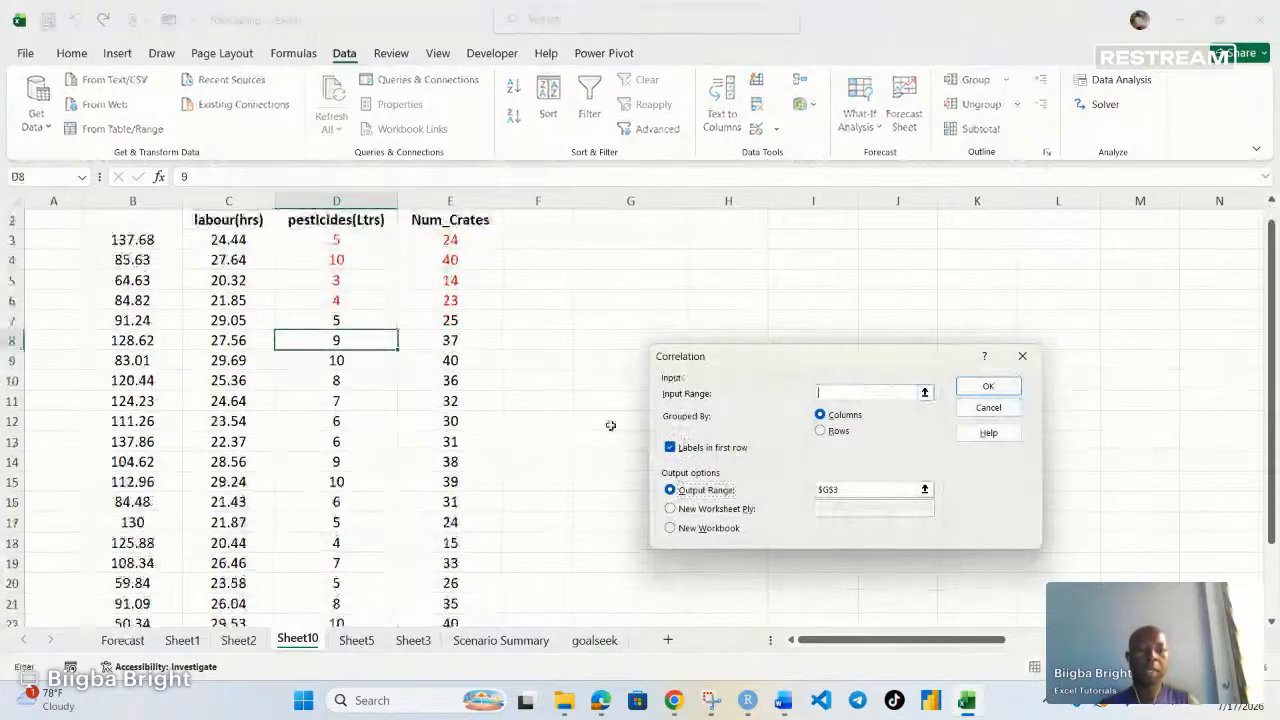
left_click(745, 492)
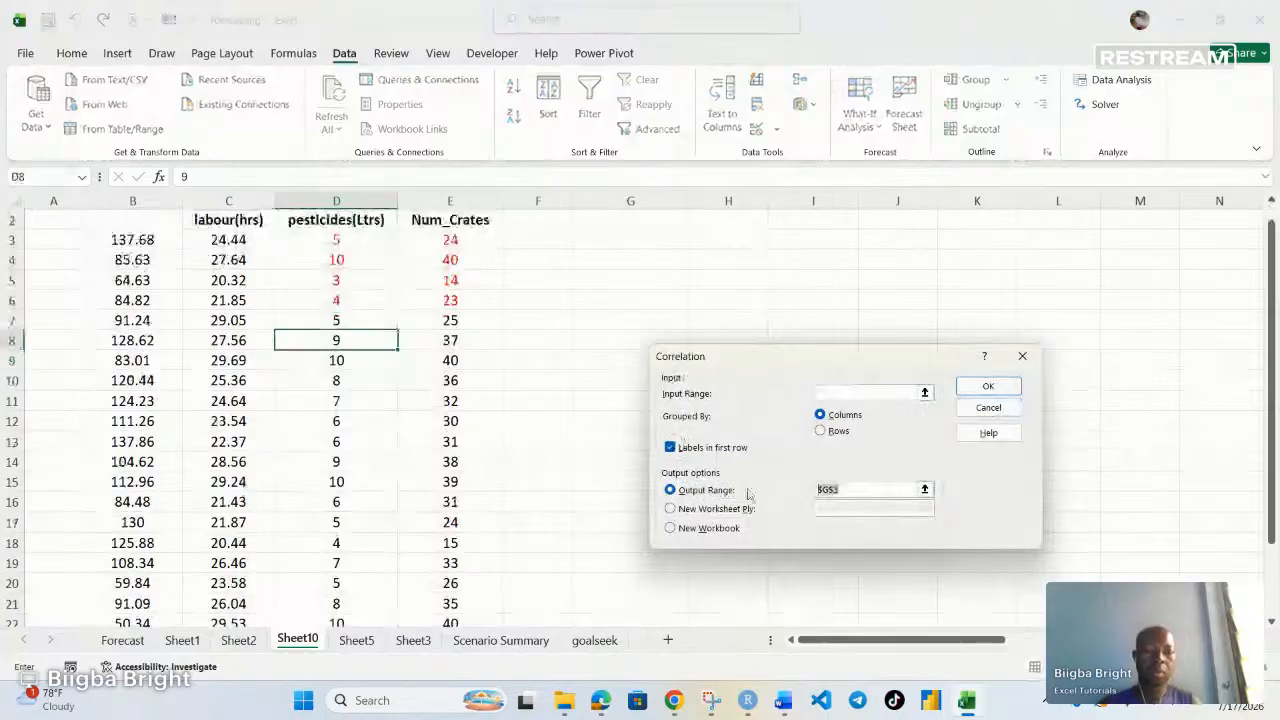
key("BackSpace")
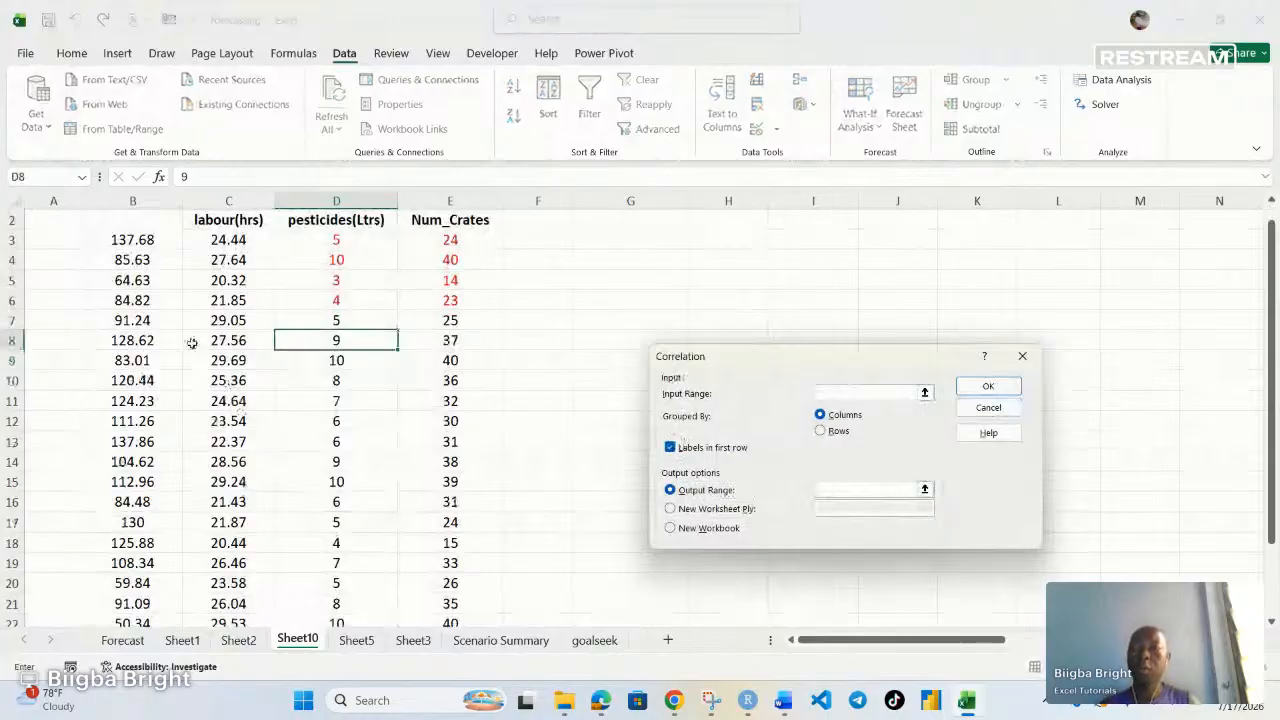
scroll(140, 230, "up", 1)
left_click_drag(140, 231, 334, 580)
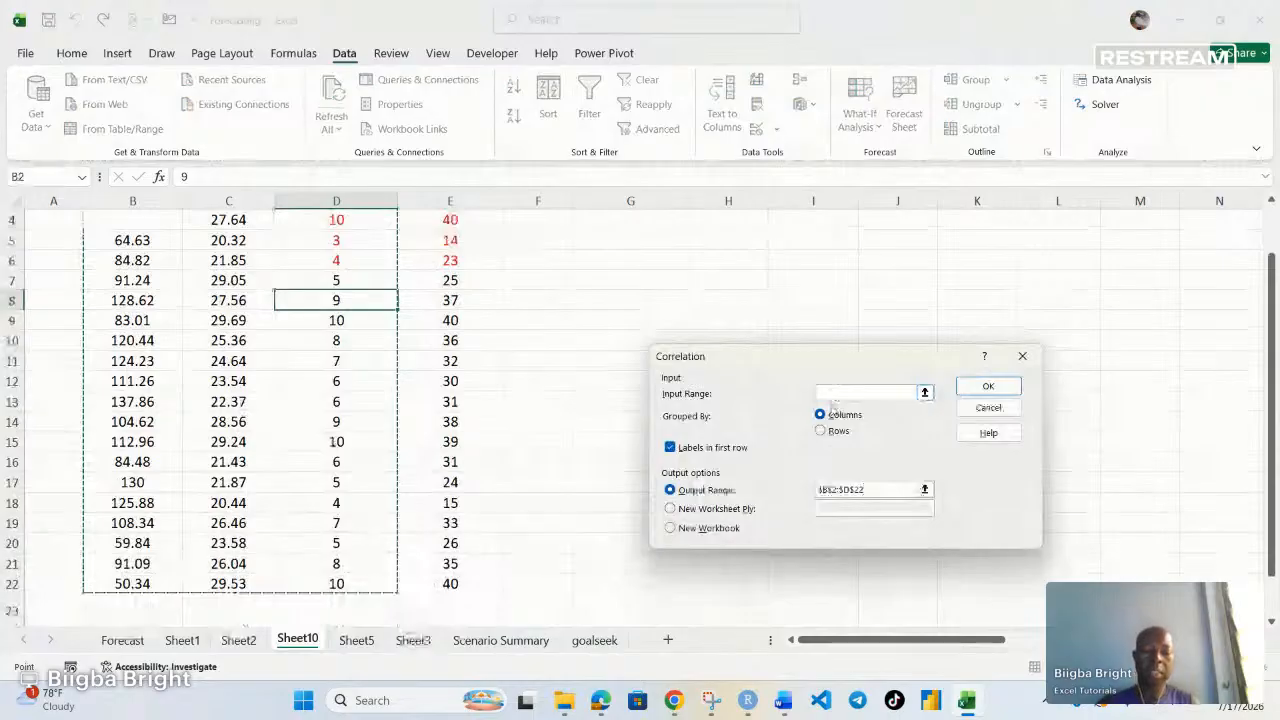
key("BackSpace")
key("BackSpace")
key("BackSpace")
key("BackSpace")
key("BackSpace")
key("BackSpace")
key("BackSpace")
key("BackSpace")
key("BackSpace")
key("BackSpace")
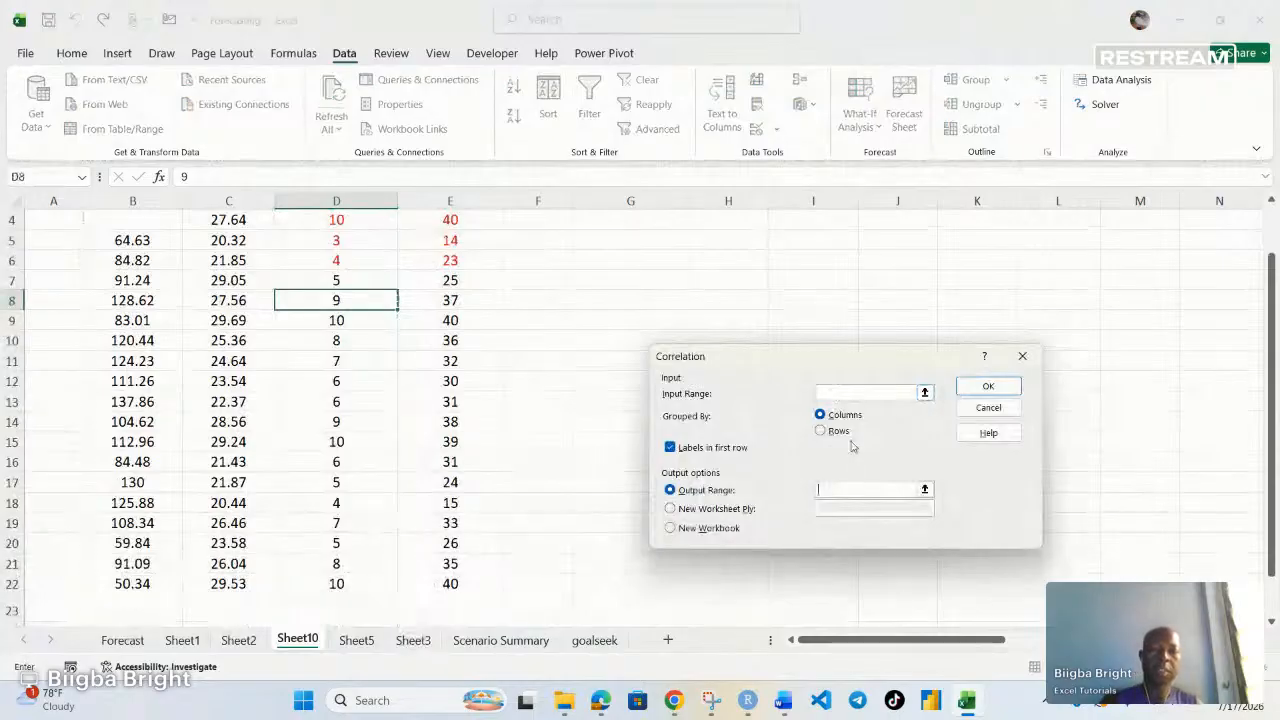
Run a correlation on B2:D22 with labels in the first row, outputting to G2
left_click(826, 393)
scroll(326, 377, "up", 1)
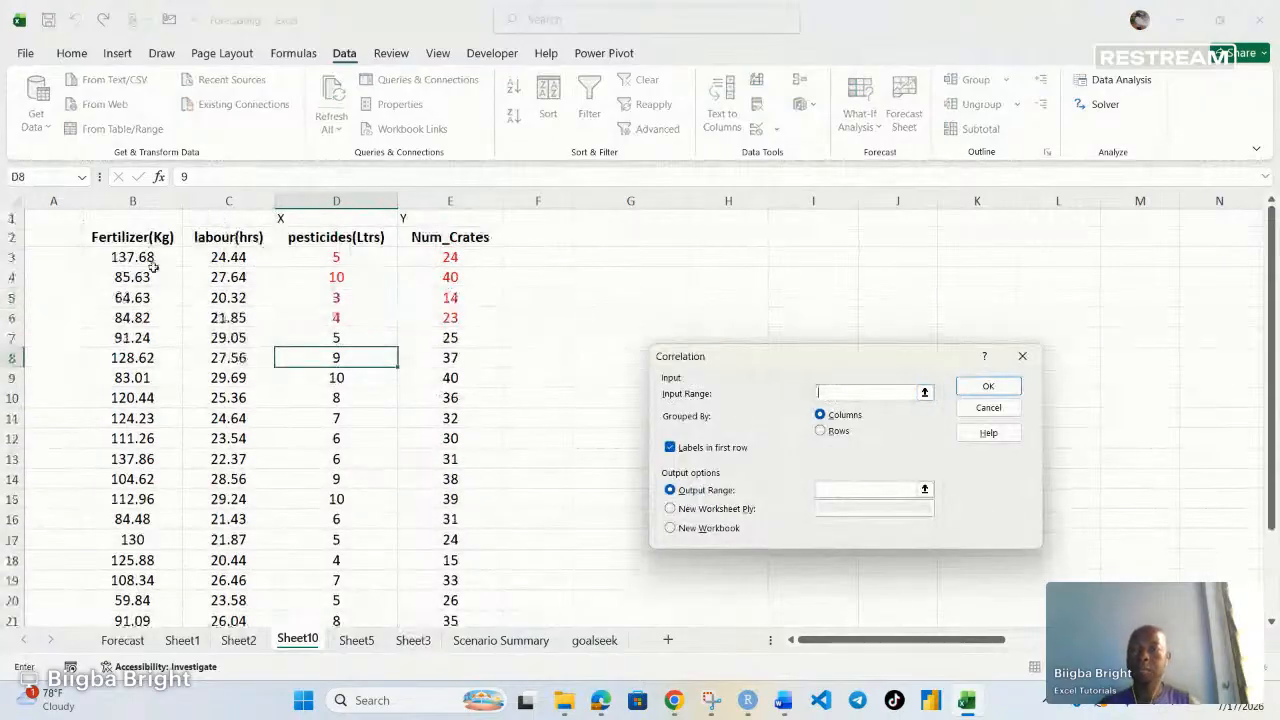
left_click_drag(130, 237, 336, 590)
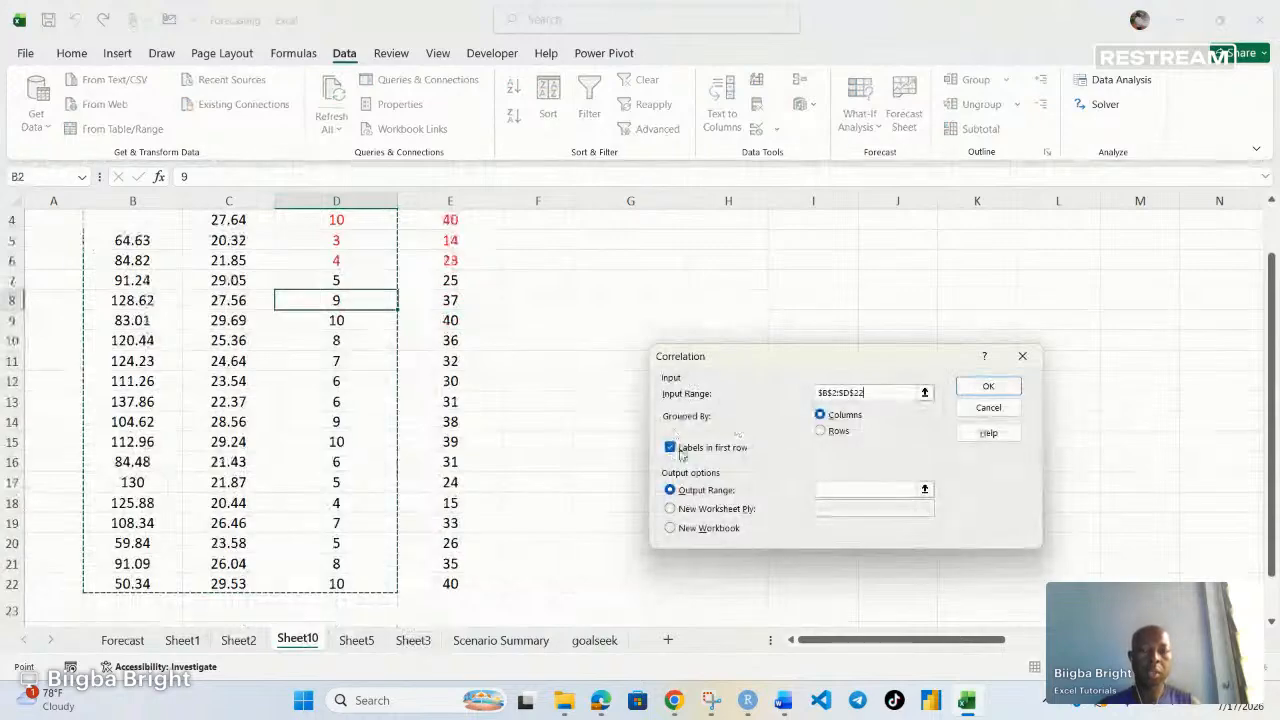
scroll(551, 451, "up", 1)
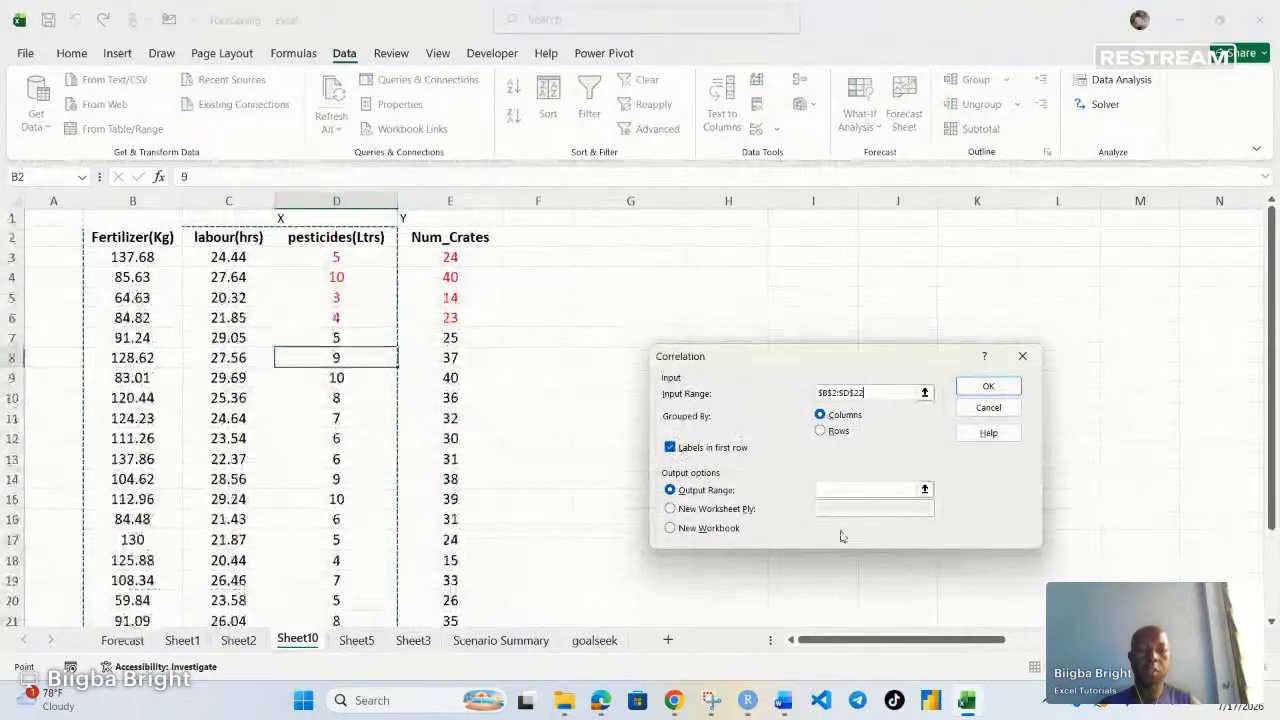
left_click(823, 490)
left_click(616, 244)
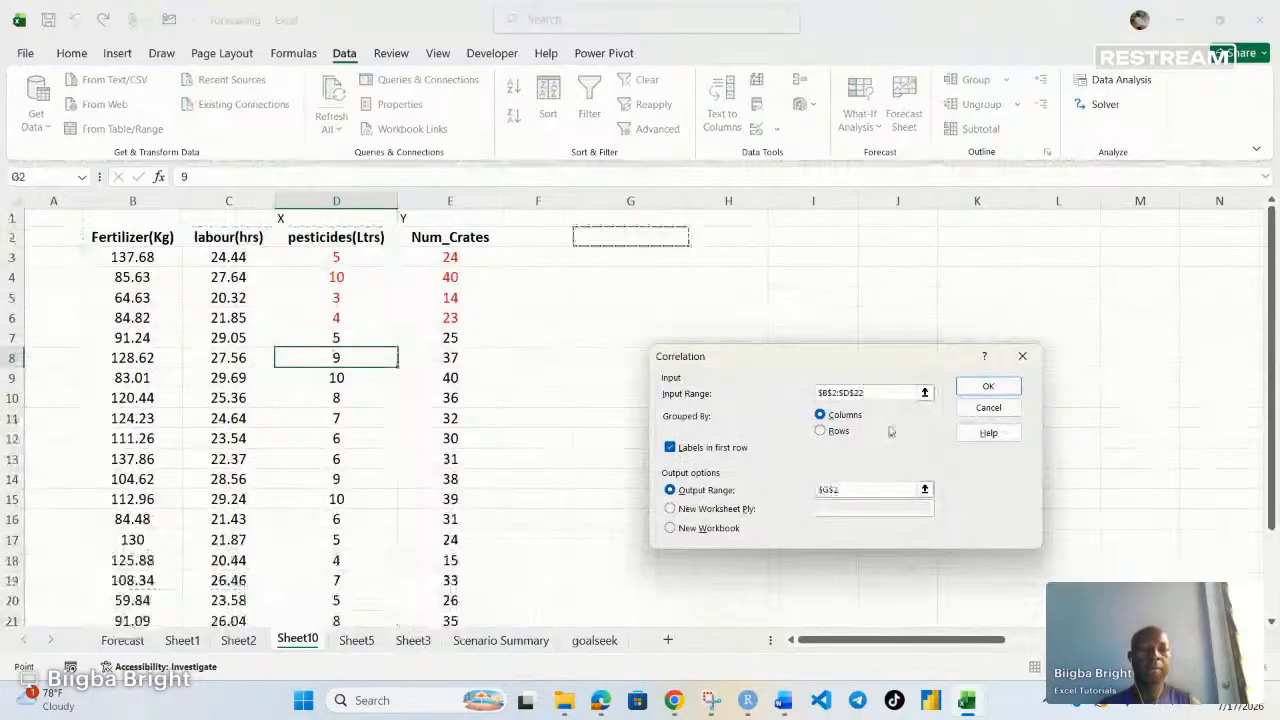
left_click(1000, 384)
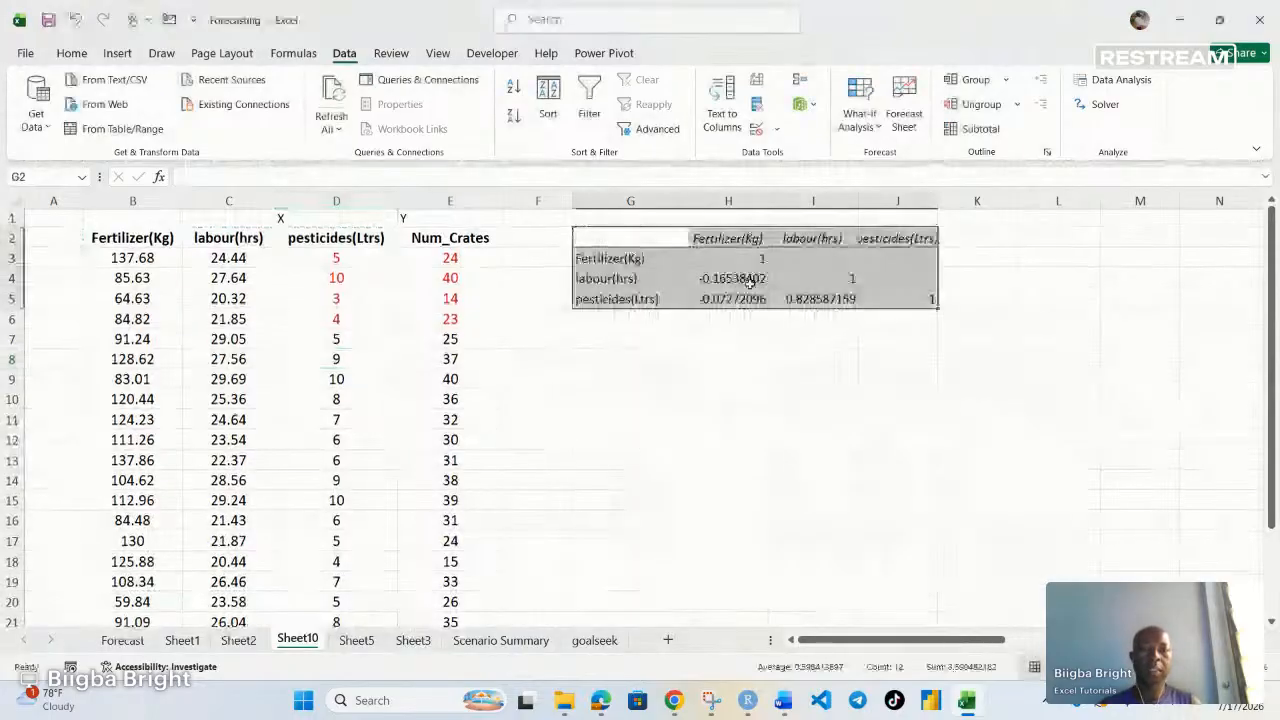
Format the correlation coefficients in H3:J5 as percentages
left_click_drag(714, 262, 930, 286)
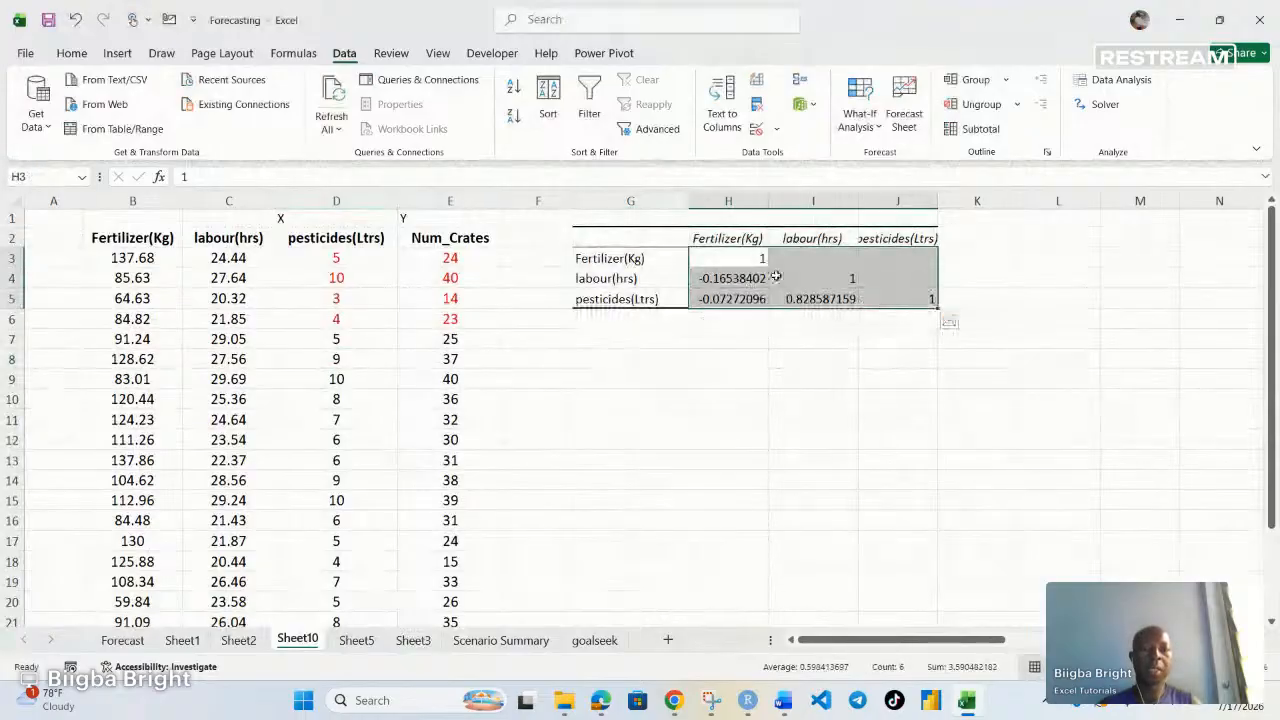
left_click(722, 278)
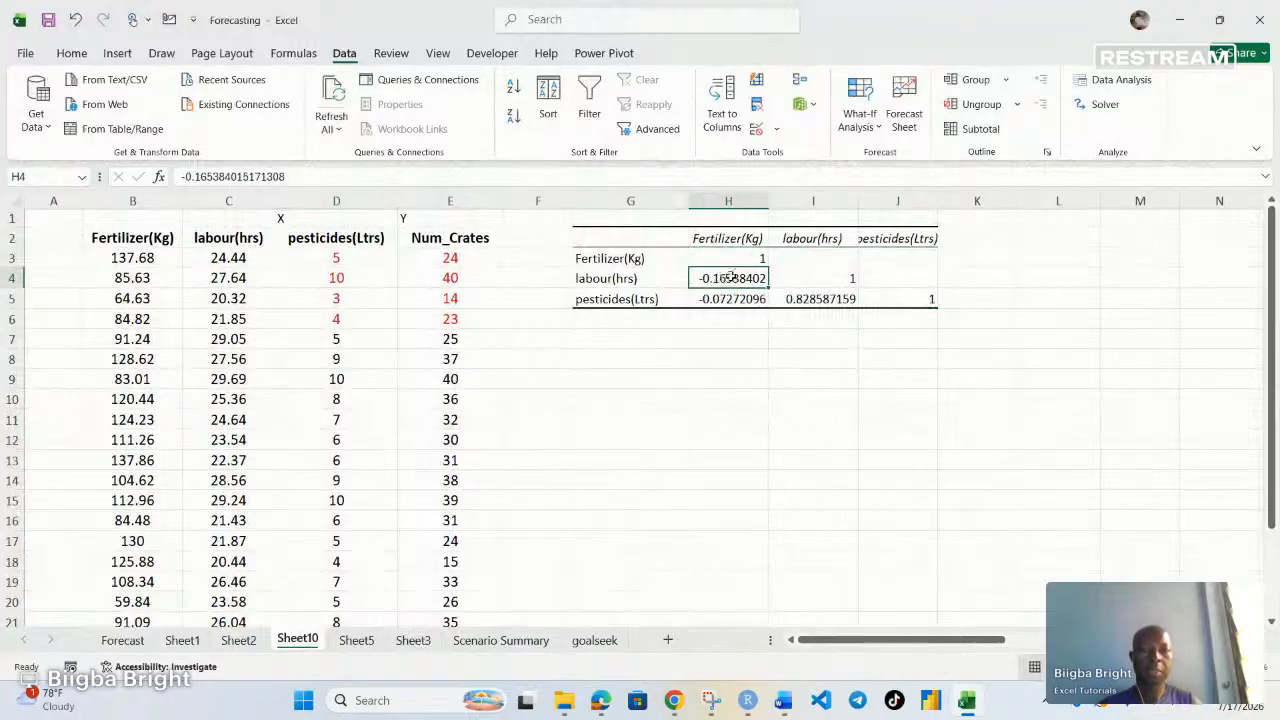
left_click_drag(725, 278, 838, 279)
left_click(730, 279)
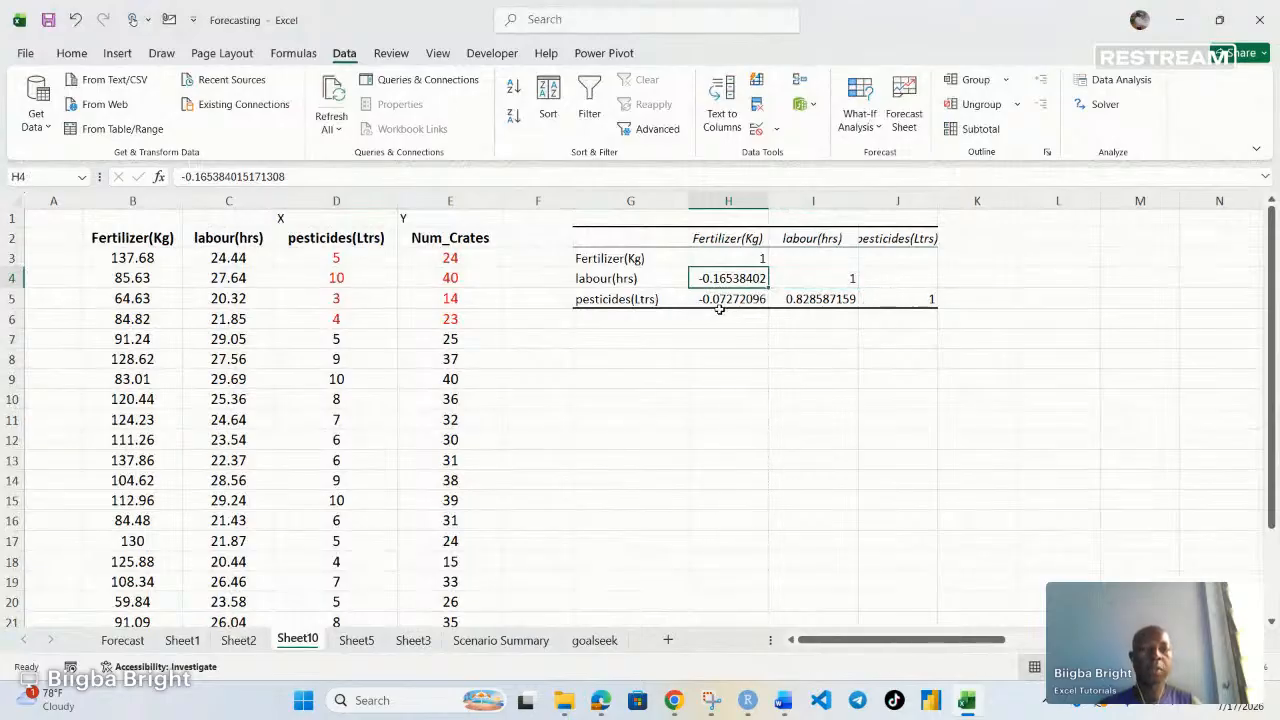
left_click_drag(727, 259, 872, 291)
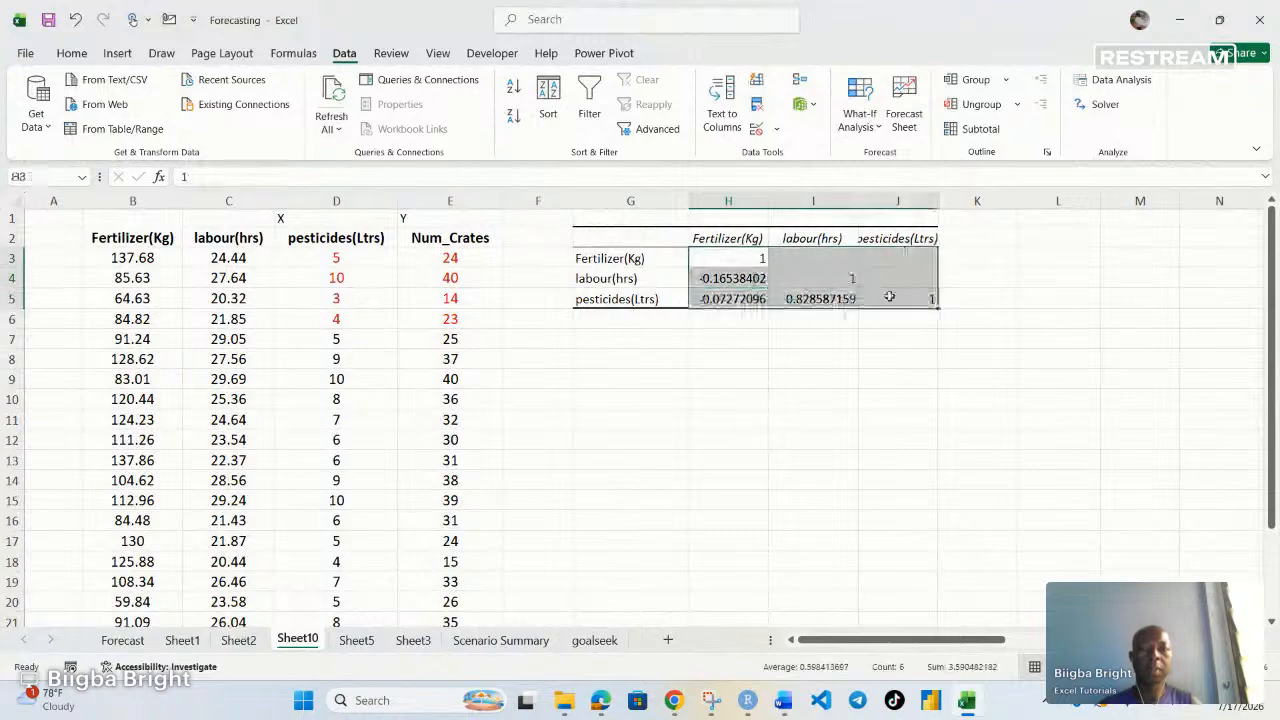
left_click(71, 53)
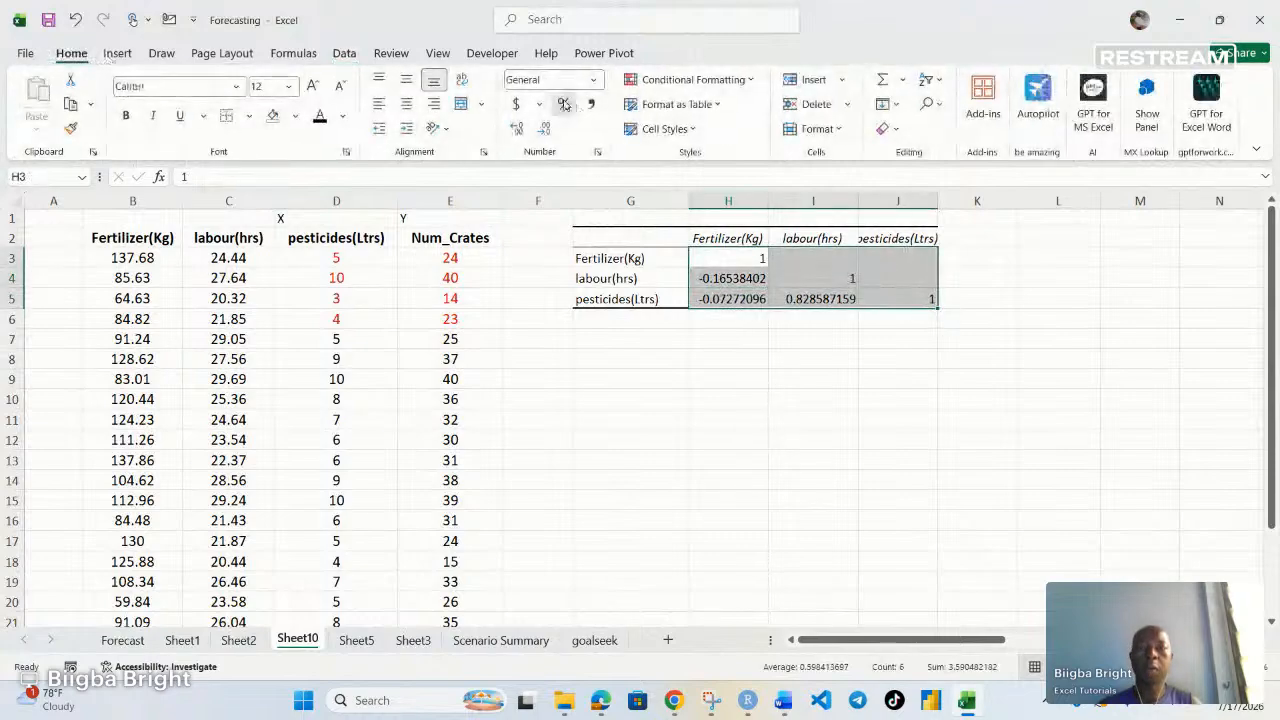
left_click(564, 104)
left_click(750, 277)
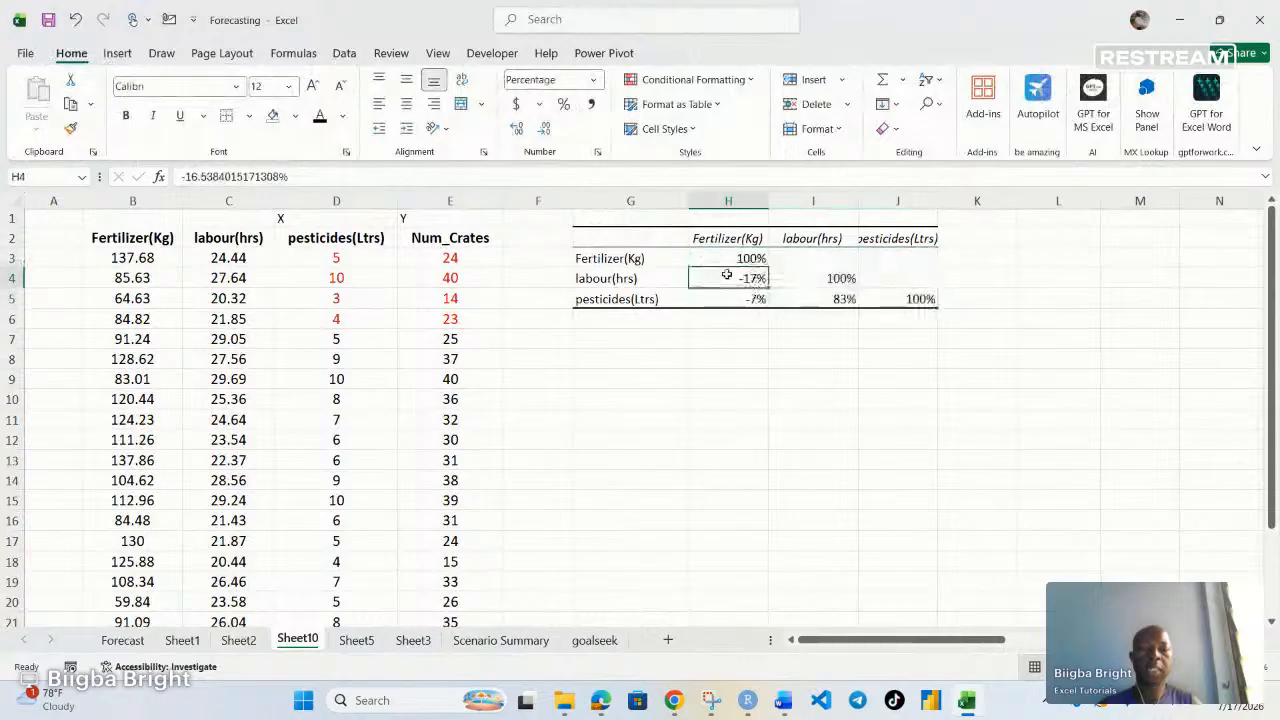
Delete the correlation output table in F2:K6
left_click(847, 341)
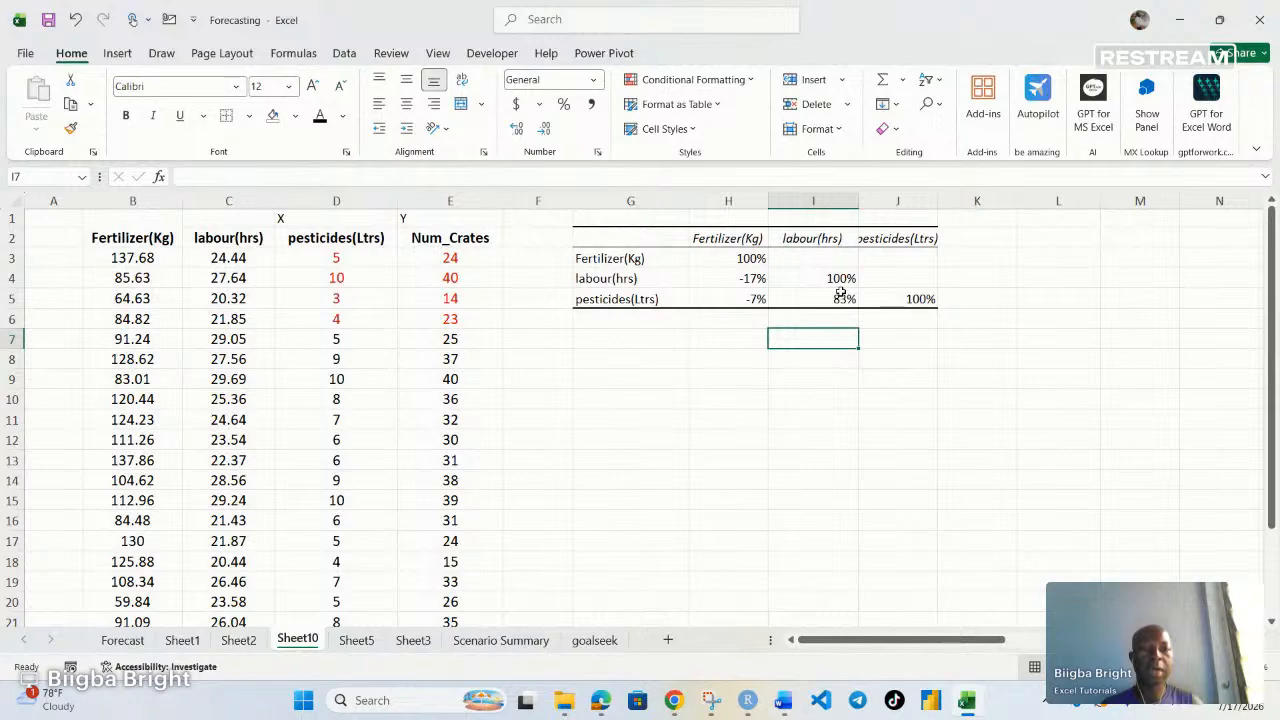
left_click(838, 298)
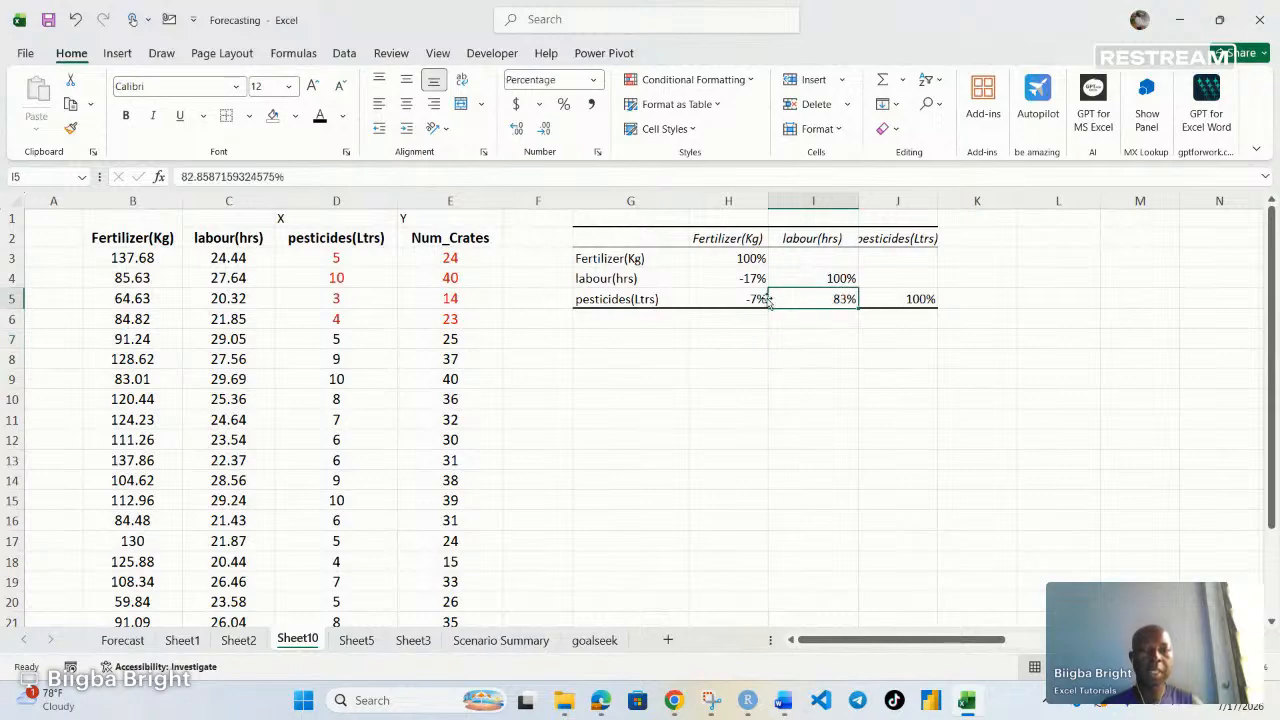
left_click(749, 298)
left_click(745, 280)
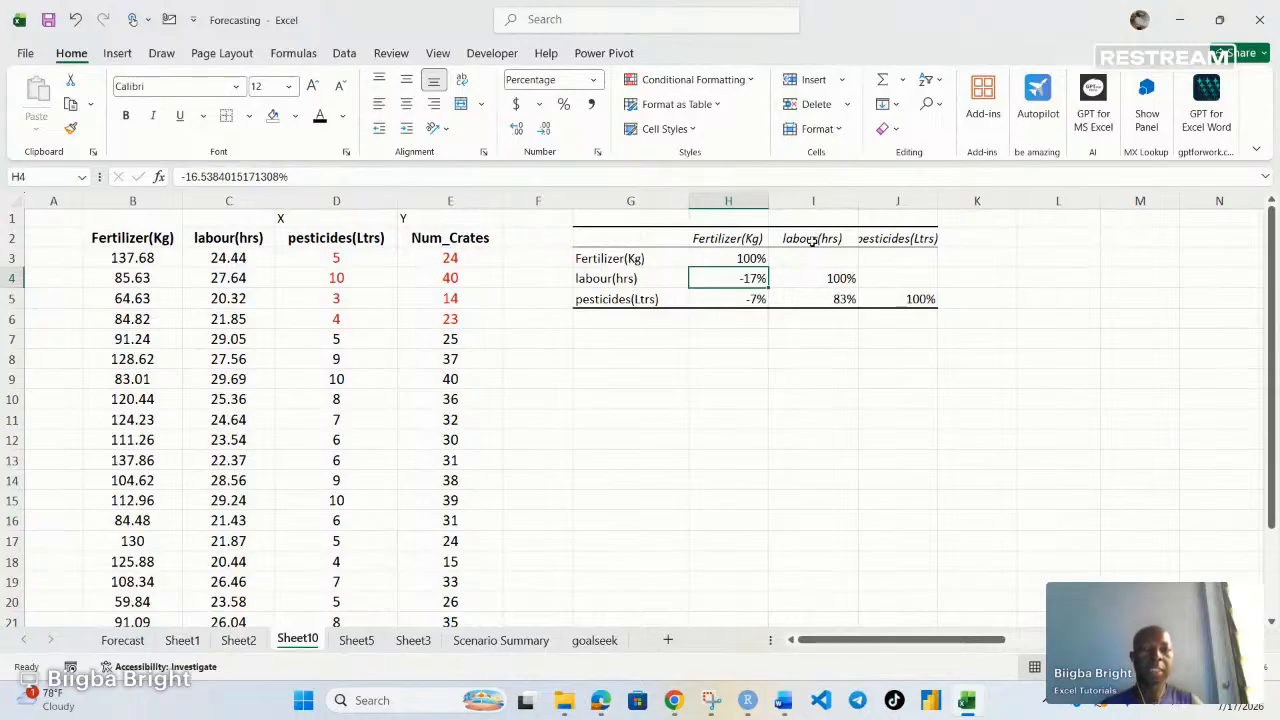
left_click(847, 300)
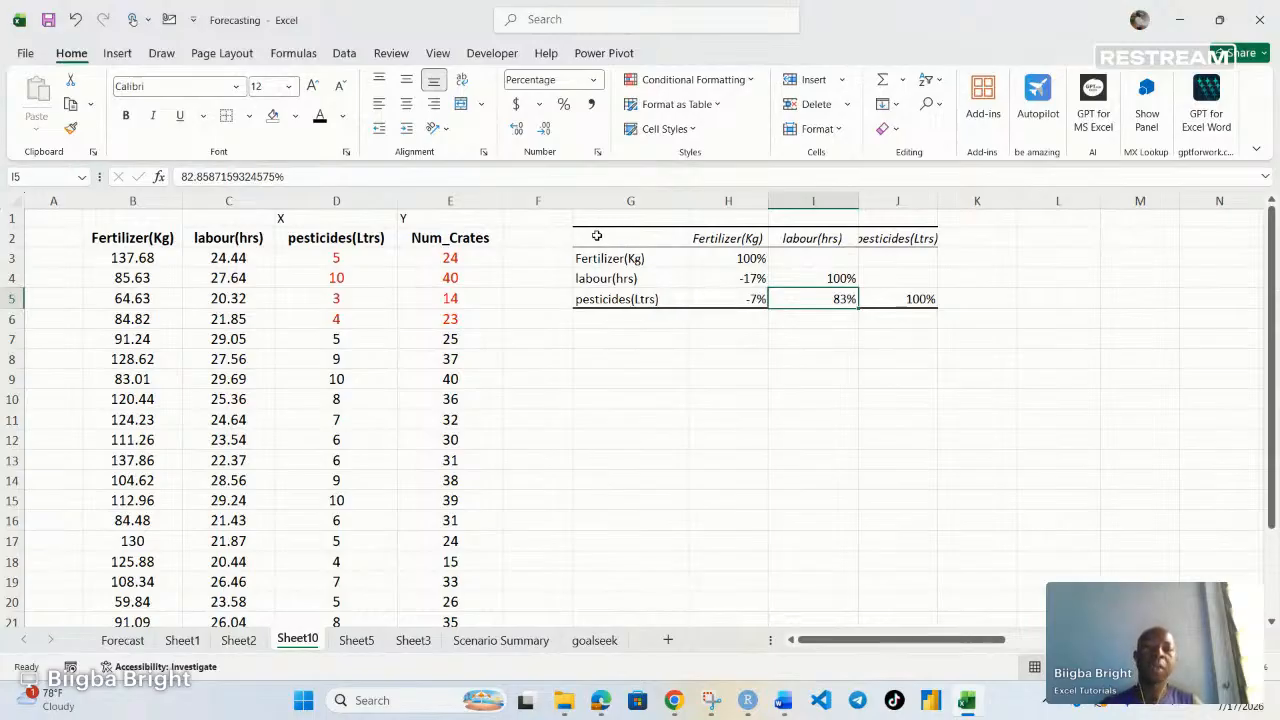
left_click_drag(554, 236, 951, 322)
key("Delete")
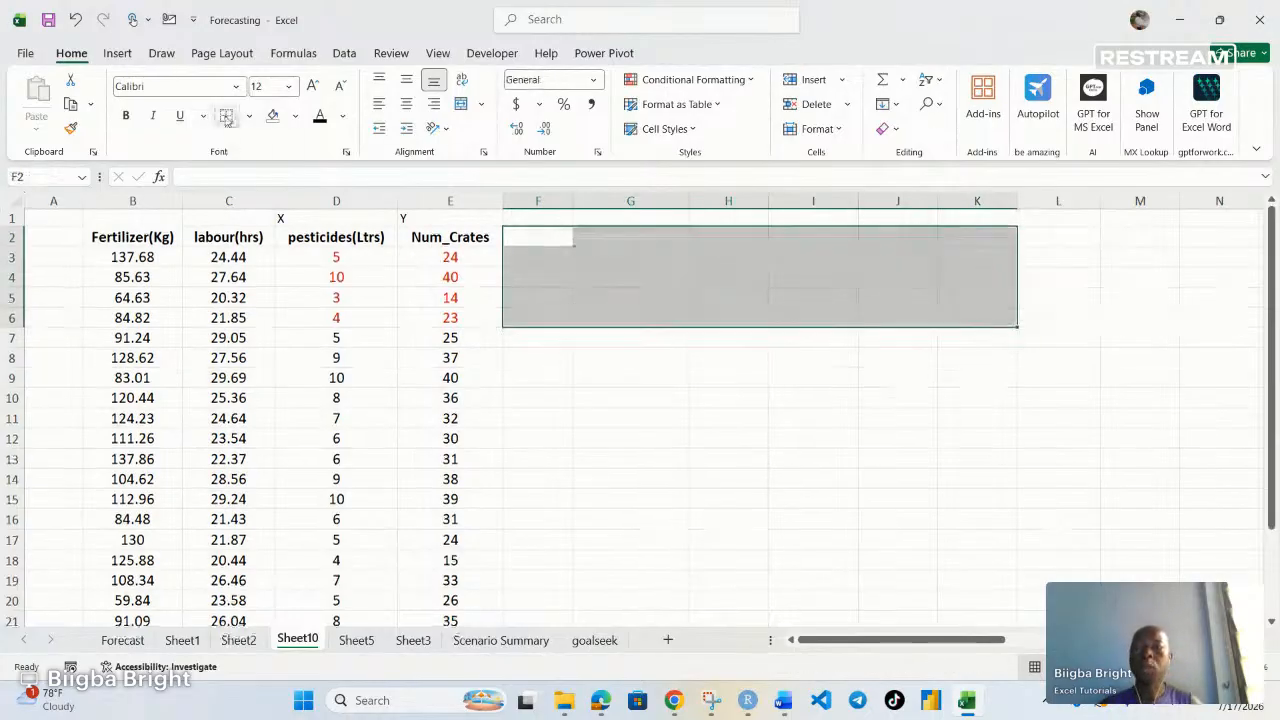
left_click(678, 436)
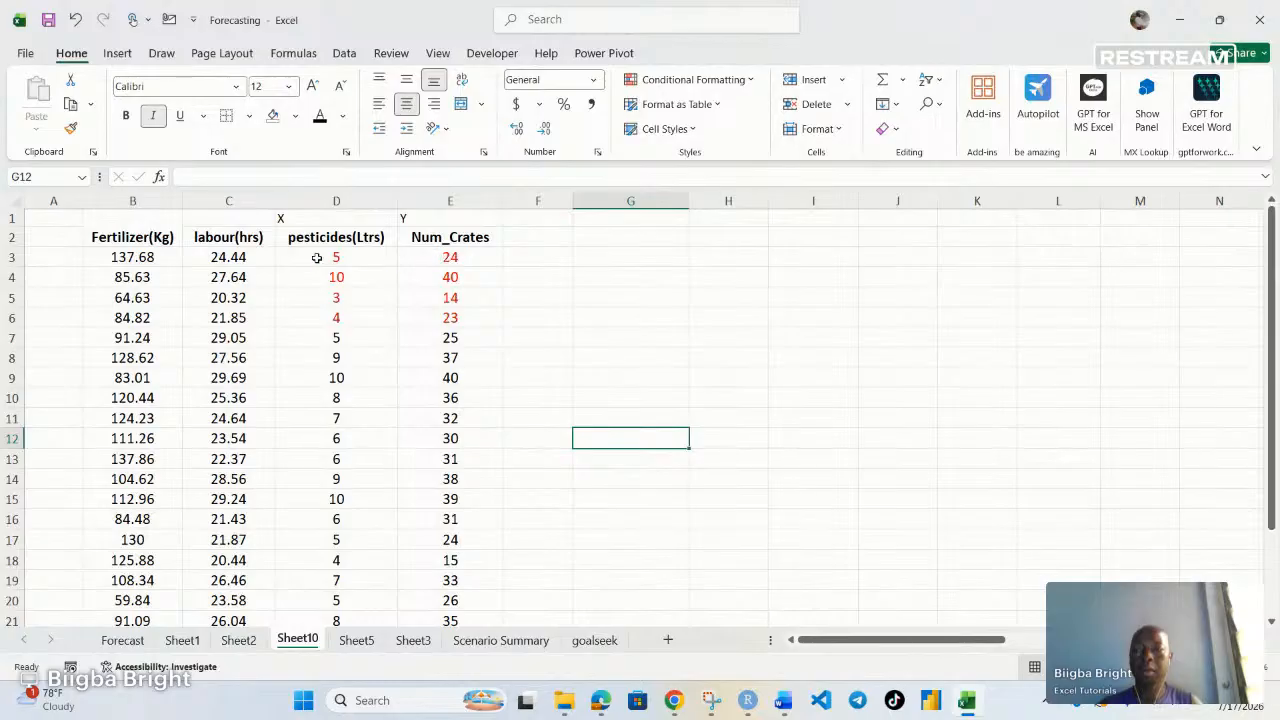
Set the font color of the data in B3:E6 to red
left_click_drag(130, 262, 452, 317)
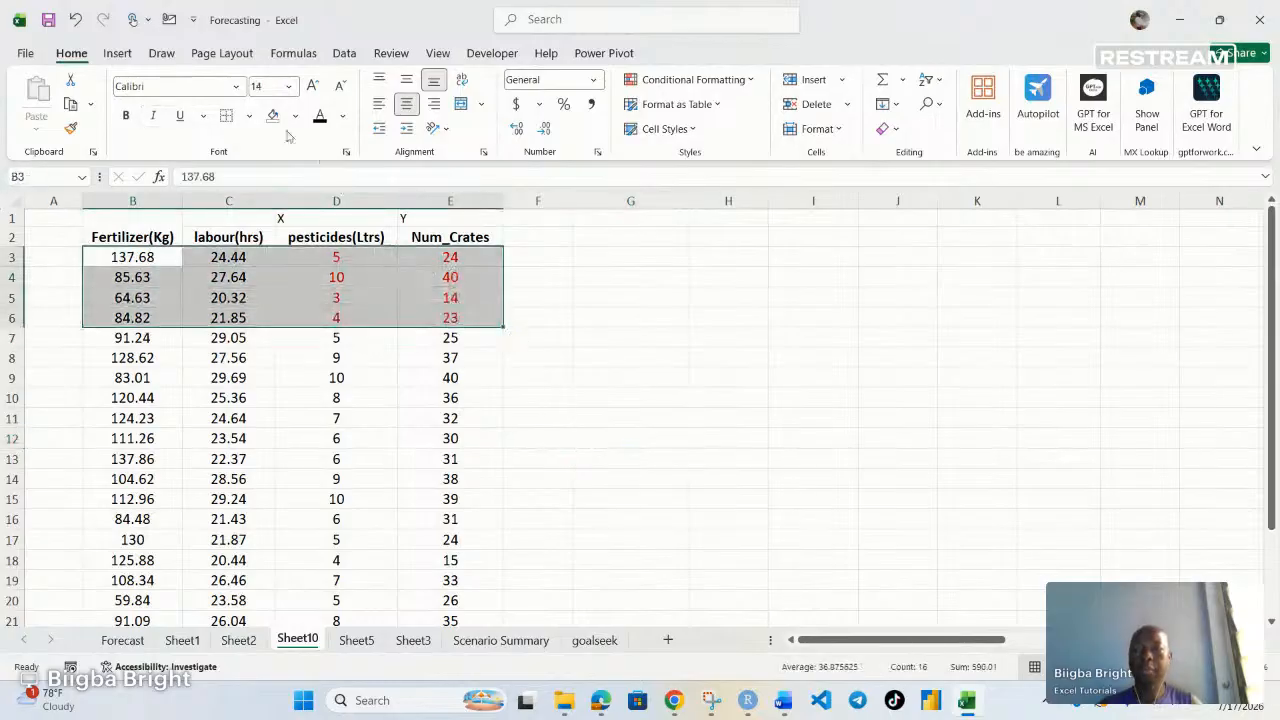
left_click(342, 116)
left_click(356, 395)
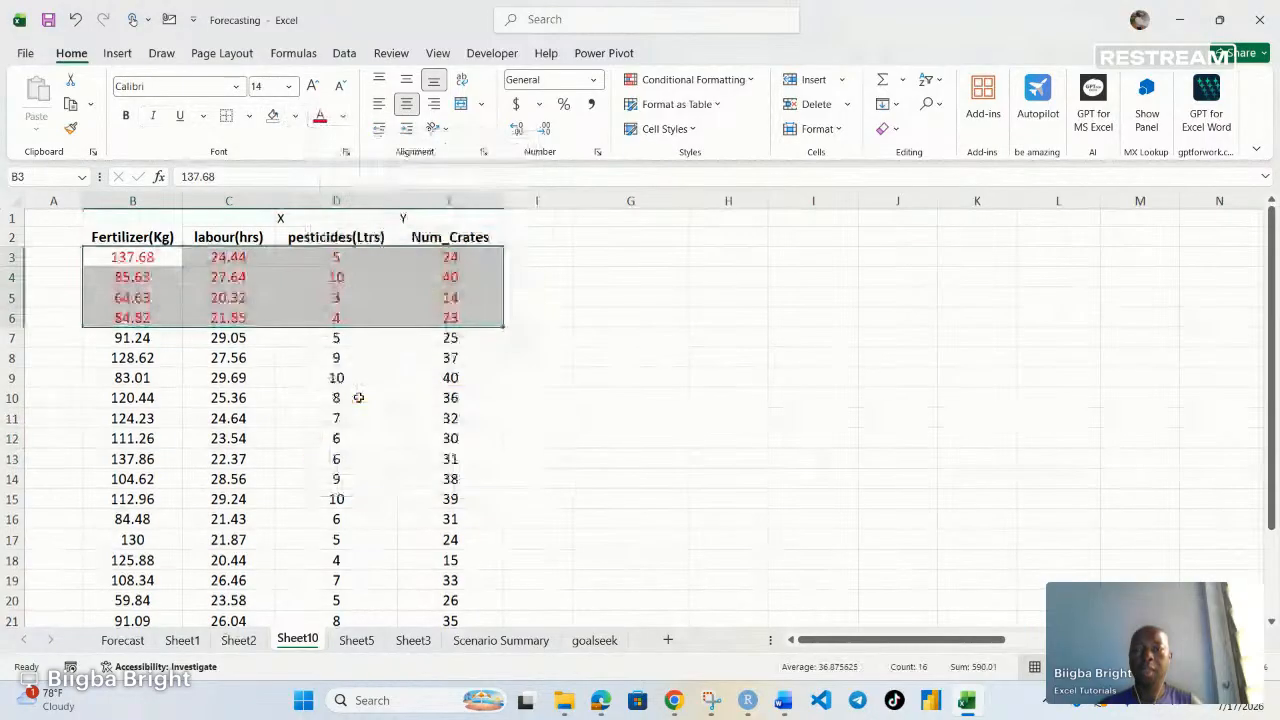
left_click(368, 303)
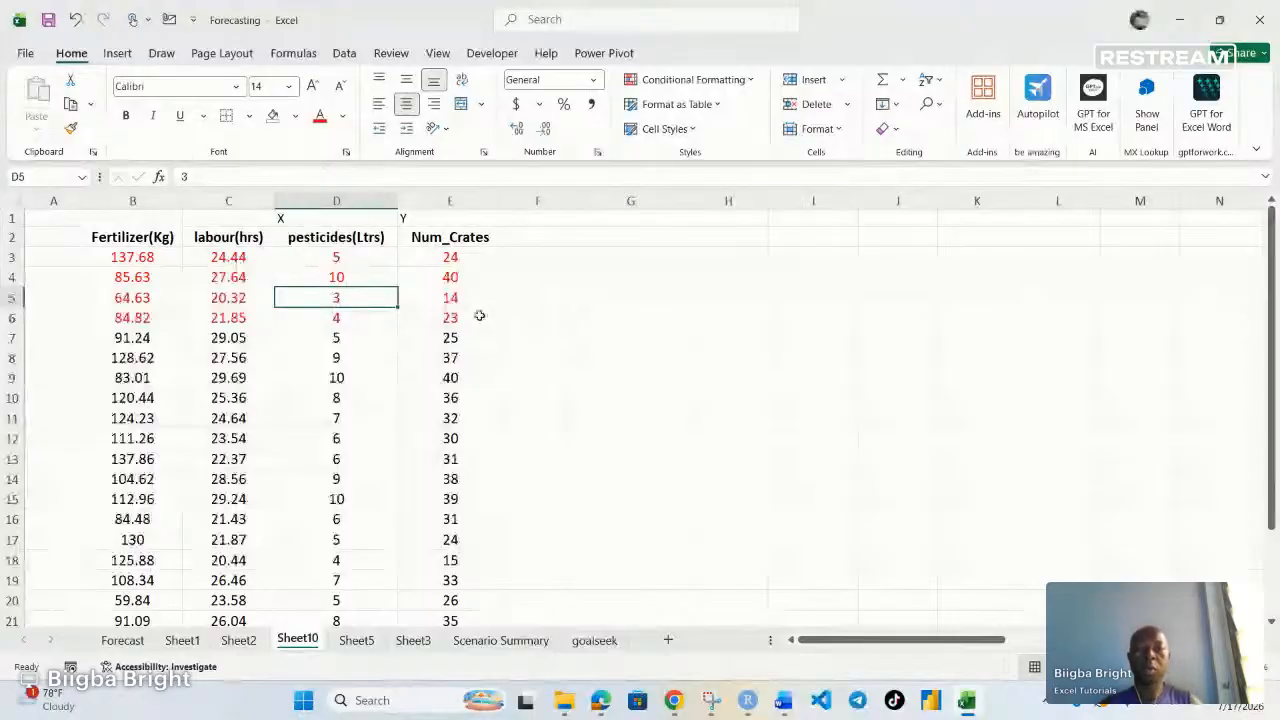
left_click(533, 312)
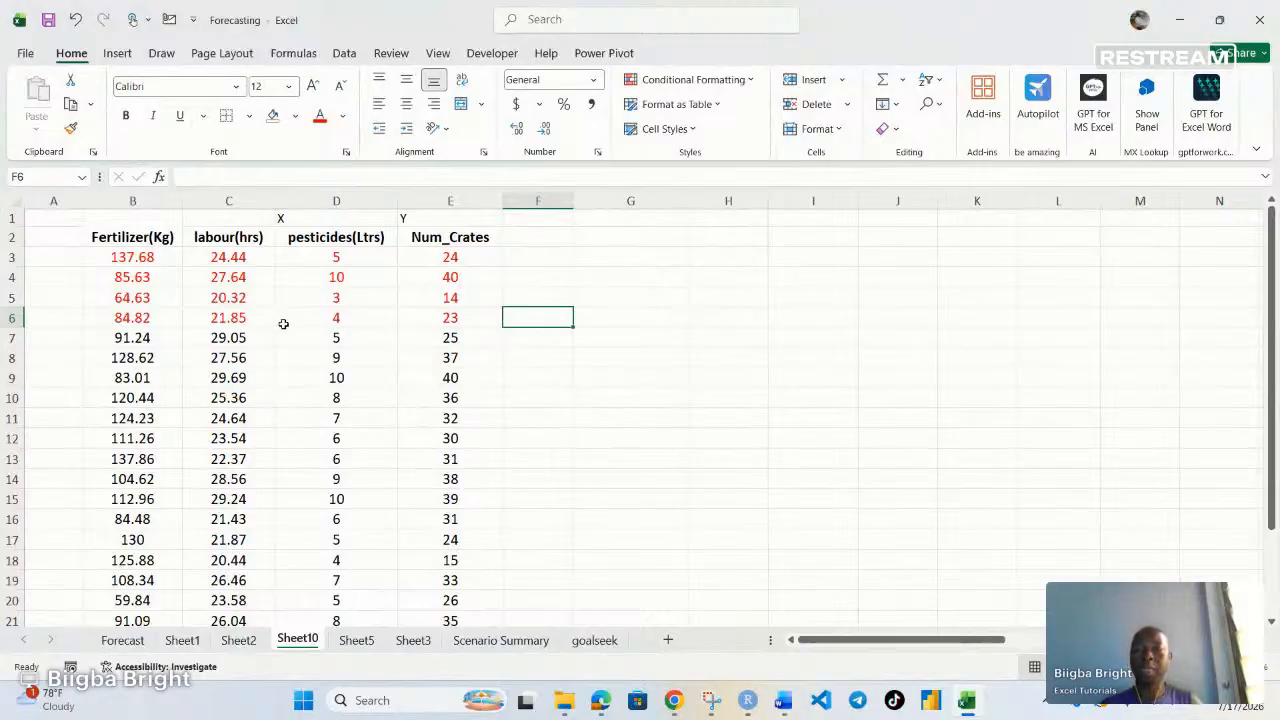
scroll(283, 323, "down", 1)
scroll(297, 286, "up", 1)
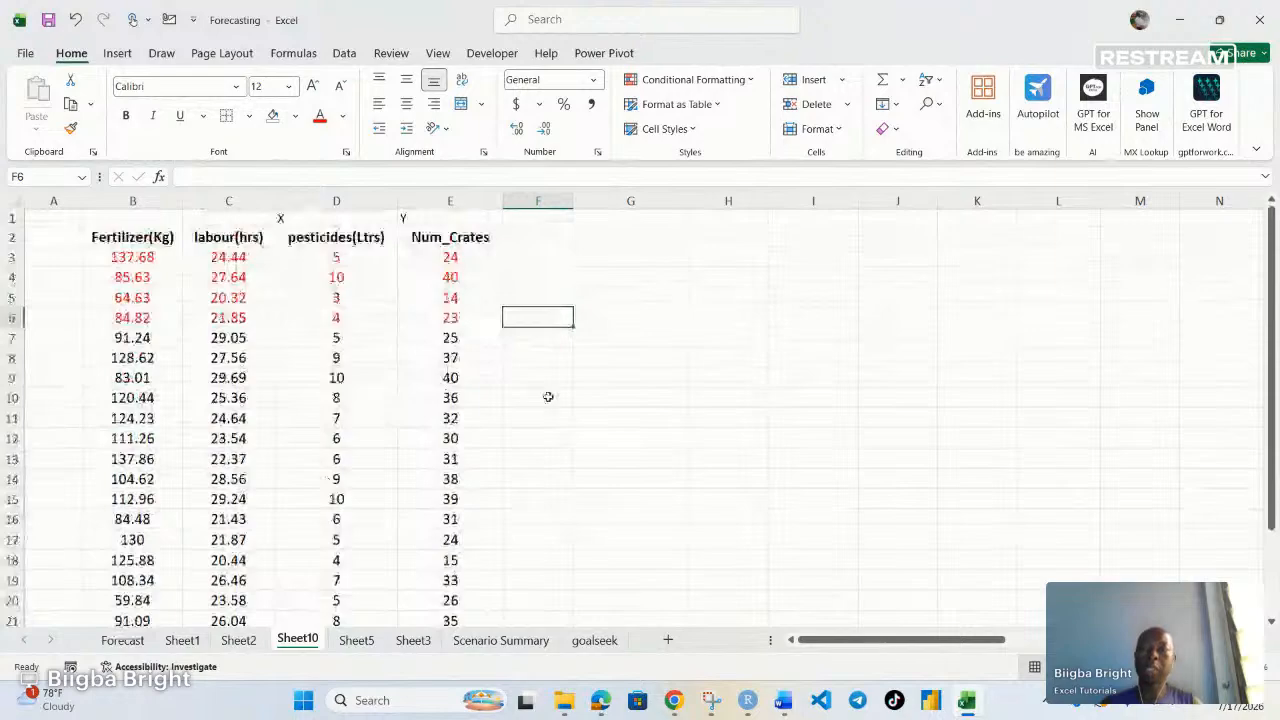
Open the Regression tool from the Data Analysis tools
left_click(344, 53)
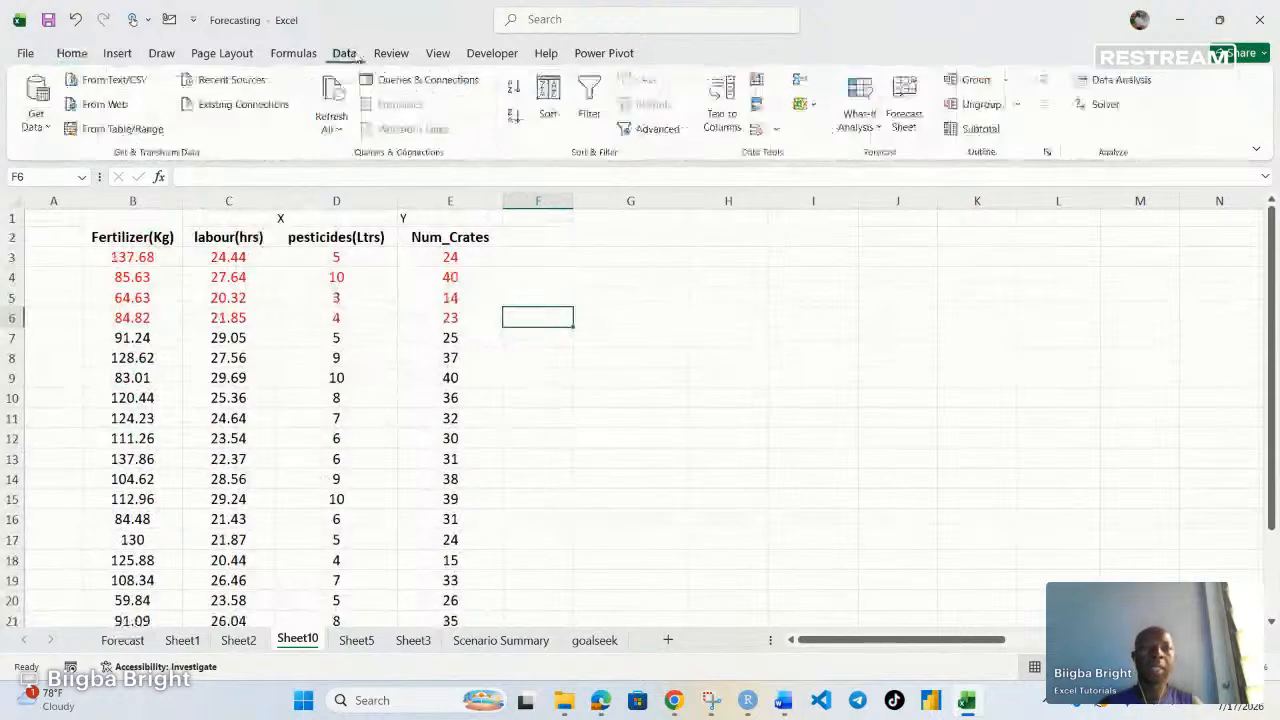
left_click(1114, 79)
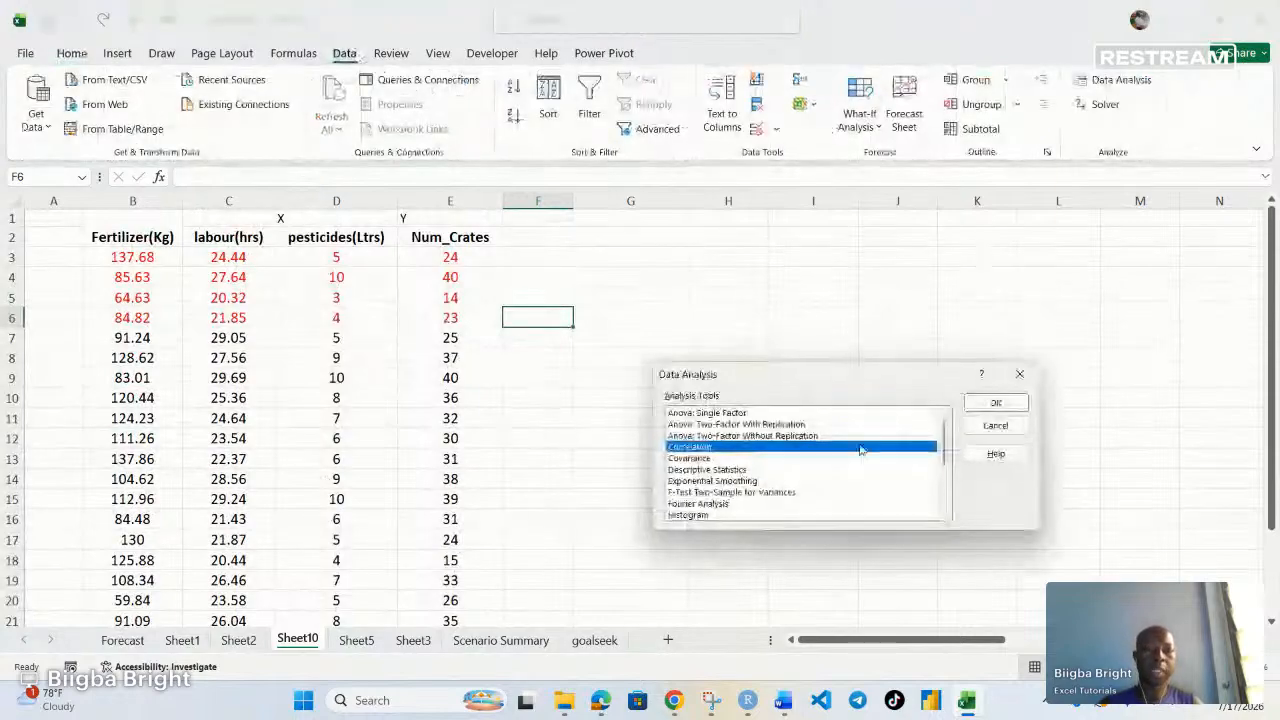
scroll(808, 478, "down", 1)
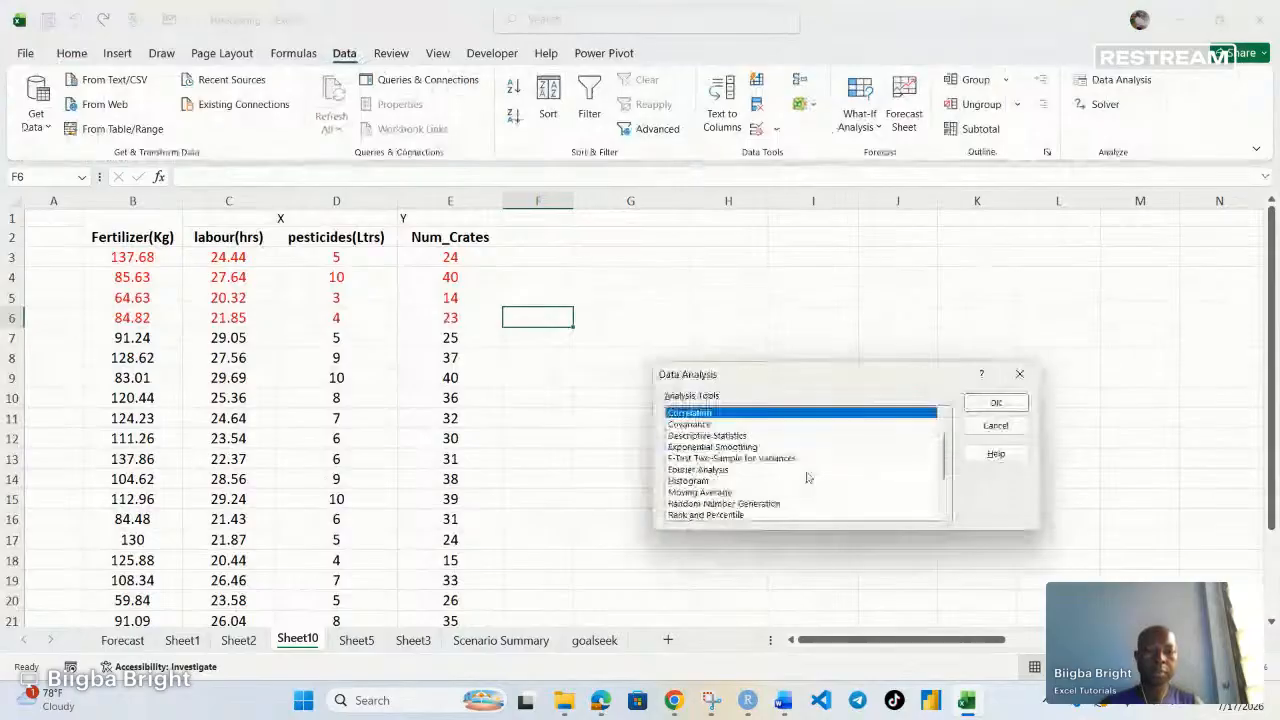
scroll(808, 478, "down", 1)
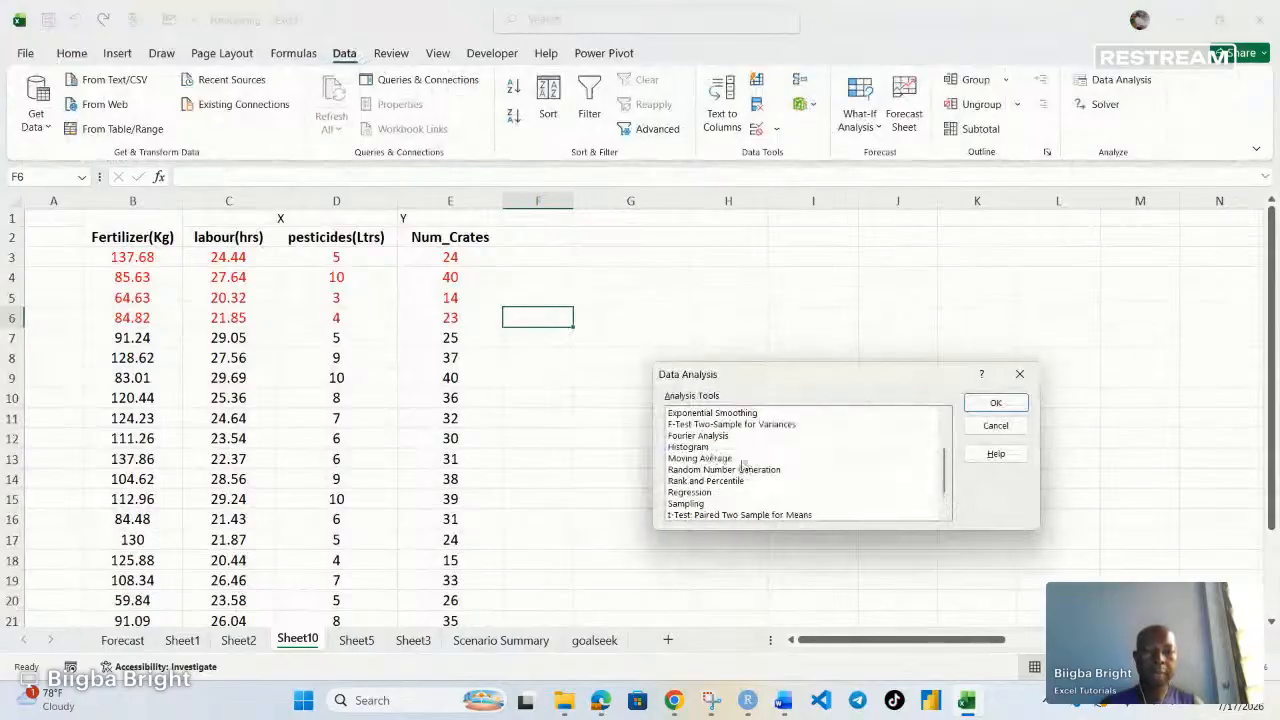
left_click(690, 492)
left_click(995, 403)
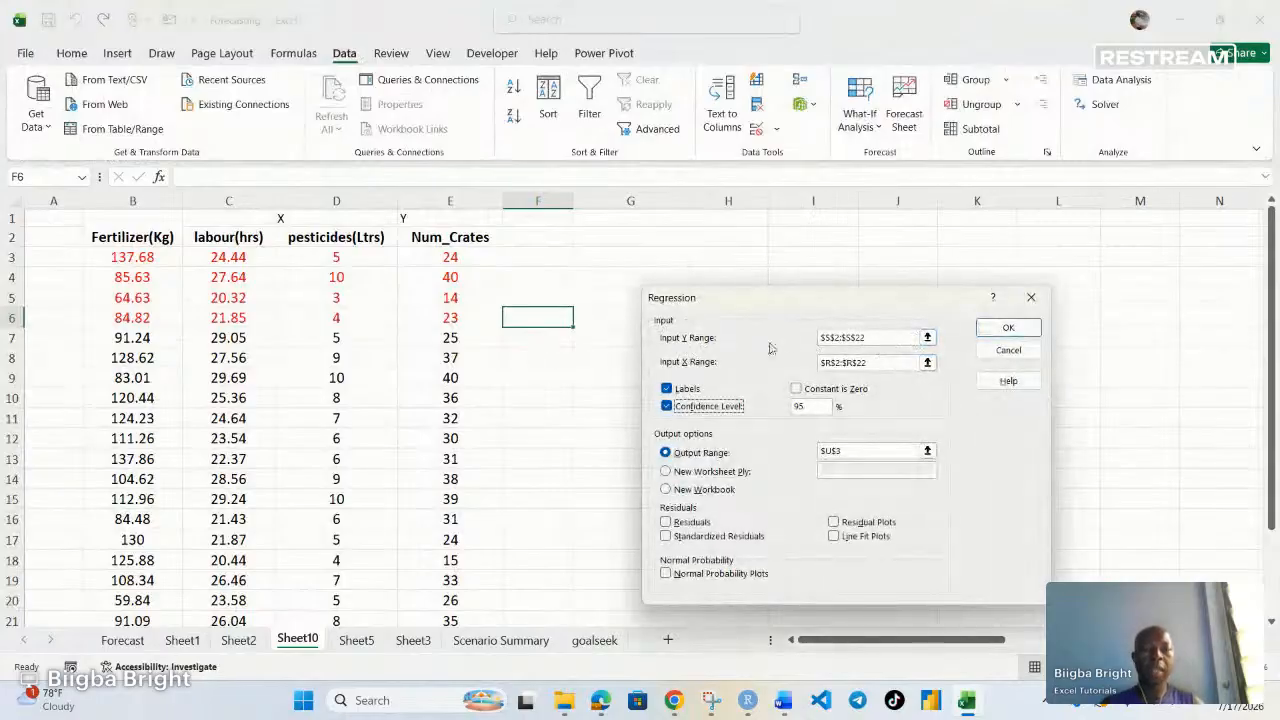
Clear the previous Input Y Range, Input X Range and Output Range entries in the Regression dialog
left_click(927, 340)
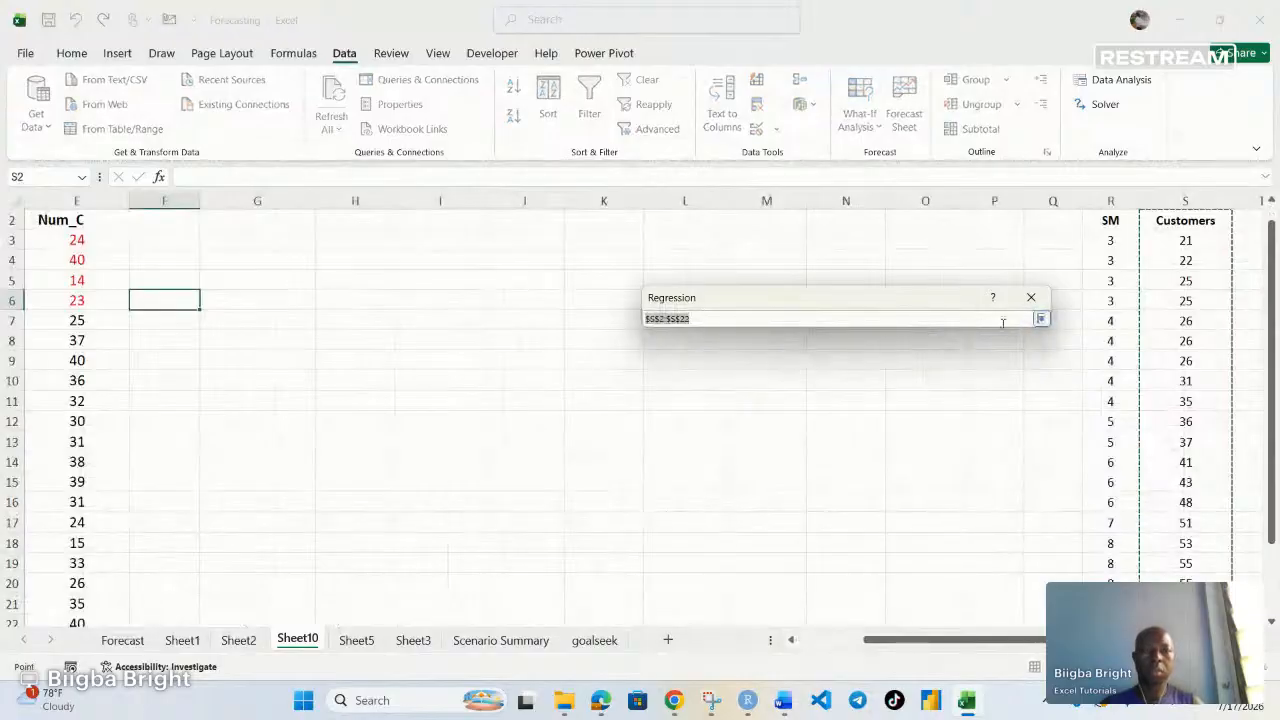
left_click(1041, 320)
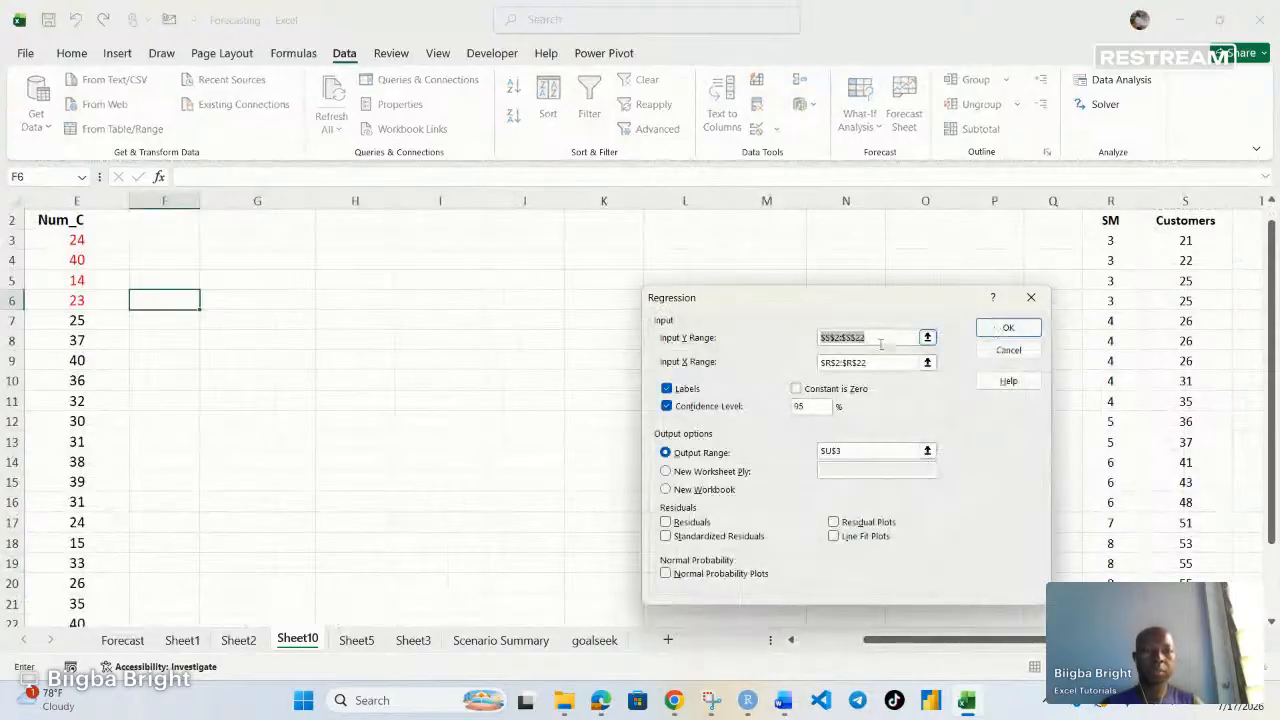
left_click_drag(845, 337, 737, 346)
key("BackSpace")
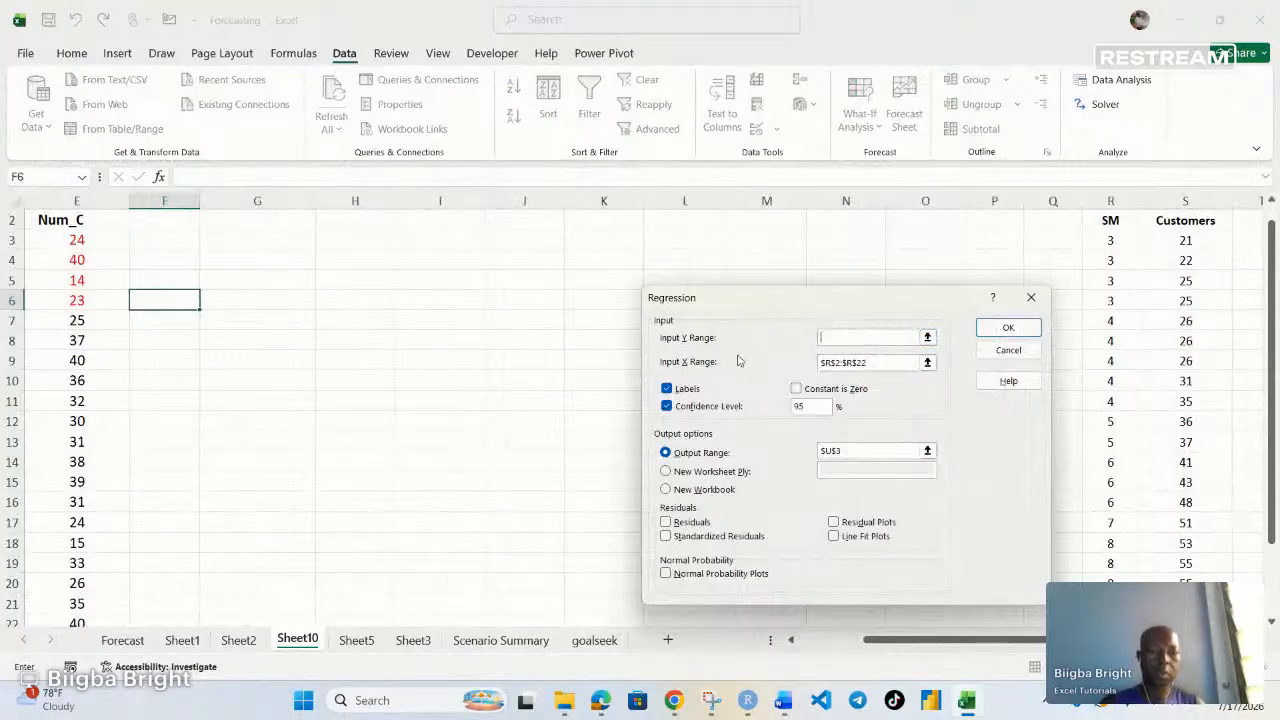
left_click_drag(869, 361, 770, 366)
key("BackSpace")
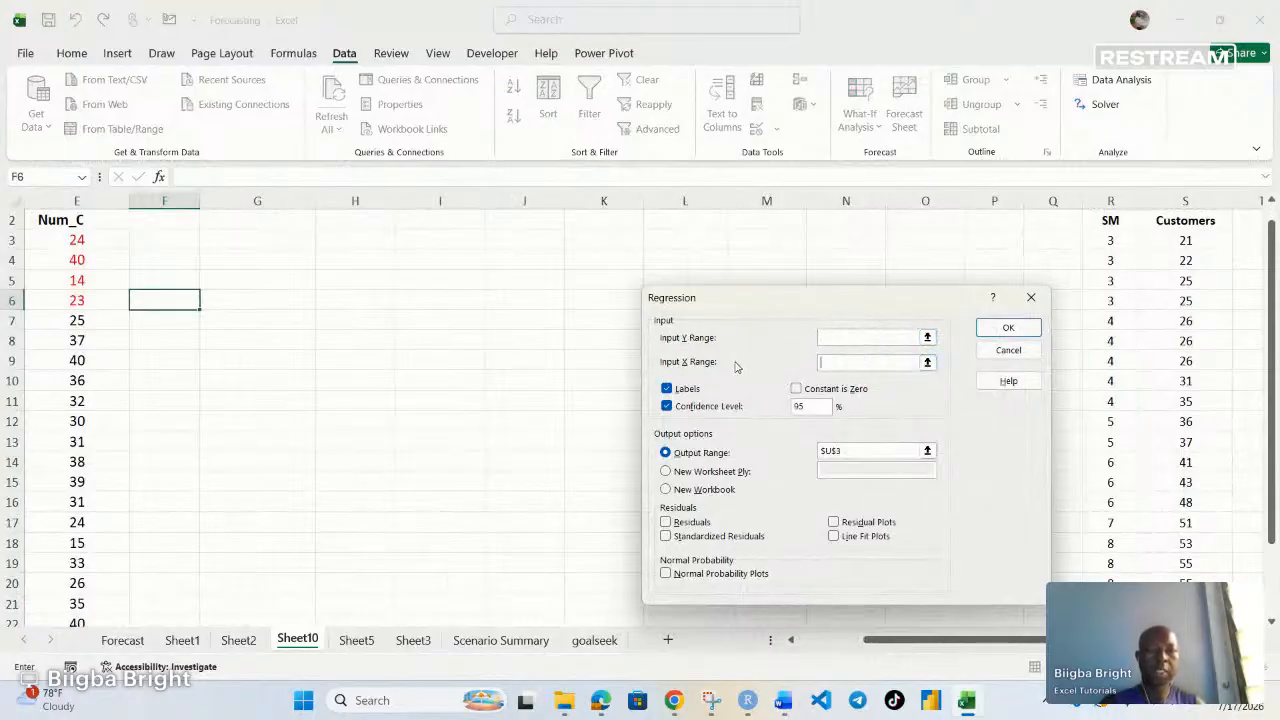
left_click_drag(846, 451, 775, 453)
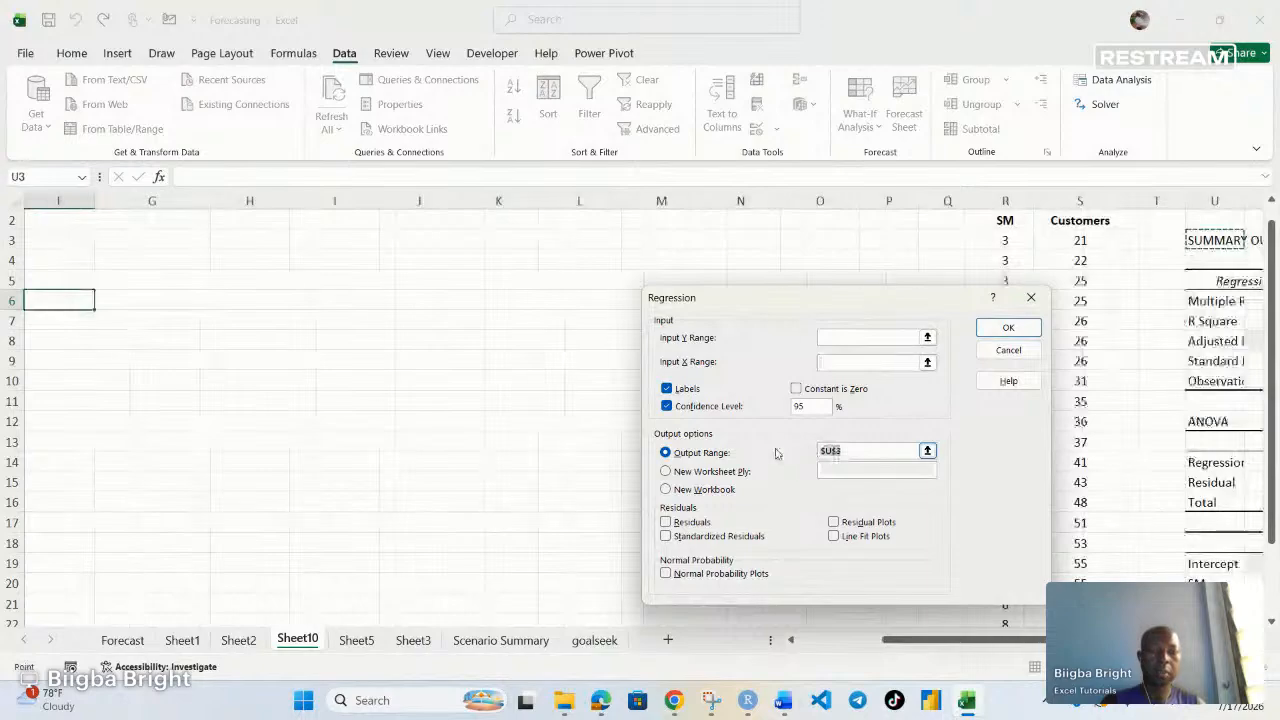
key("BackSpace")
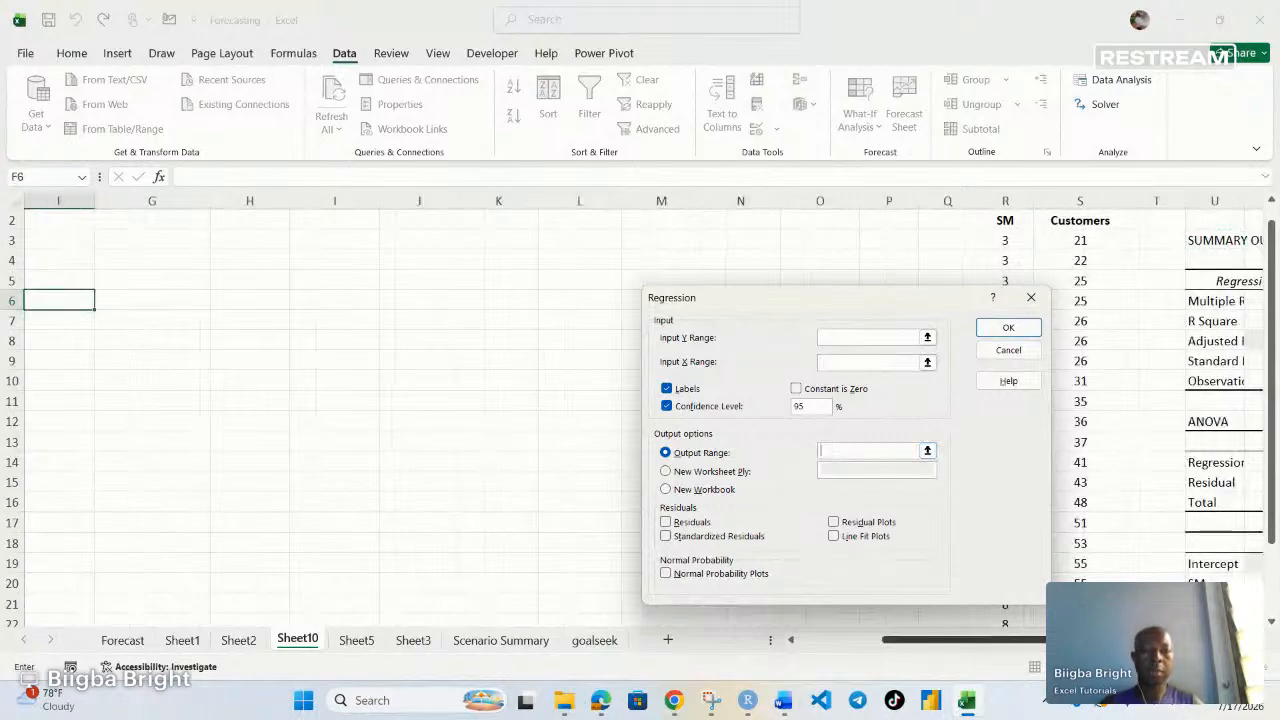
Run the regression with Input Y Range E2:E22, Input X Range B2:D22, labels included, and output range G2
left_click_drag(960, 640, 708, 648)
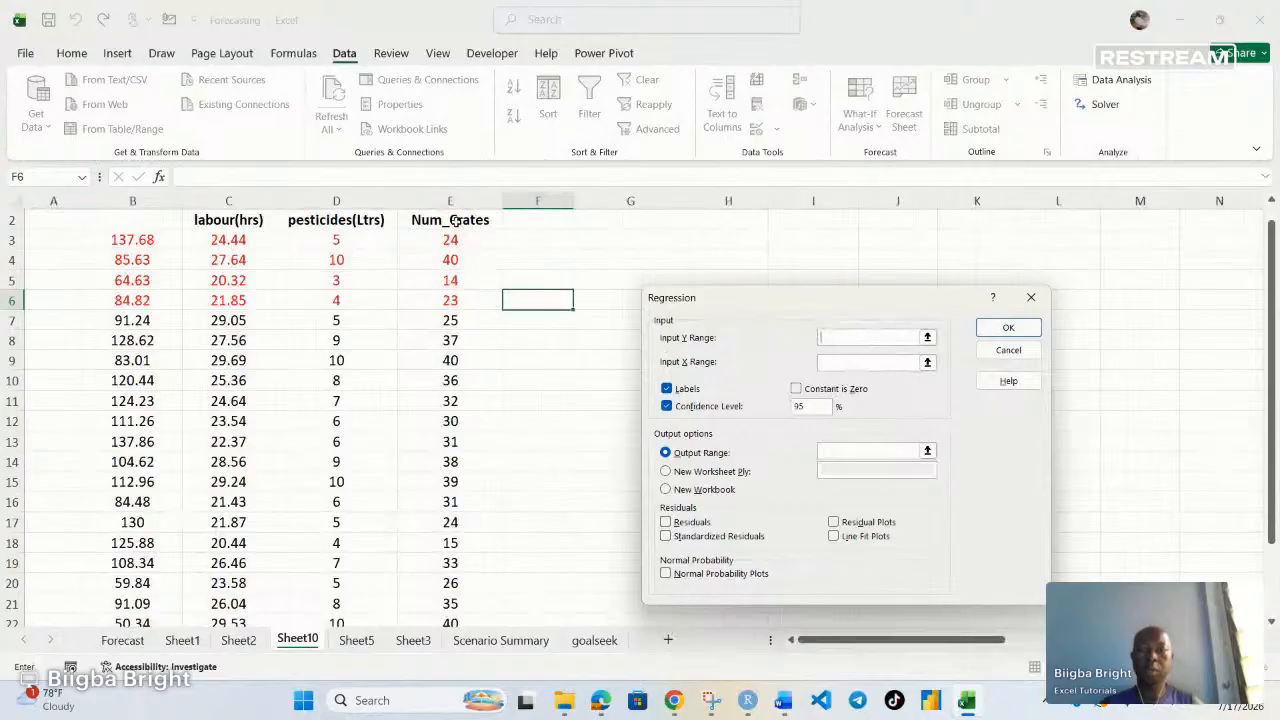
left_click_drag(453, 220, 452, 586)
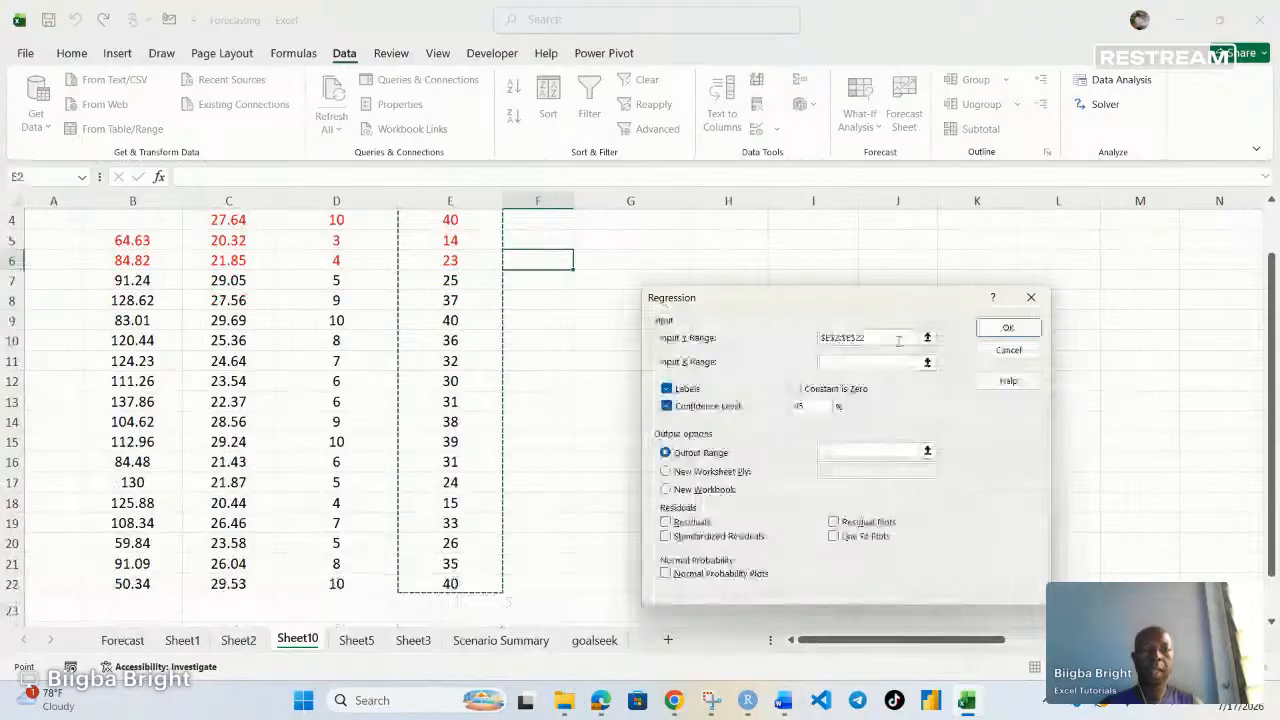
left_click(843, 367)
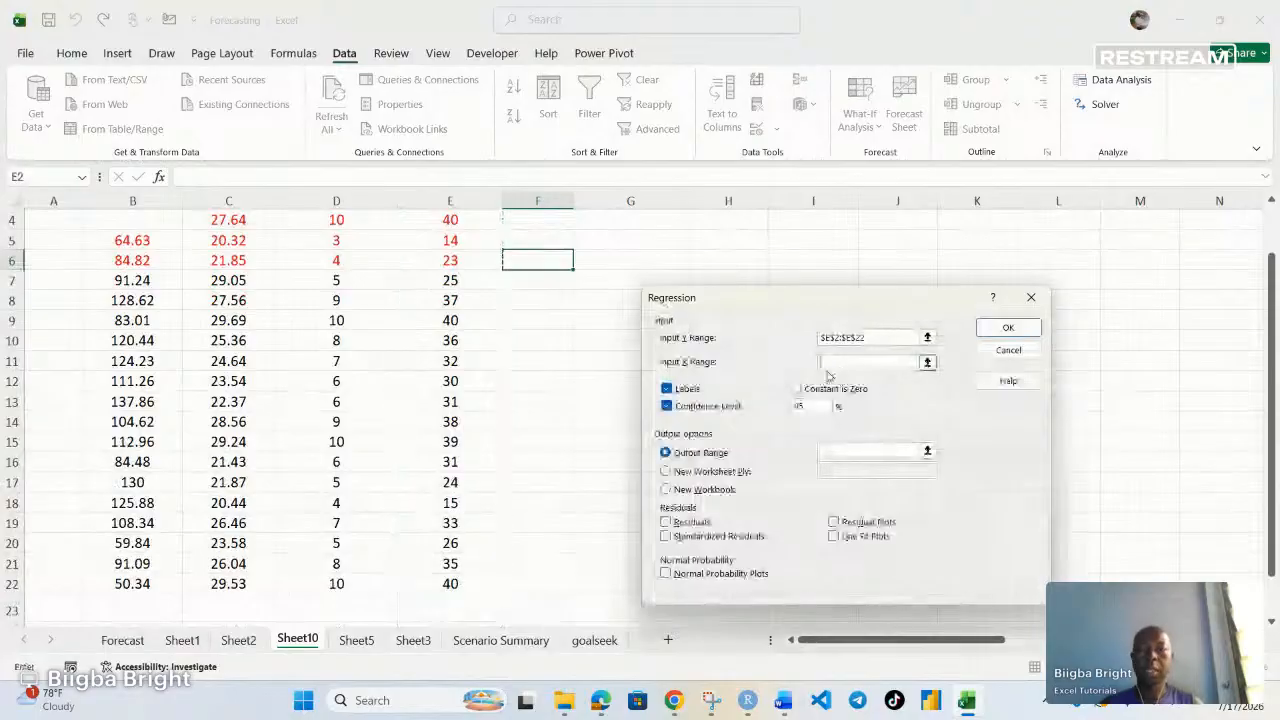
scroll(483, 410, "up", 1)
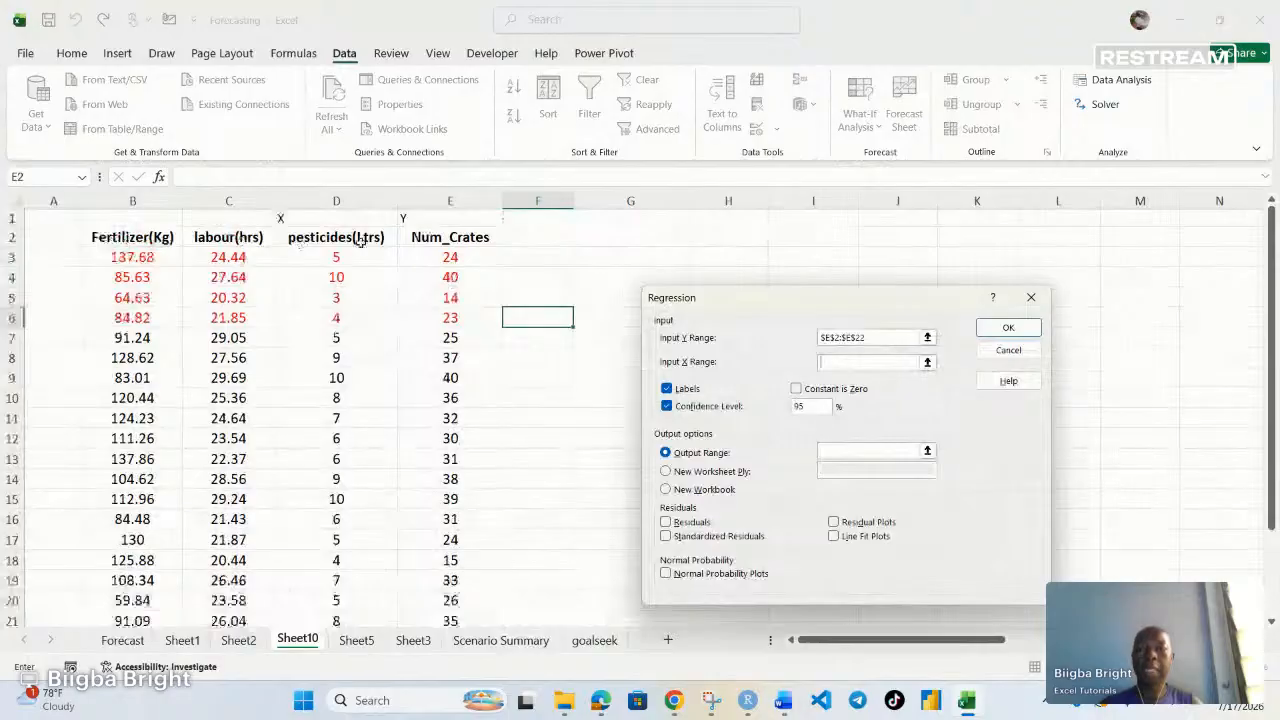
left_click_drag(133, 236, 366, 589)
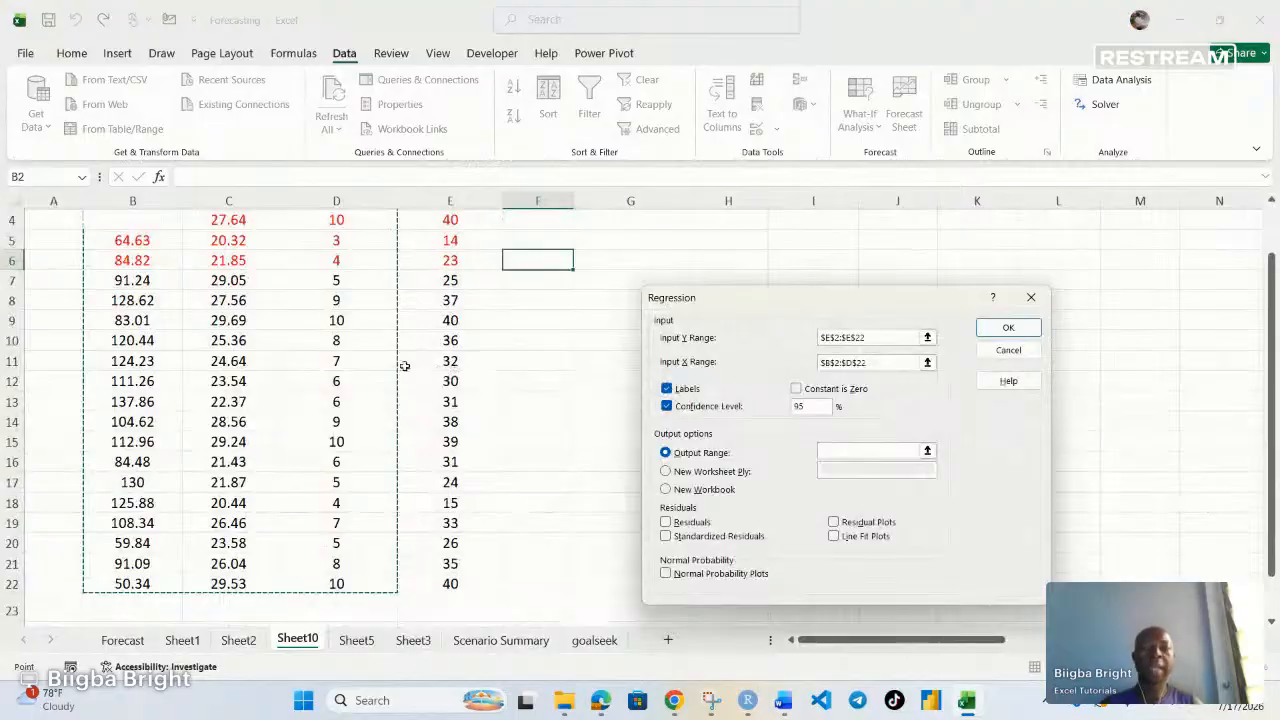
scroll(330, 440, "up", 1)
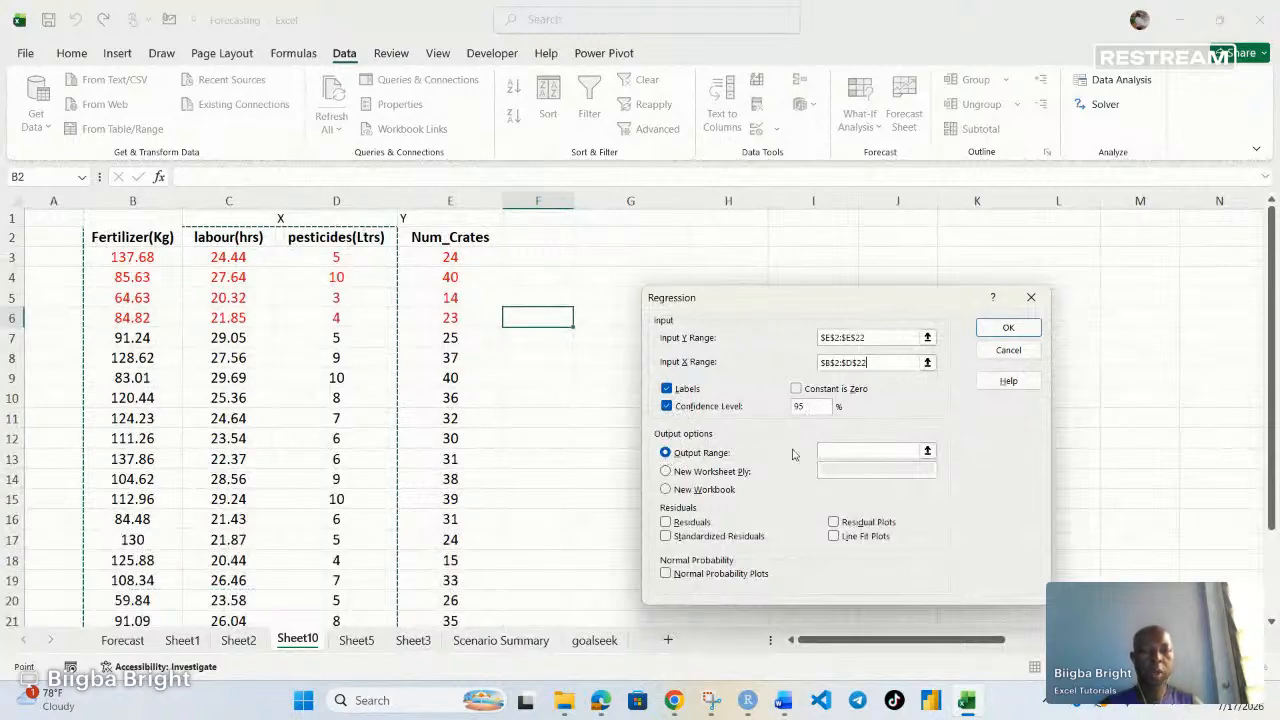
left_click(834, 452)
left_click(830, 449)
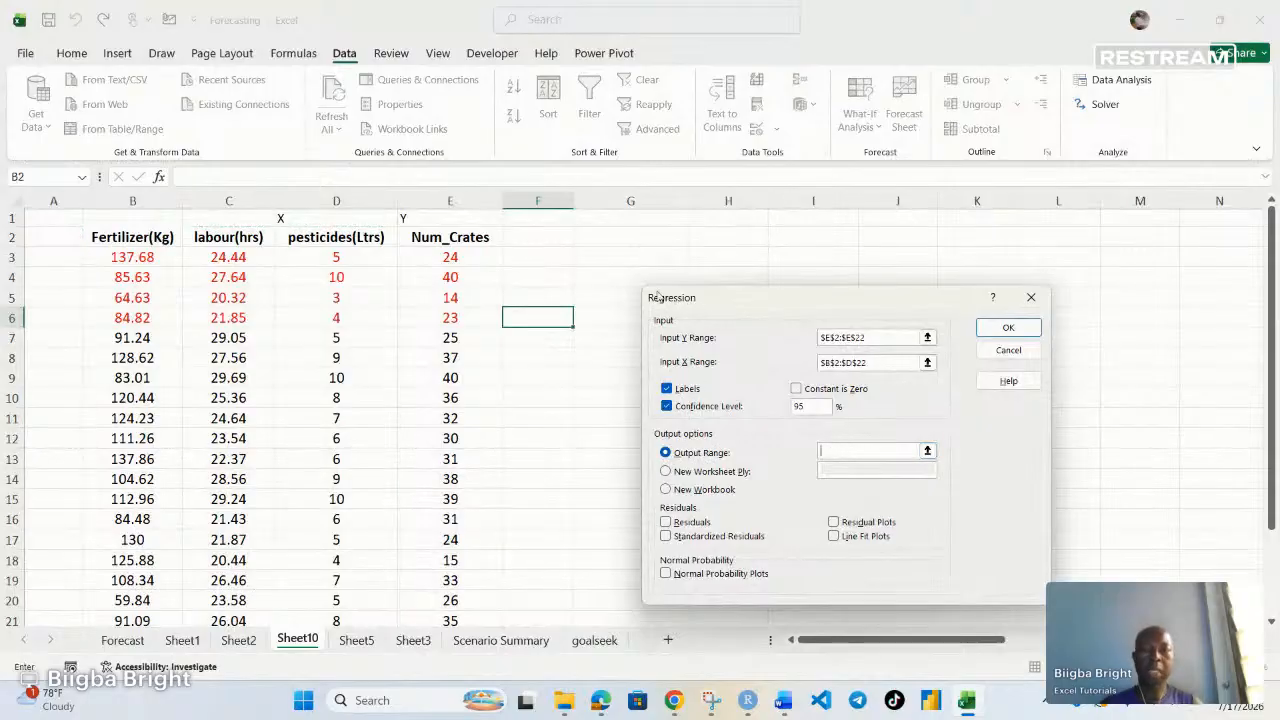
left_click(609, 238)
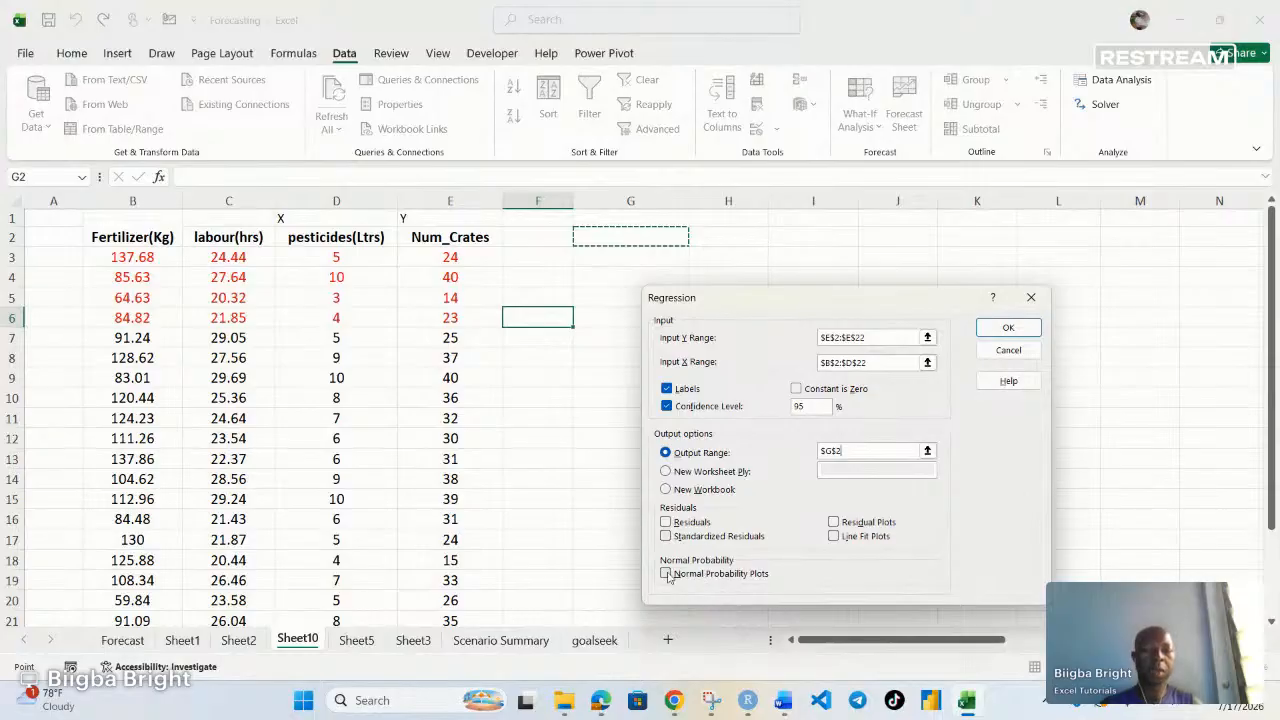
left_click(1007, 333)
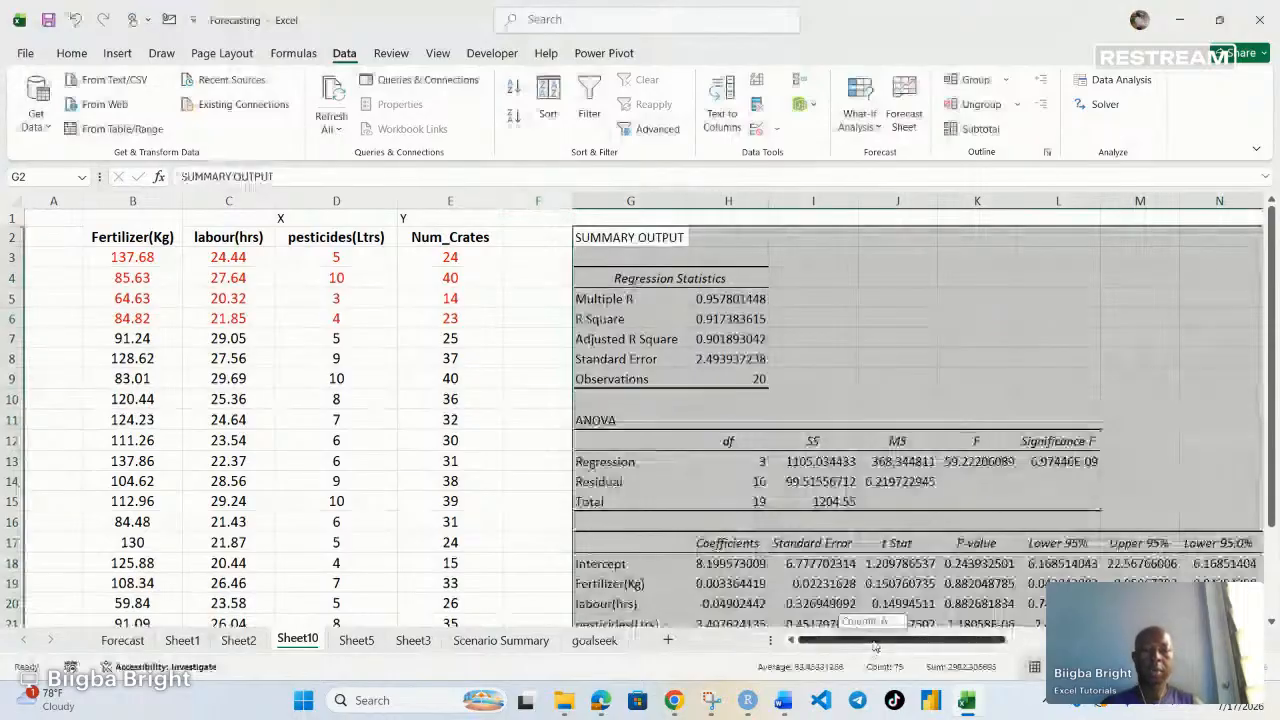
Examine the Regression Statistics values: Multiple R, R Square, Adjusted R Square, Standard Error and Observations
scroll(875, 647, "right", 5)
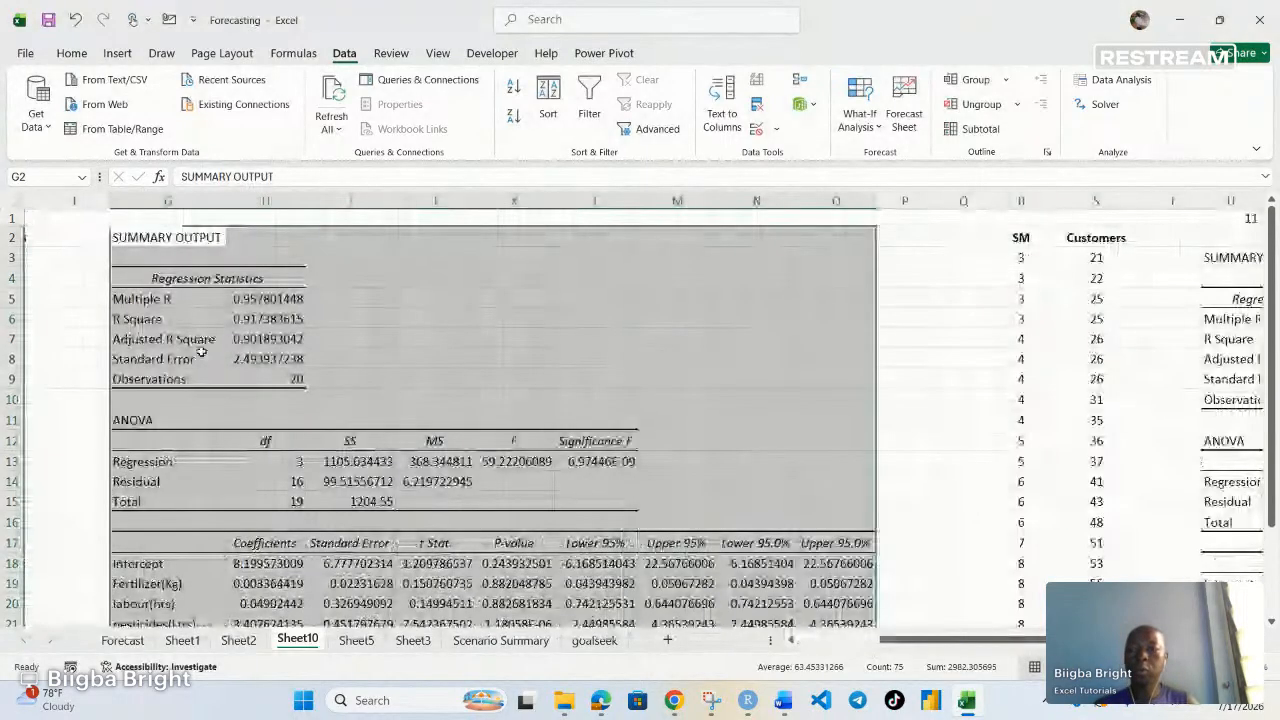
left_click(292, 334)
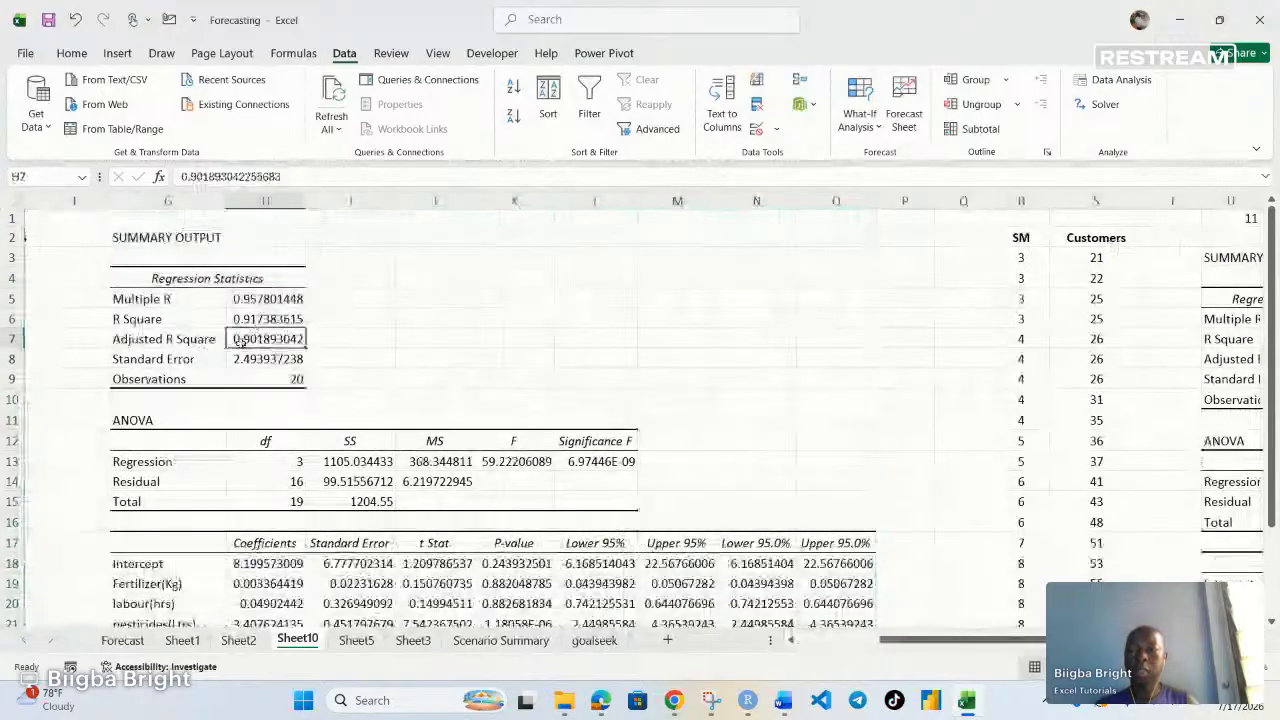
left_click(263, 299)
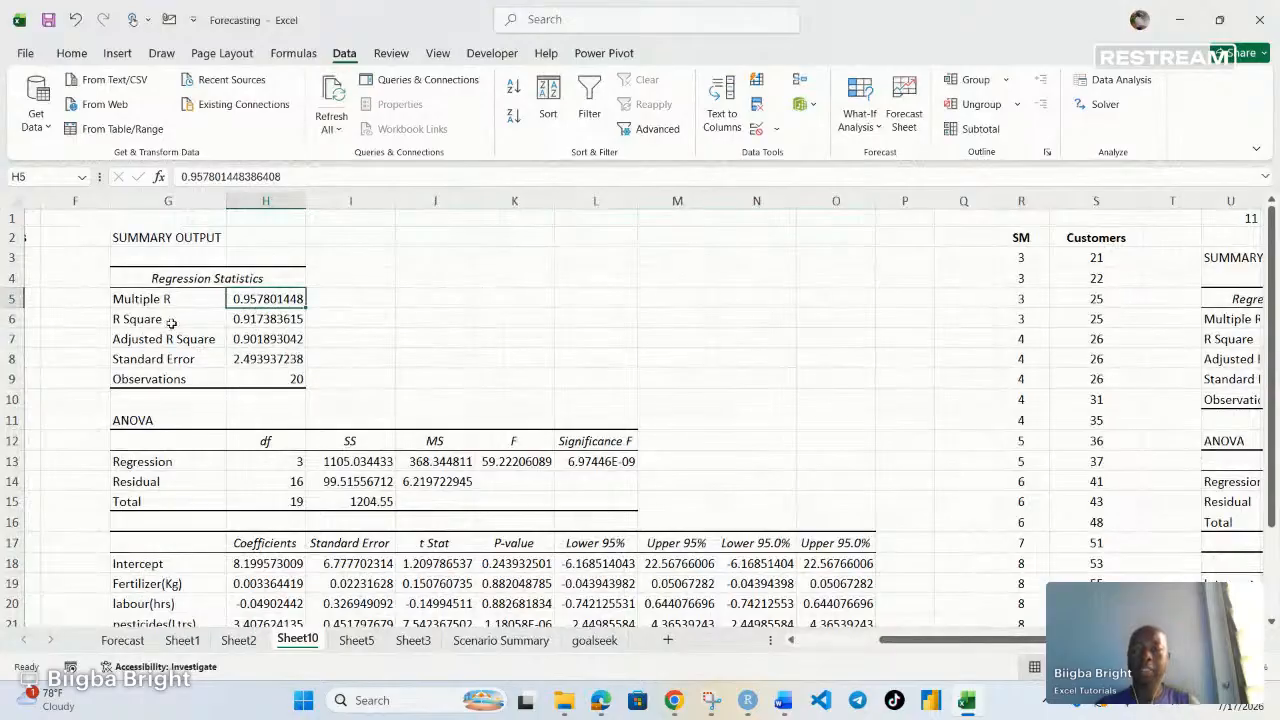
left_click(244, 339)
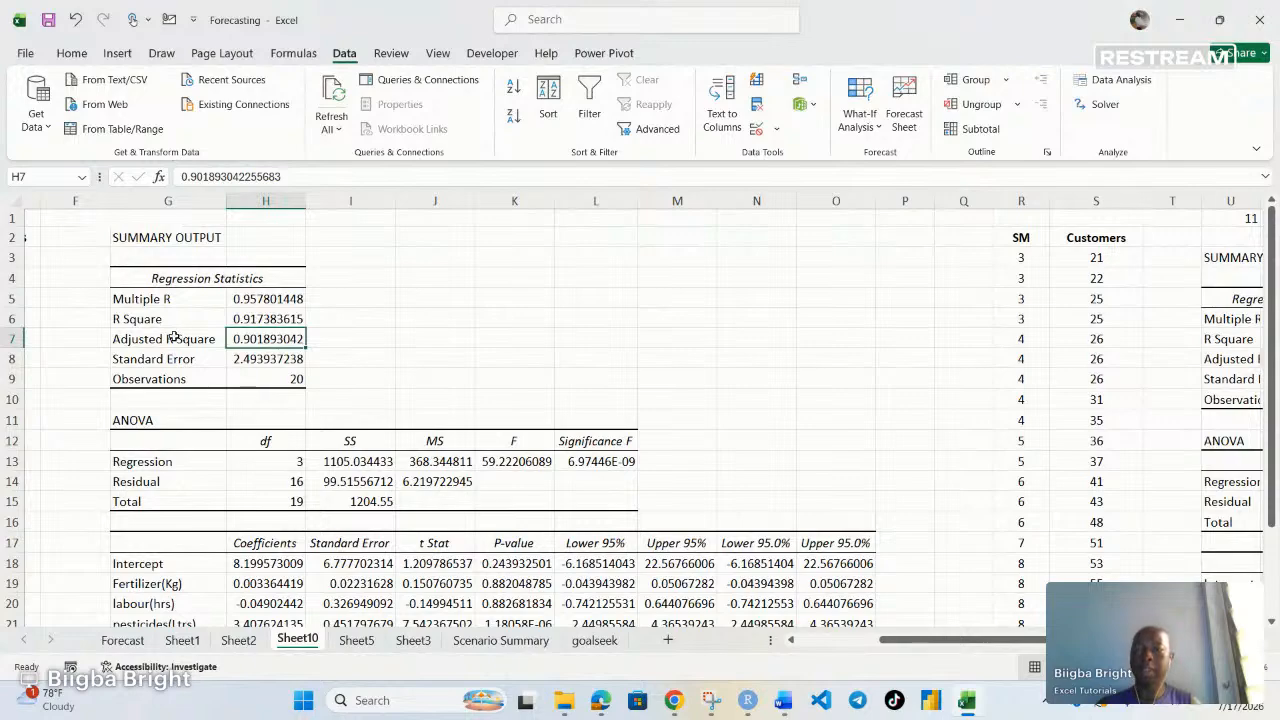
left_click(258, 360)
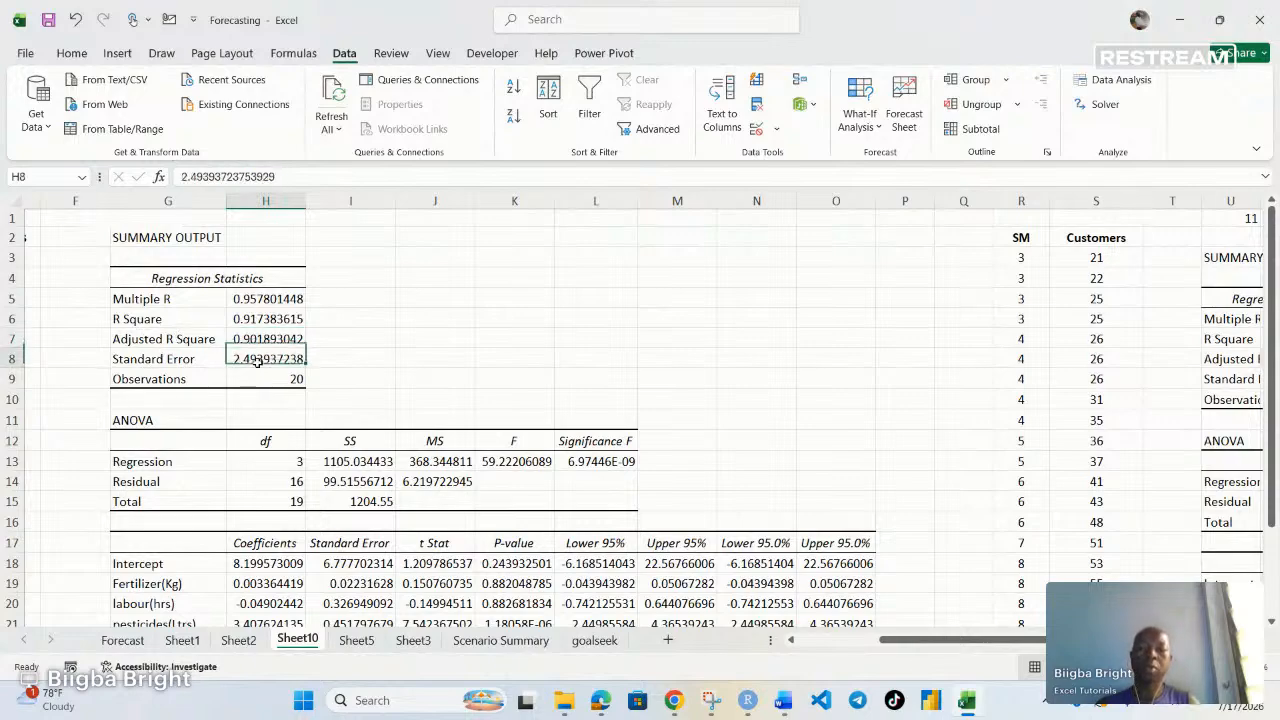
left_click(292, 381)
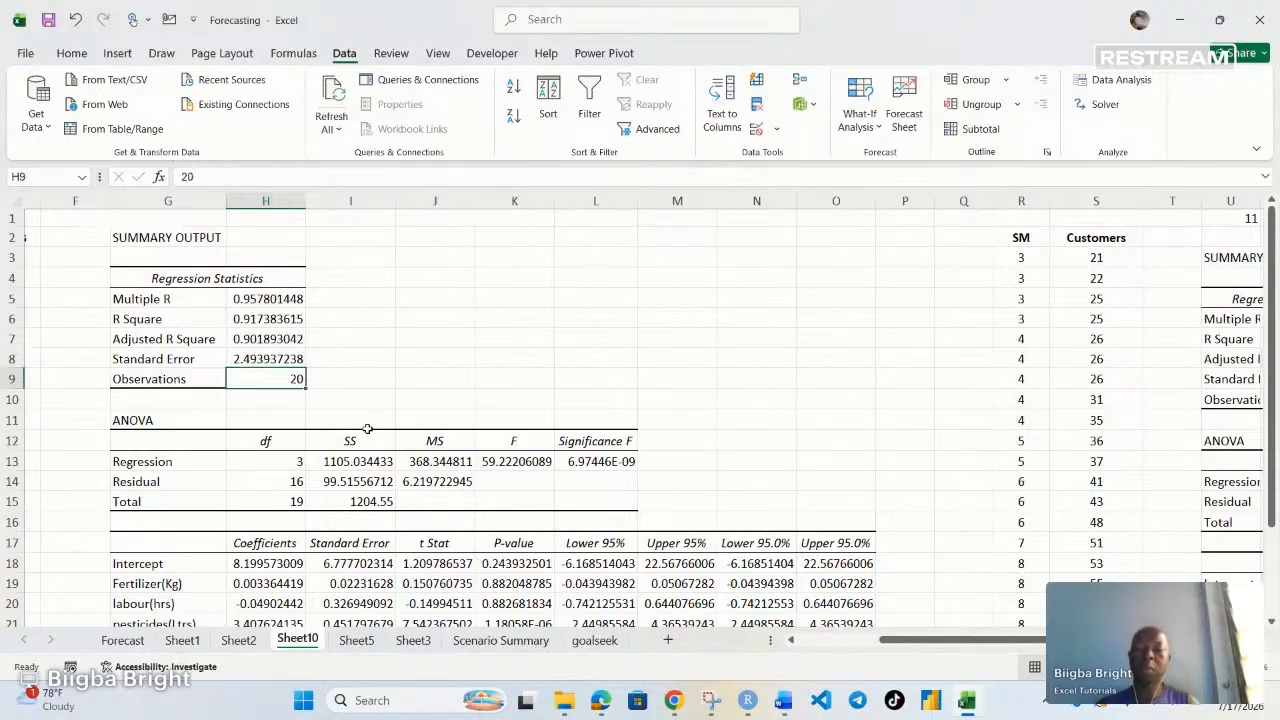
Examine the ANOVA significance F and the coefficients and p-values for the intercept and each predictor
scroll(340, 474, "down", 1)
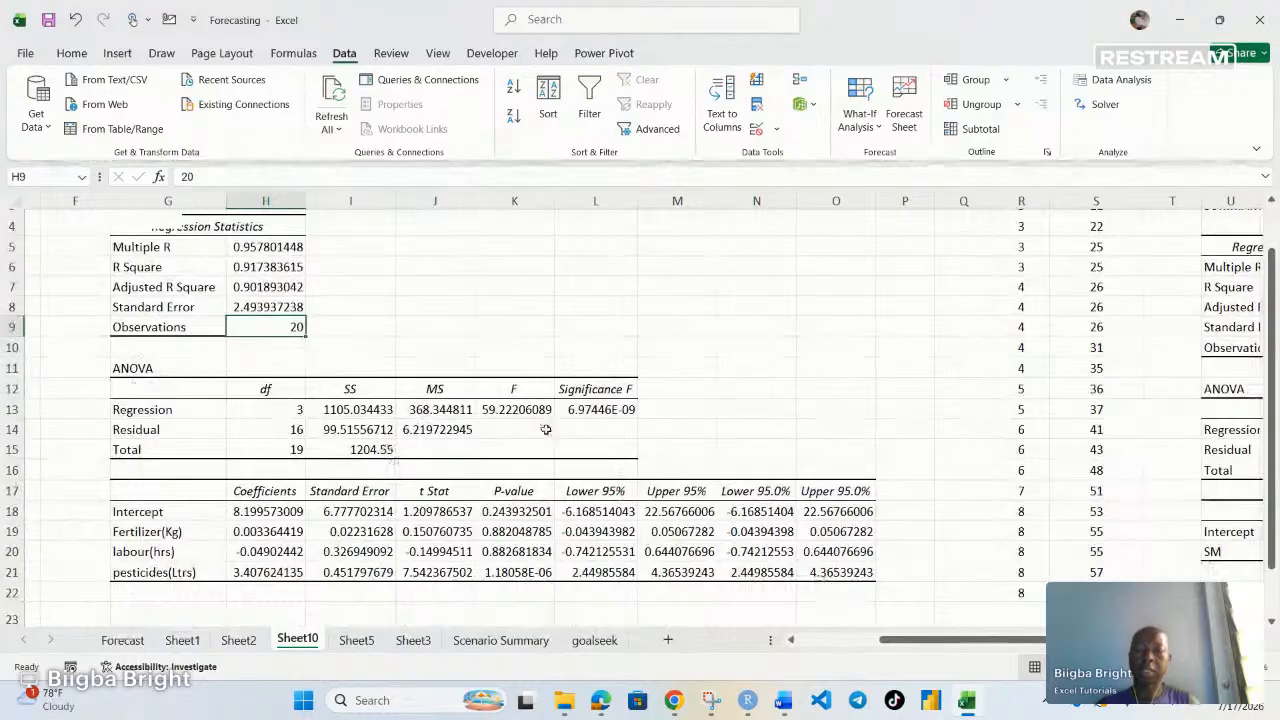
left_click(585, 407)
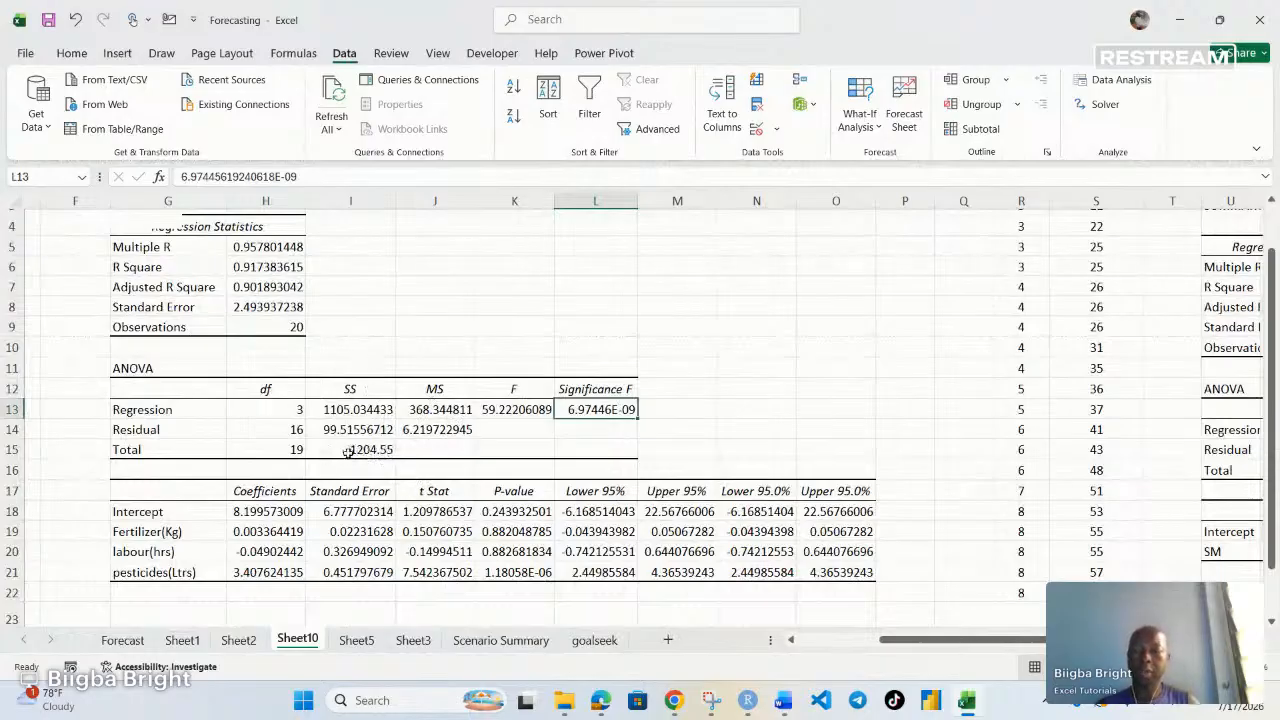
scroll(316, 466, "down", 2)
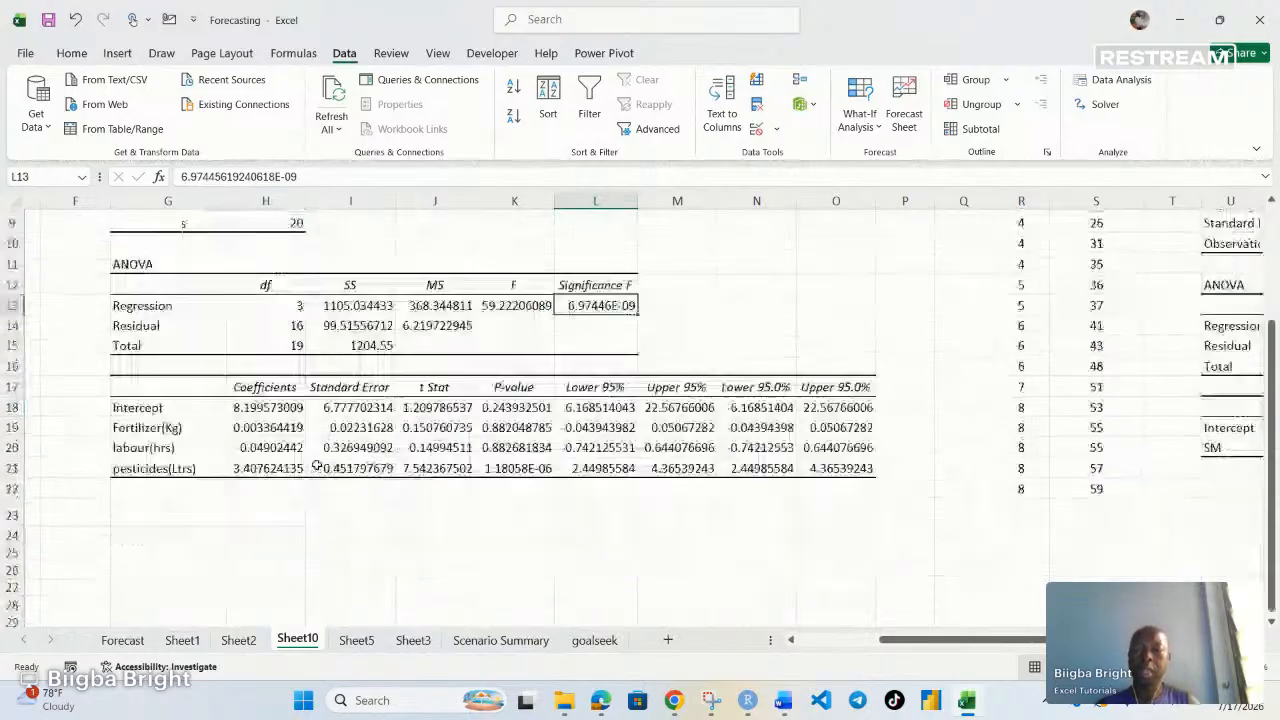
left_click(270, 407)
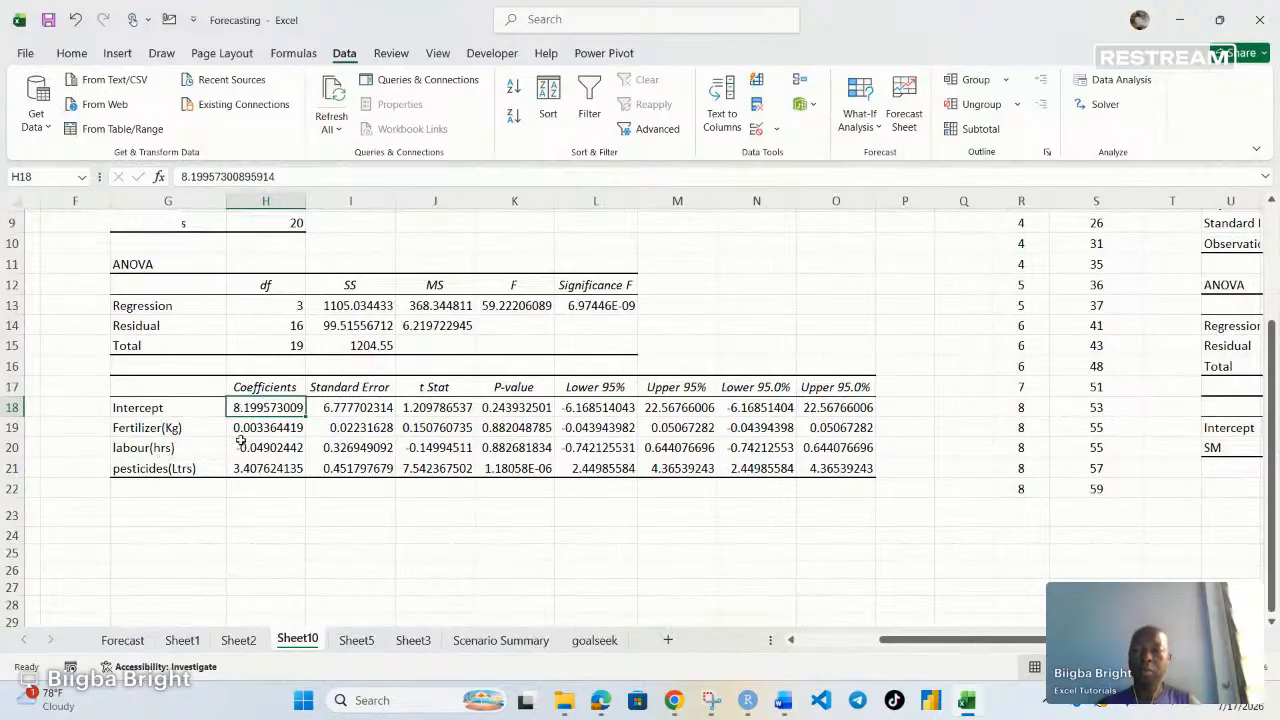
left_click(266, 429)
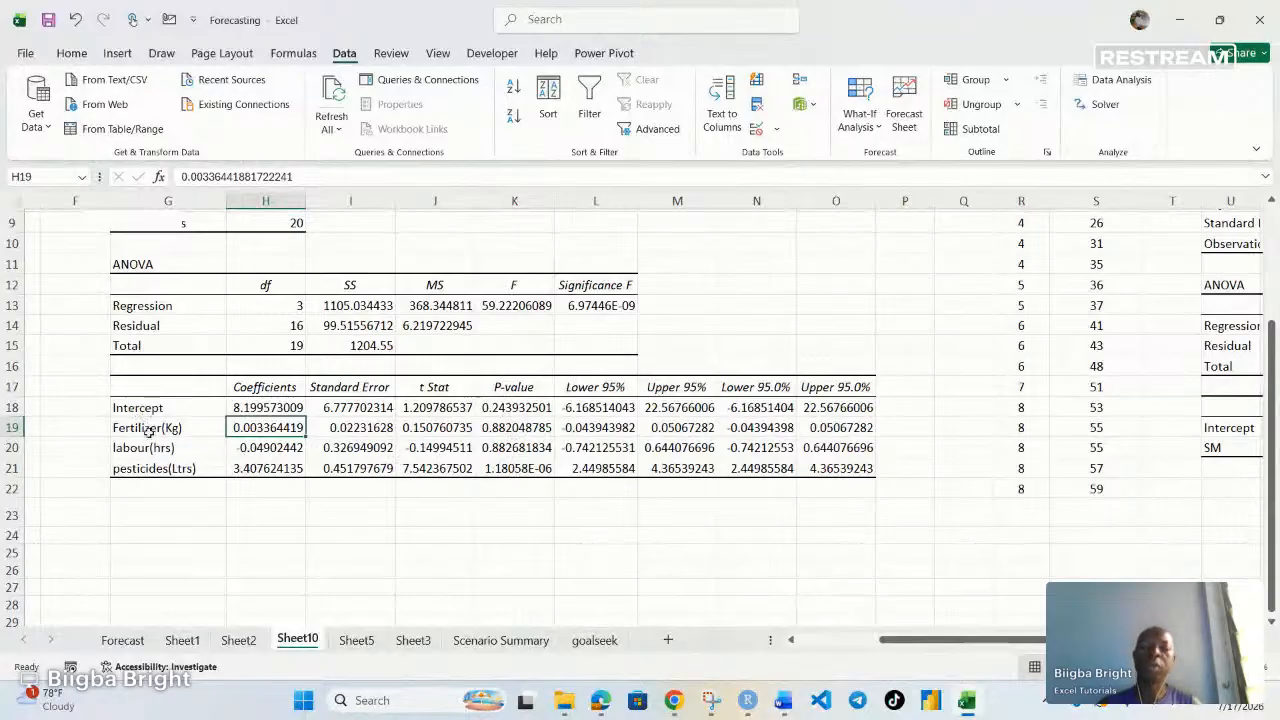
left_click(518, 408)
left_click(514, 425)
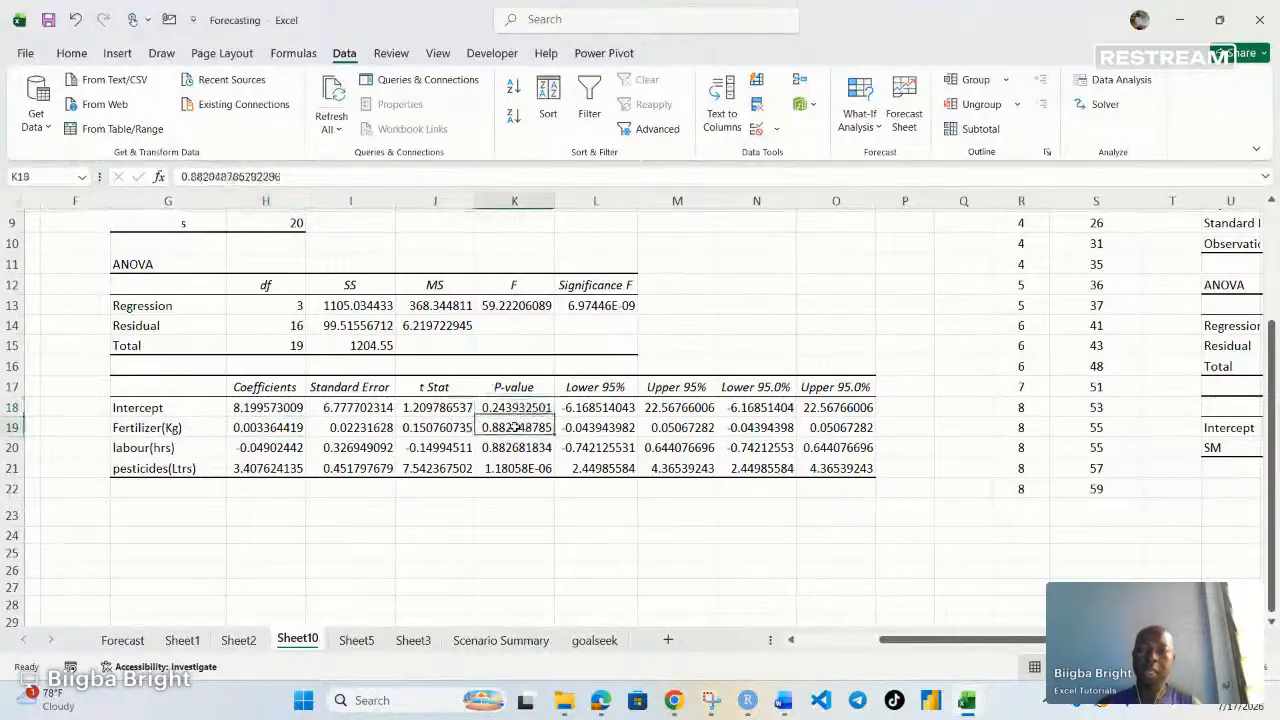
left_click(521, 447)
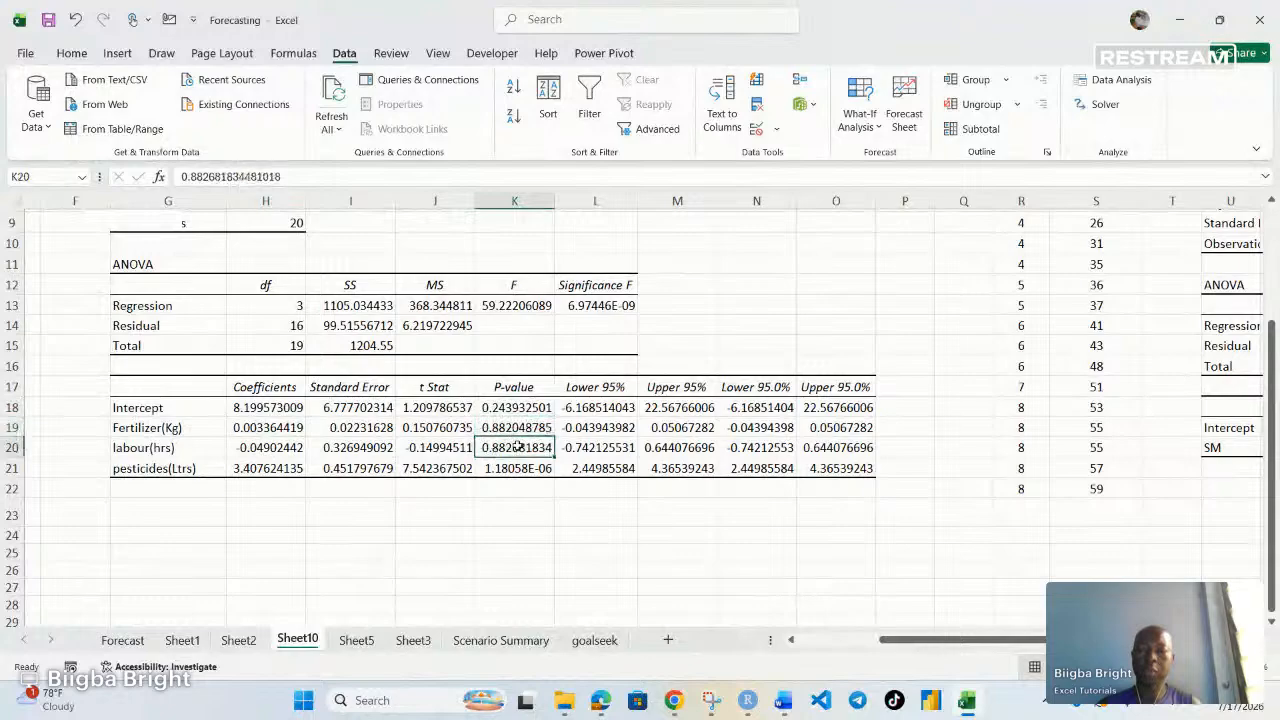
Delete the earlier single-predictor regression summary output occupying columns U to AC
left_click(519, 468)
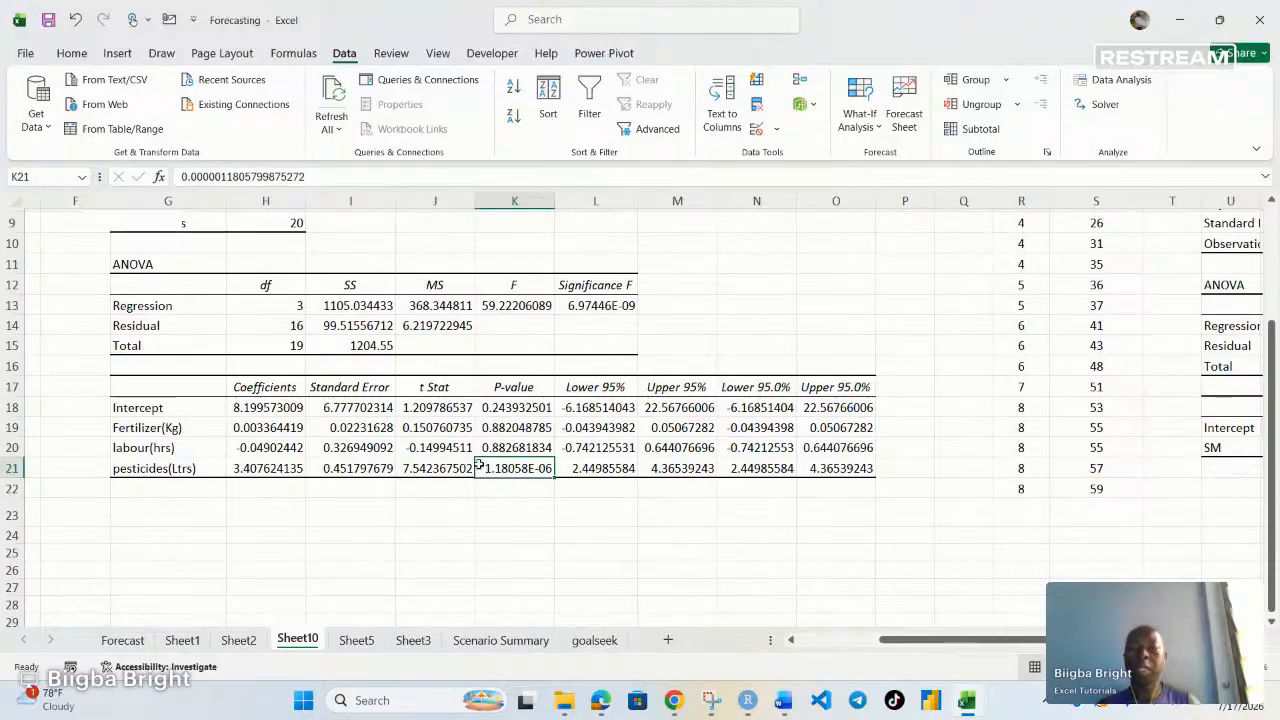
scroll(480, 463, "up", 1)
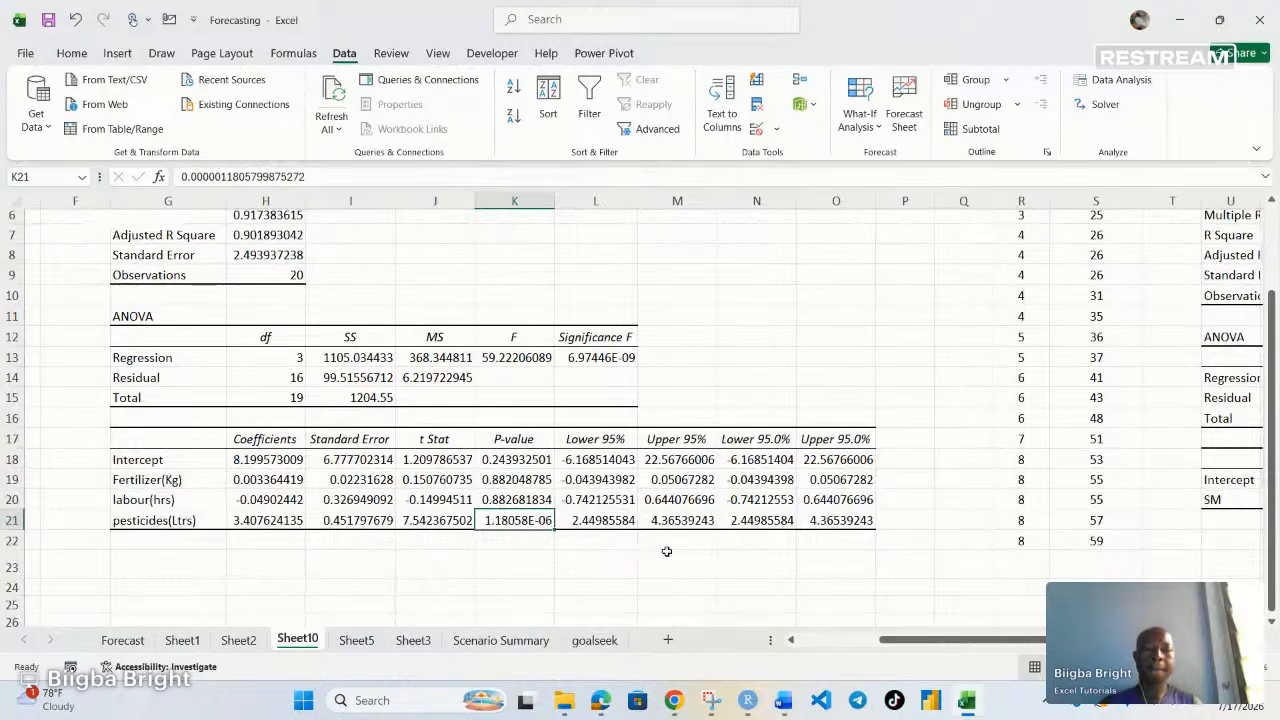
left_click_drag(950, 645, 1000, 643)
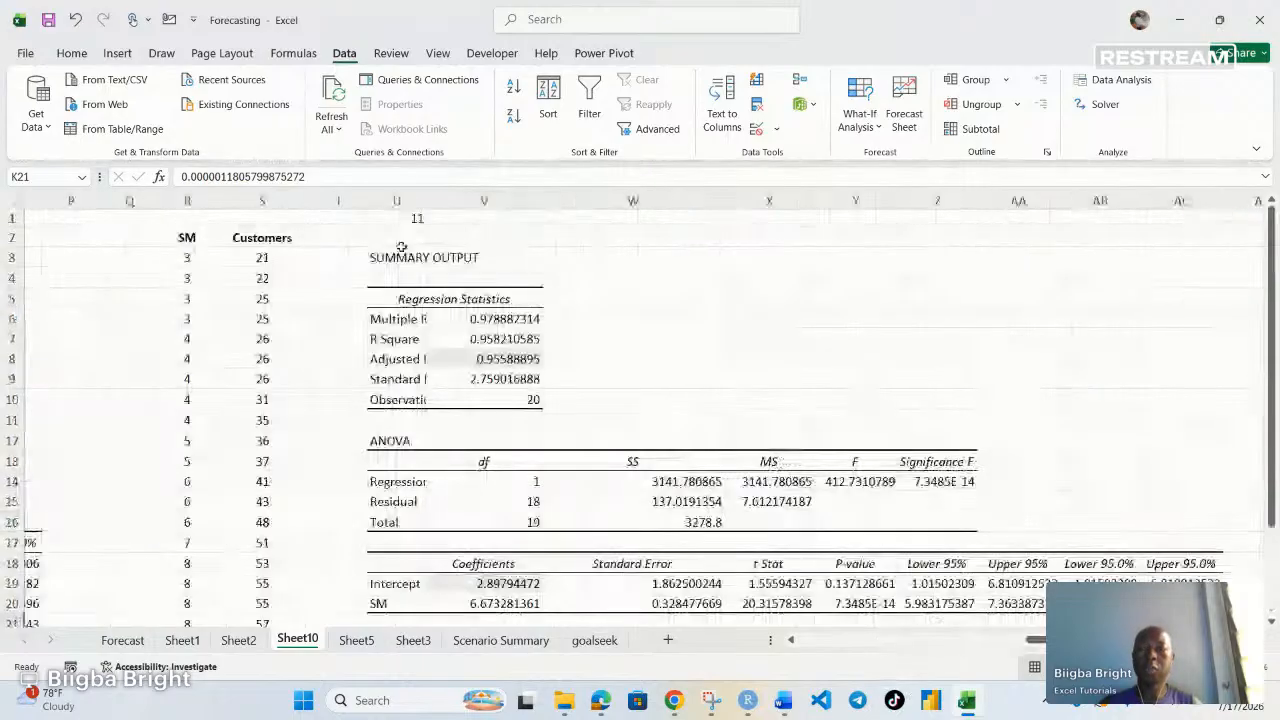
left_click_drag(405, 222, 1140, 628)
key("Delete")
scroll(646, 463, "up", 2)
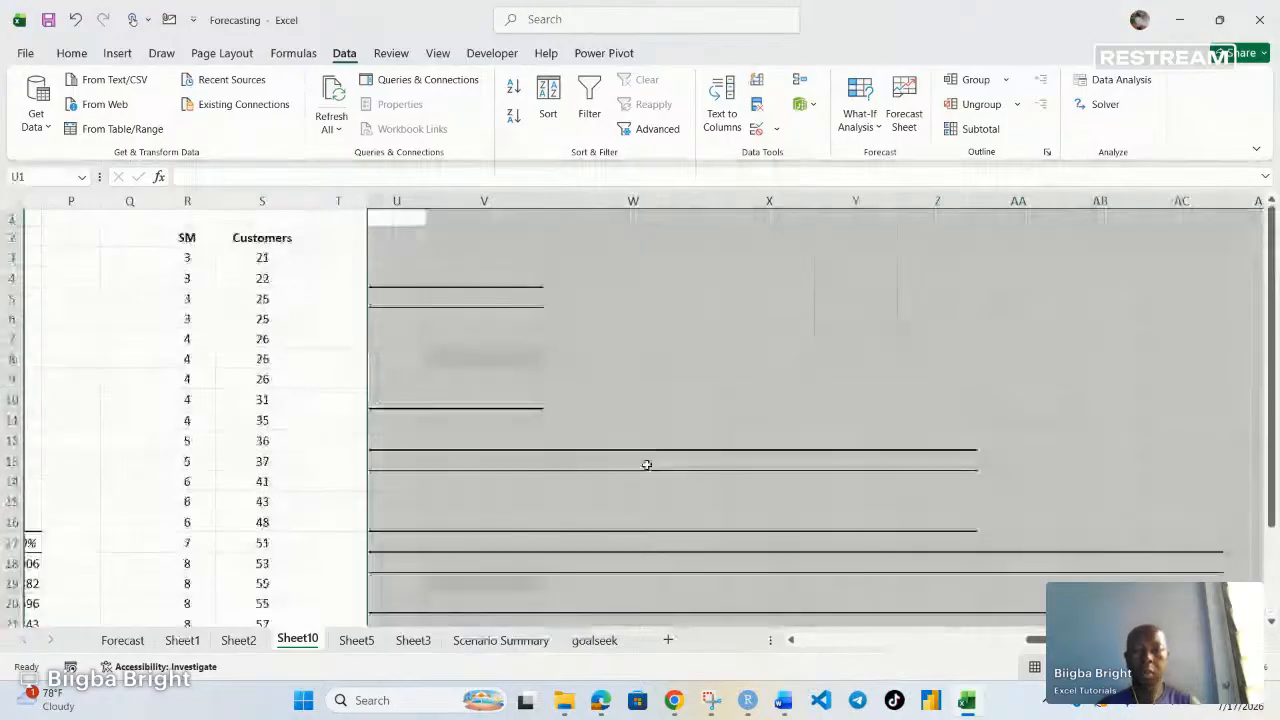
Remove the leftover borders and fill colour from the cleared output area
left_click(71, 53)
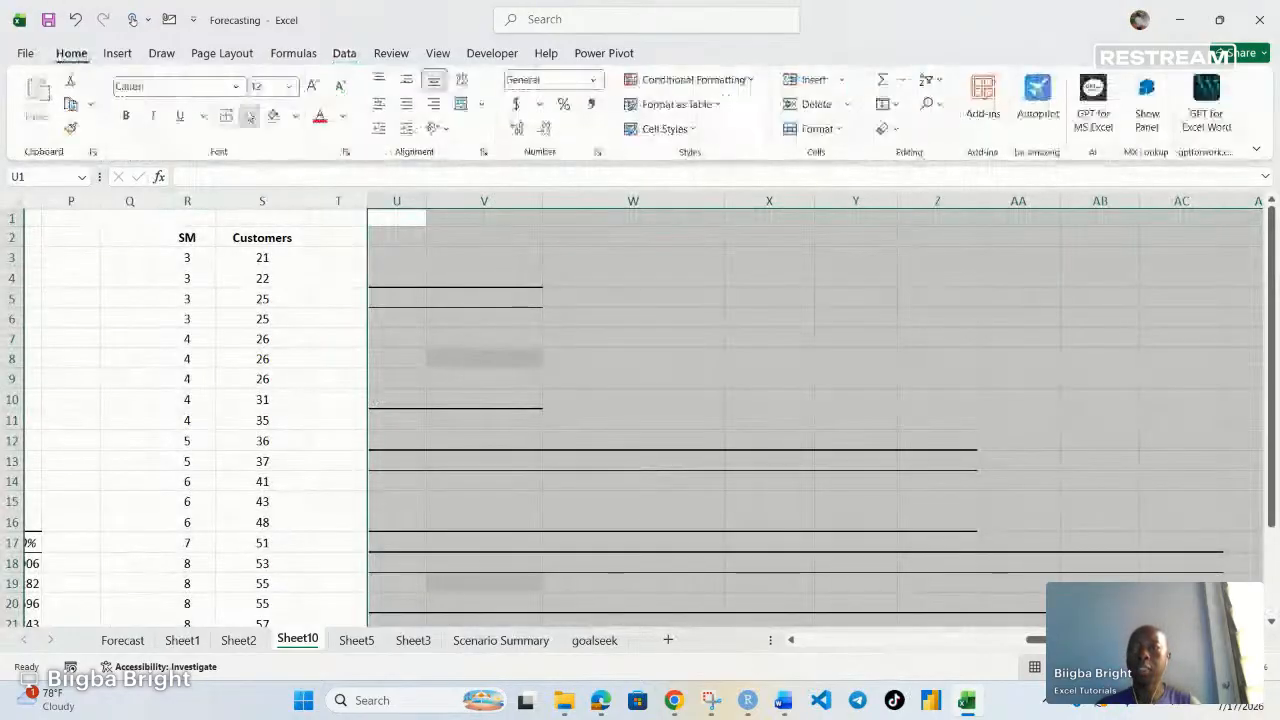
left_click(249, 117)
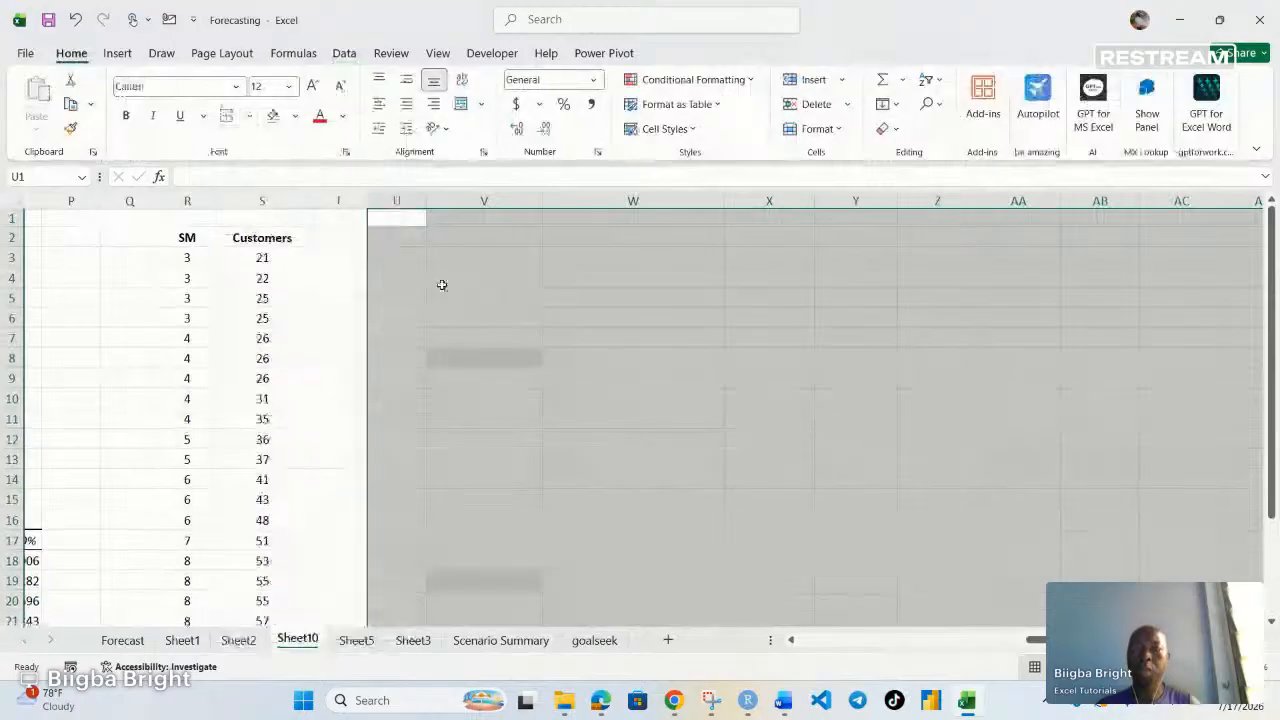
left_click(294, 117)
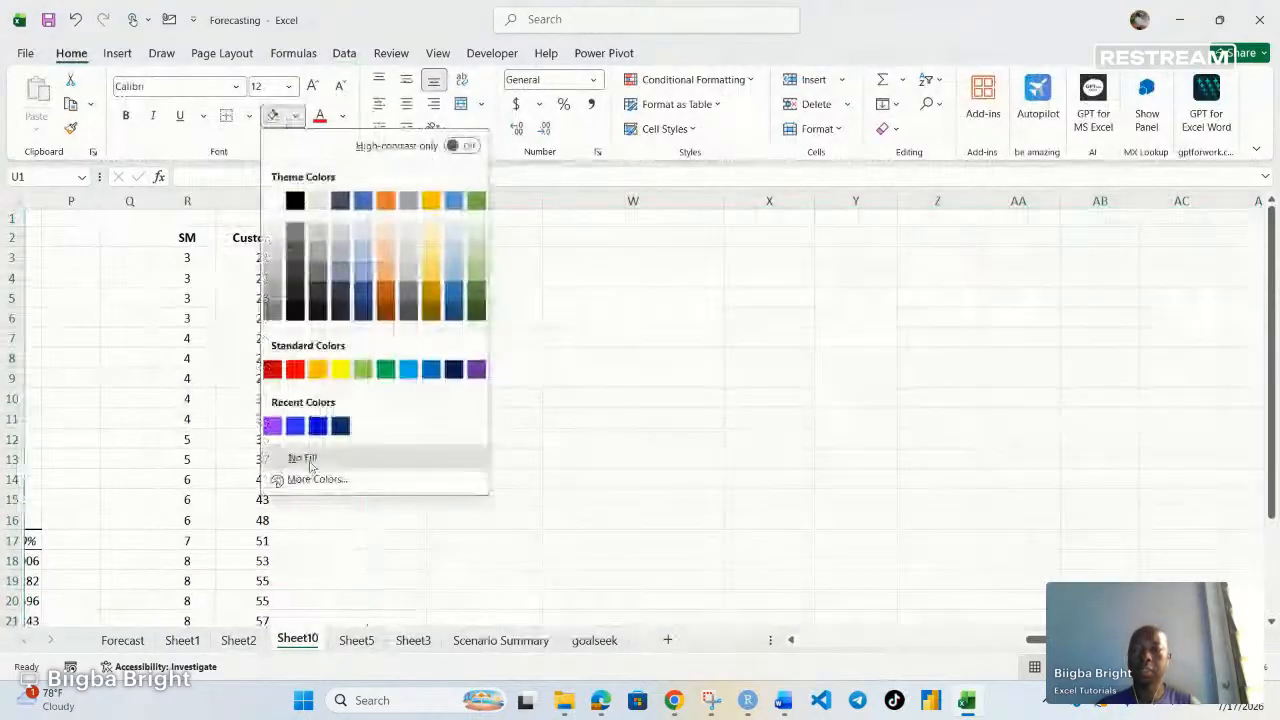
left_click(305, 451)
left_click(600, 457)
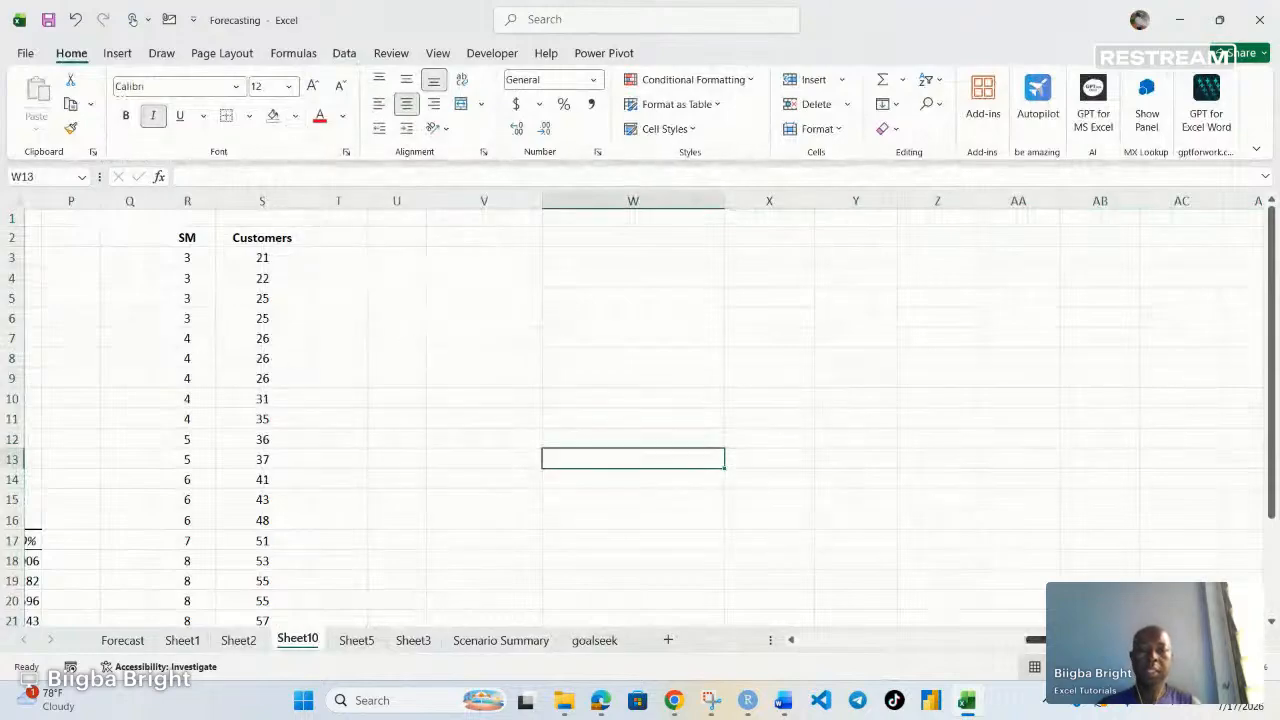
Move the Customers column one column to the right, from column S to column T
scroll(660, 249, "left", 3)
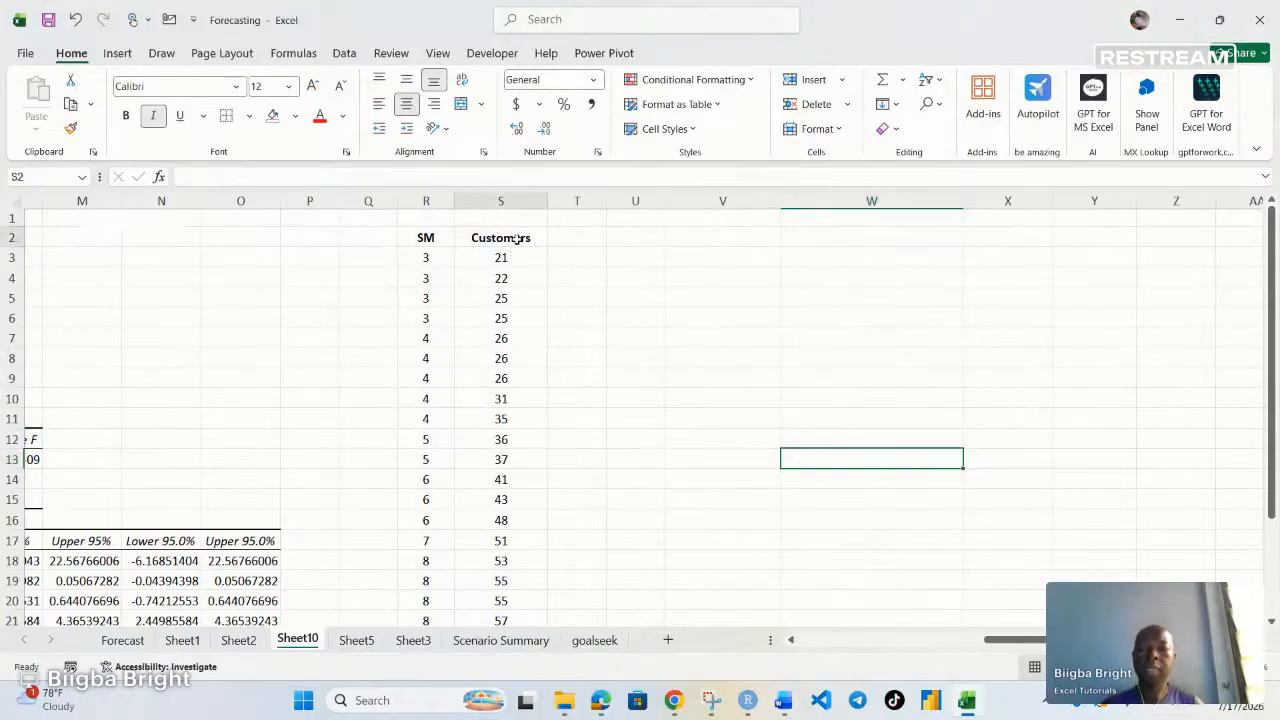
left_click(514, 240)
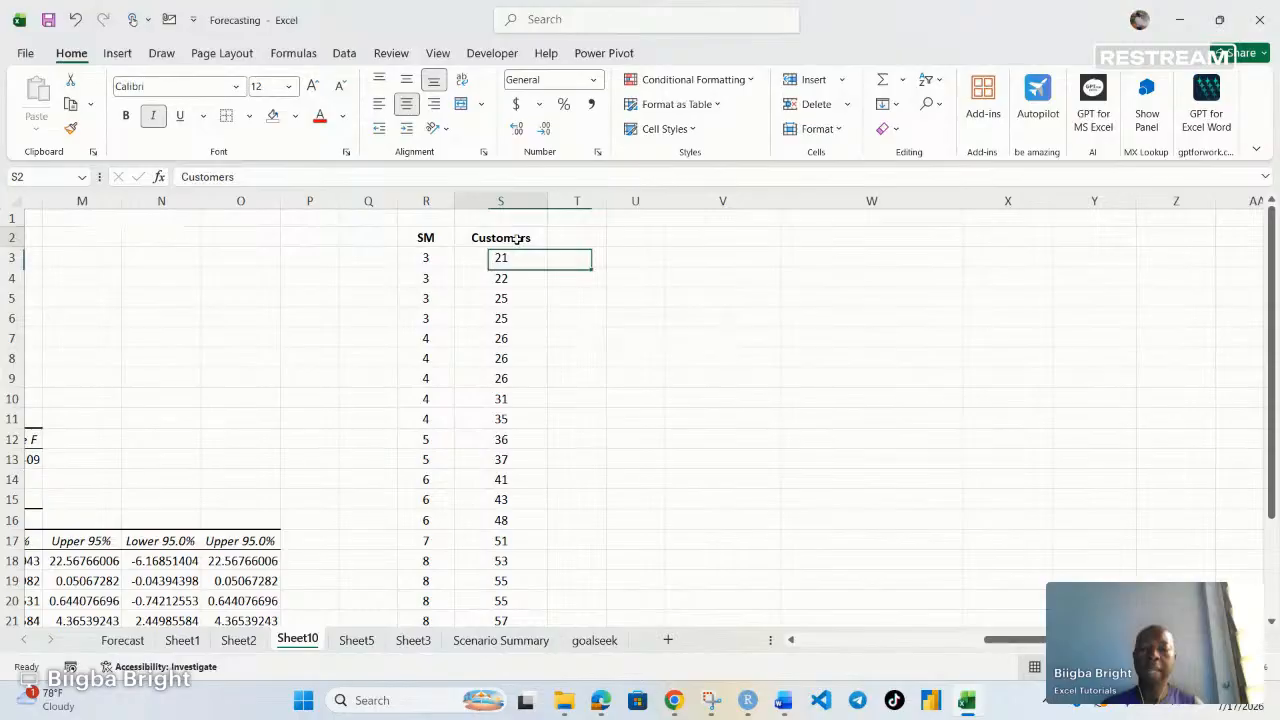
left_click_drag(514, 240, 518, 641)
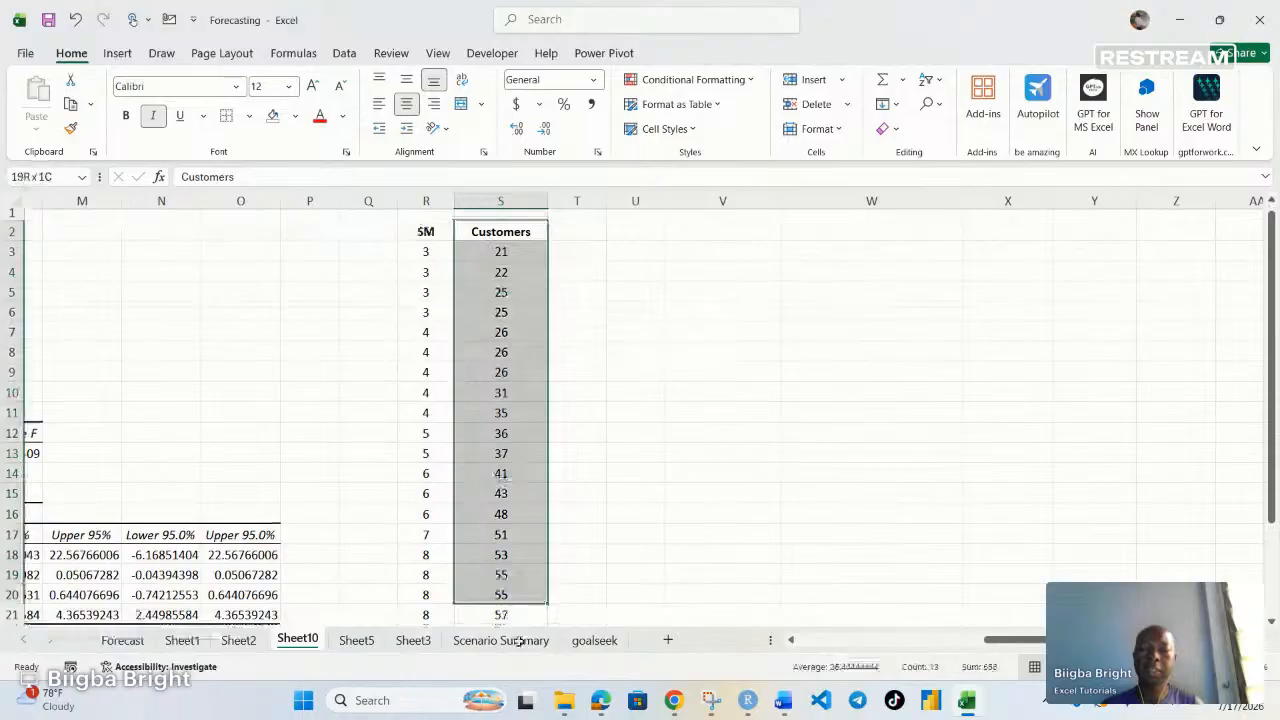
left_click_drag(518, 641, 518, 600)
left_click_drag(547, 489, 561, 491)
Add the header SM_SQ in S2 and enter the formula =R3^2 in S3
left_click(509, 236)
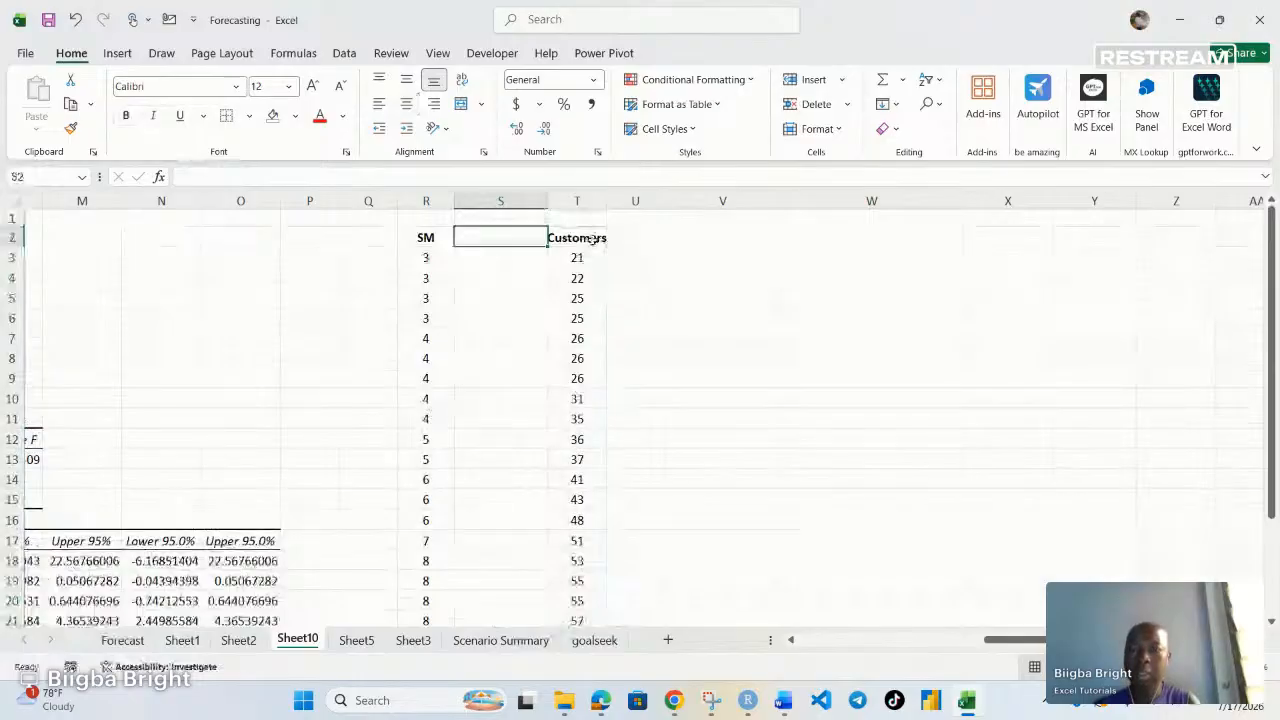
type("SM_SQ")
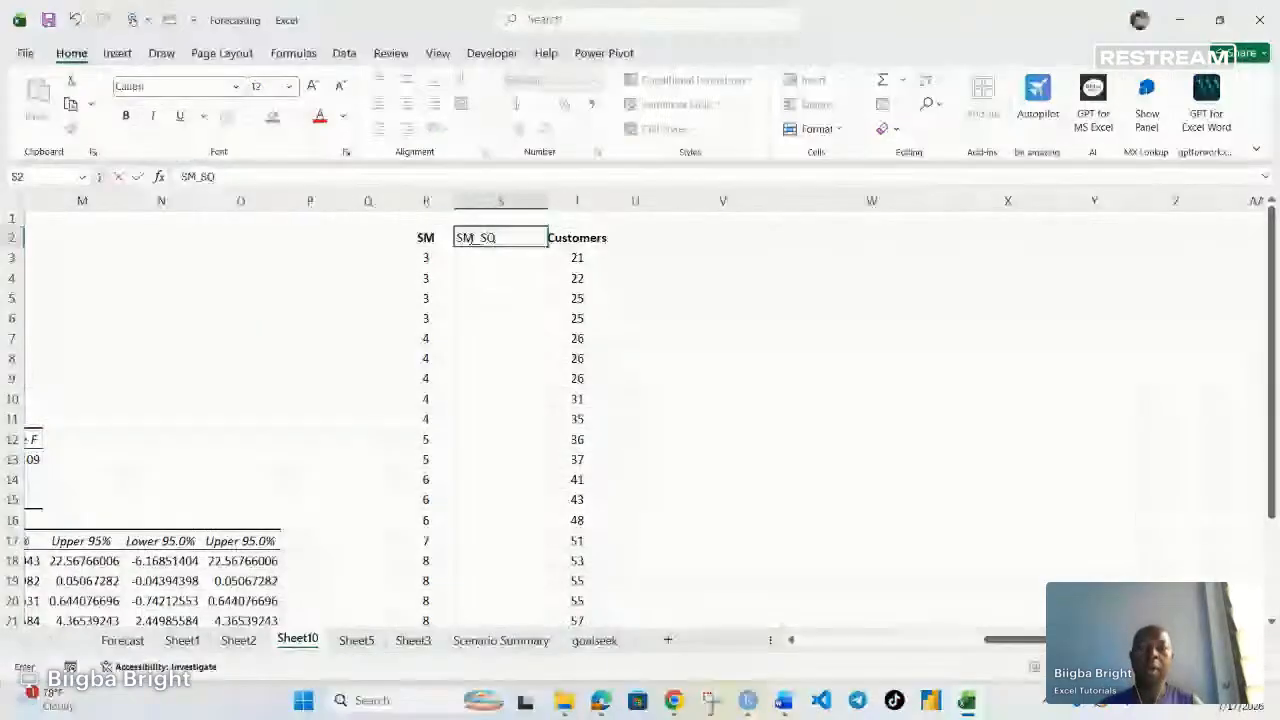
left_click(490, 261)
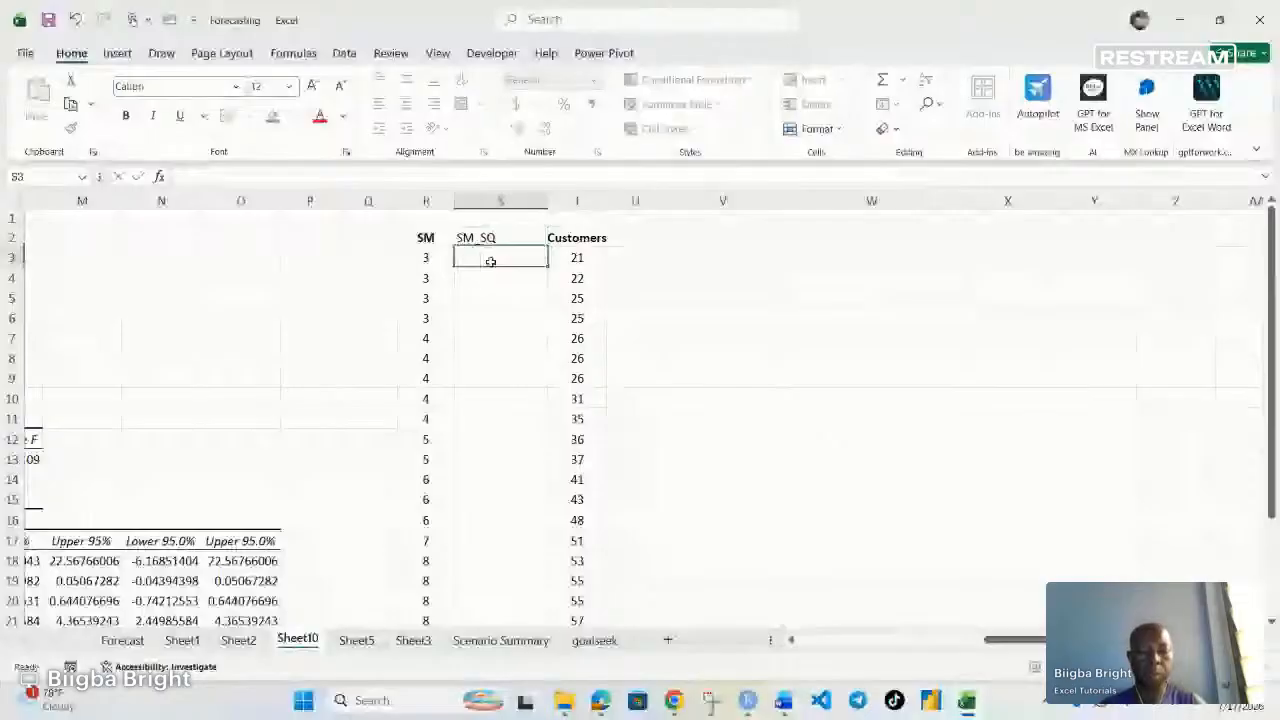
type("=")
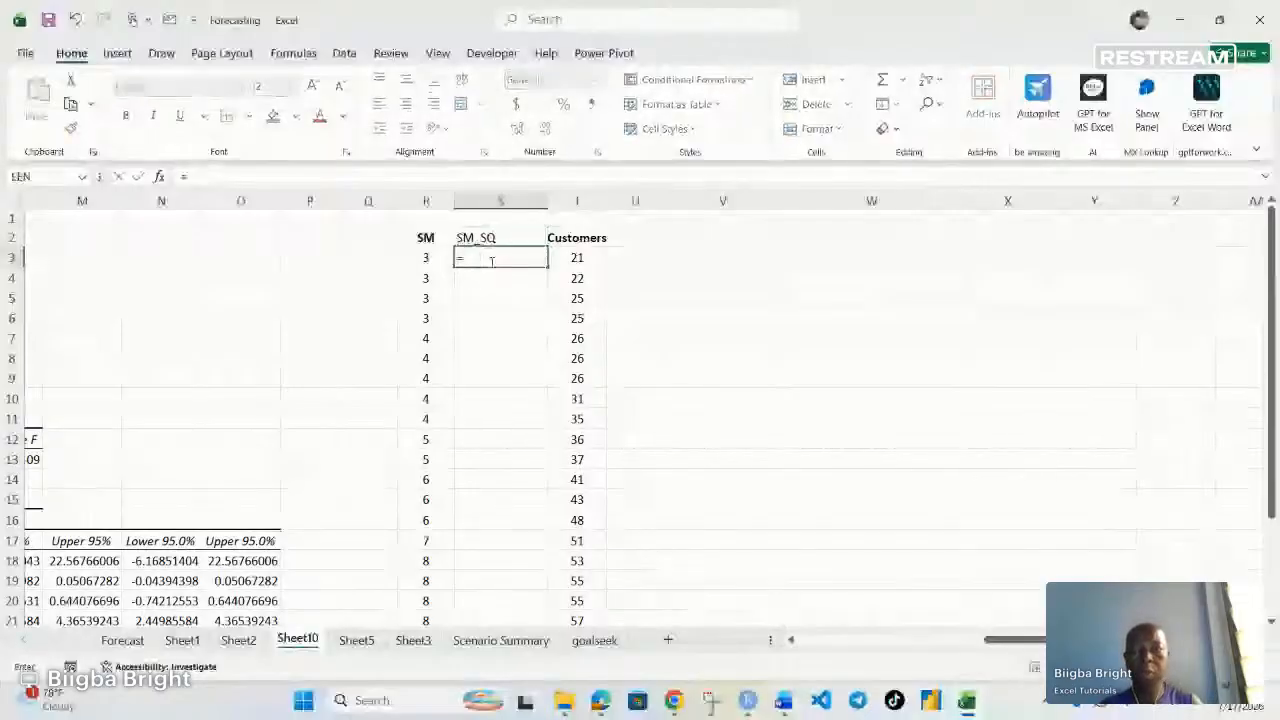
left_click(426, 258)
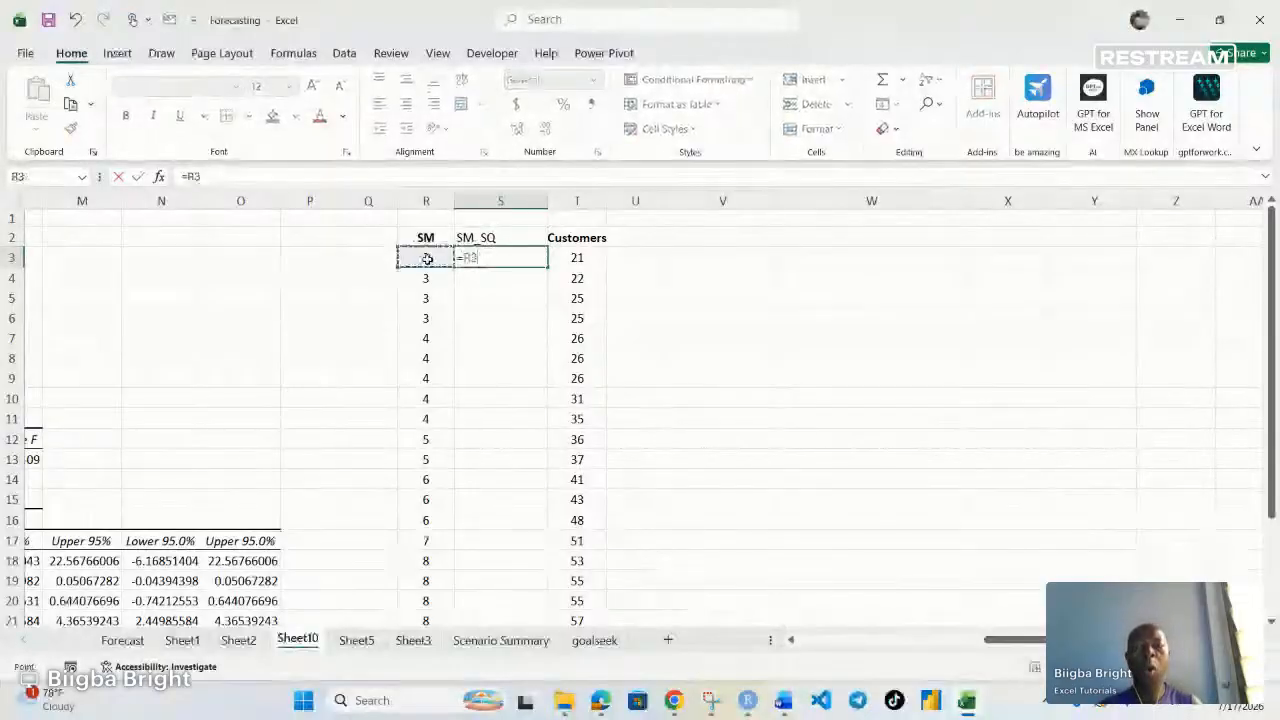
type("^2")
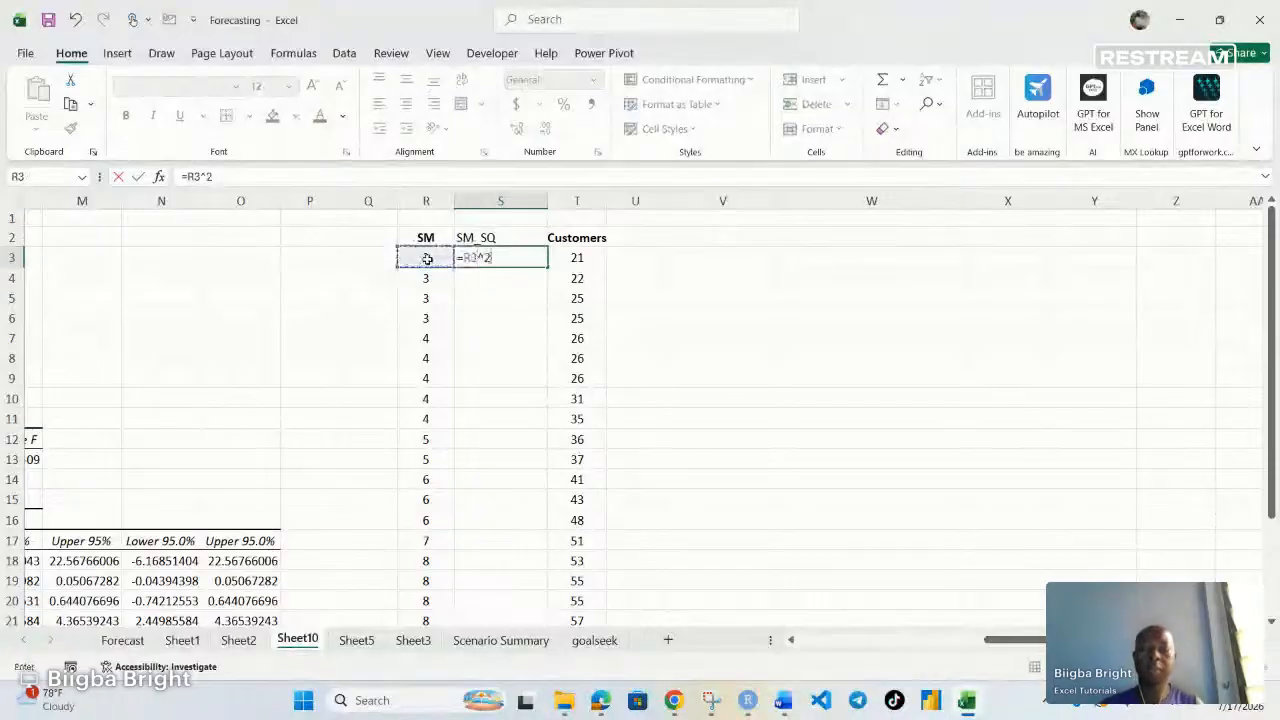
key("Return")
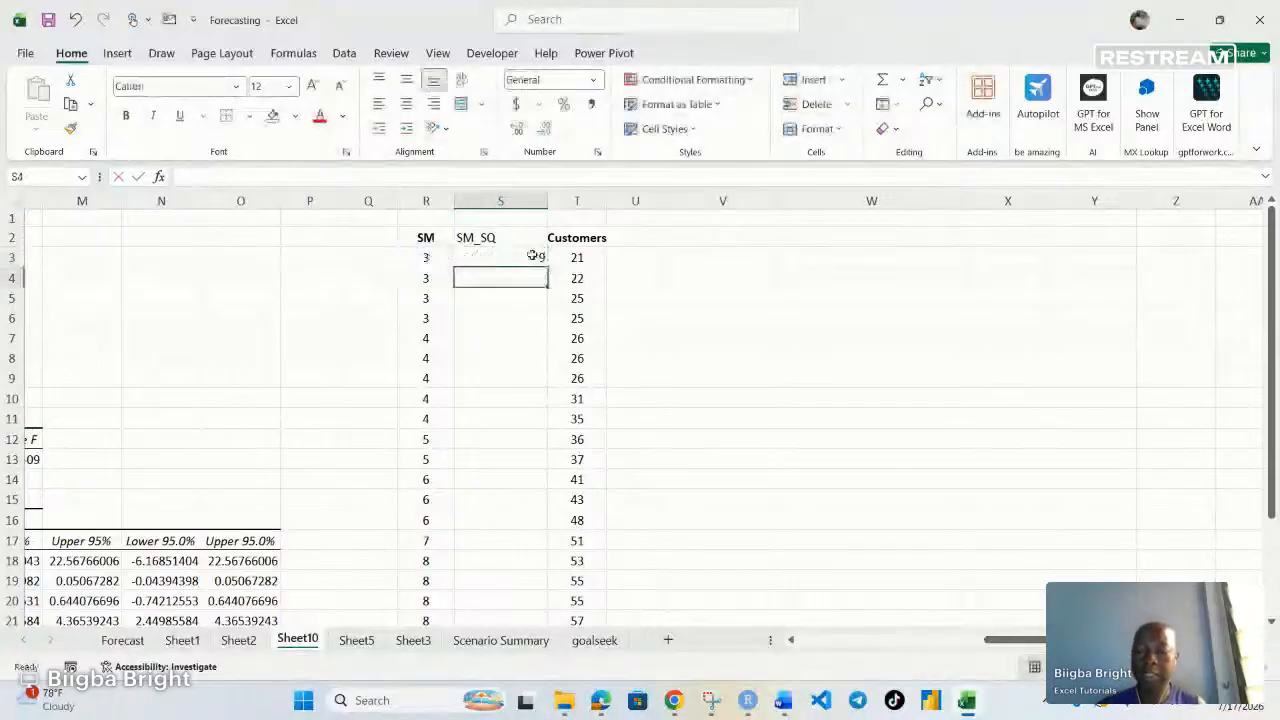
Fill the squared formula down to row 22 and center the SM_SQ values
left_click(532, 256)
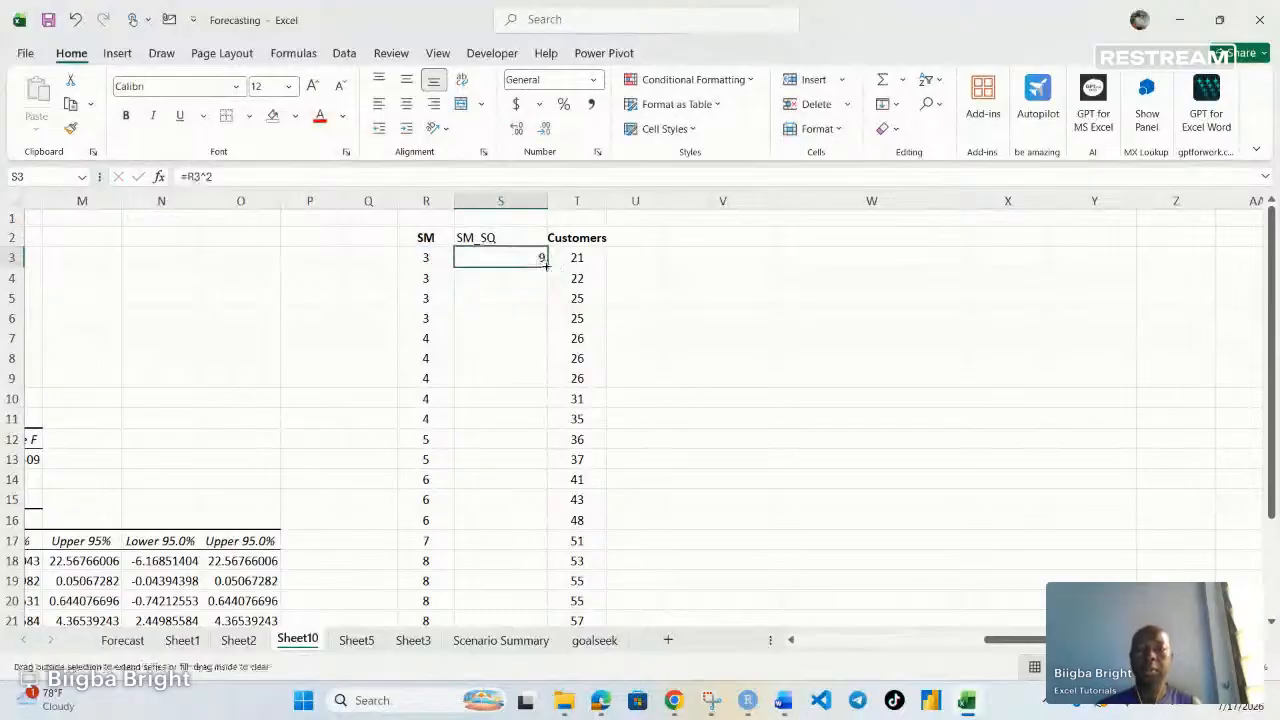
double_click(549, 266)
scroll(520, 310, "down", 2)
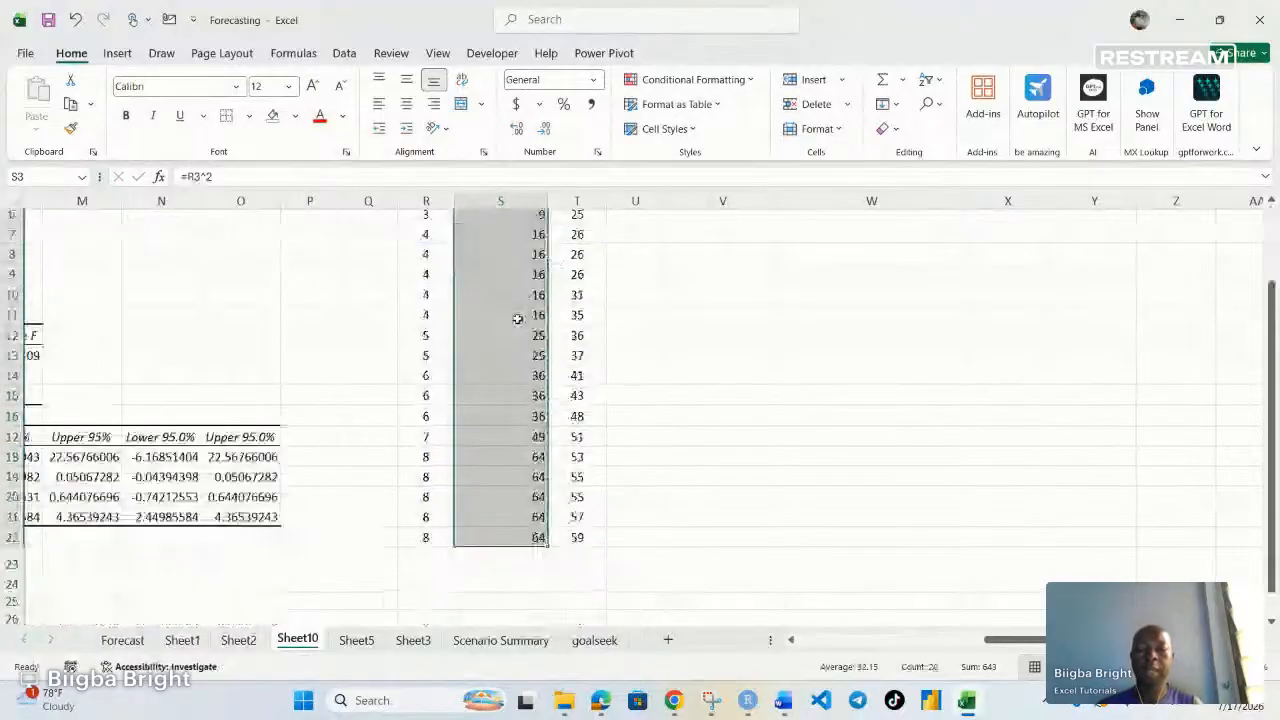
scroll(617, 410, "up", 2)
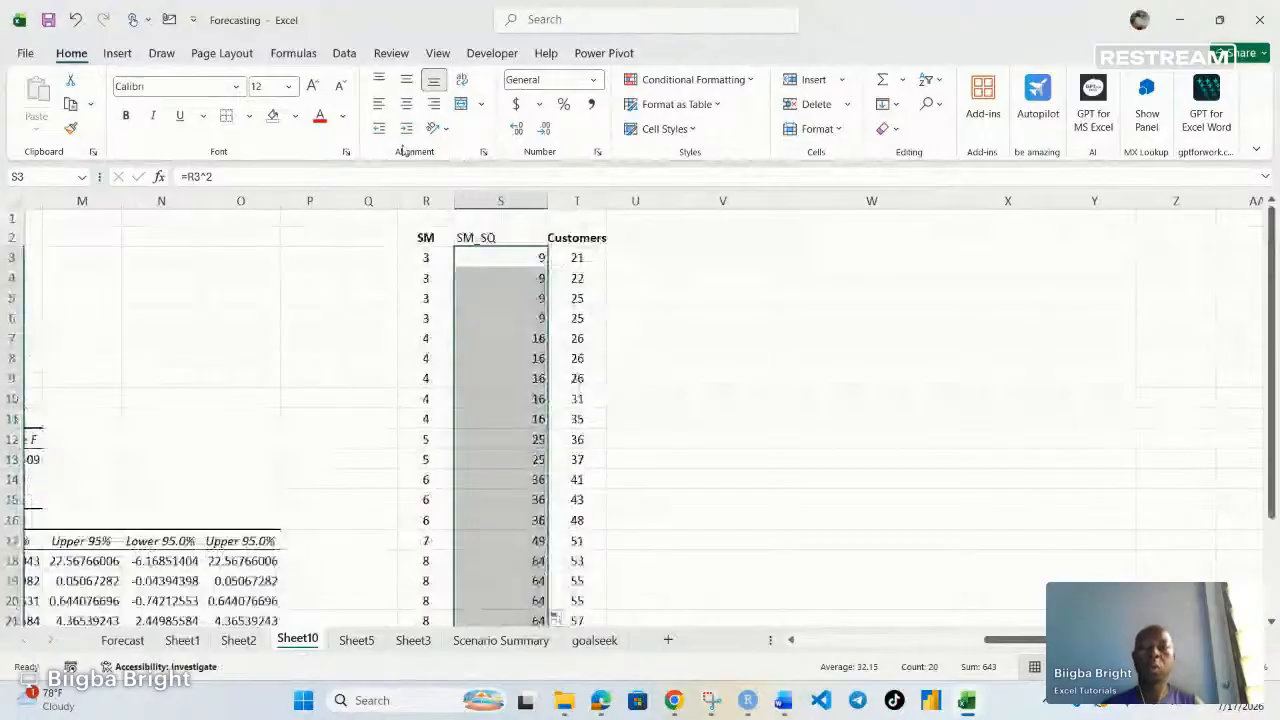
left_click(406, 102)
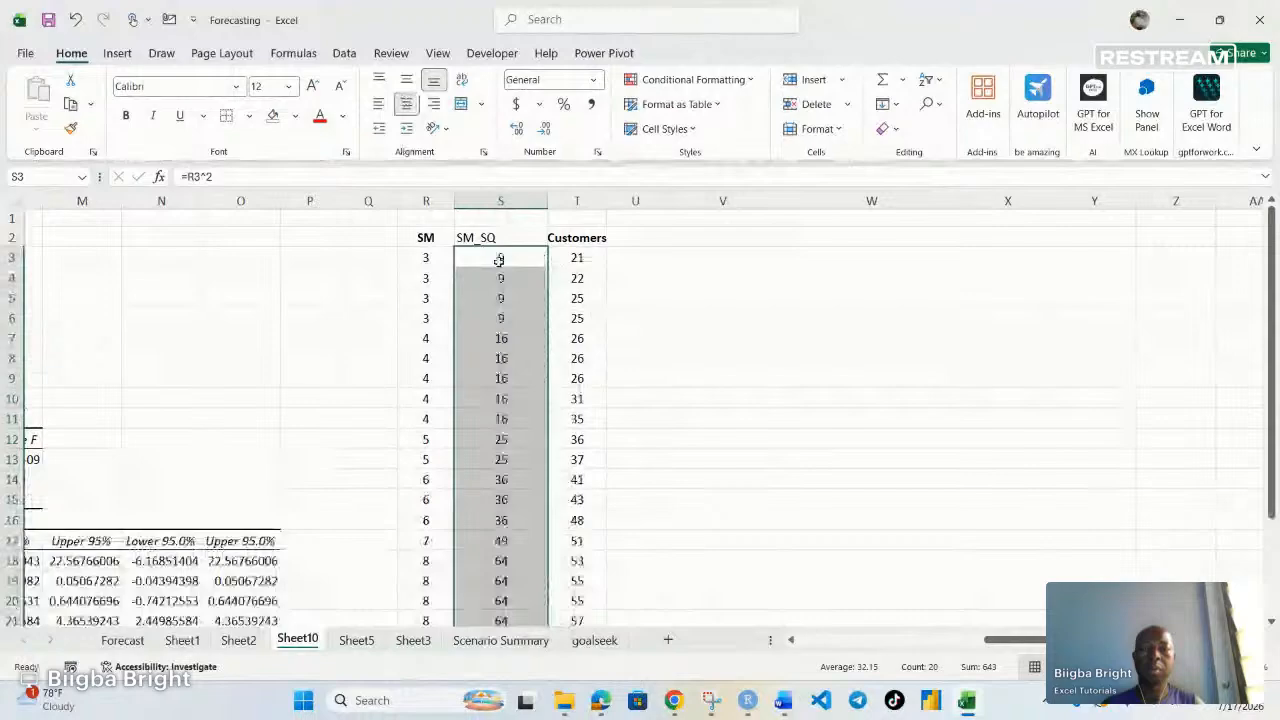
Open the Regression tool from Data Analysis and clear its Input Y Range, Input X Range and Output Range
left_click(577, 258)
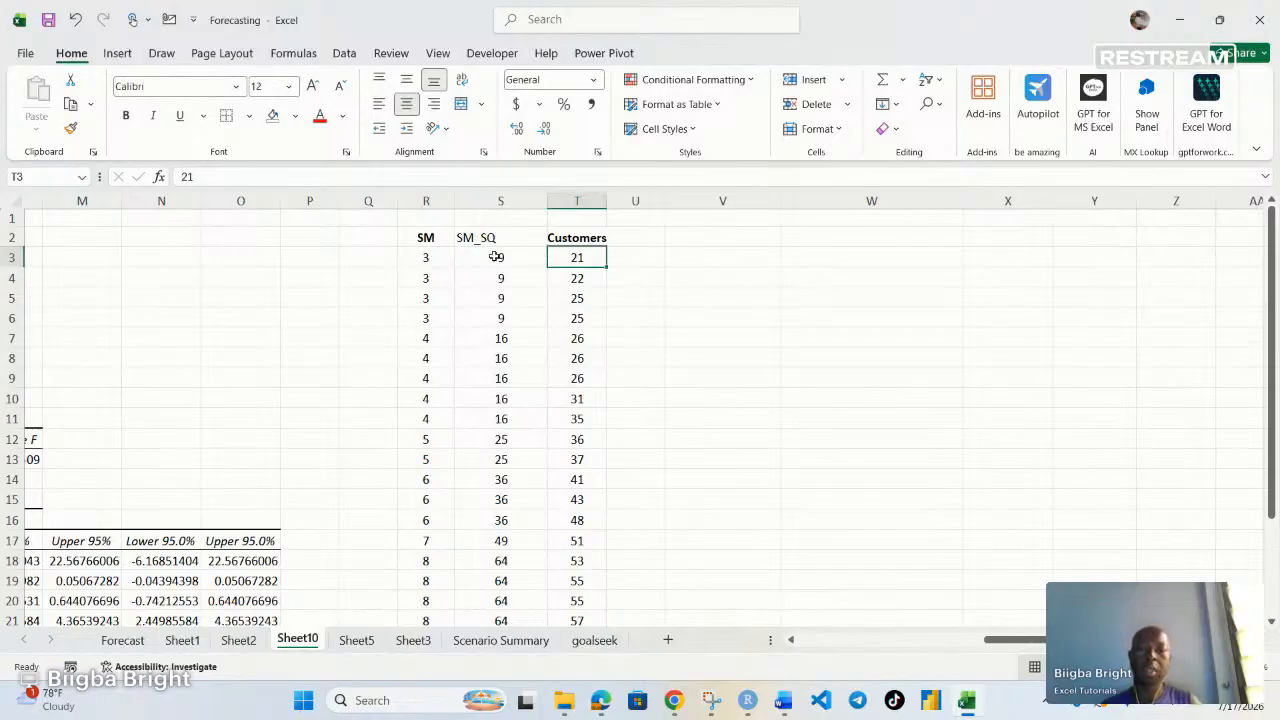
left_click(712, 256)
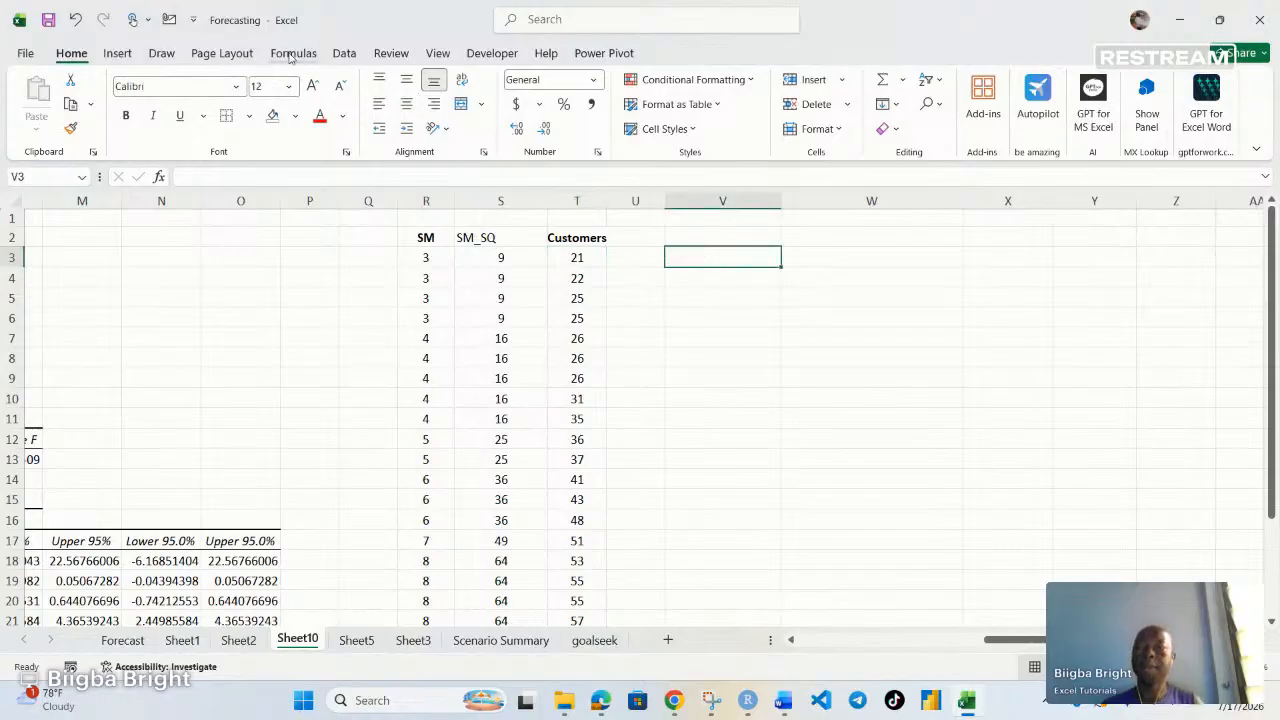
left_click(344, 53)
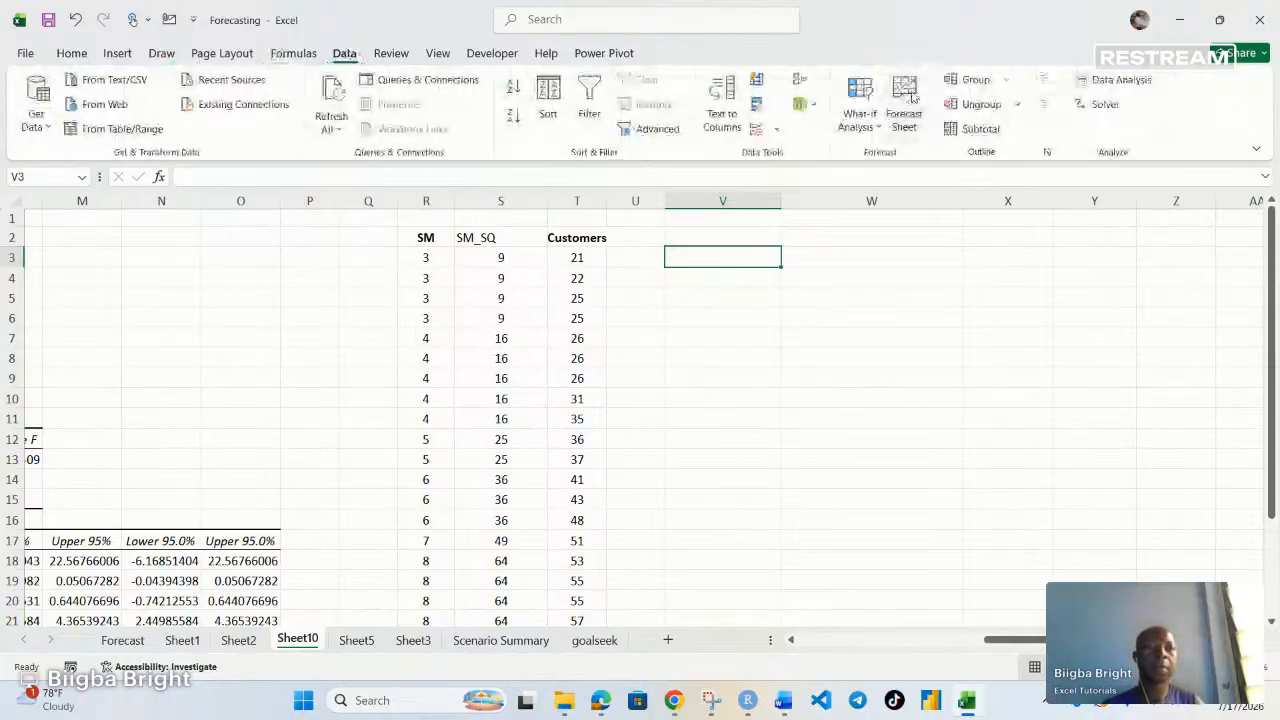
left_click(1112, 81)
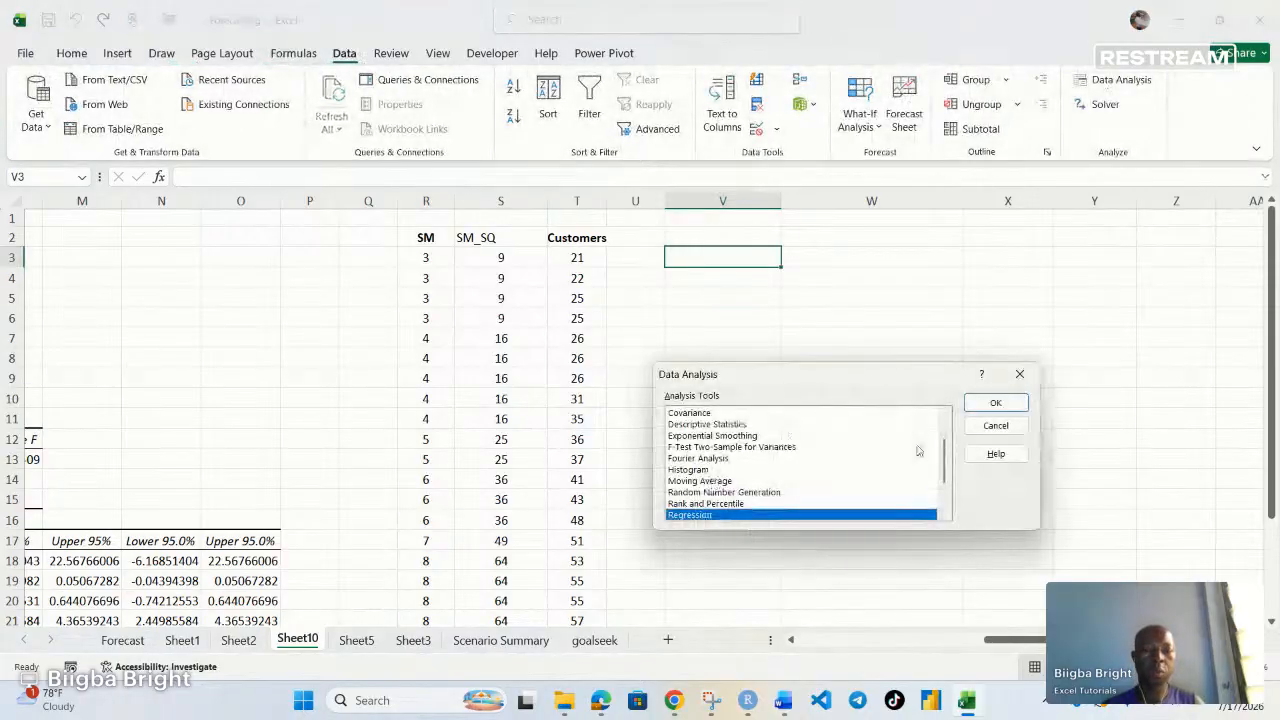
left_click(996, 402)
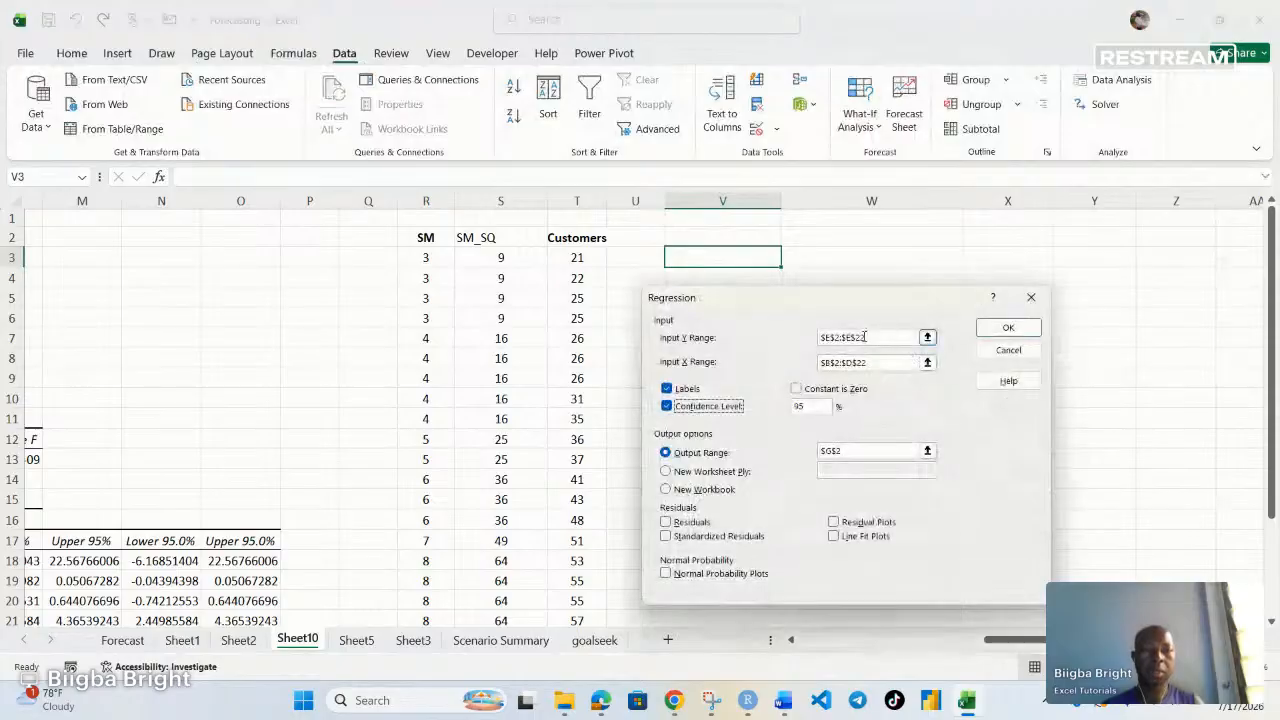
left_click_drag(862, 337, 788, 345)
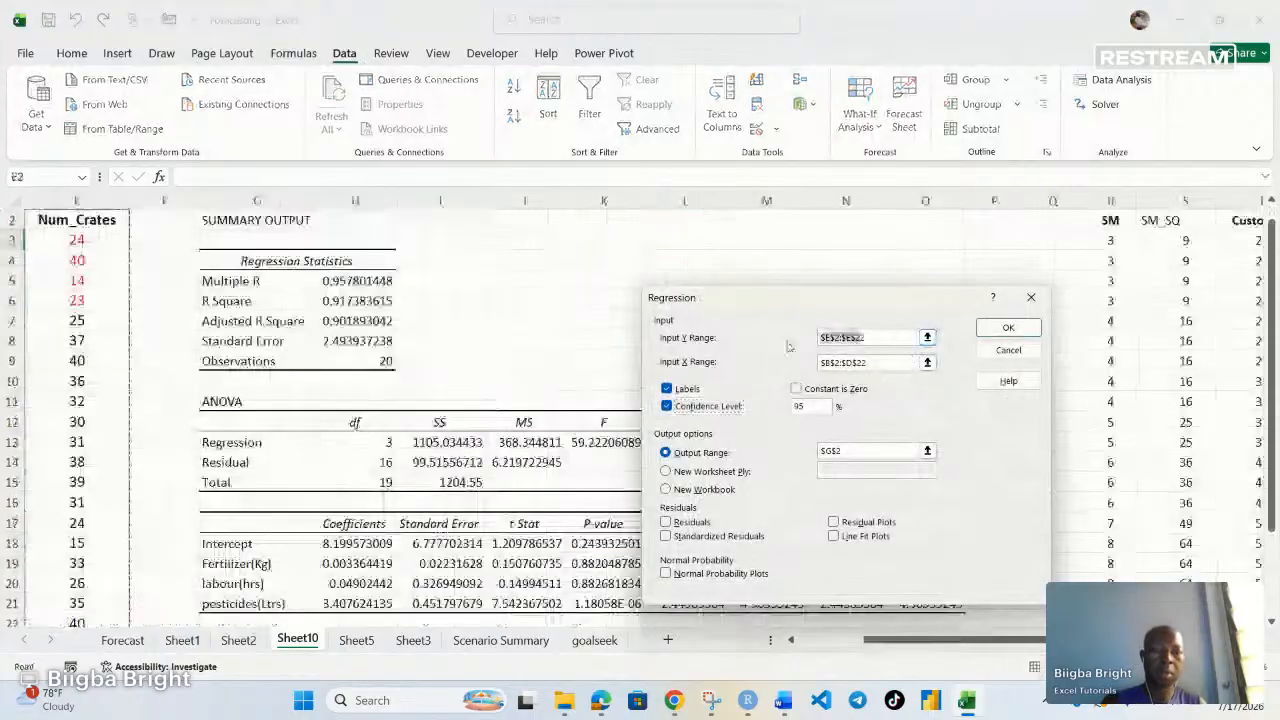
key("BackSpace")
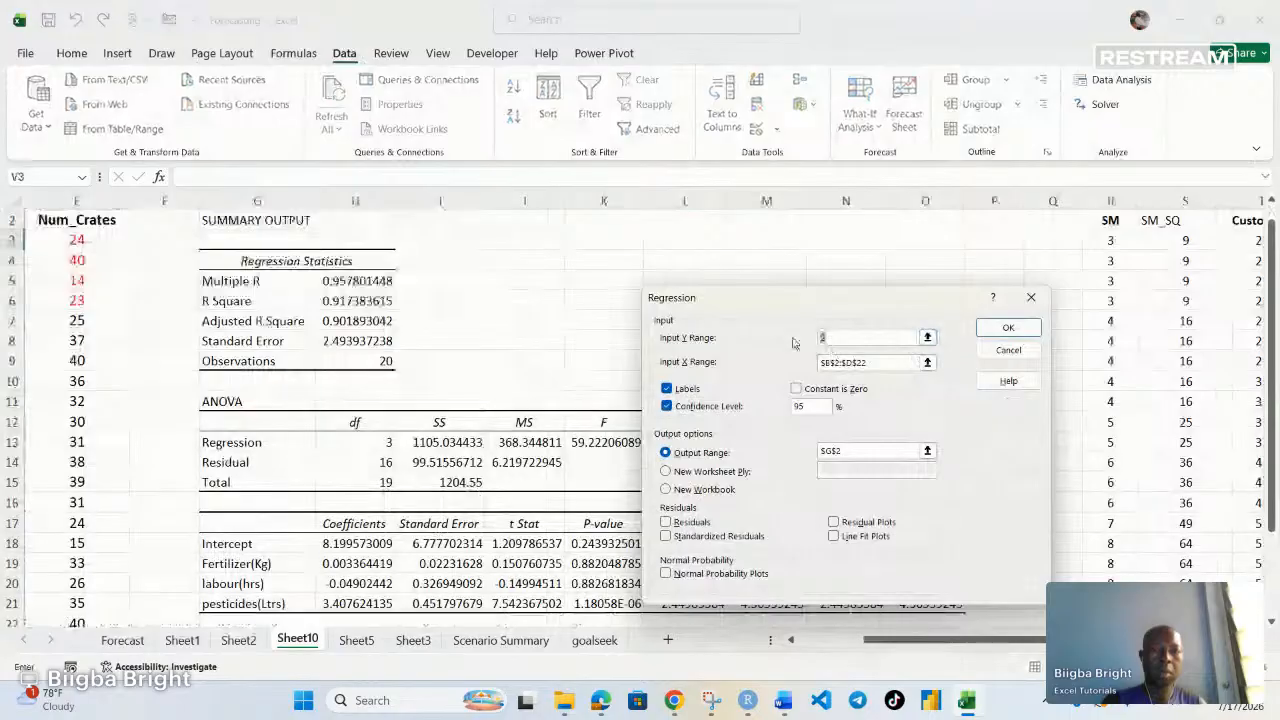
key("Tab")
key("BackSpace")
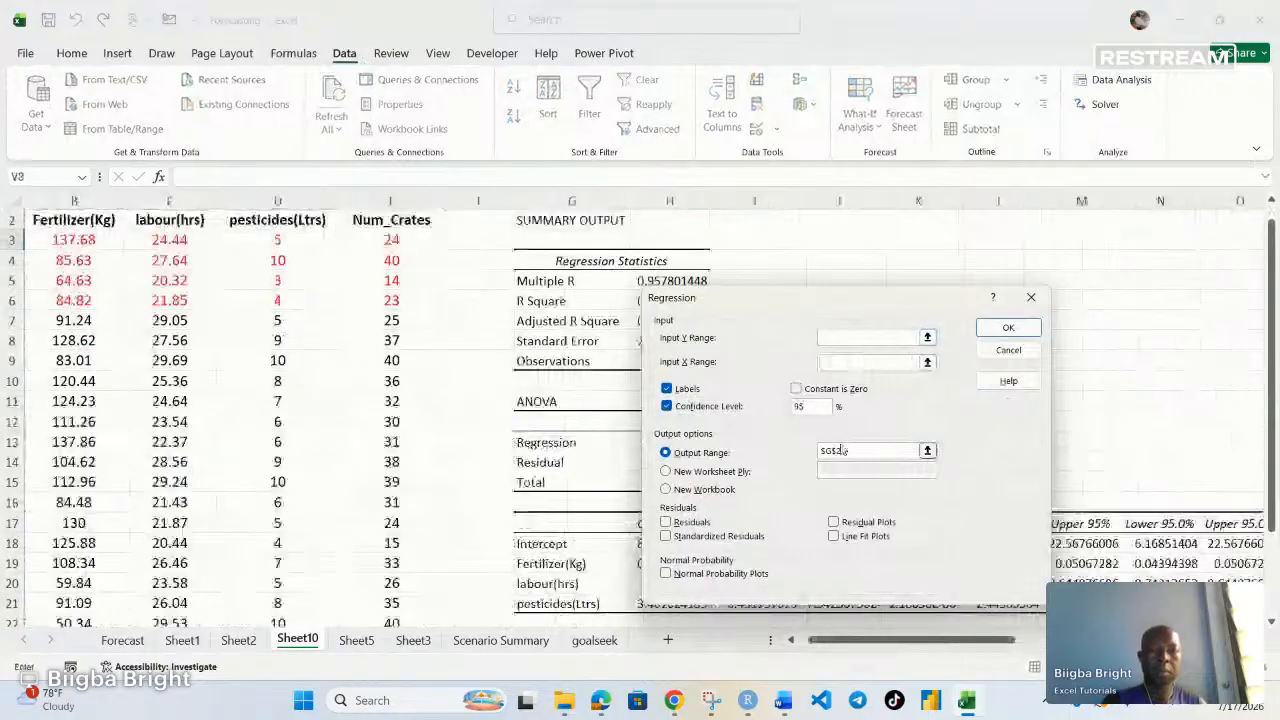
left_click_drag(843, 450, 818, 451)
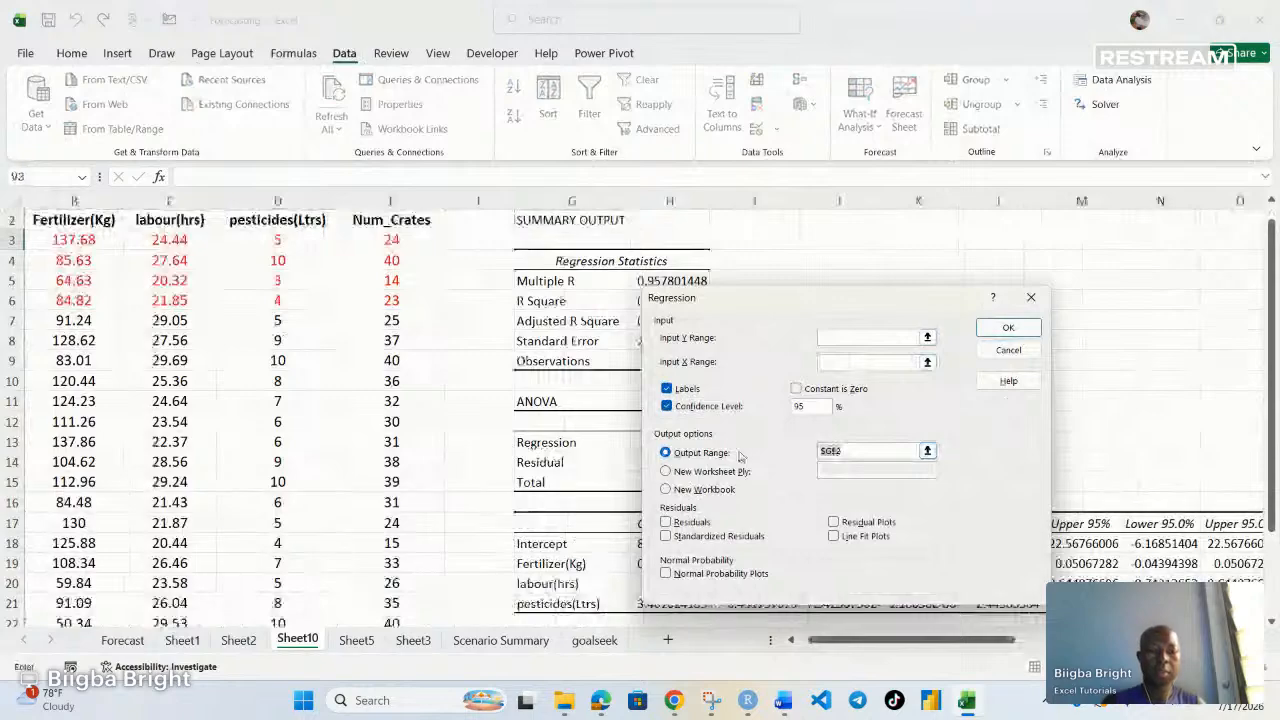
key("BackSpace")
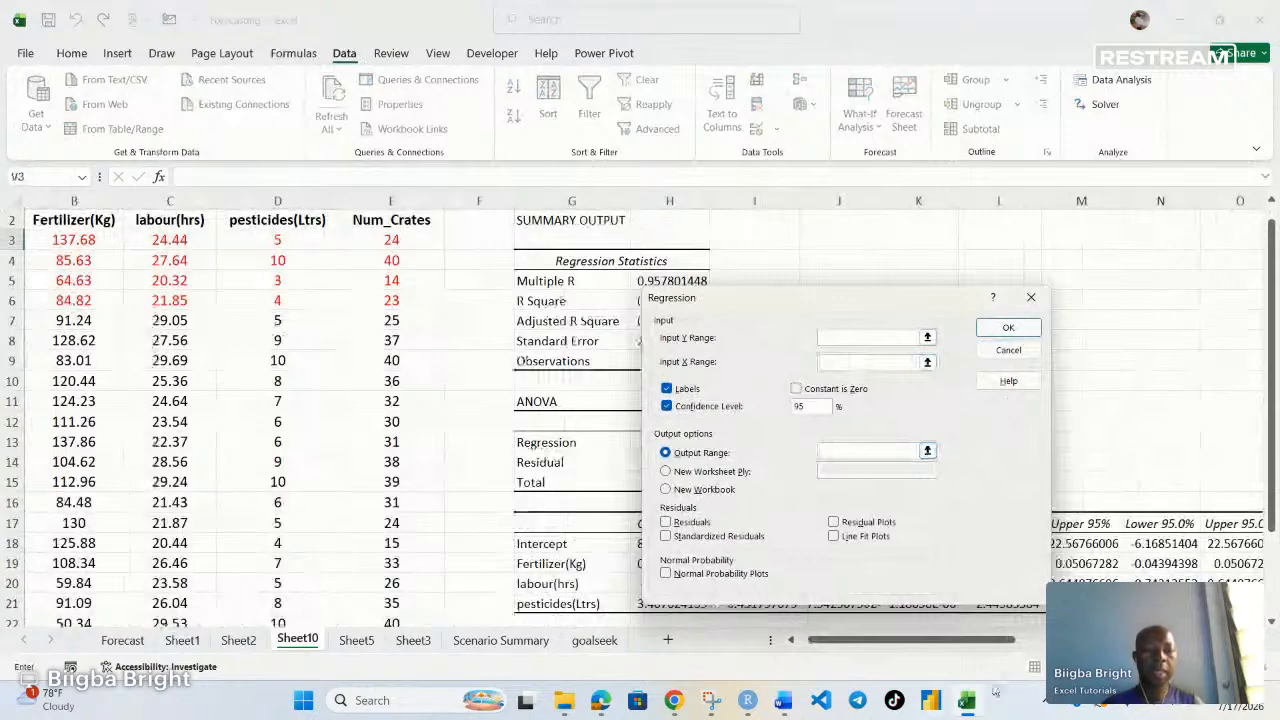
Set the regression's Input Y Range to the Customers column $T$2:$T$22 and Input X Range to SM and SM_SQ, $R$2:$S$22
left_click_drag(969, 648, 1208, 648)
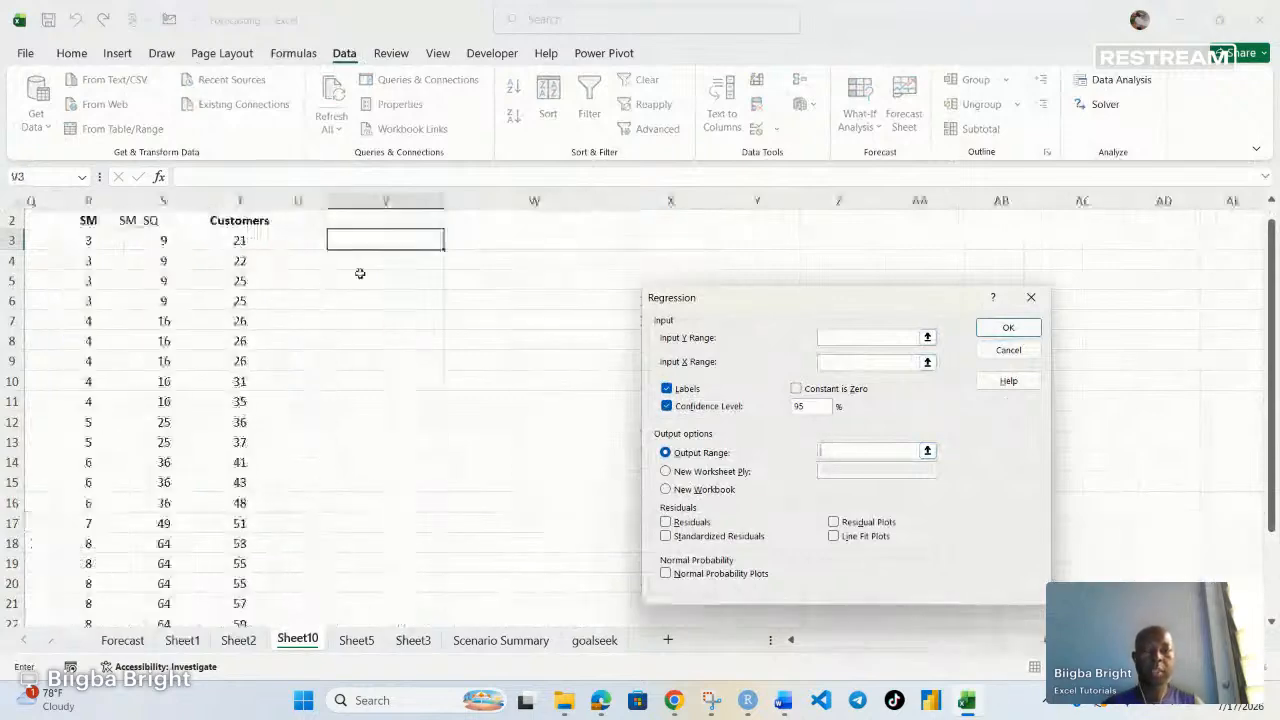
scroll(323, 311, "up", 1)
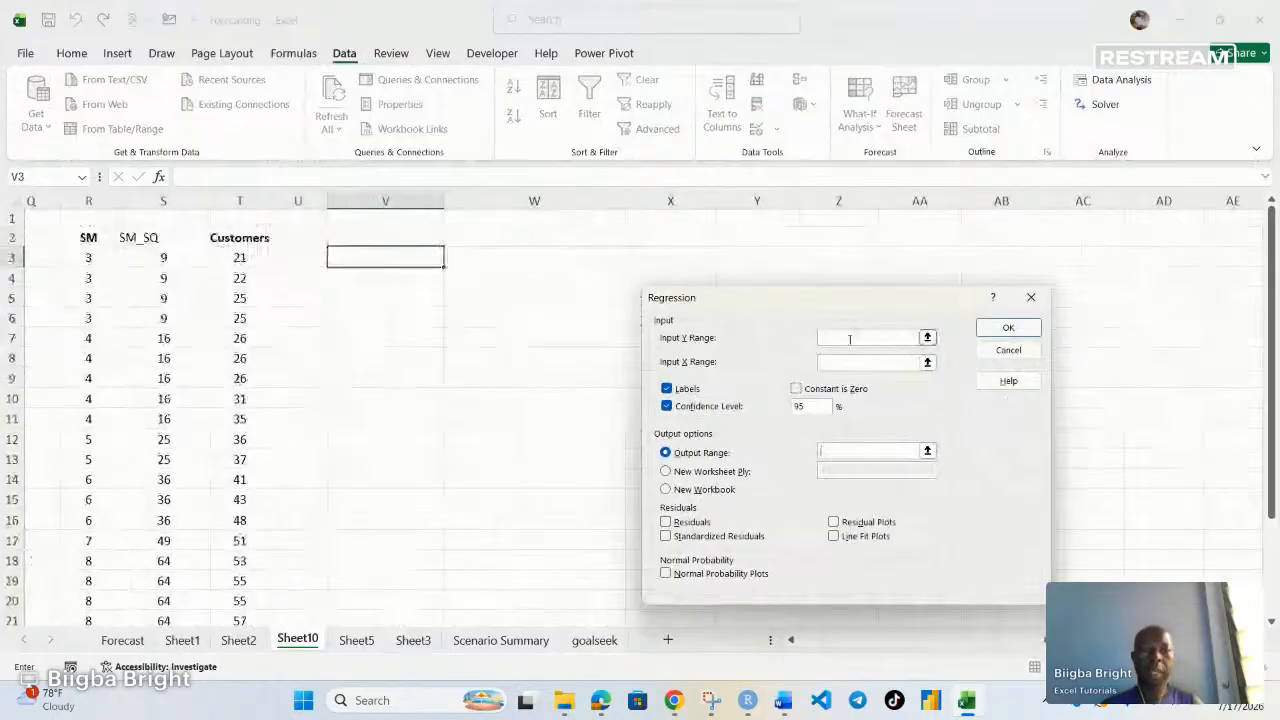
left_click(848, 341)
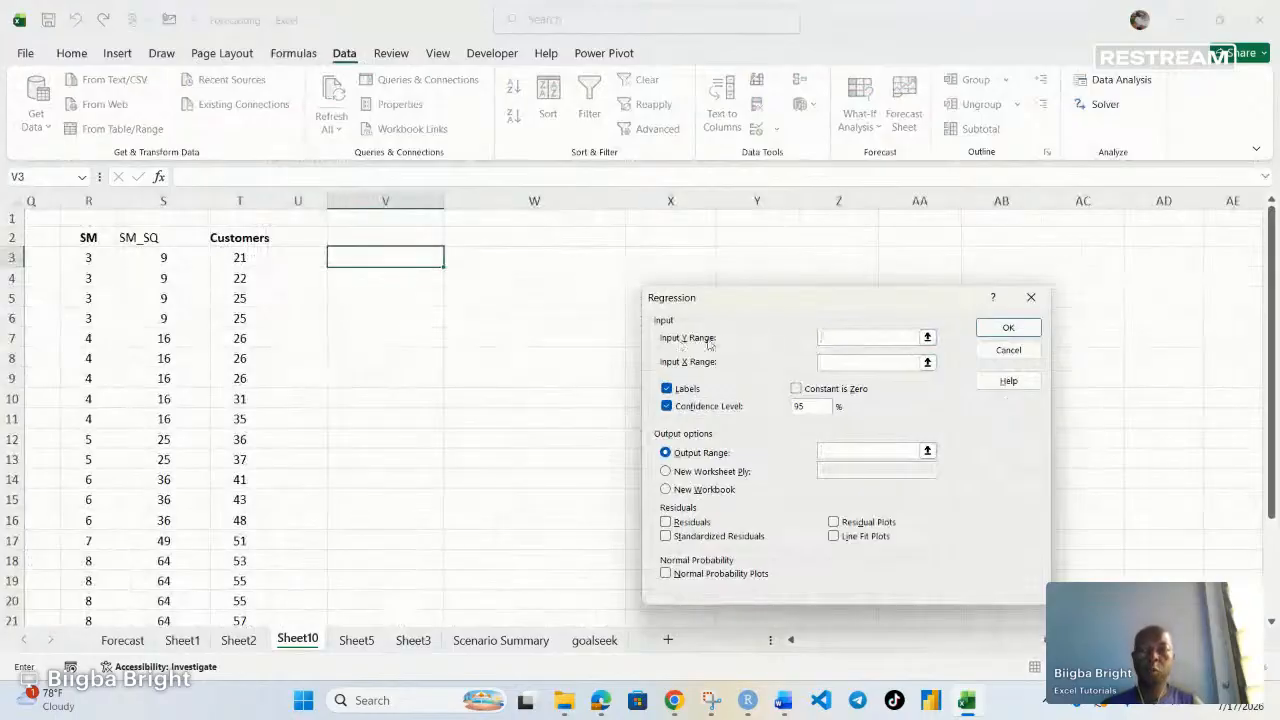
left_click_drag(239, 237, 242, 583)
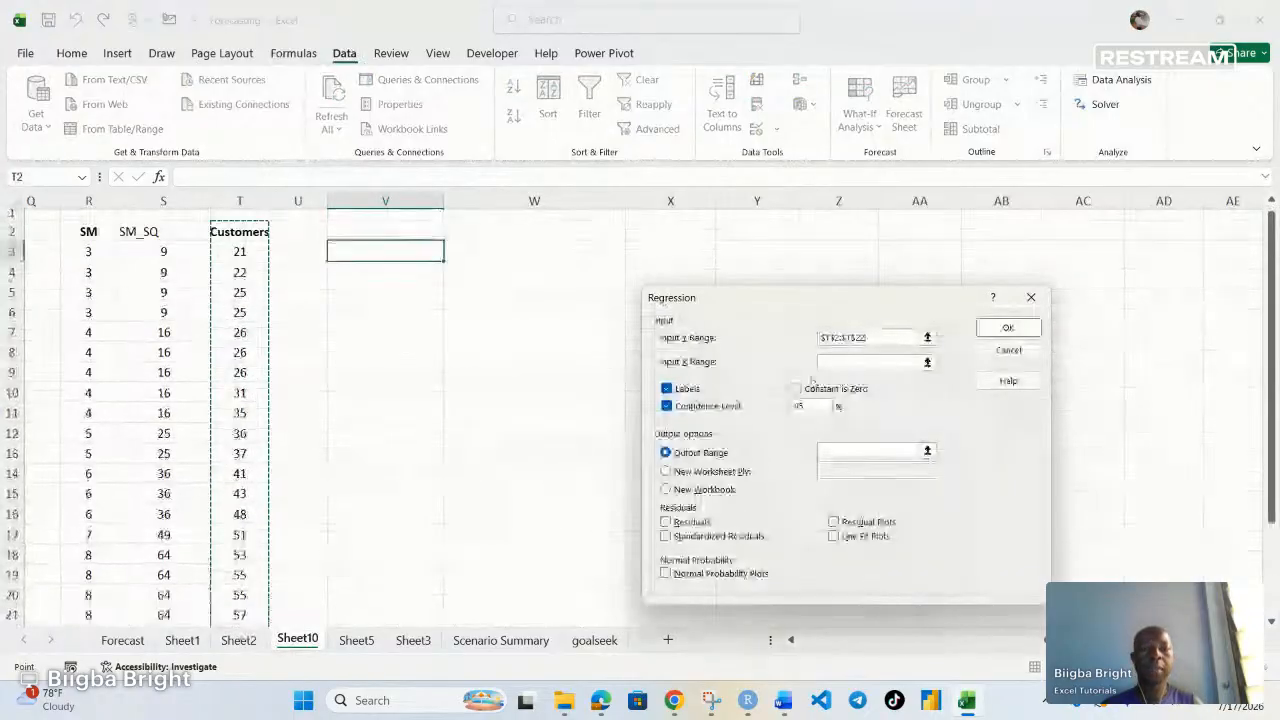
left_click(840, 362)
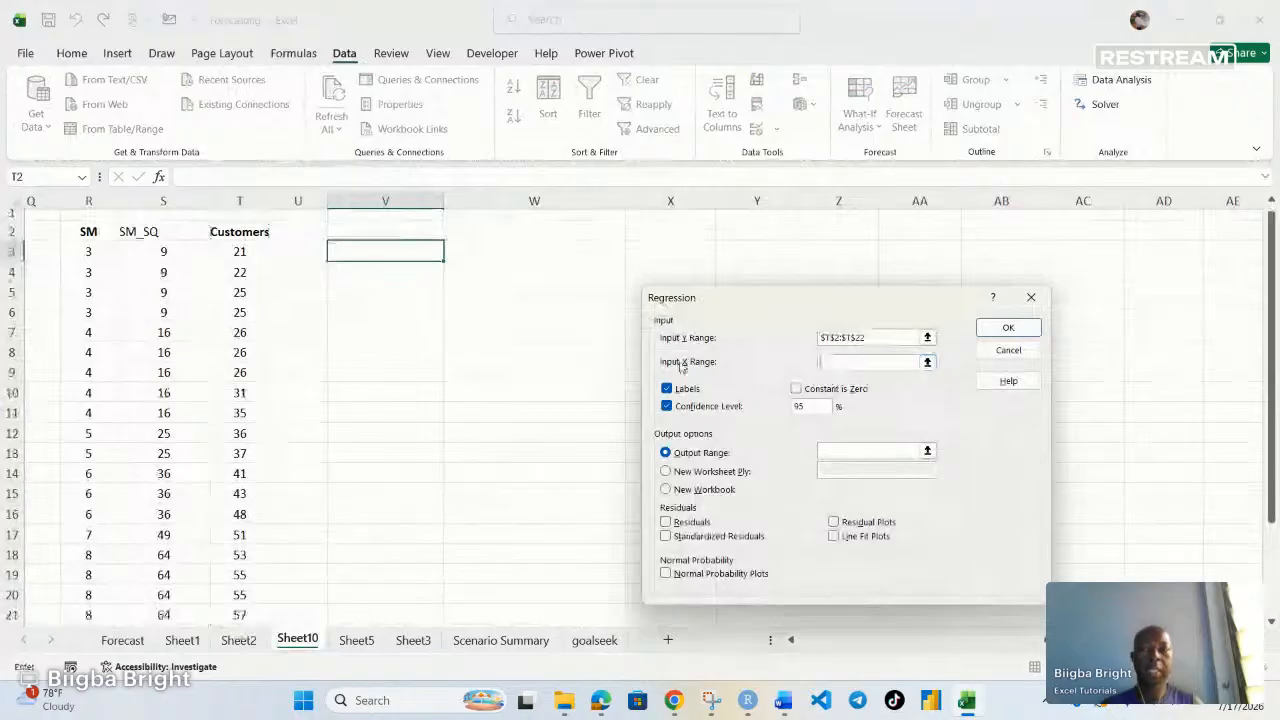
left_click_drag(85, 236, 179, 584)
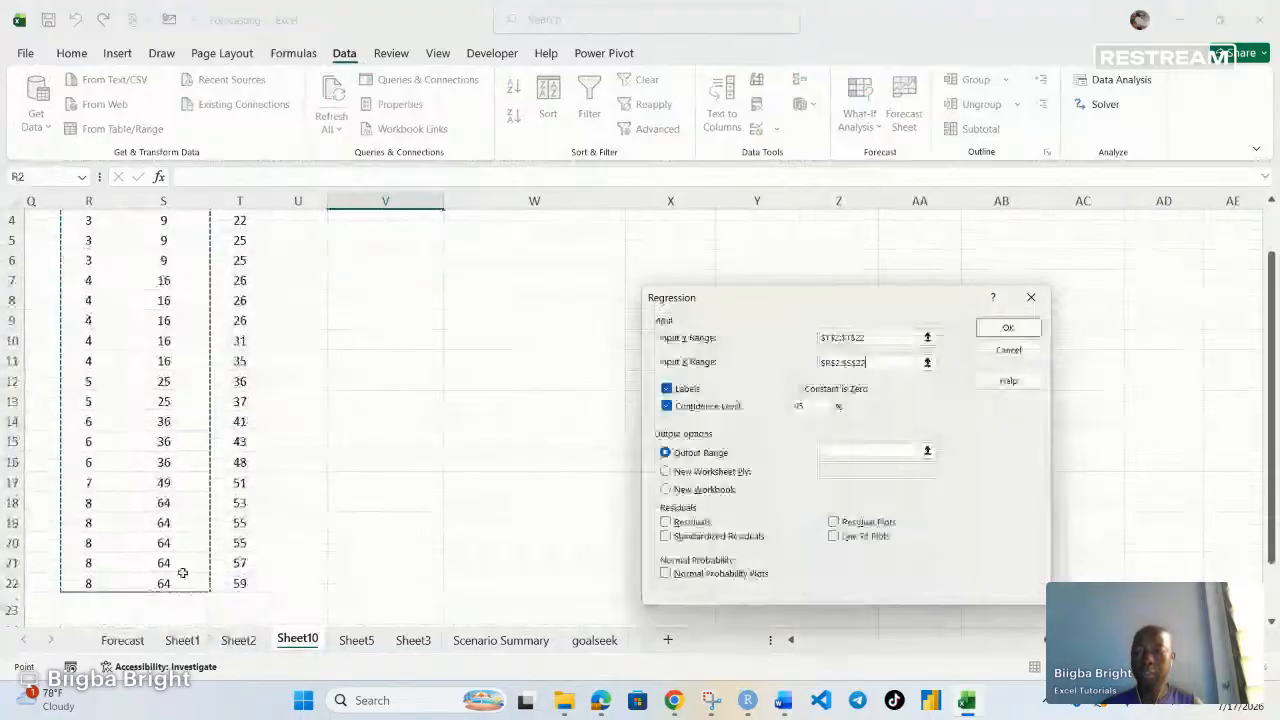
Set the output range to cell V3 and run the quadratic regression
left_click(880, 451)
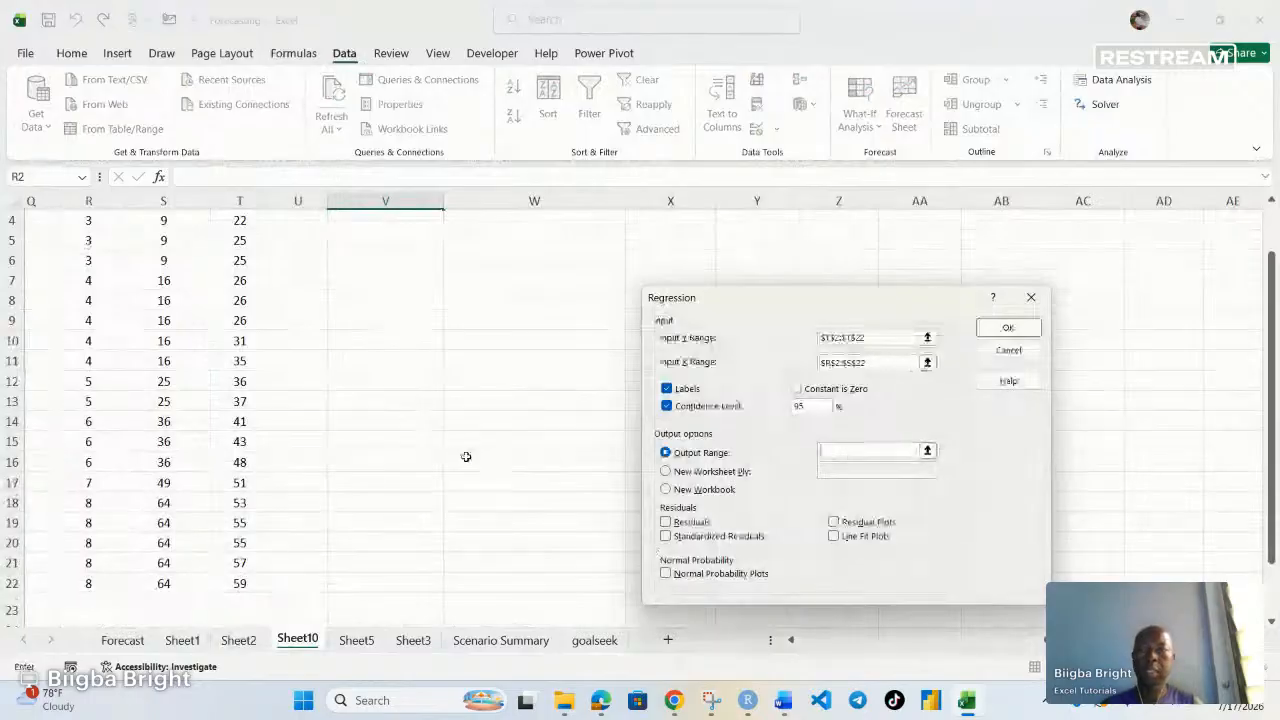
scroll(466, 456, "up", 1)
left_click(380, 264)
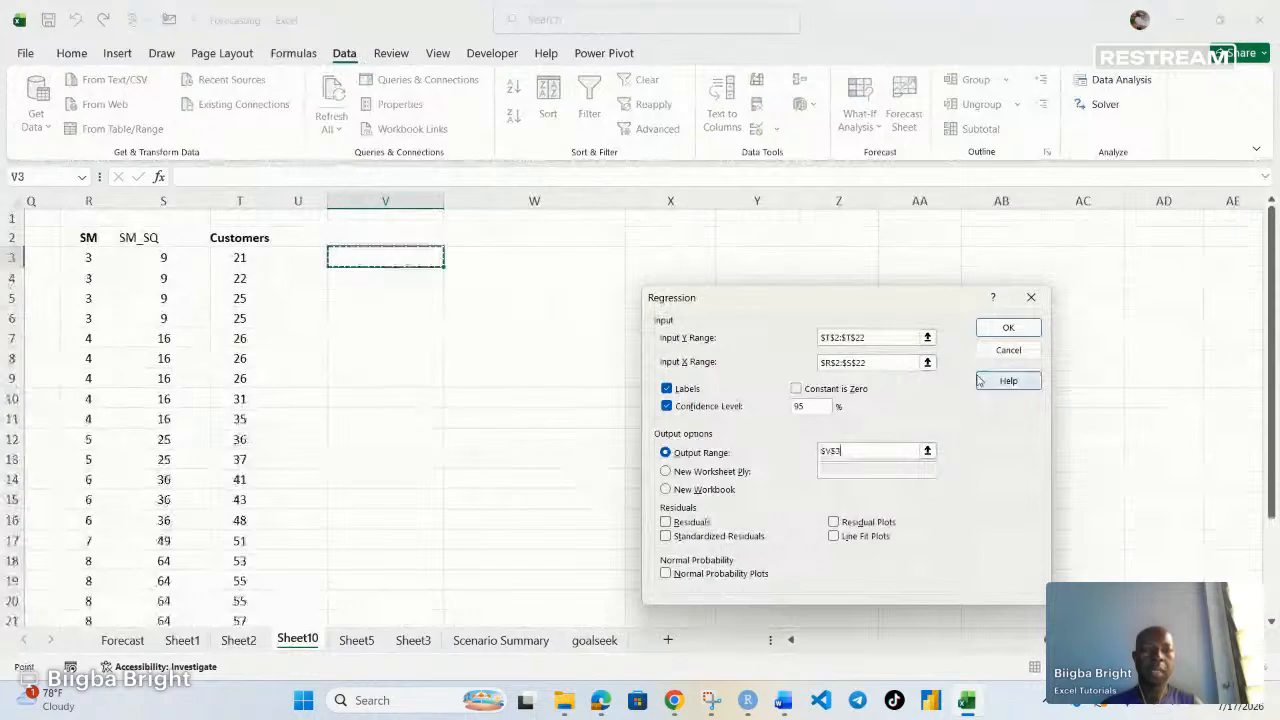
left_click(1012, 328)
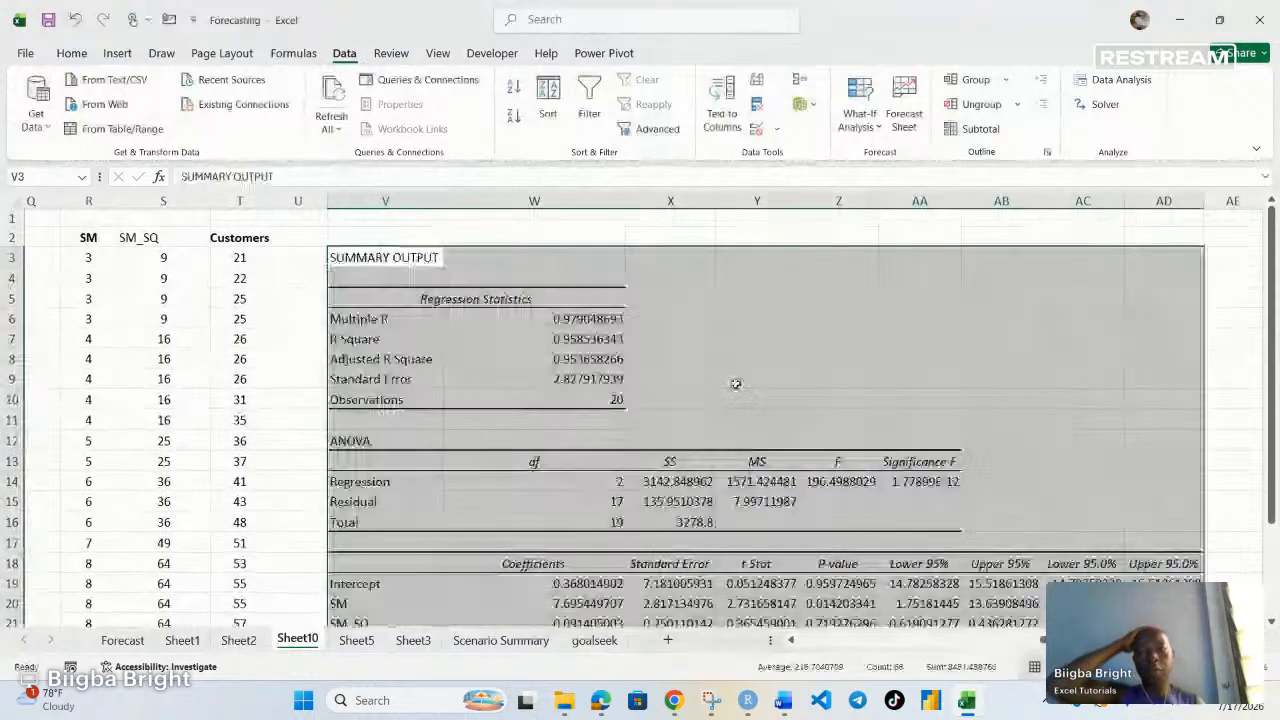
Examine the regression output's adjusted R square, significance F, coefficients and p-values for SM and SM_SQ
scroll(735, 384, "down", 1)
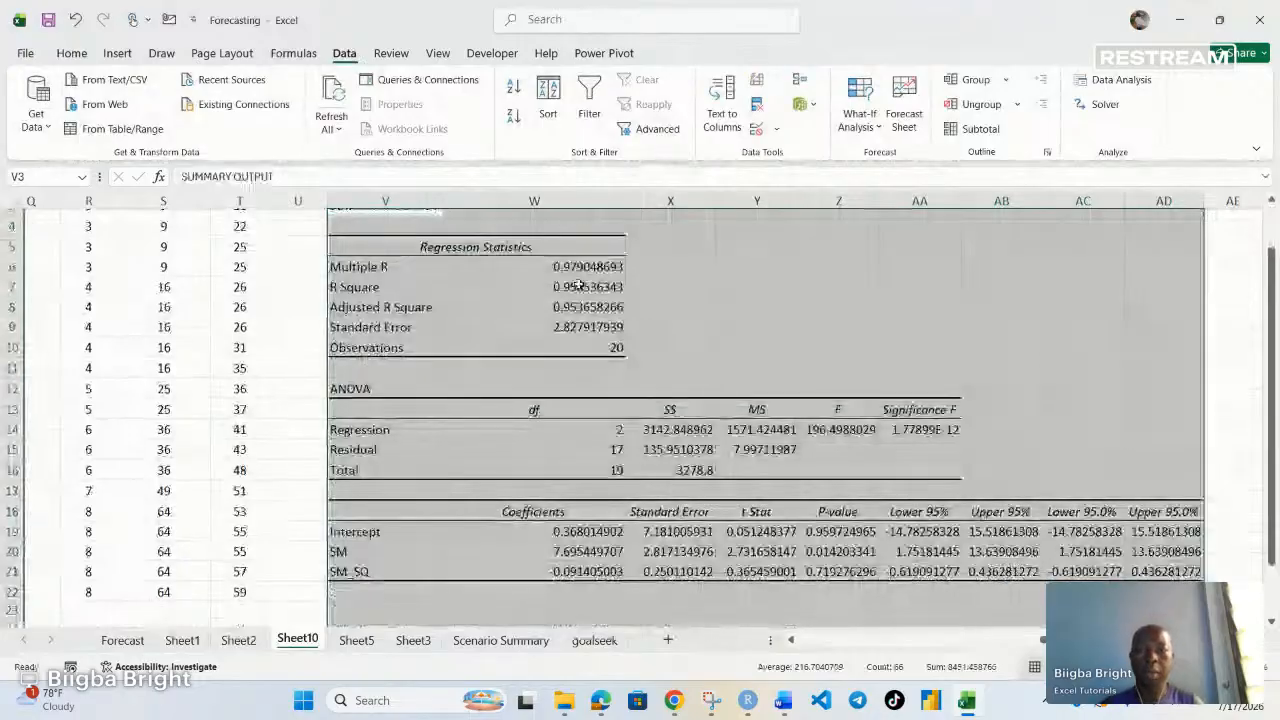
left_click(585, 308)
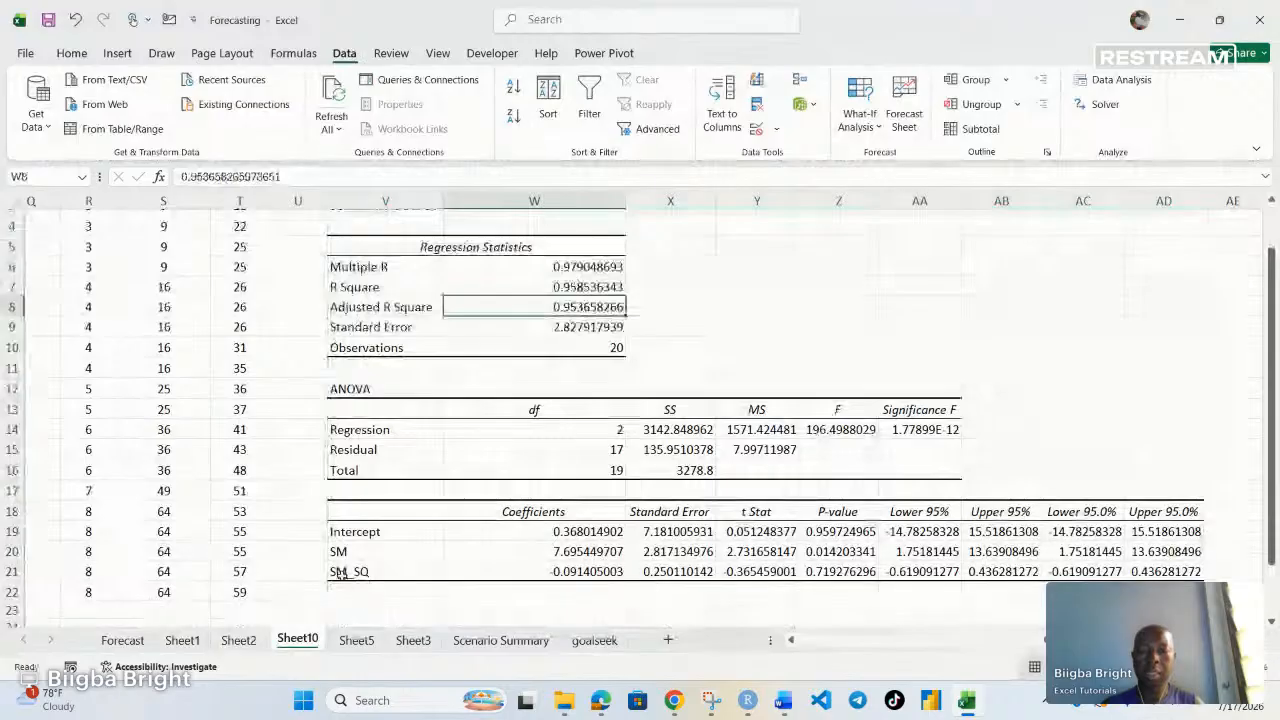
left_click(565, 572)
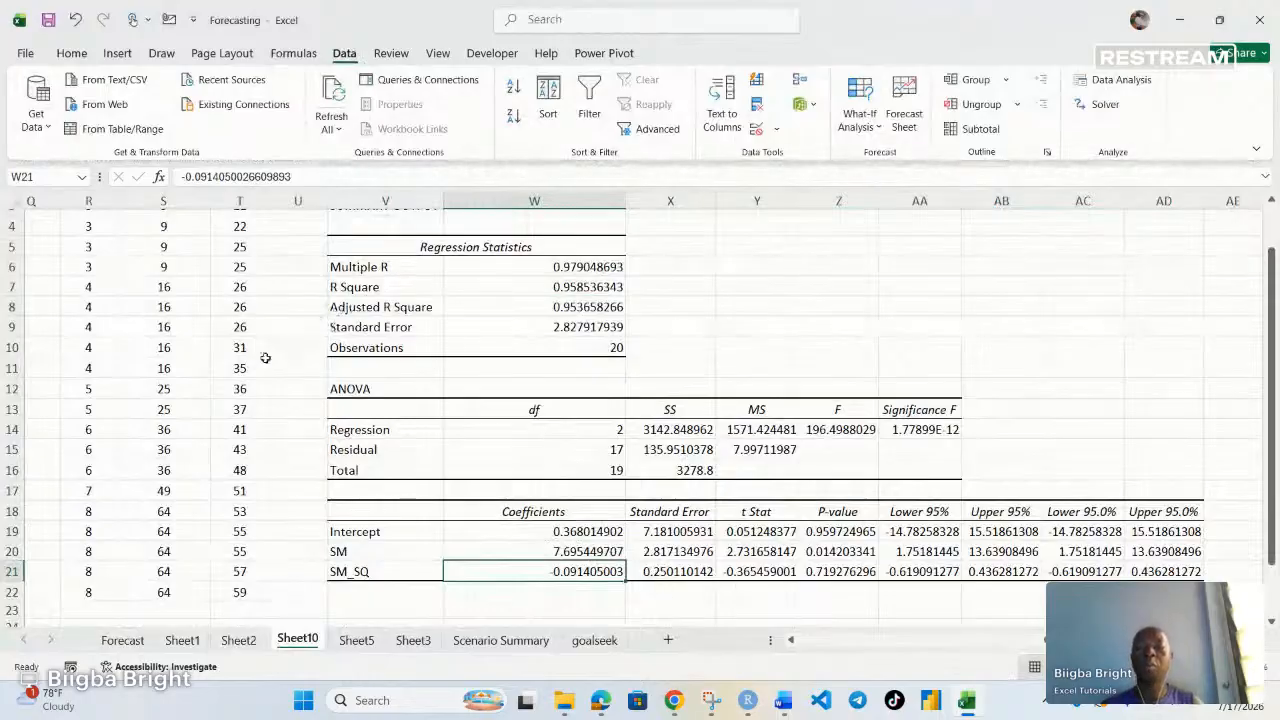
scroll(265, 357, "up", 1)
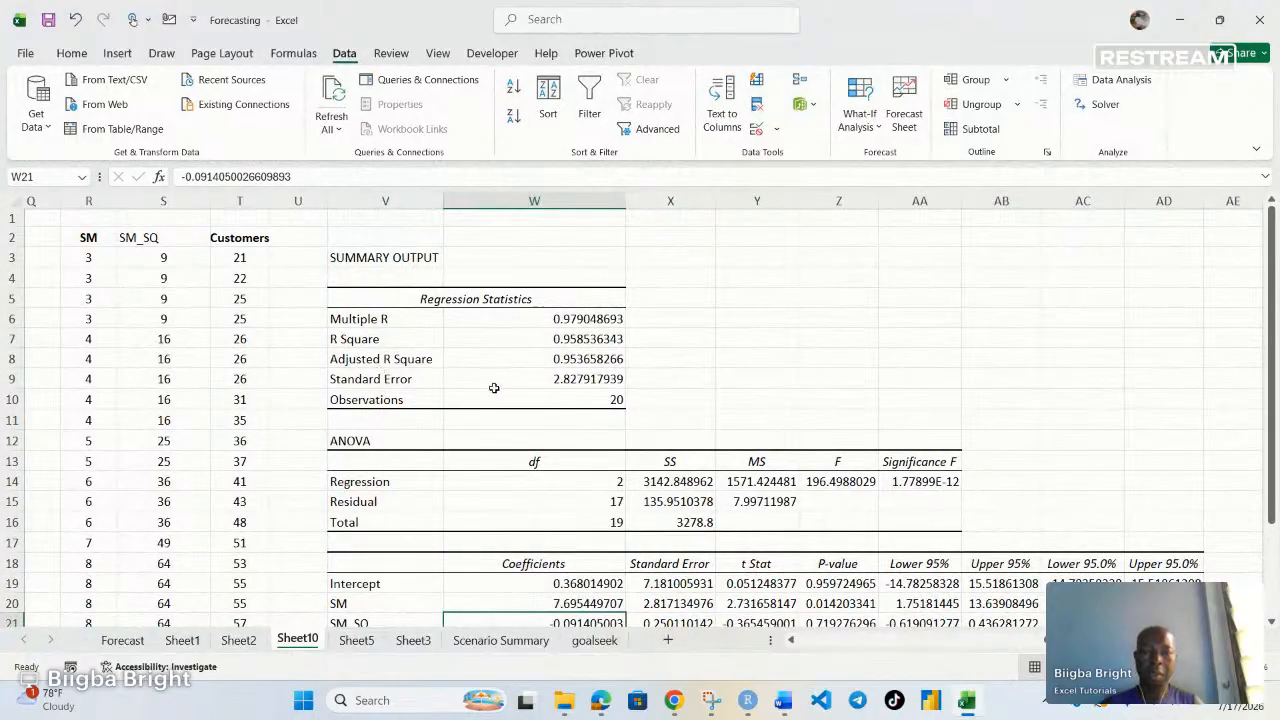
scroll(494, 390, "down", 1)
scroll(494, 390, "down", 1)
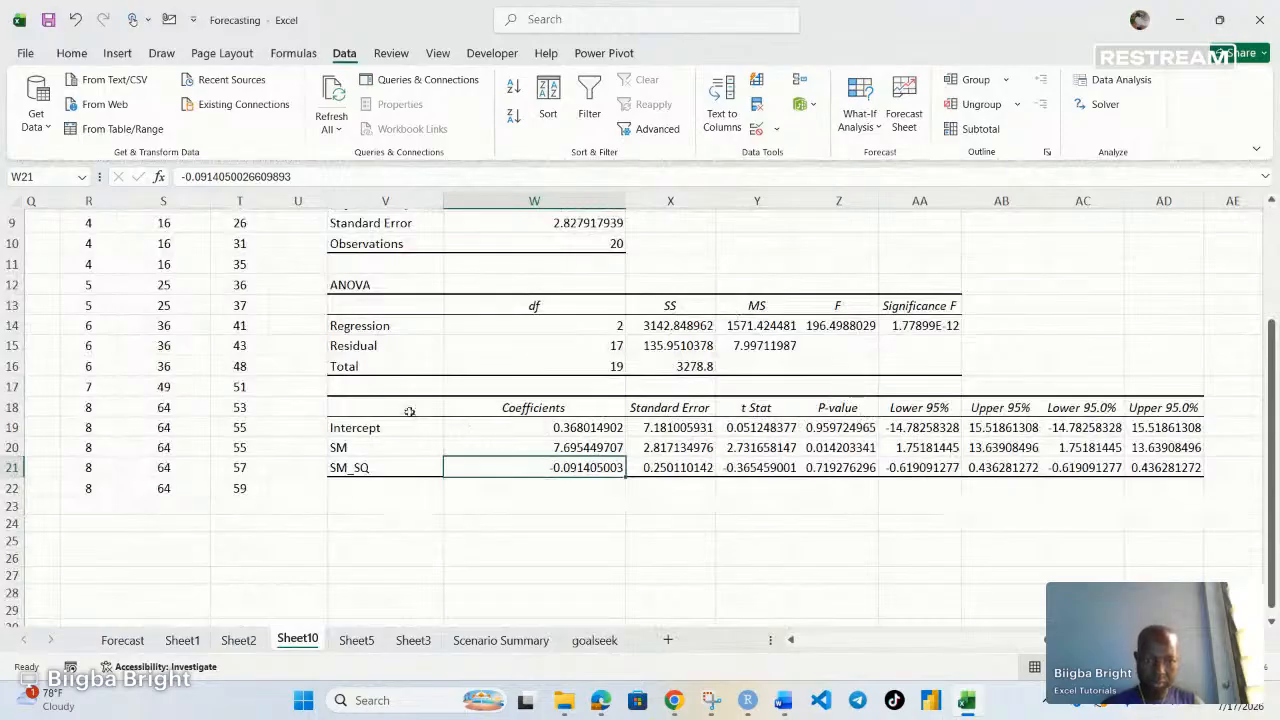
scroll(425, 410, "up", 3)
left_click(566, 366)
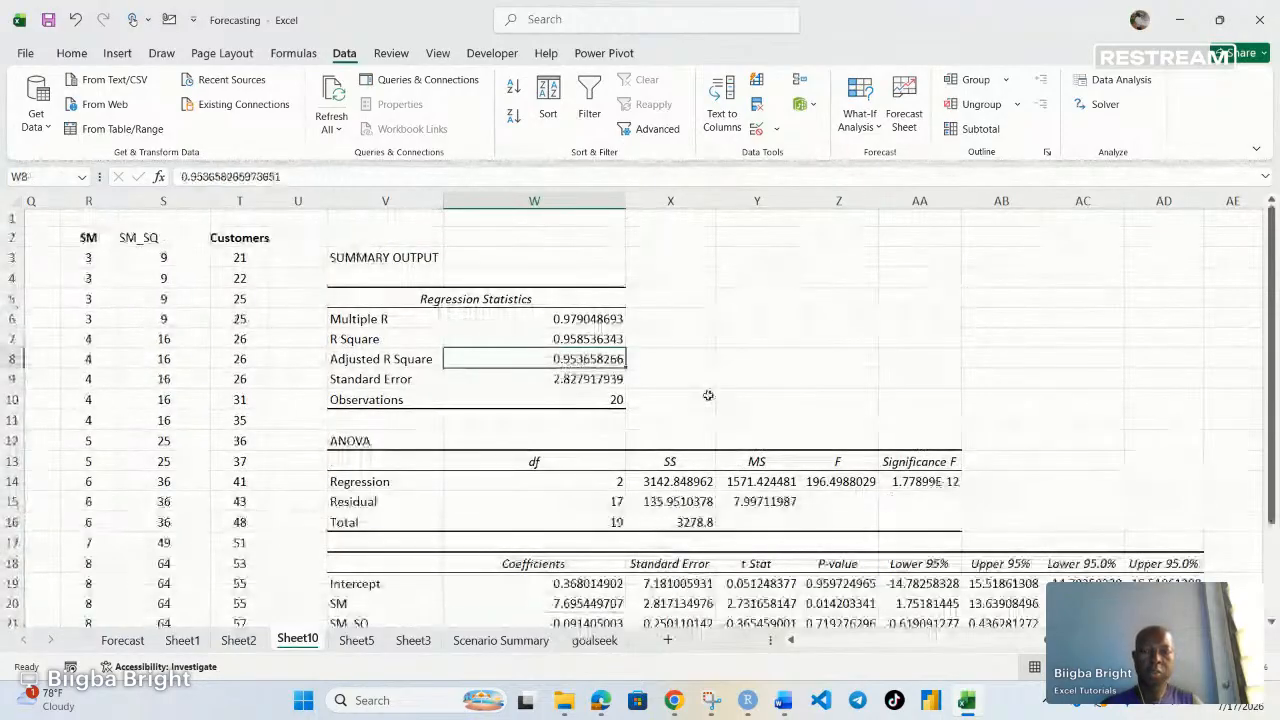
left_click(929, 482)
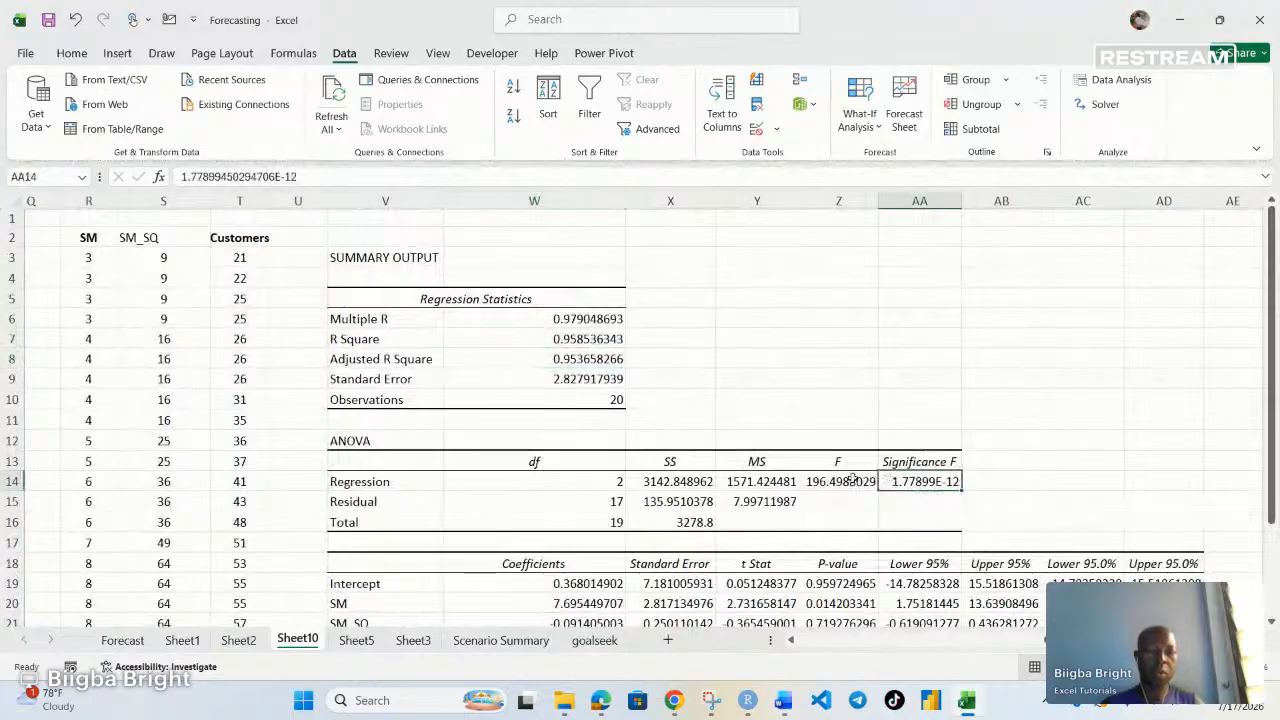
scroll(850, 480, "down", 2)
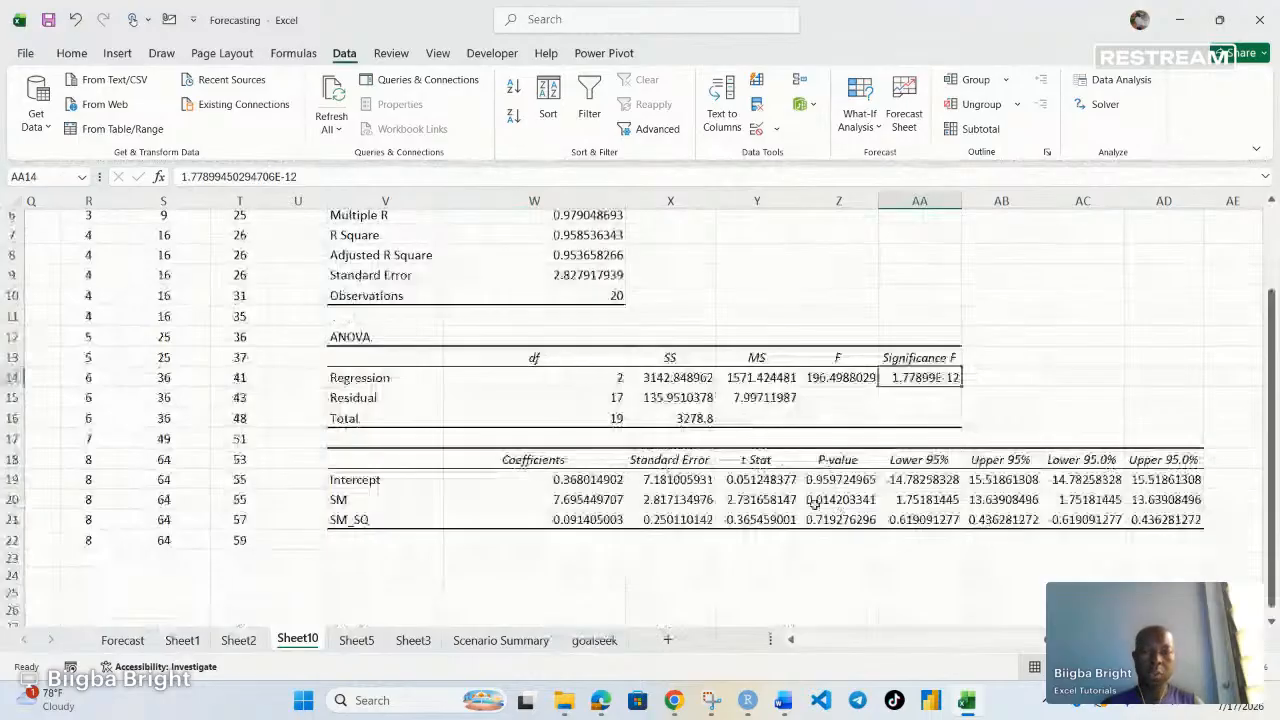
left_click(857, 500)
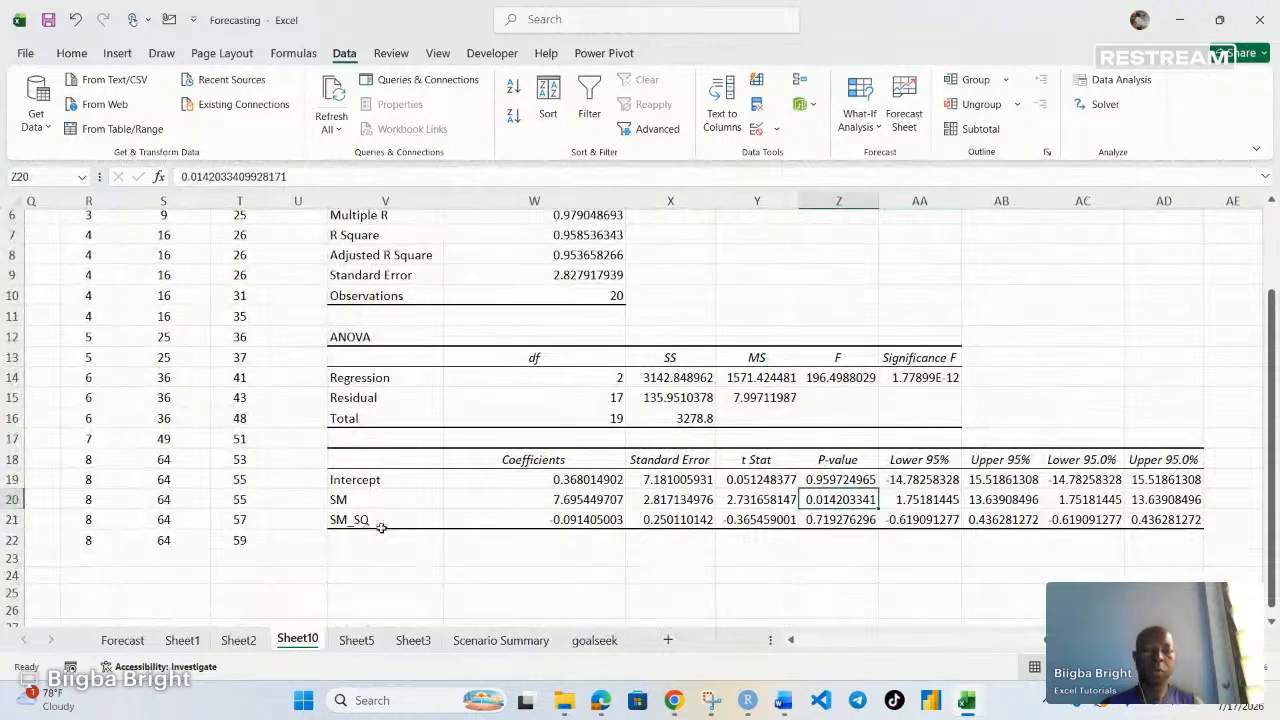
left_click(855, 520)
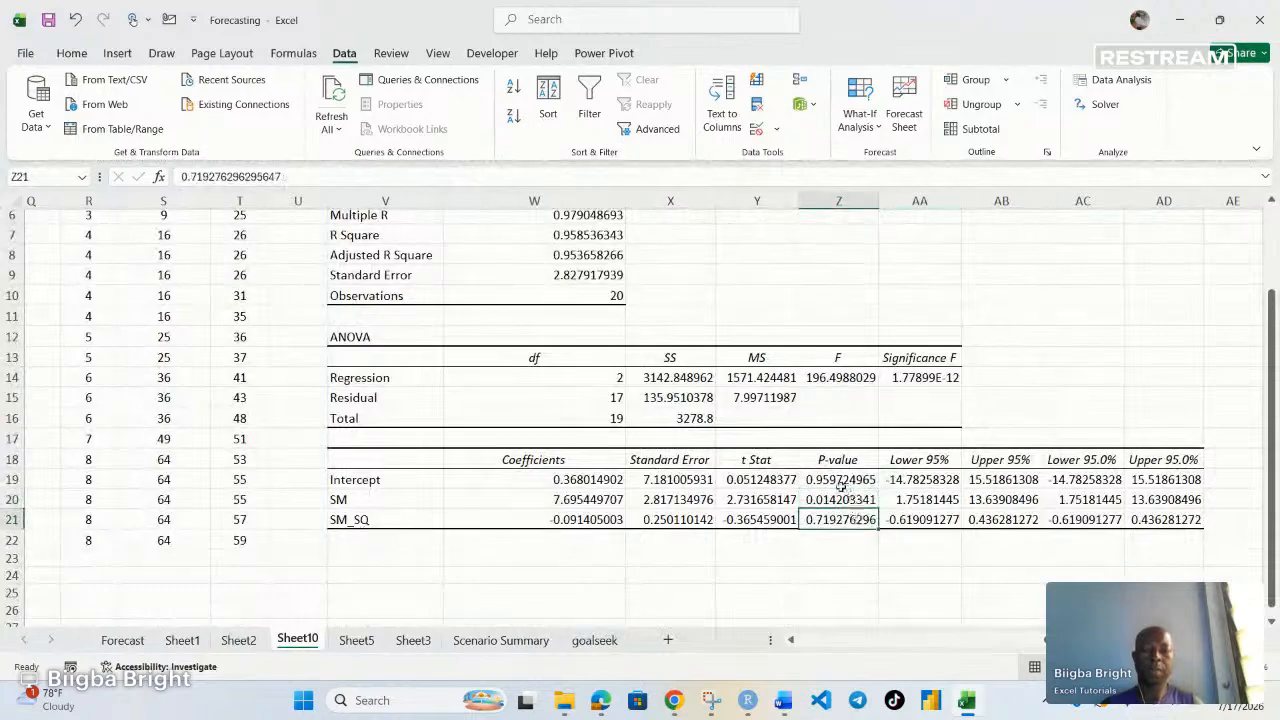
left_click(836, 480)
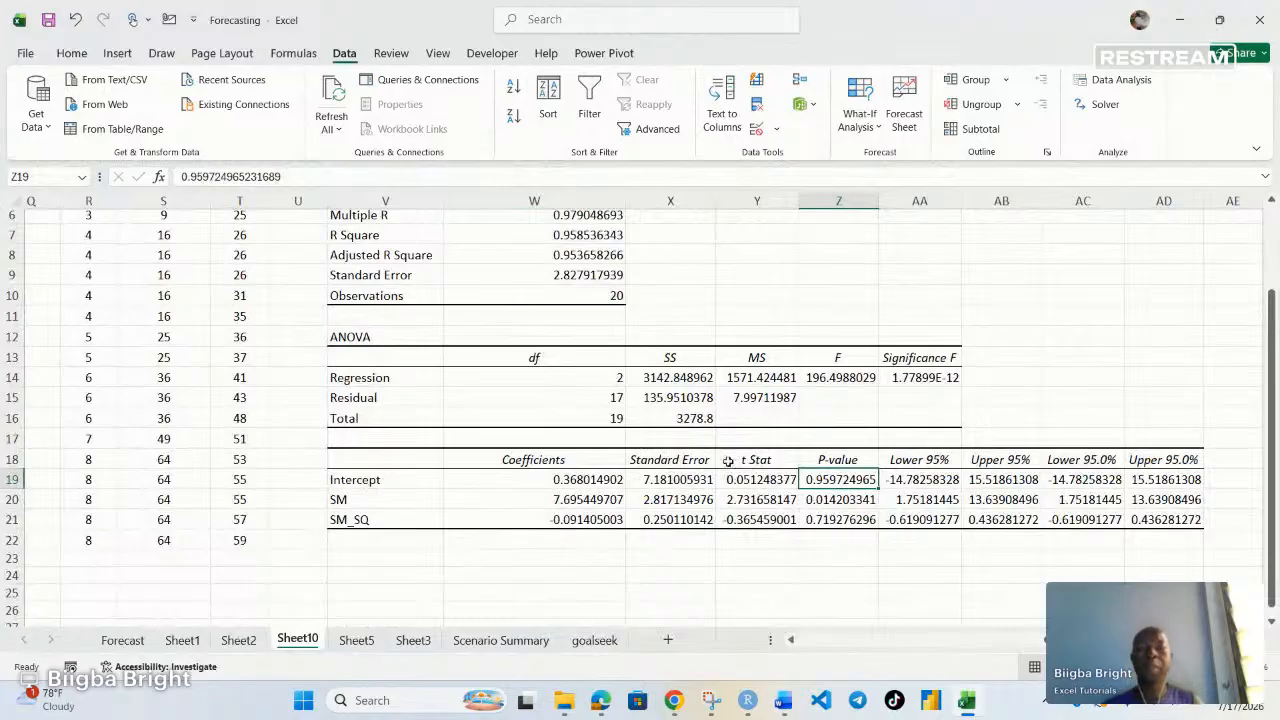
scroll(538, 494, "up", 2)
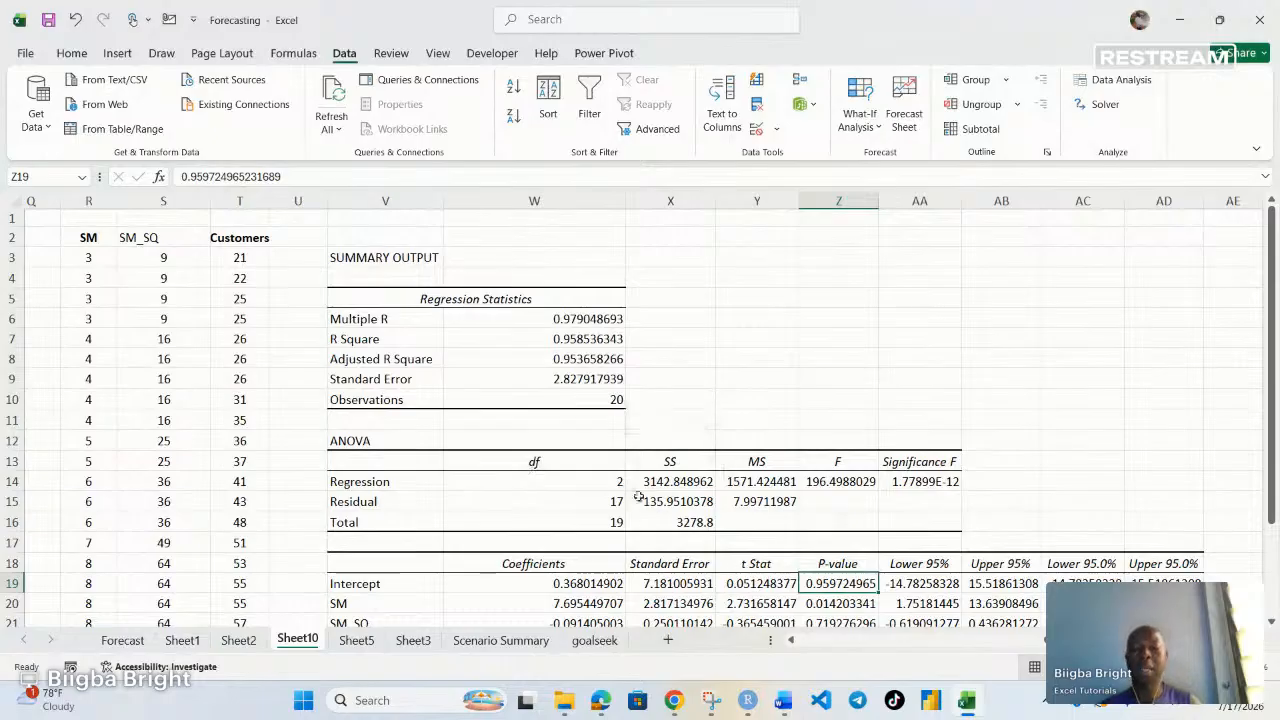
mouse_move(673, 702)
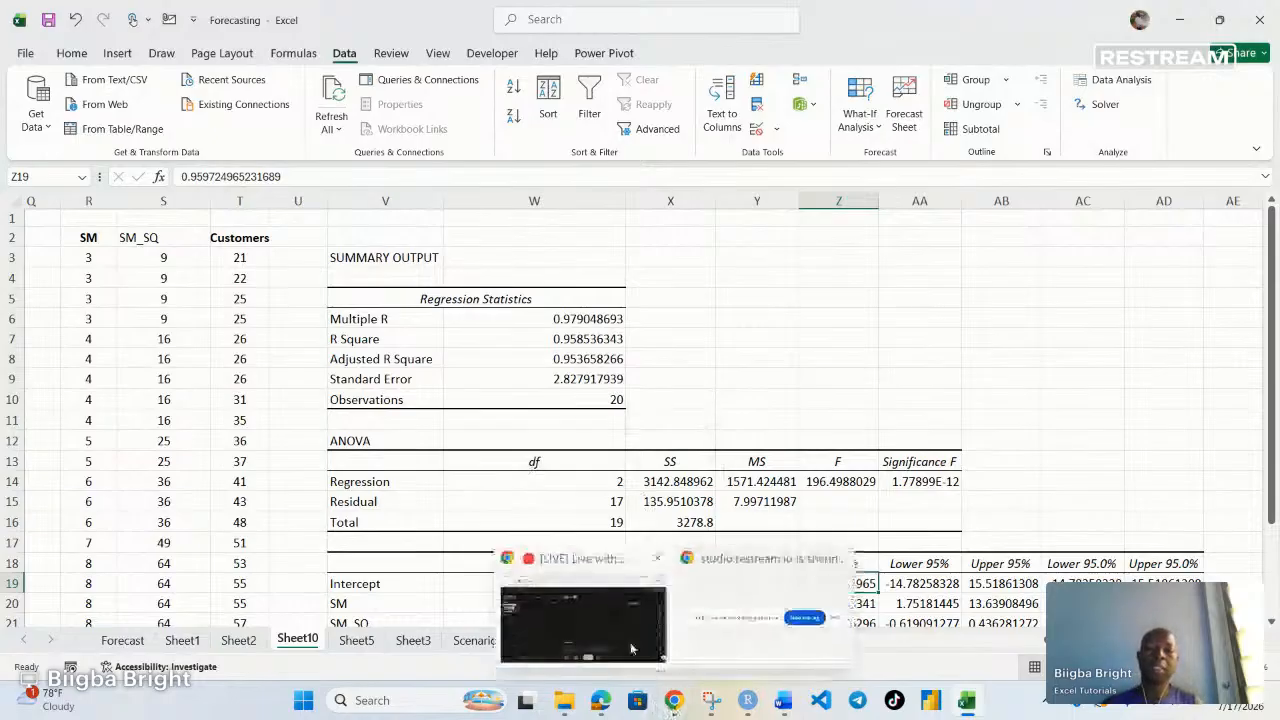